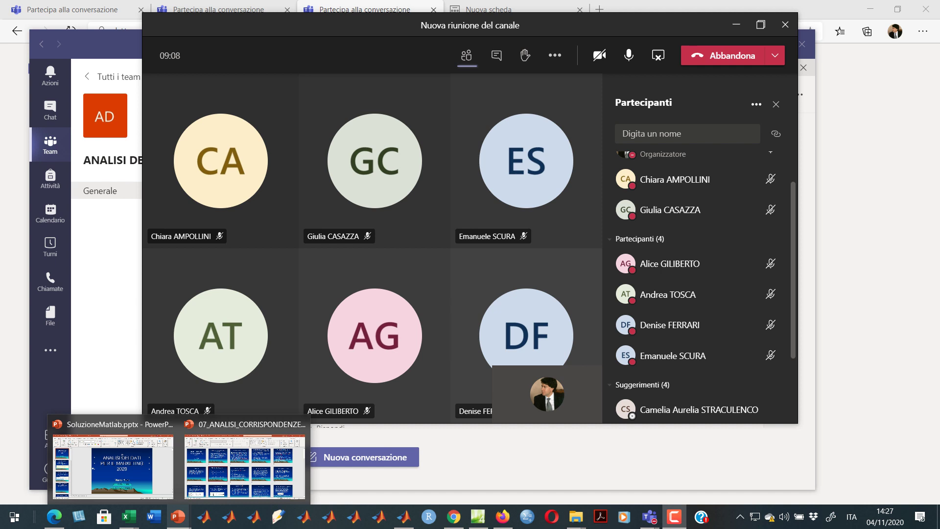
Open the 07_ANALISI_CORRISPONDENZE presentation, go to the "Masse e profili" slide and highlight the row mass formula.
click(245, 465)
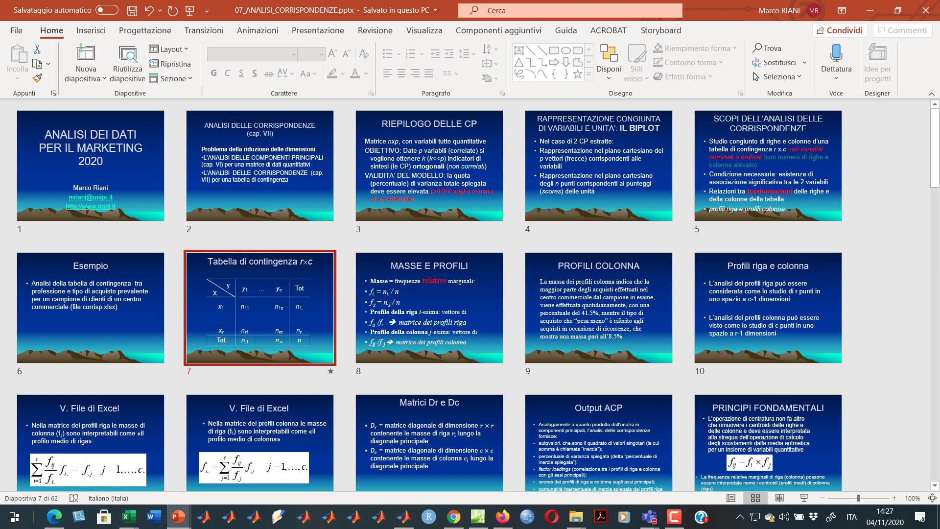
key(Return)
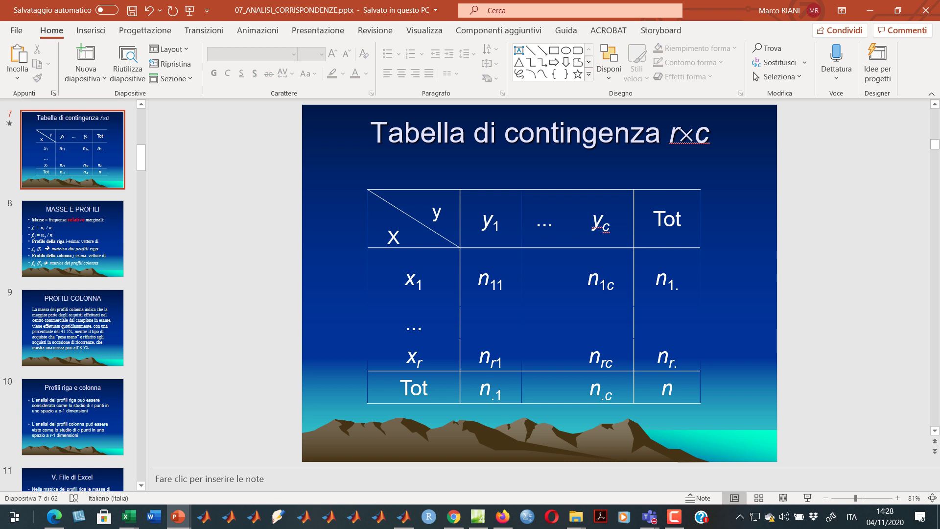
click(73, 238)
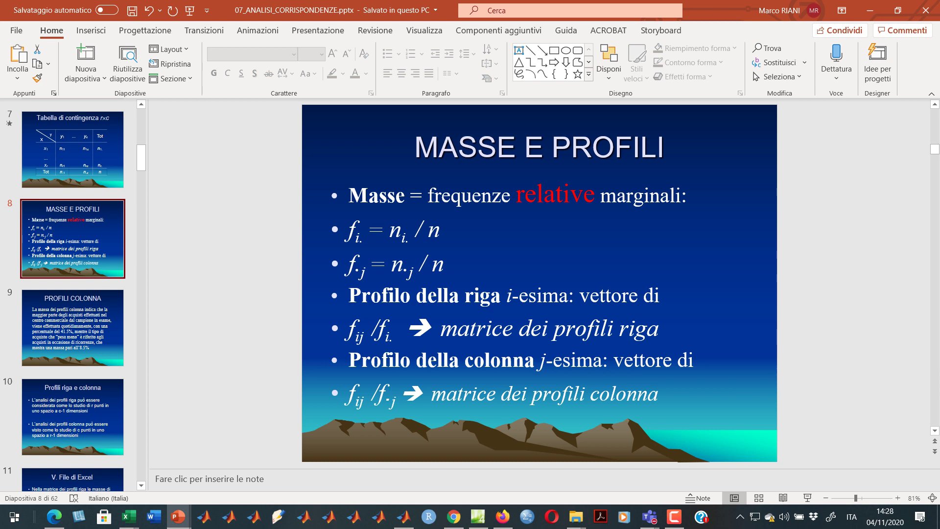
drag(347, 229, 446, 229)
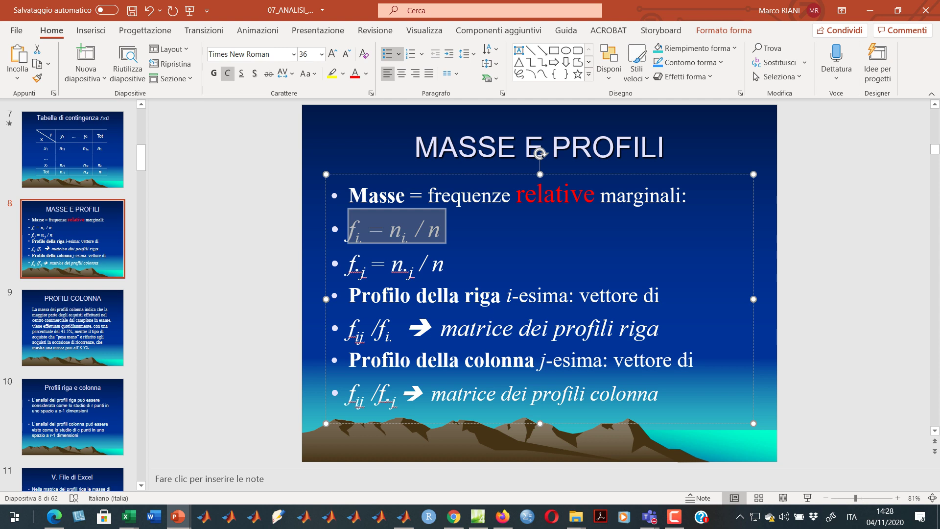
Switch to corrisp(out).xlsx in Excel and examine the row totals, grand total and Giornaliero total of the contingency table.
key(alt+Tab)
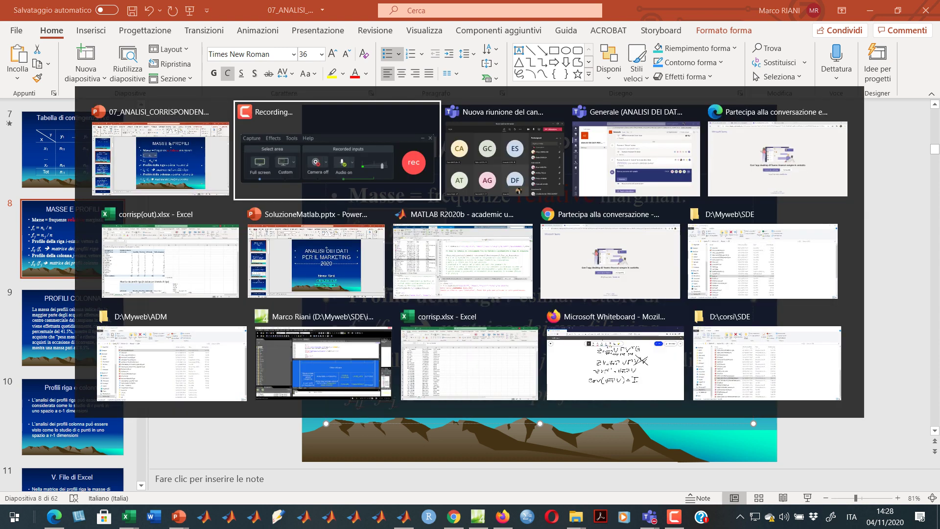
key(alt+Tab)
key(alt+Tab)
key(alt+Tab)
key(alt+Tab)
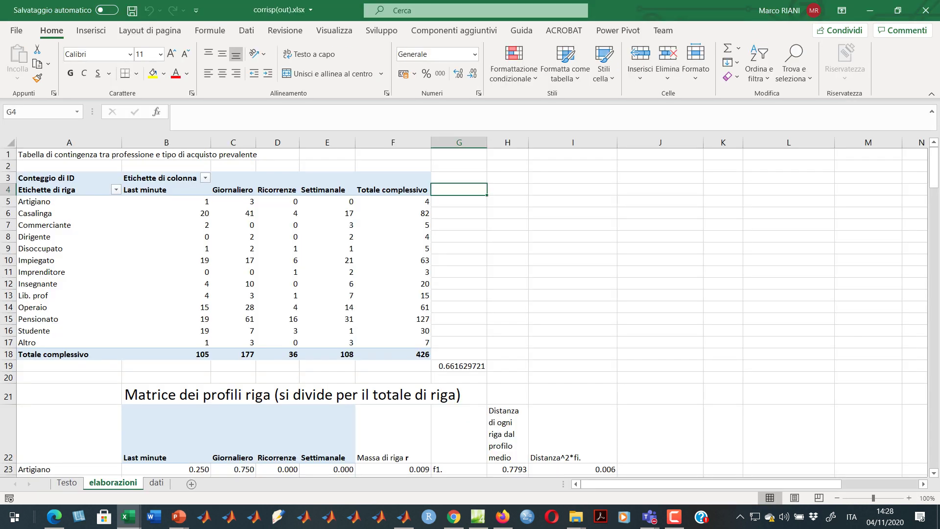
click(507, 272)
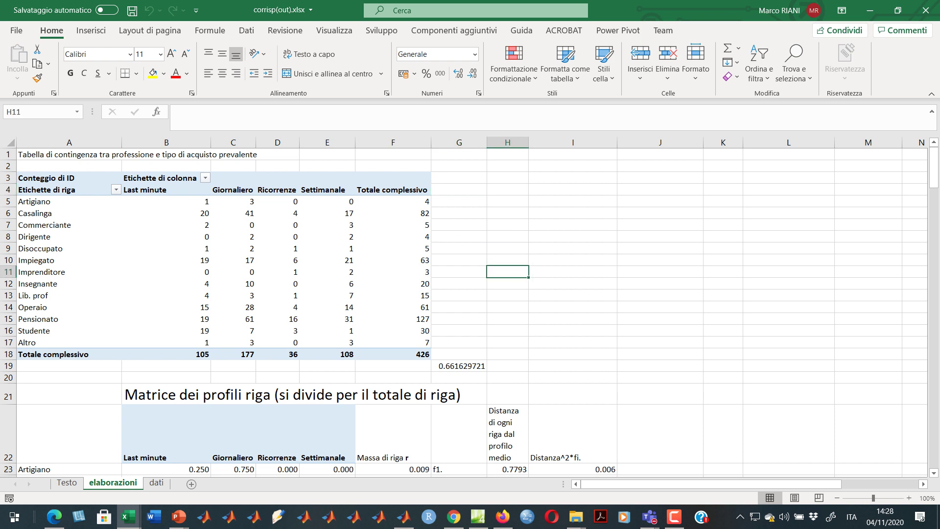
click(398, 237)
click(412, 225)
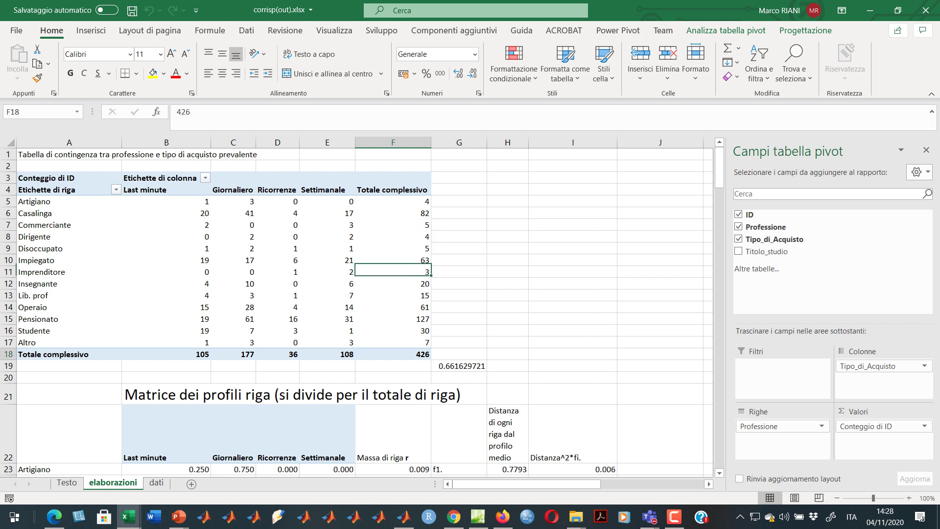
click(401, 353)
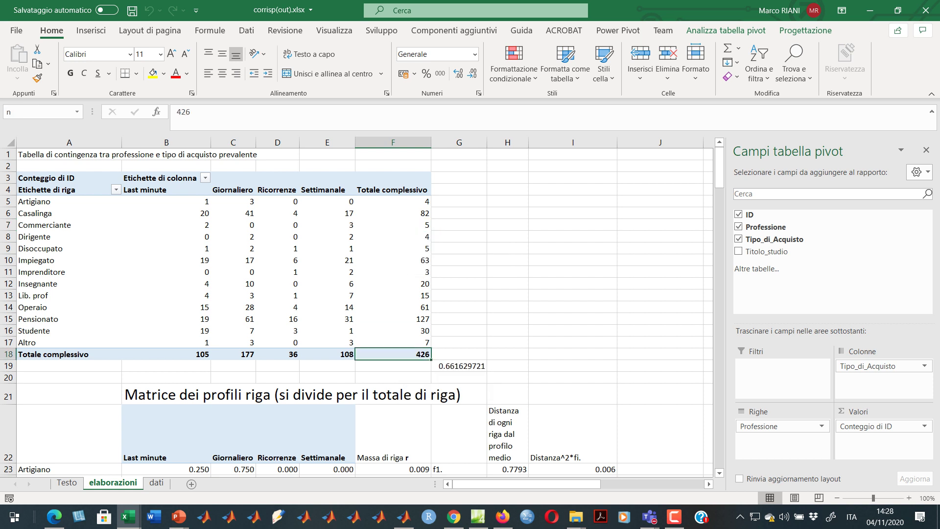
click(232, 354)
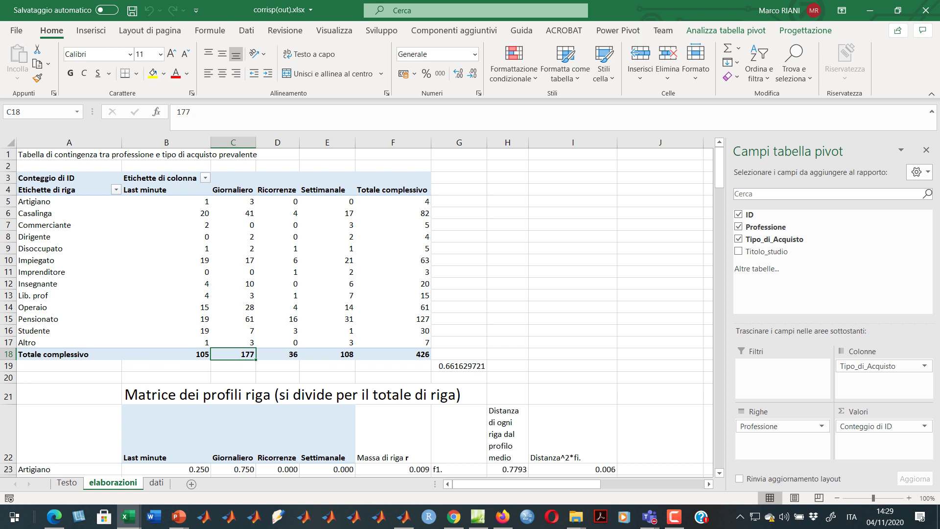
Inspect the row profile formula in B23 for Artigiano and Last minute, tracing its source cells in the contingency table.
scroll(356, 314, down, 3)
click(233, 213)
scroll(356, 314, up, 3)
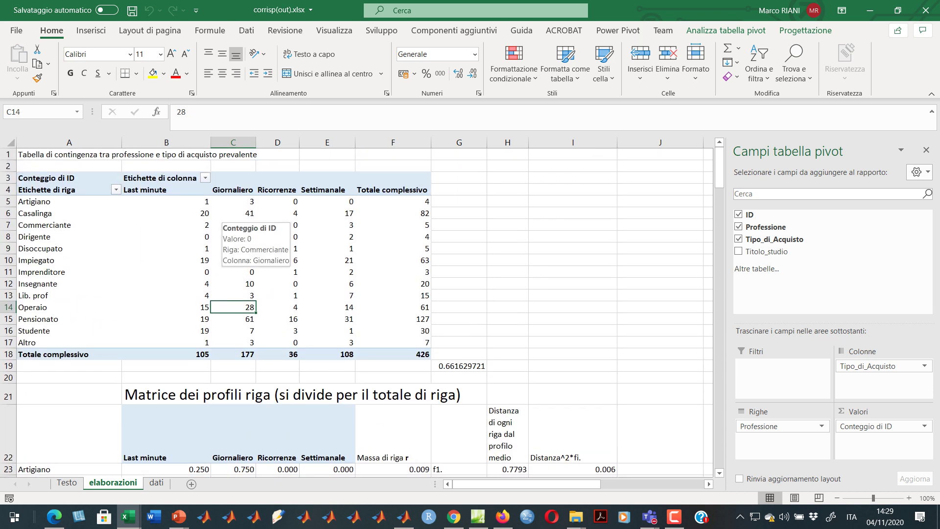
scroll(356, 314, down, 5)
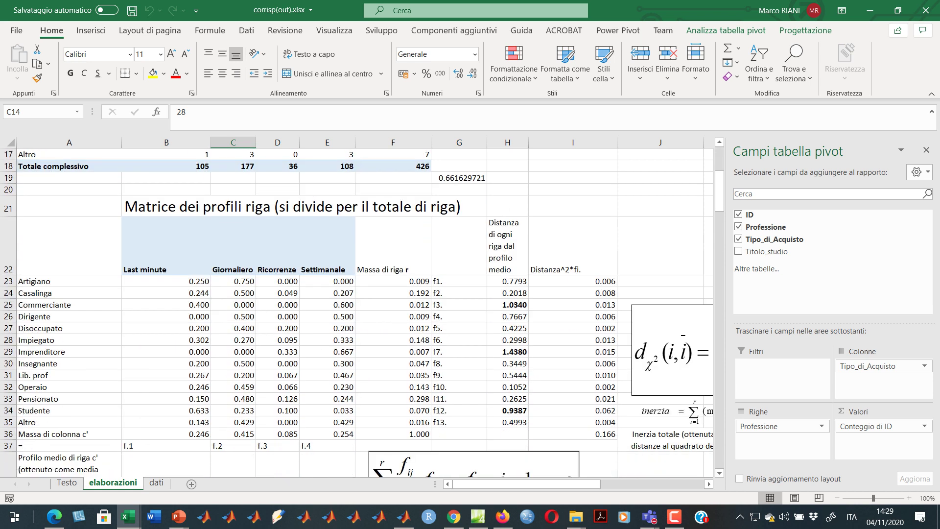
click(233, 305)
click(166, 281)
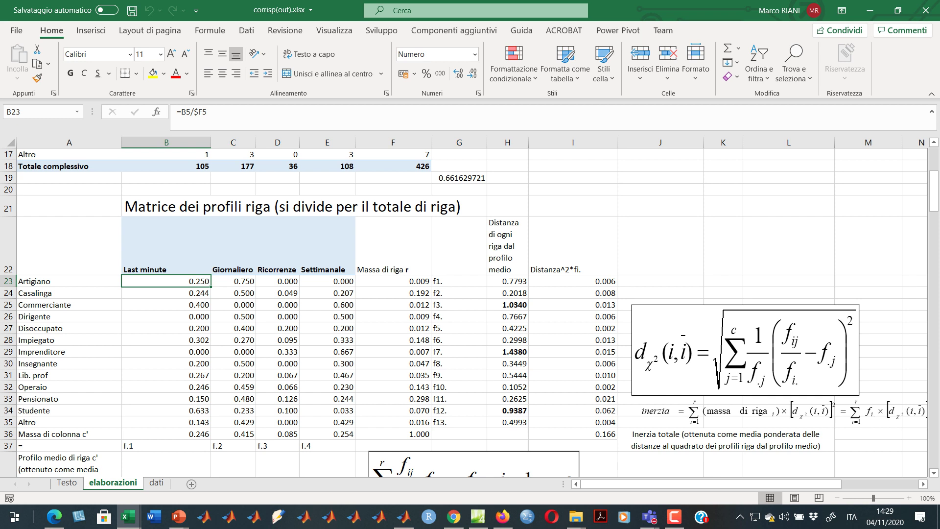
key(F2)
scroll(465, 314, up, 5)
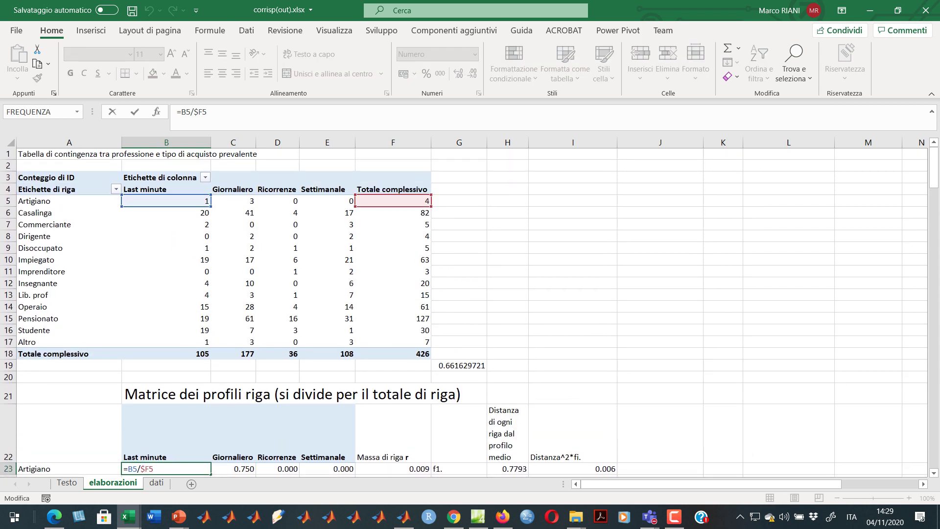
key(Escape)
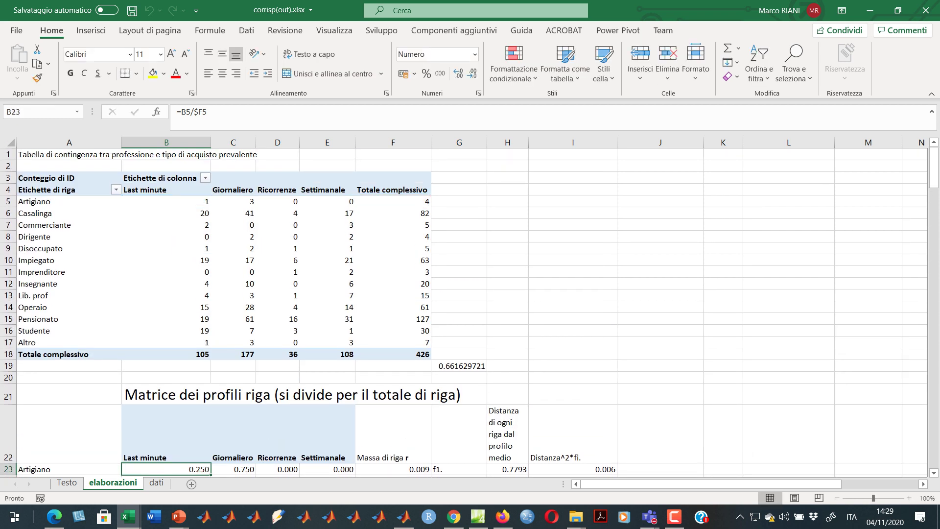
Highlight the row profiles of Artigiano, Casalinga, Commerciante and Dirigente one after another across columns B to E.
scroll(465, 314, down, 3)
key(Down)
key(Up)
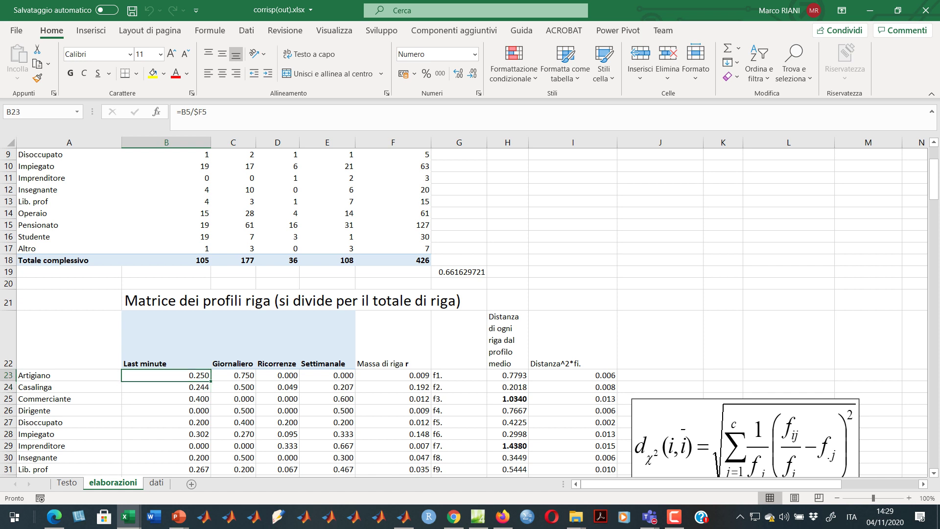
key(shift+Right)
key(shift+Right)
key(shift+Right)
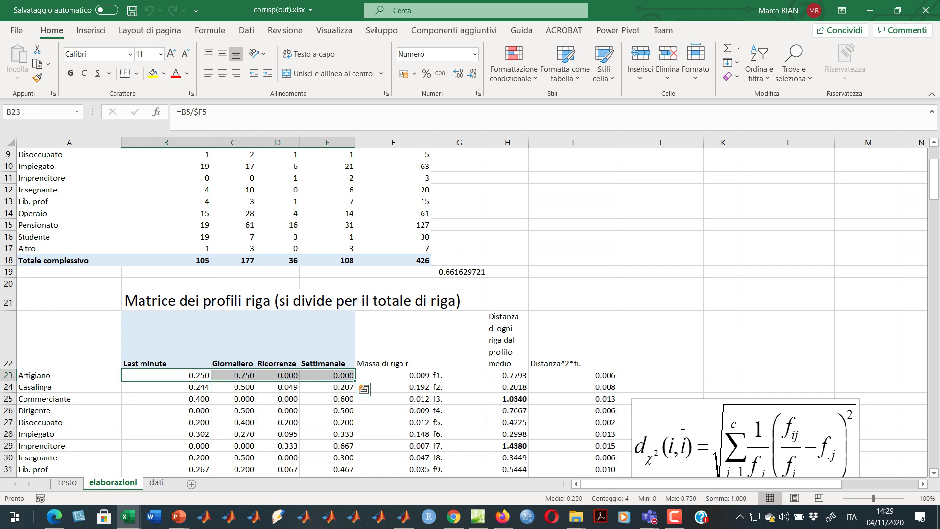
key(Down)
key(shift+Right)
key(shift+Right)
key(shift+Right)
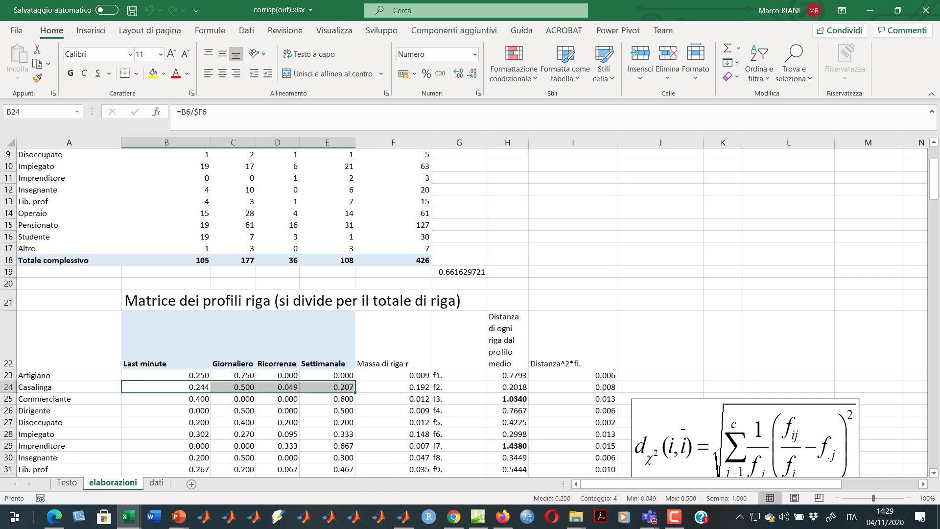
key(Down)
key(shift+Right)
key(shift+Right)
key(shift+Right)
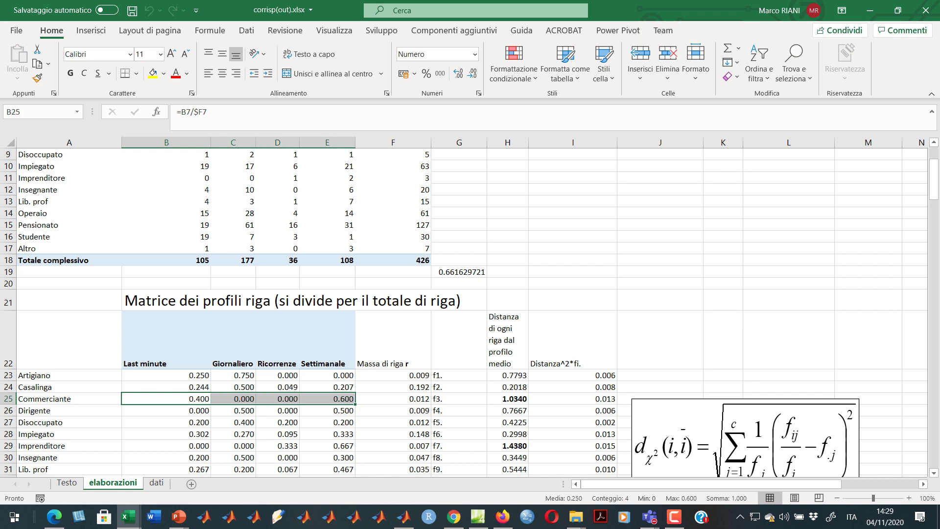
key(Down)
key(shift+Right)
key(shift+Right)
key(shift+Right)
Inspect the column profile formula in B44 for Artigiano and Last minute, tracing its source cells in the contingency table.
scroll(470, 314, down, 8)
scroll(470, 314, down, 3)
click(166, 171)
click(167, 200)
key(F2)
scroll(470, 314, up, 8)
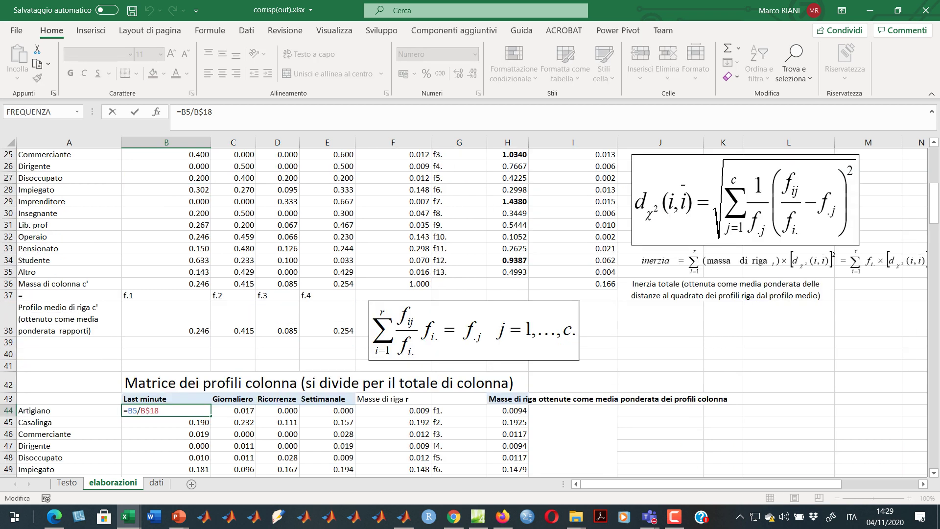
scroll(471, 313, up, 5)
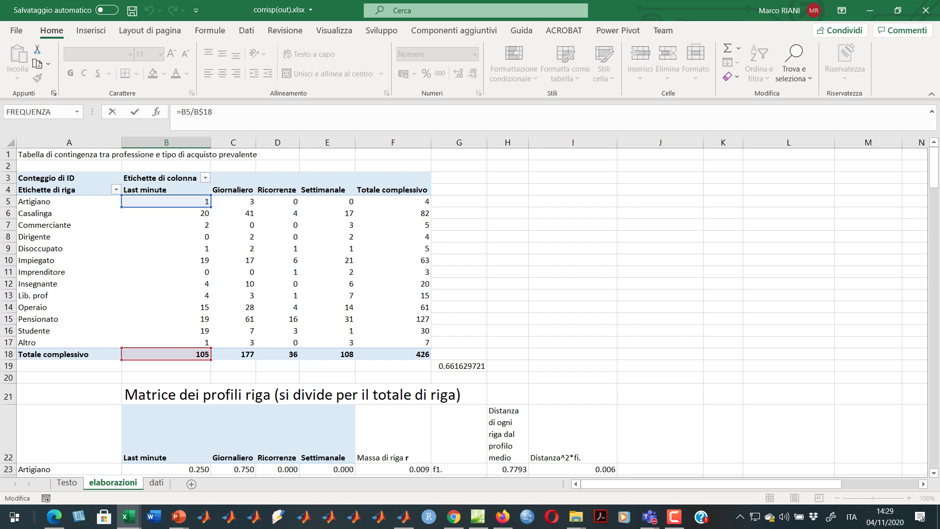
key(Escape)
Highlight the Last minute and Giornaliero column profiles in rows 44 to 56 of the column profile matrix.
scroll(470, 314, down, 8)
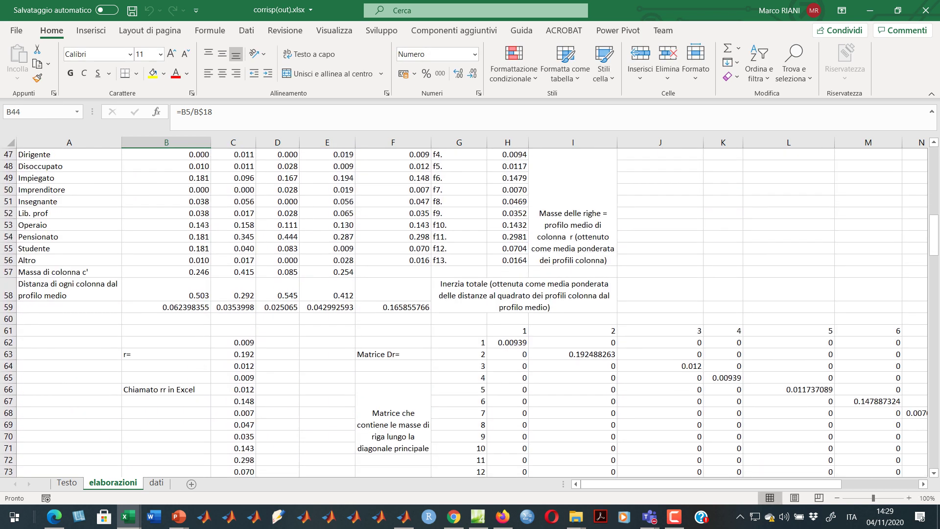
click(167, 237)
scroll(471, 314, up, 2)
scroll(470, 313, up, 1)
drag(167, 222, 167, 363)
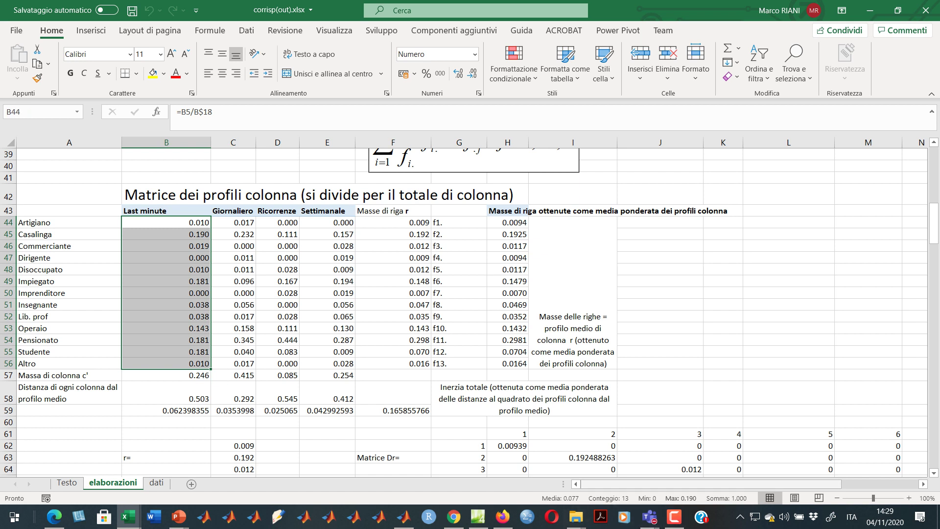
drag(226, 223, 233, 363)
Compare the column masses of Last minute and Giornaliero in row 57 below the column profile matrix.
click(233, 375)
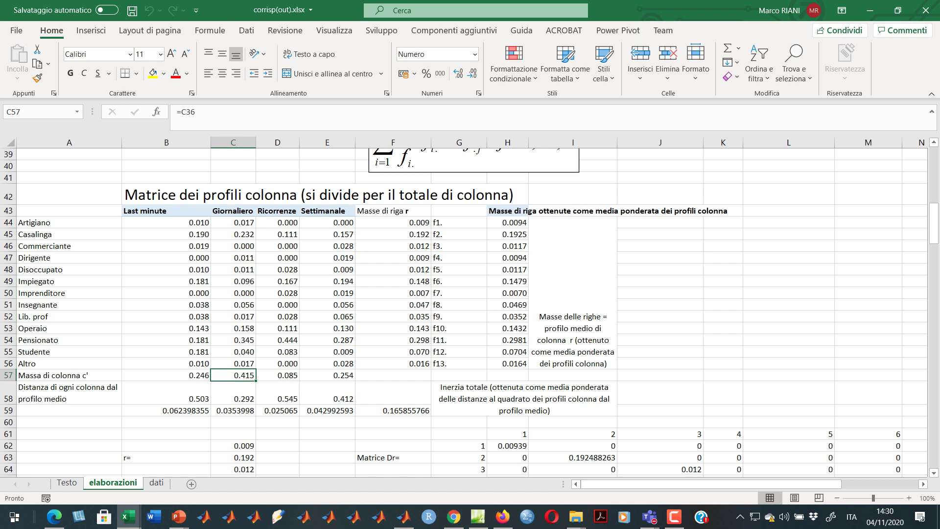
click(166, 375)
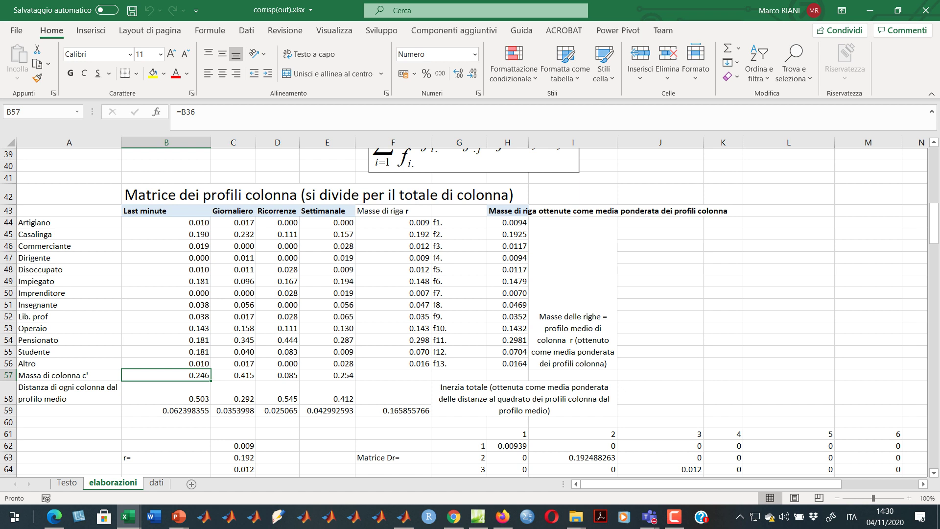
click(233, 375)
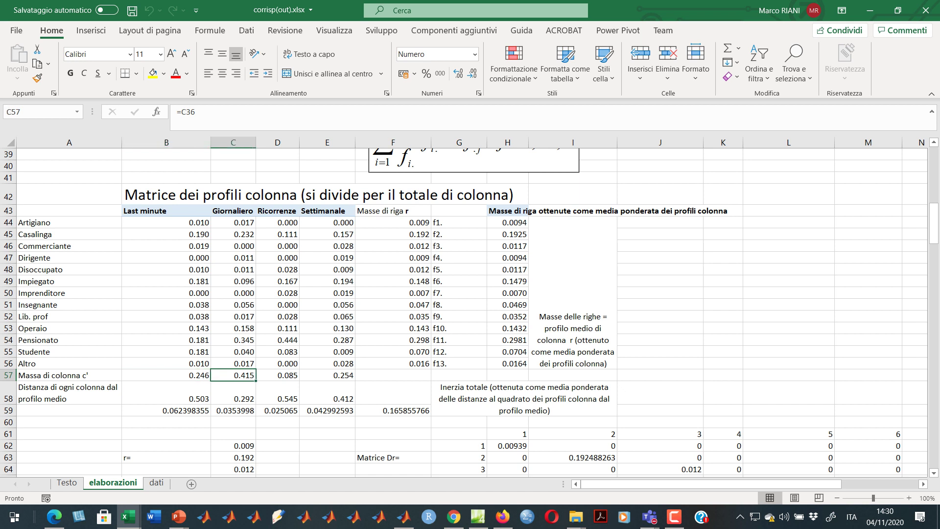
click(166, 376)
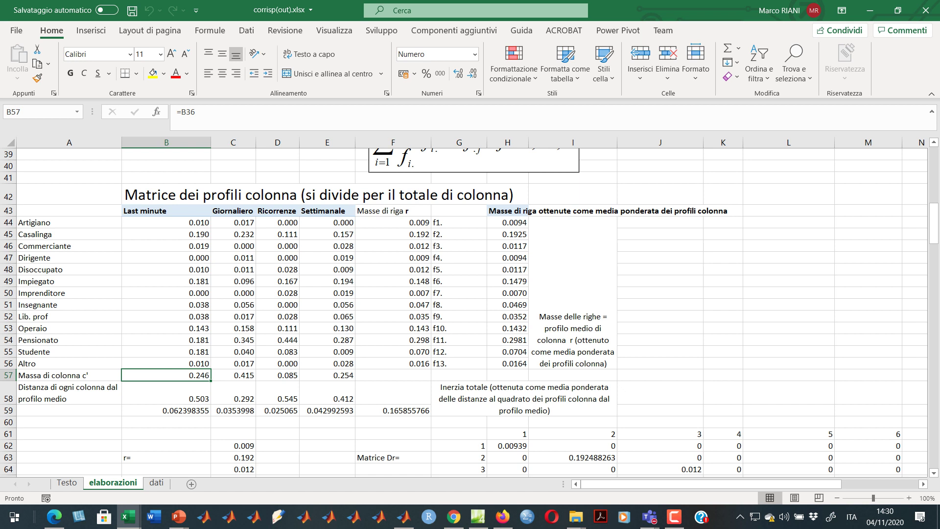
Inspect the formula in B59 that weights the squared distance of the Last minute column from the average profile.
click(166, 411)
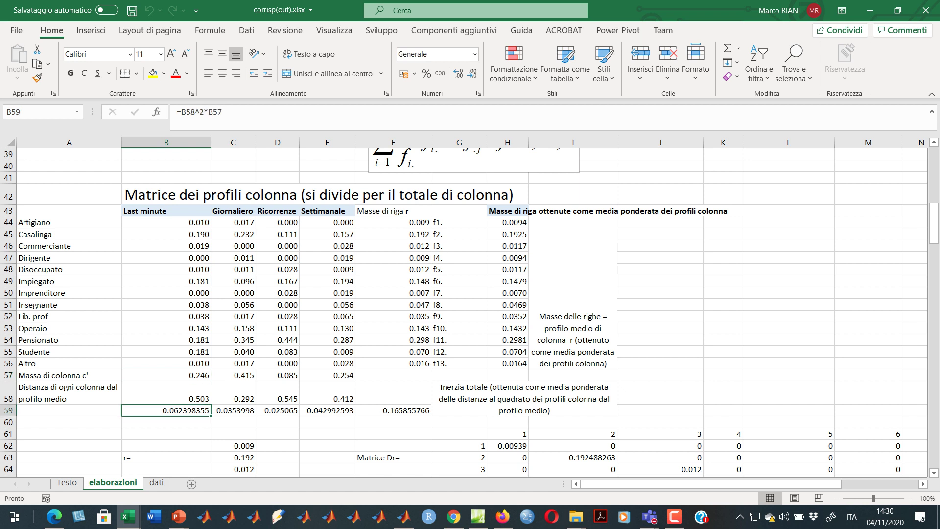
key(F2)
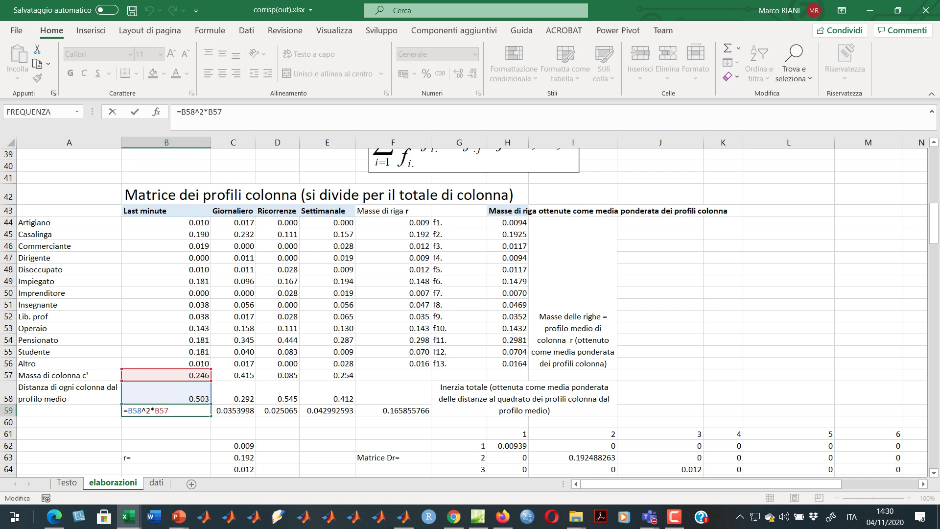
key(Escape)
Review the ranges of the average row profile formula =SOMMA(B23:B35*$F23:$F35)/SOMMA($F23:$F35) in B38 and re-enter it as an array formula.
scroll(464, 314, up, 5)
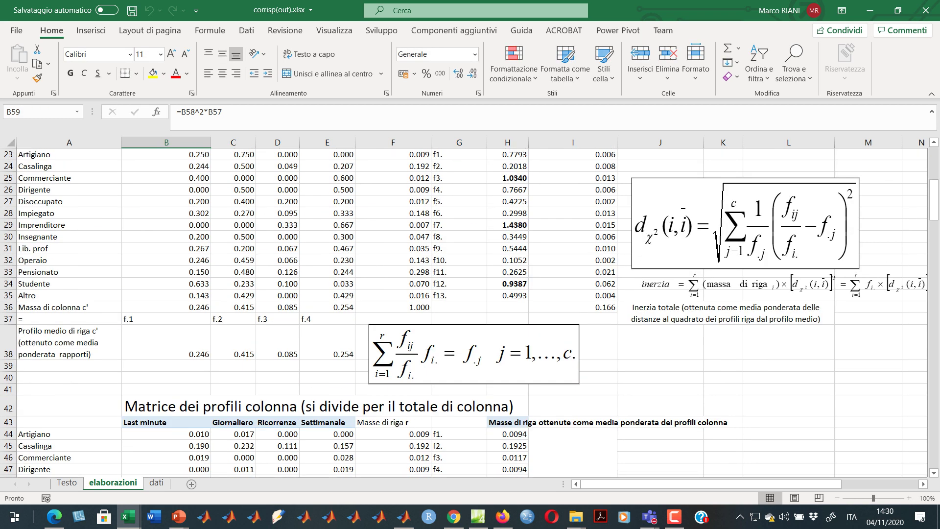
double_click(166, 354)
scroll(465, 314, up, 3)
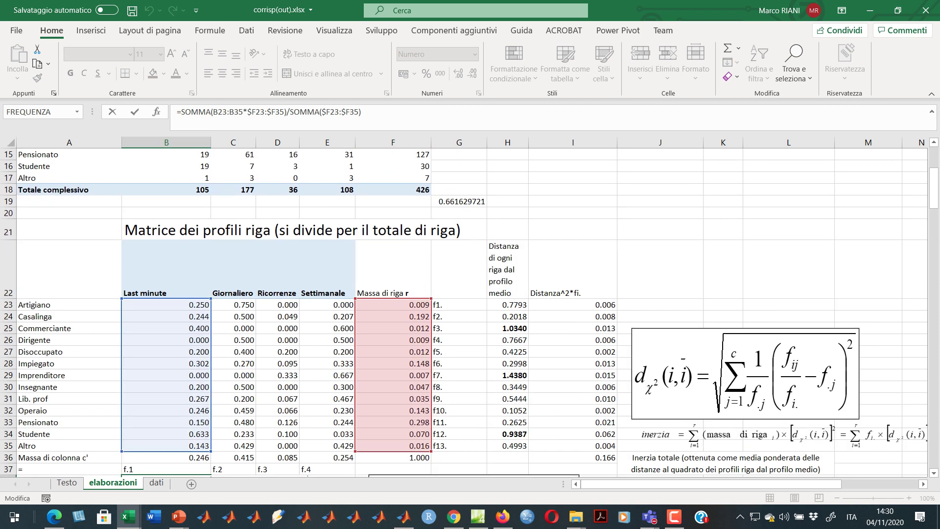
scroll(465, 314, down, 2)
scroll(465, 313, up, 2)
scroll(470, 314, down, 3)
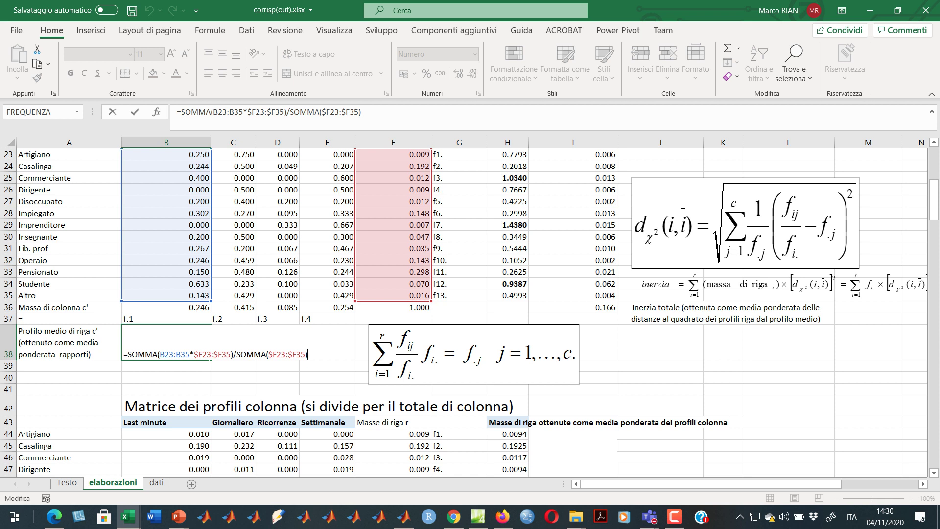
scroll(471, 314, up, 3)
click(166, 377)
double_click(166, 347)
scroll(465, 313, up, 3)
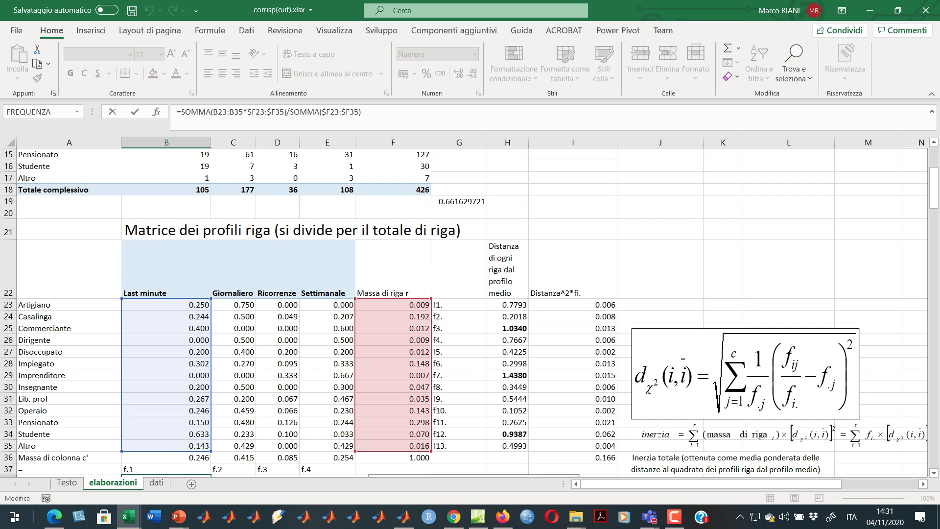
scroll(465, 313, down, 3)
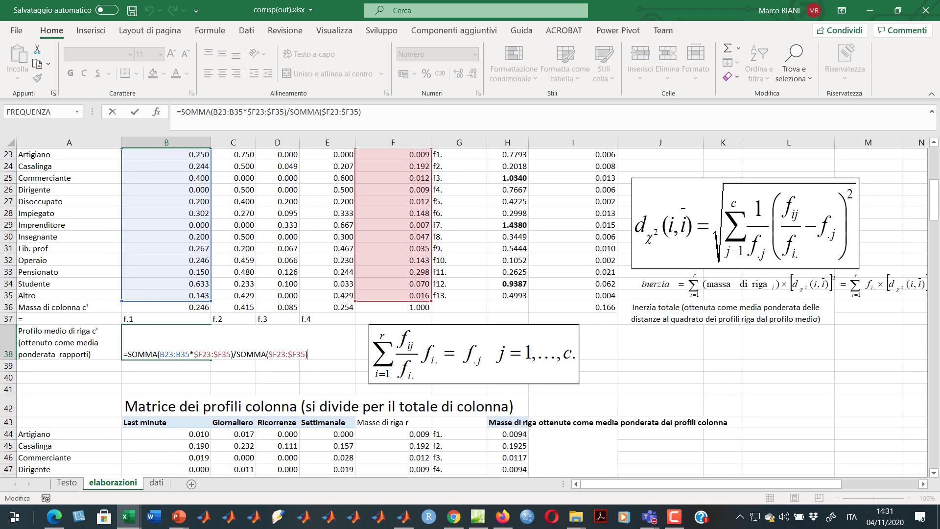
key(ctrl+shift+Return)
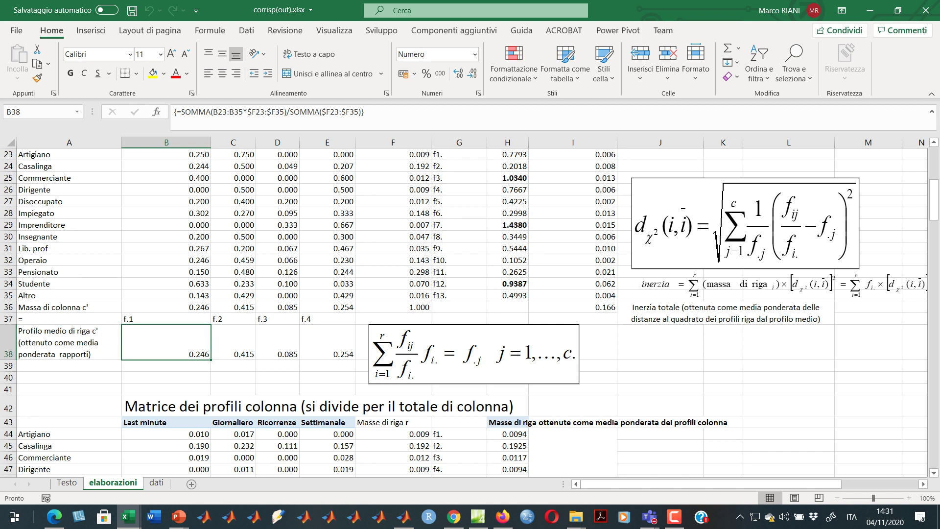
Check the ranges of the Giornaliero average row profile formula =SOMMA(C23:C35*$F23:$F35)/SOMMA($F23:$F35) in C38 and re-enter it as an array formula.
scroll(470, 314, up, 3)
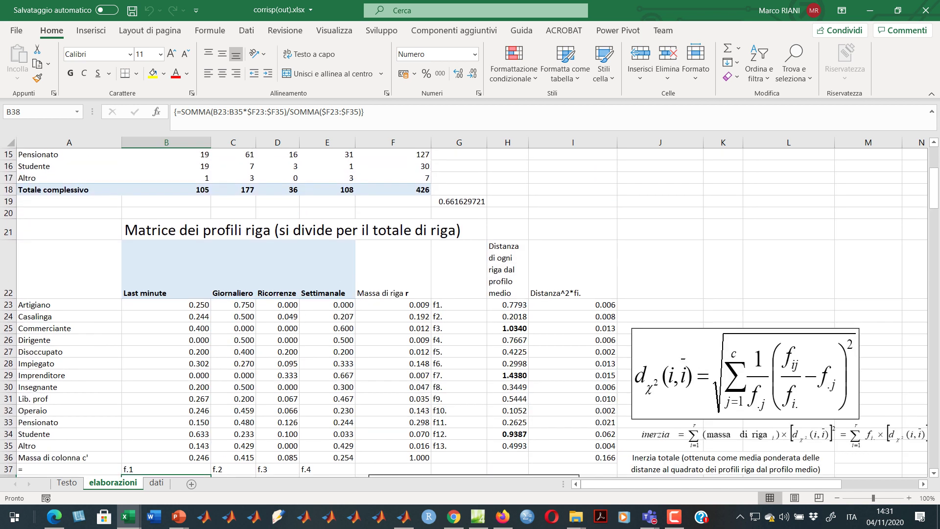
scroll(470, 314, down, 5)
scroll(469, 314, up, 2)
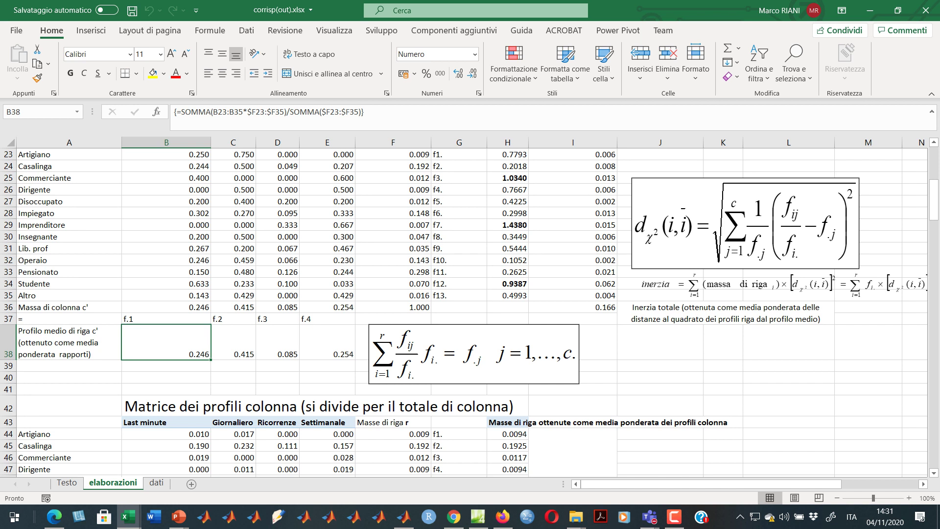
click(233, 342)
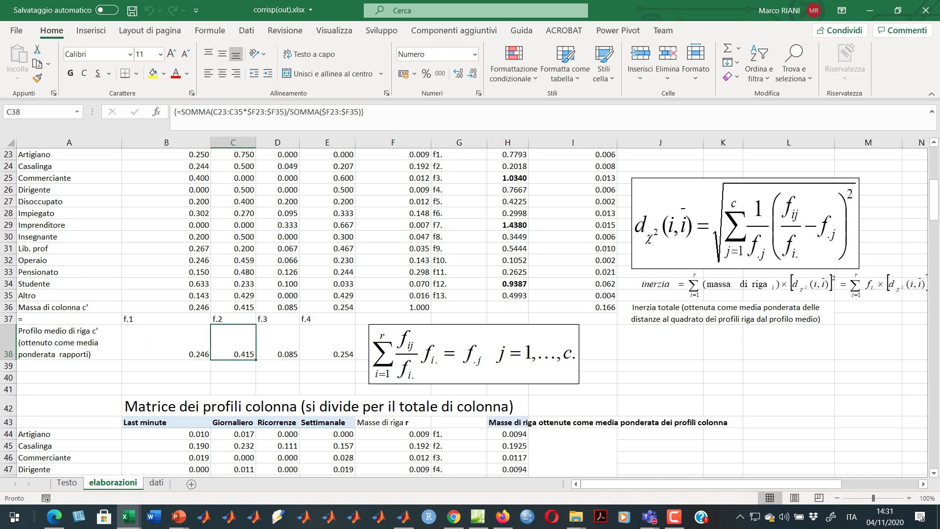
key(F2)
scroll(464, 312, up, 3)
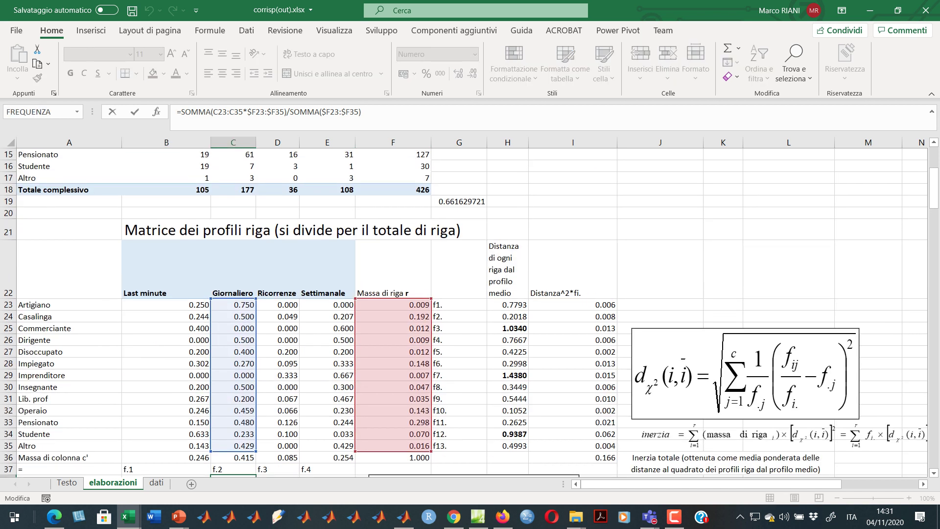
scroll(464, 313, down, 3)
scroll(470, 301, up, 3)
scroll(471, 314, down, 3)
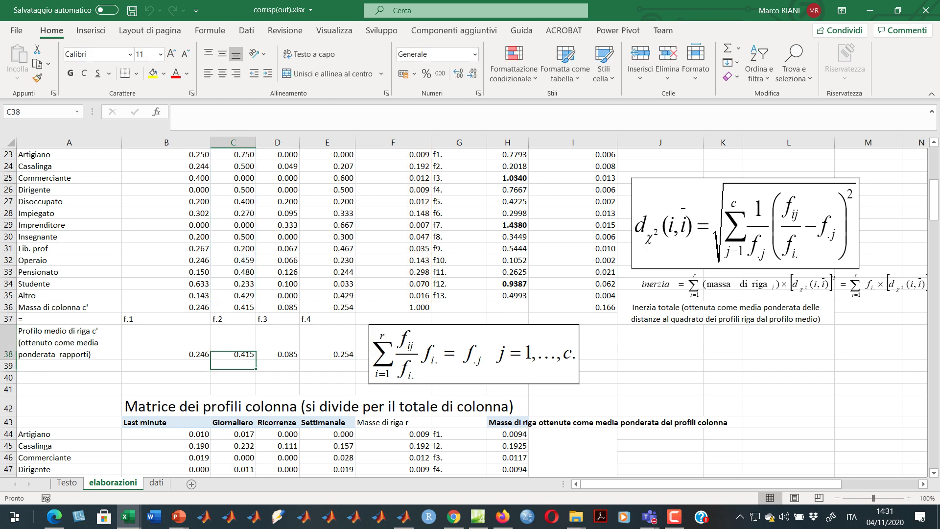
key(ctrl+shift+Return)
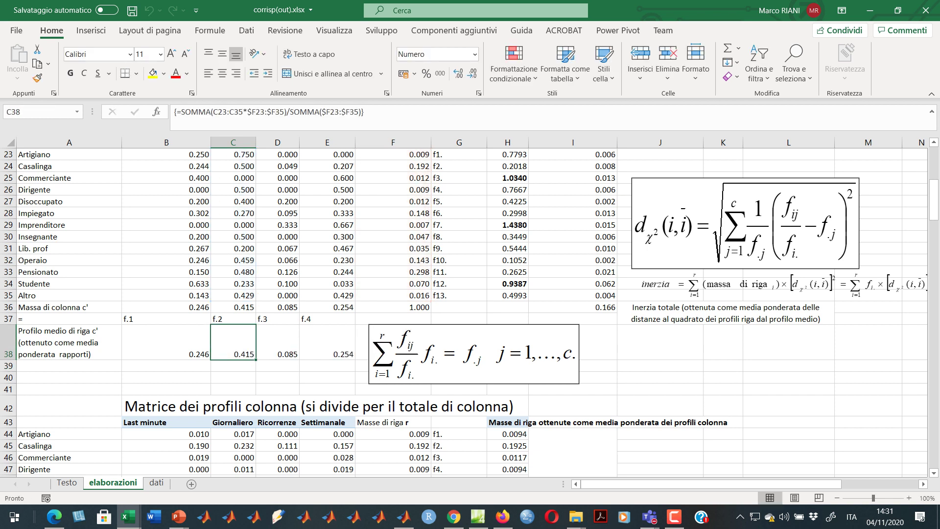
Check the ranges of the Ricorrenze average row profile formula =SOMMA(D23:D35*$F23:$F35)/SOMMA($F23:$F35) in D38 and re-enter it as an array formula.
key(Right)
key(F2)
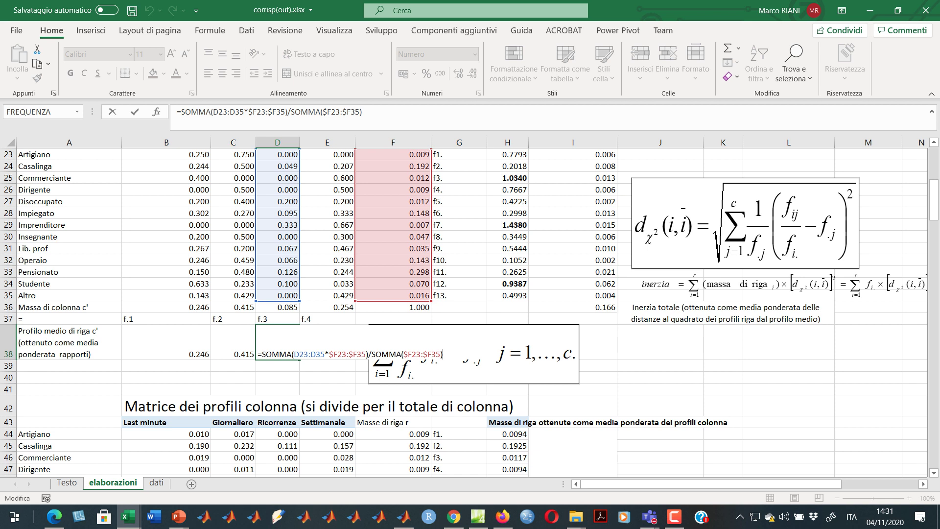
key(ctrl+shift+Return)
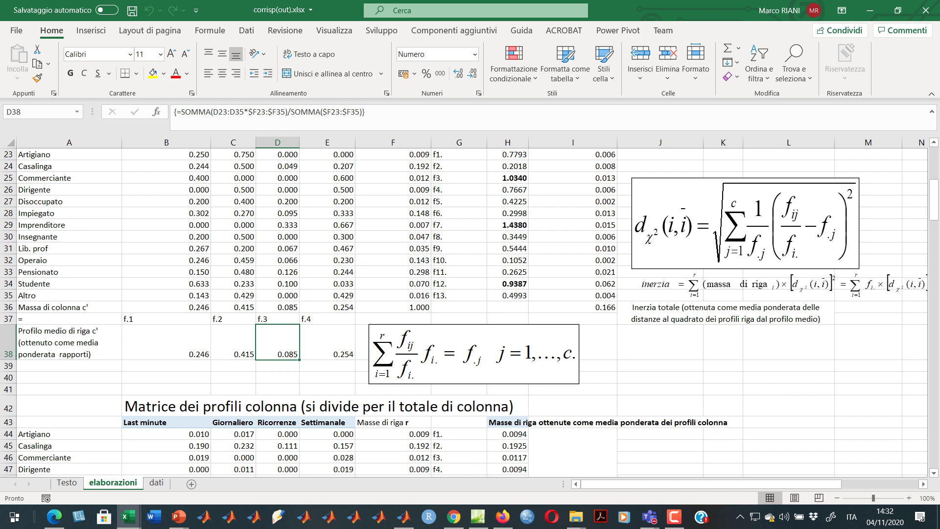
Compare the direct row mass formula =F5/F$18 in F44 with the weighted average formula in H44 of the column profile matrix.
scroll(471, 309, down, 5)
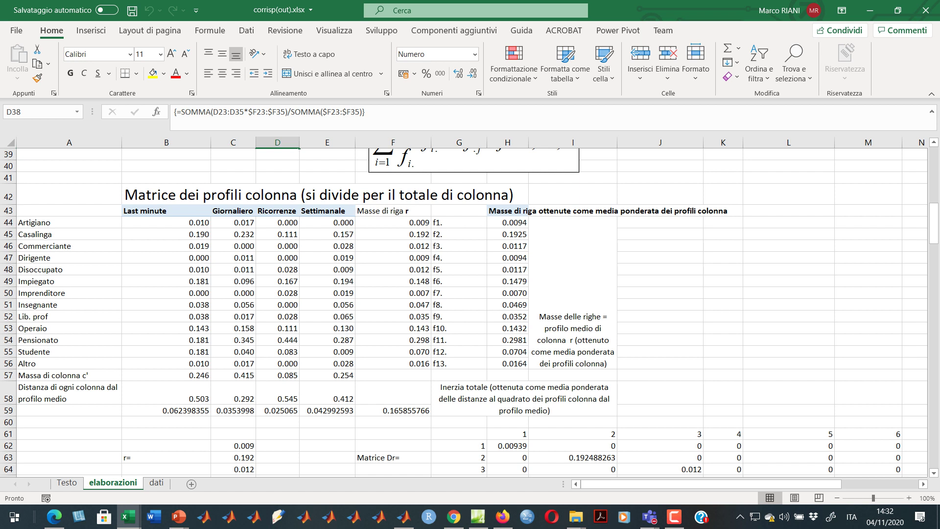
click(458, 223)
double_click(394, 223)
key(Escape)
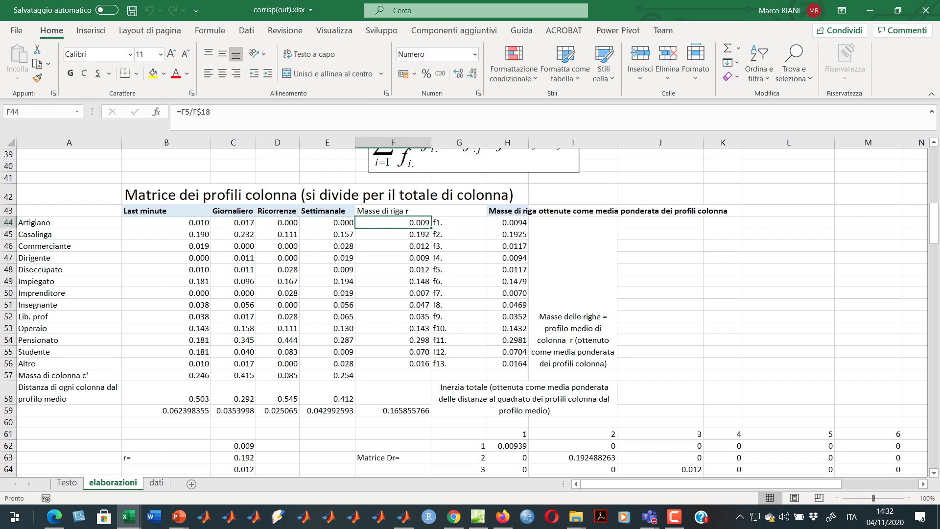
double_click(507, 223)
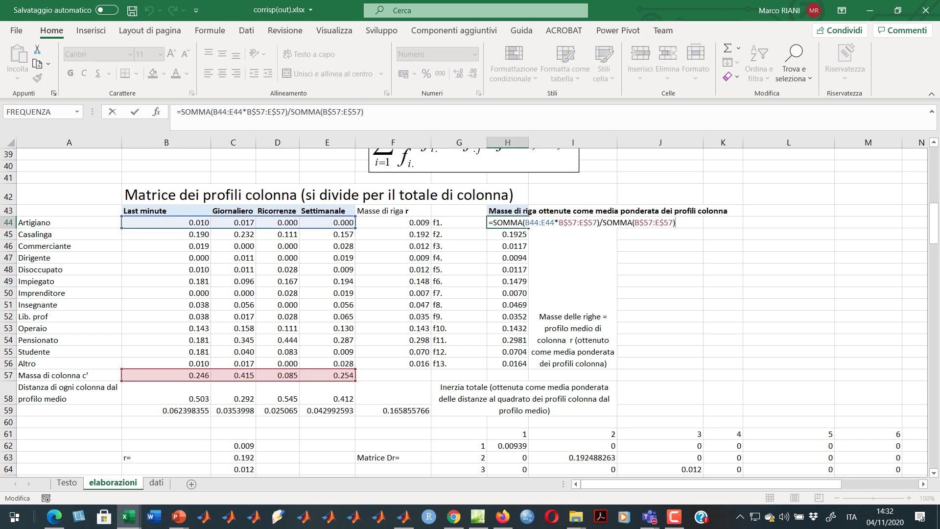
key(Escape)
key(Left)
key(Left)
key(F2)
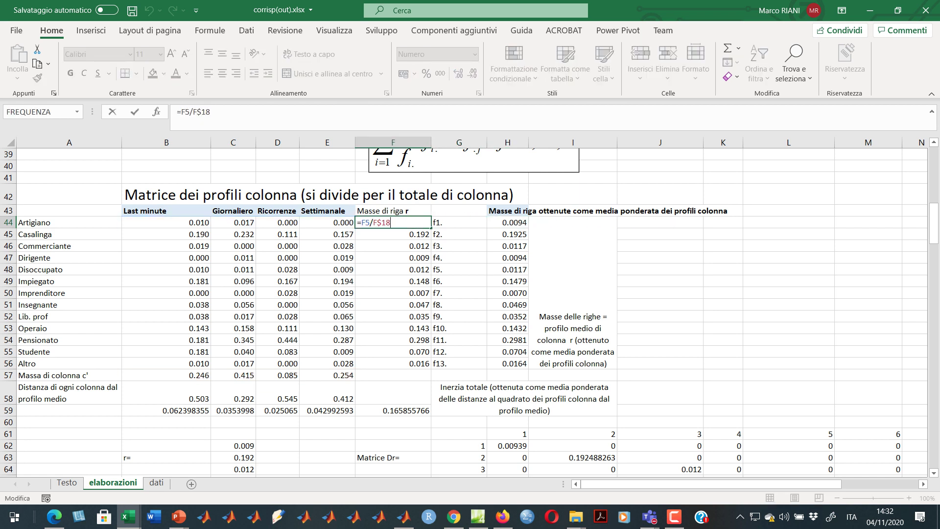
key(Escape)
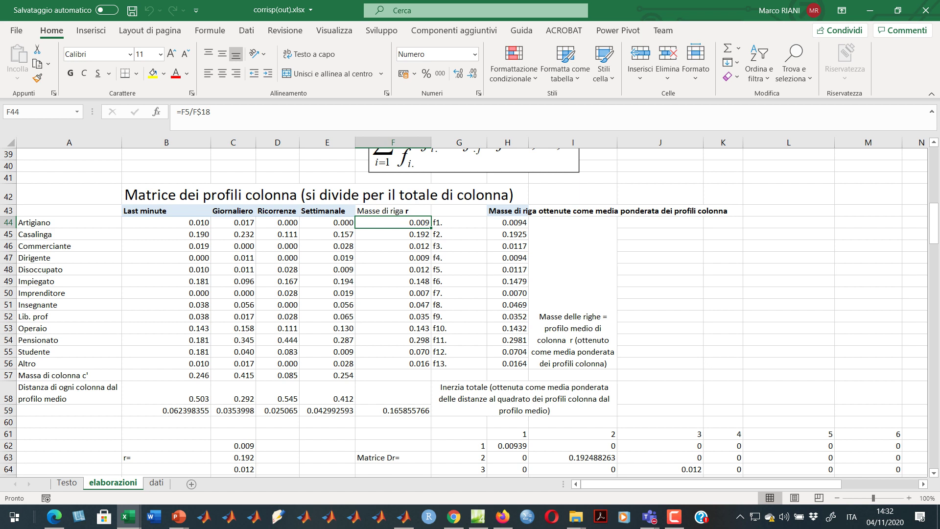
Recheck F44 and re-enter the Artigiano row mass formula =SOMMA(B44:E44*B$57:E$57)/SOMMA(B$57:E$57) in H44 as an array formula.
key(F2)
key(Escape)
key(Right)
key(Right)
key(F2)
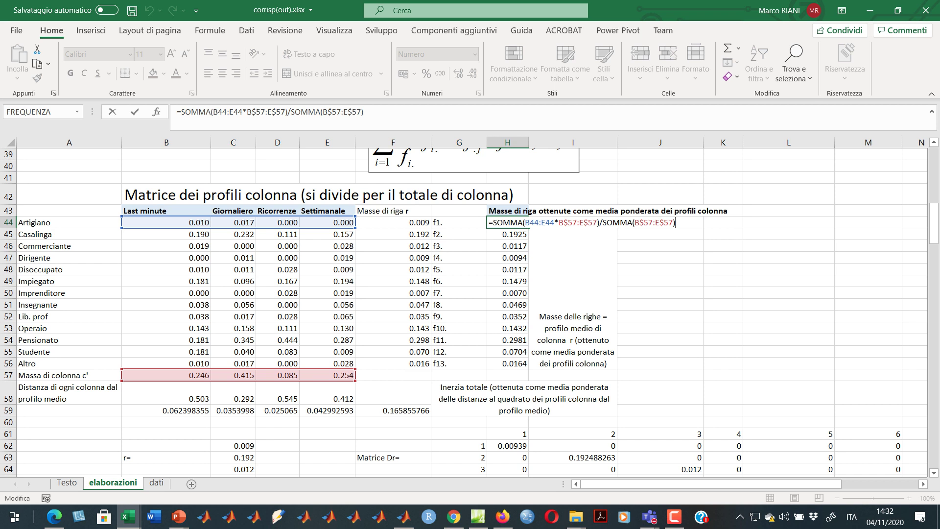
key(ctrl+shift+Return)
Switch to PowerPoint, highlight the column mass formula f.j = n.j / n on the MASSE E PROFILI slide, and advance to slide 10, Profili riga e colonna.
key(alt+Tab)
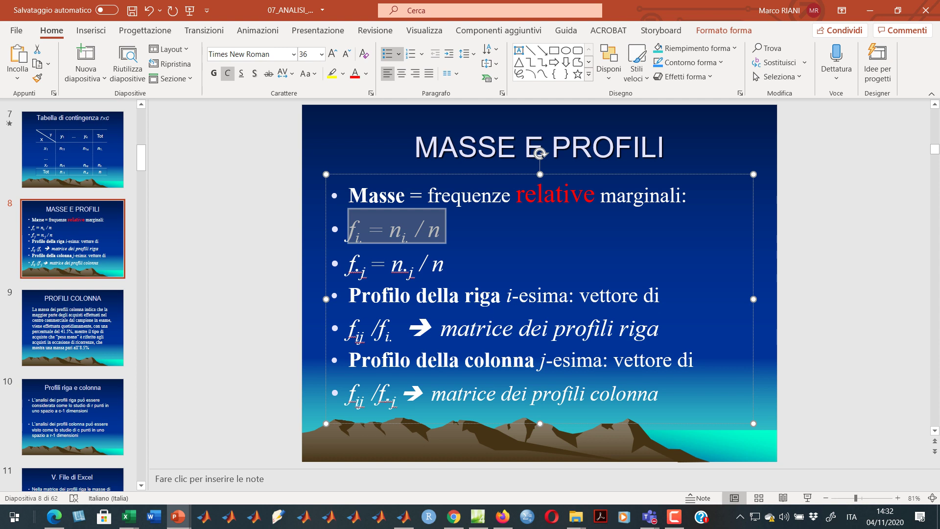
triple_click(441, 264)
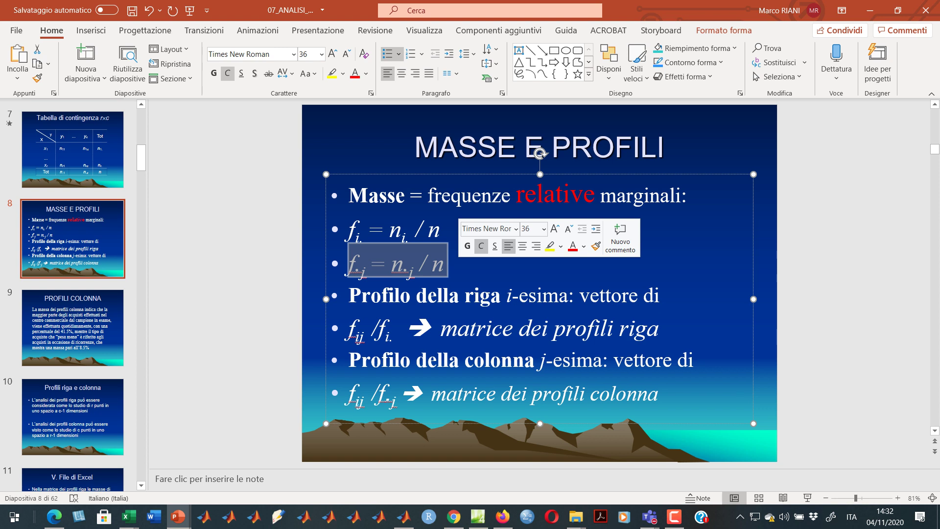
scroll(539, 283, down, 1)
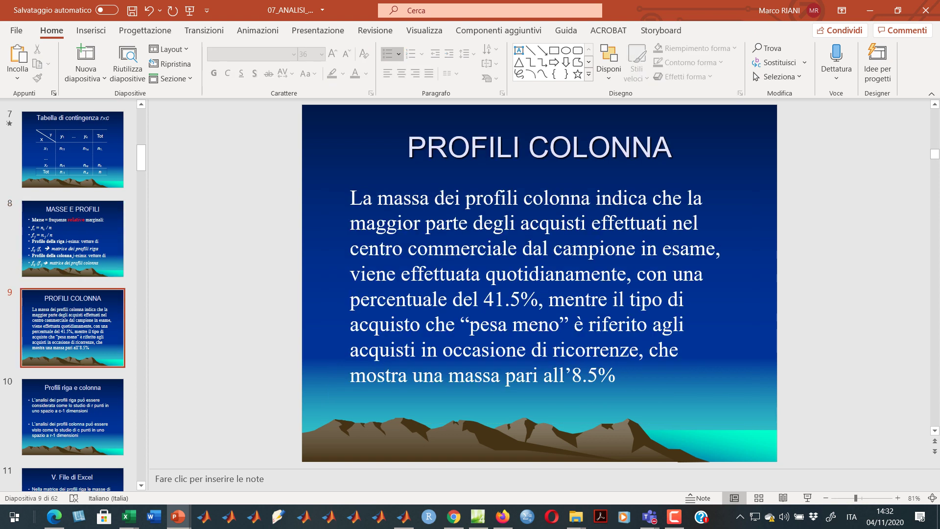
key(Page_Down)
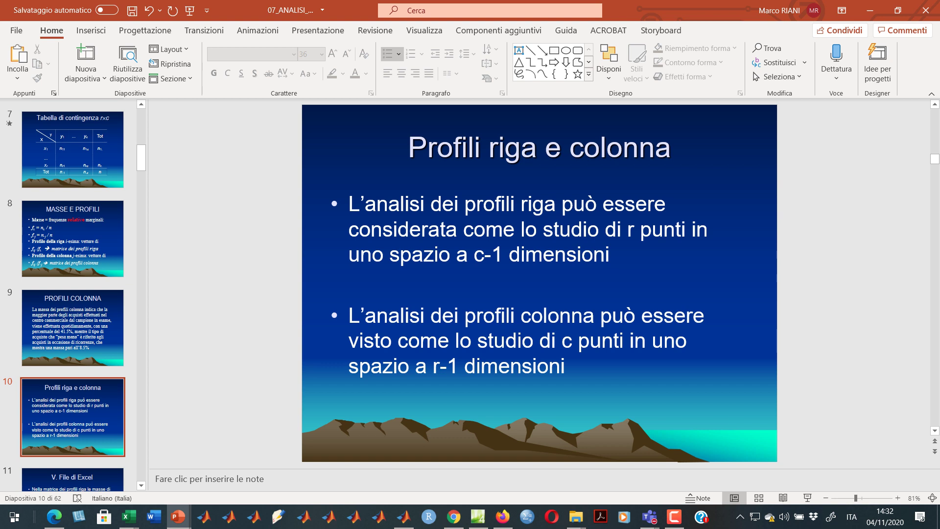
Switch to Excel and highlight the profession labels A23:A35 and the first three row profile columns B23:D35.
key(alt+Tab)
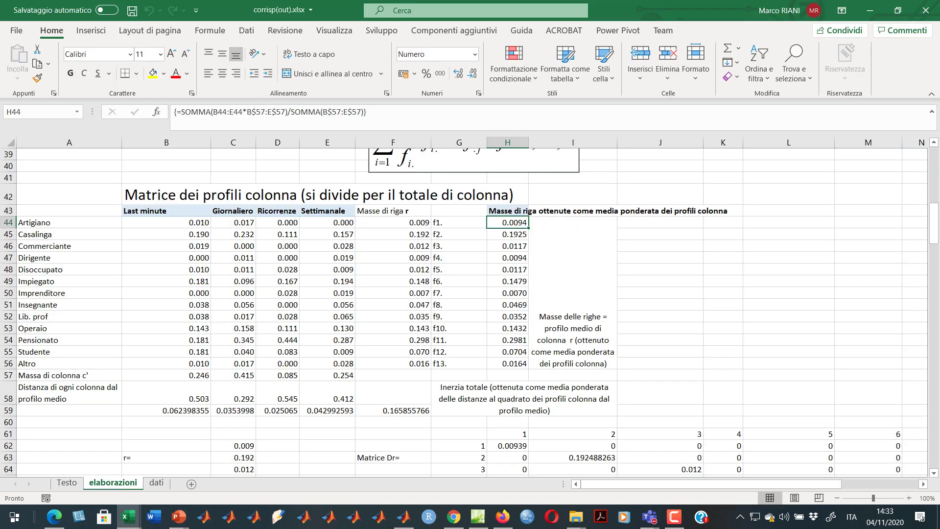
click(277, 293)
scroll(465, 314, up, 13)
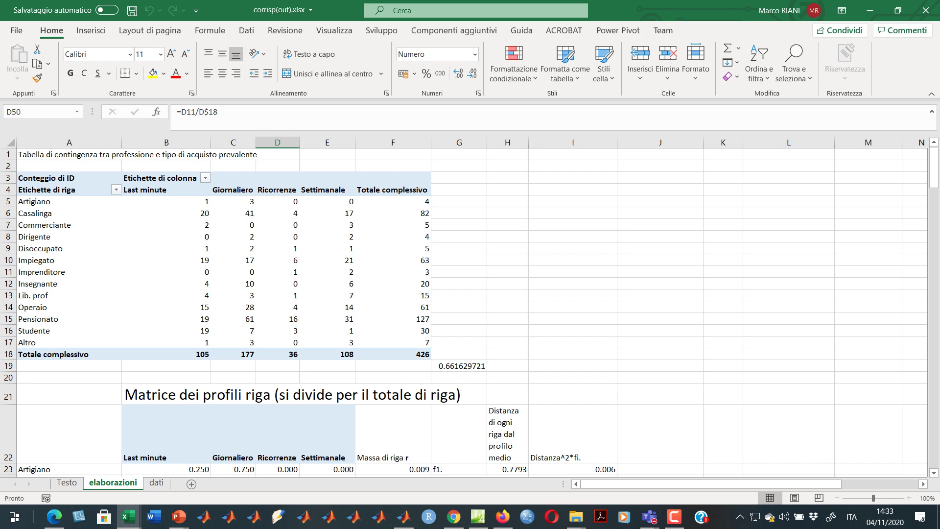
scroll(465, 314, down, 5)
click(166, 293)
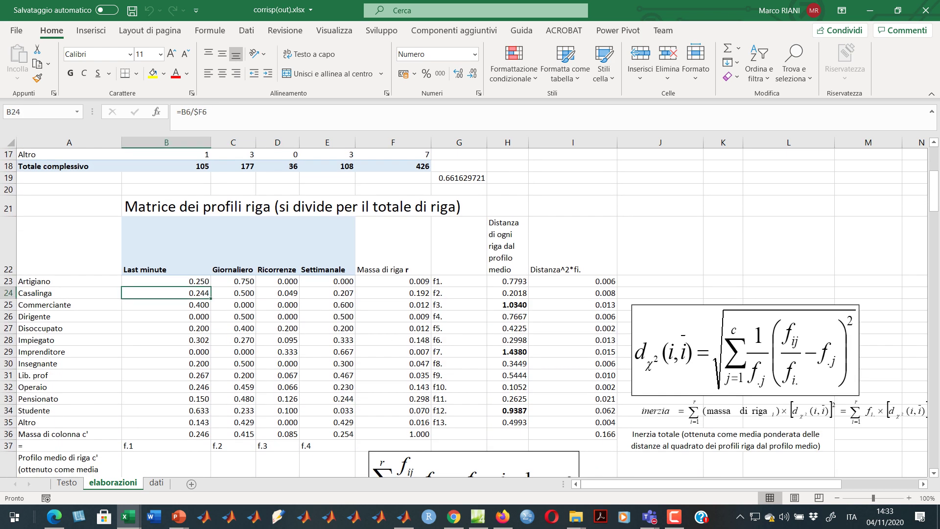
drag(68, 281, 68, 423)
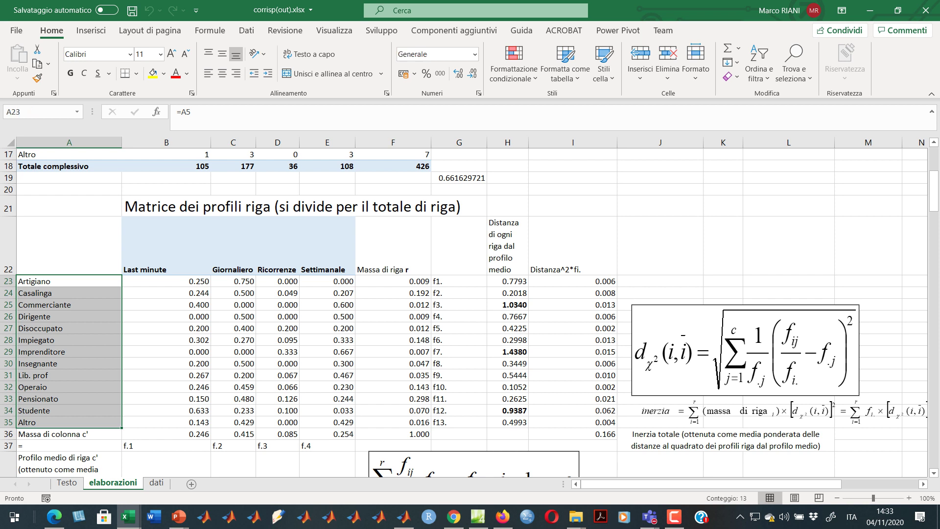
drag(167, 282, 277, 422)
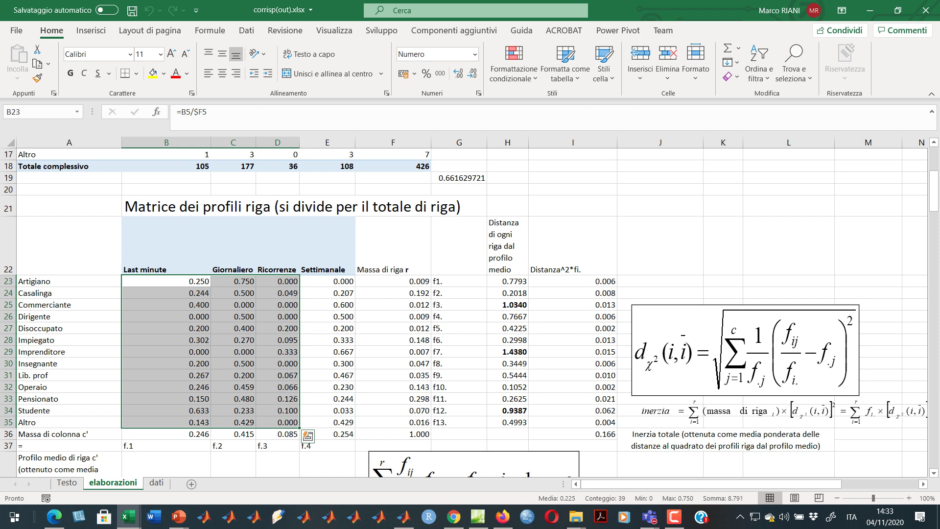
Highlight the Artigiano row profile B23:E23 and again the first three columns B23:D35 of the row profile matrix.
click(277, 317)
drag(167, 281, 333, 283)
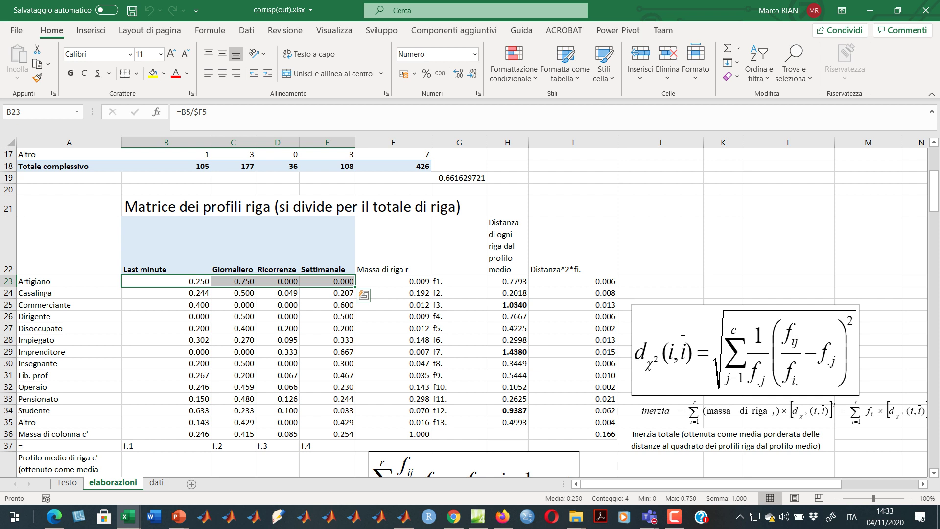
click(233, 375)
drag(166, 281, 278, 422)
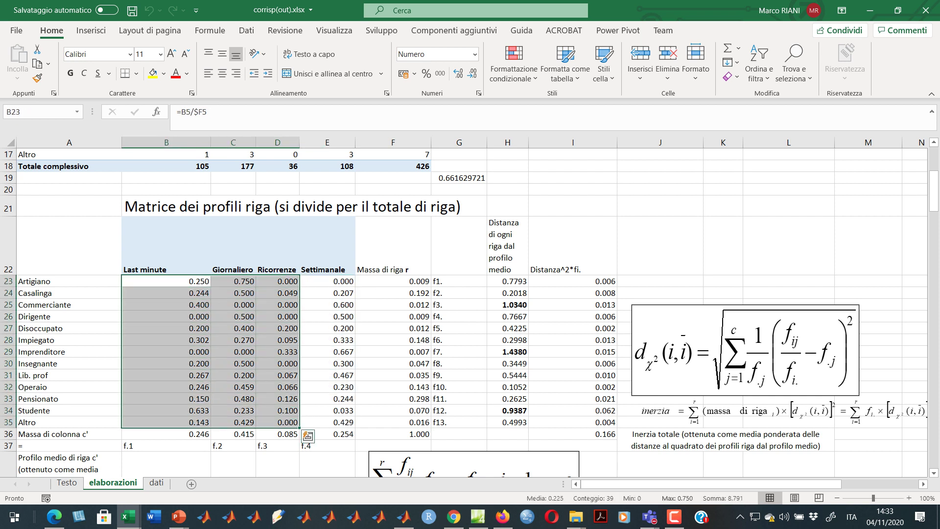
Review the Profili riga e colonna slide in PowerPoint, and back in Excel highlight the Last minute column profile in B44:B55.
key(alt+Tab)
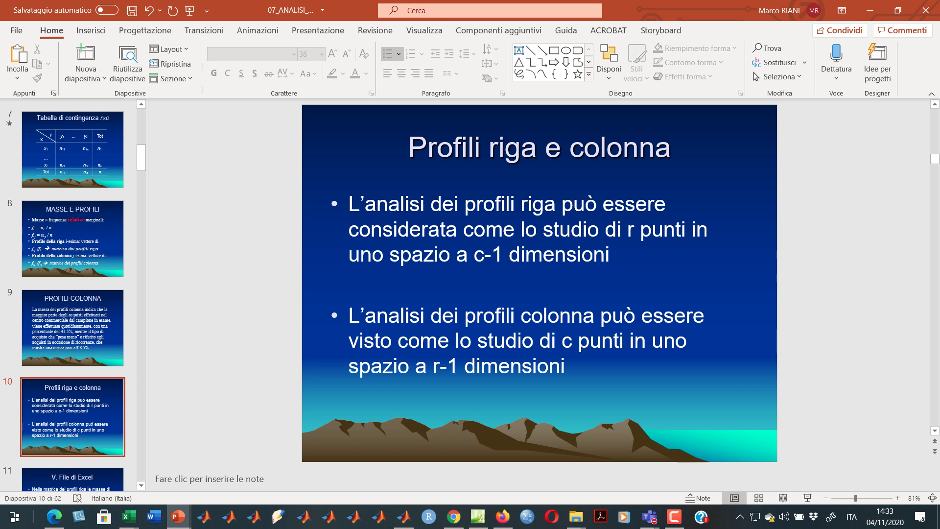
key(alt)
key(alt+Tab)
click(419, 363)
scroll(419, 363, down, 5)
scroll(472, 312, down, 3)
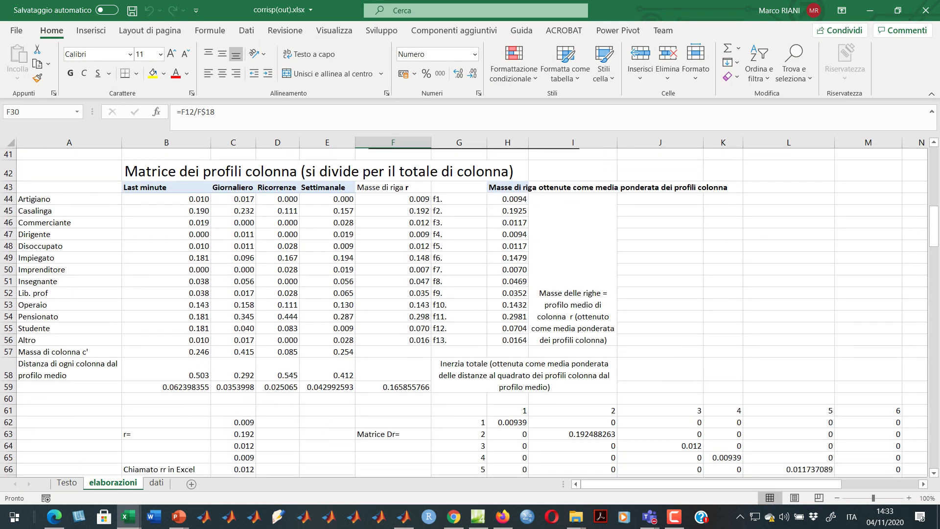
click(232, 247)
drag(191, 199, 191, 328)
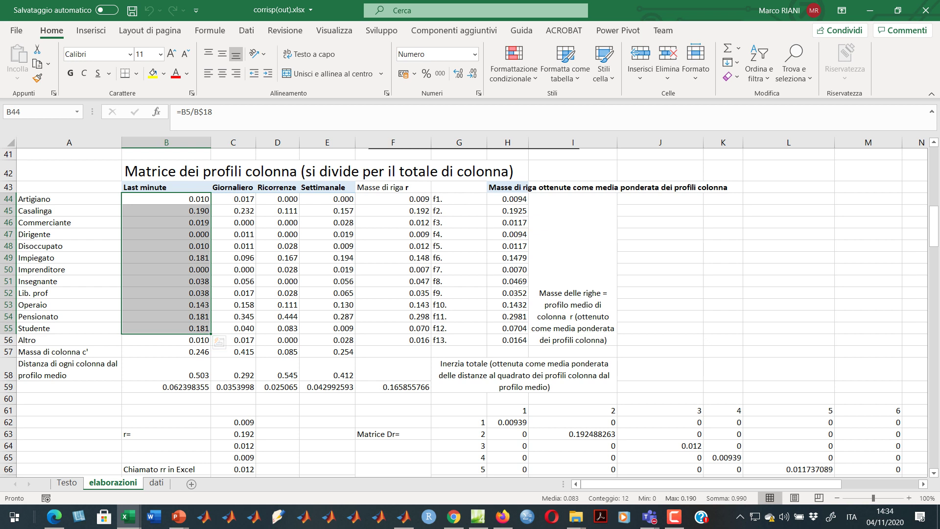
Highlight the four column headings B43:E43 of the column profile matrix and again the Last minute values in B44:B55.
click(166, 187)
drag(166, 187, 328, 187)
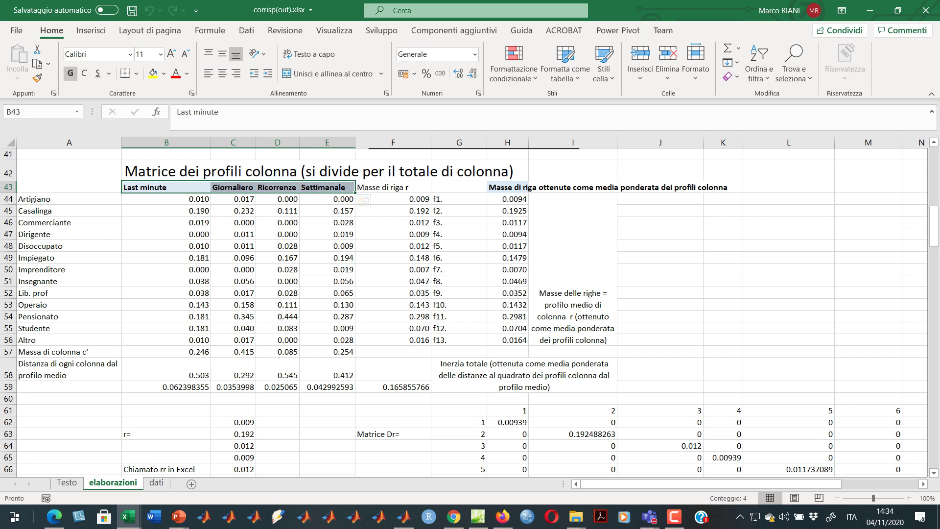
drag(166, 199, 166, 328)
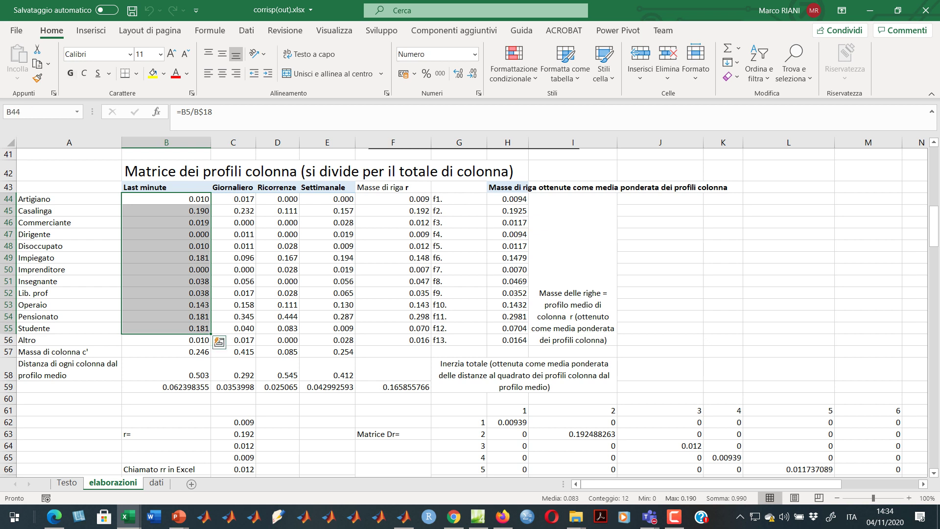
Switch to PowerPoint and highlight the dimensions c-1 and r-1 on the Profili riga e colonna slide.
key(alt+Tab)
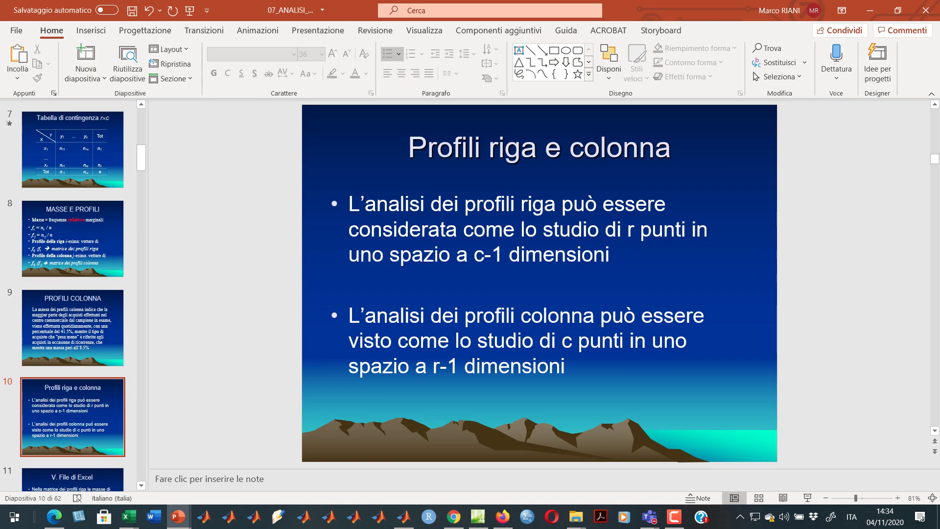
drag(473, 255, 509, 254)
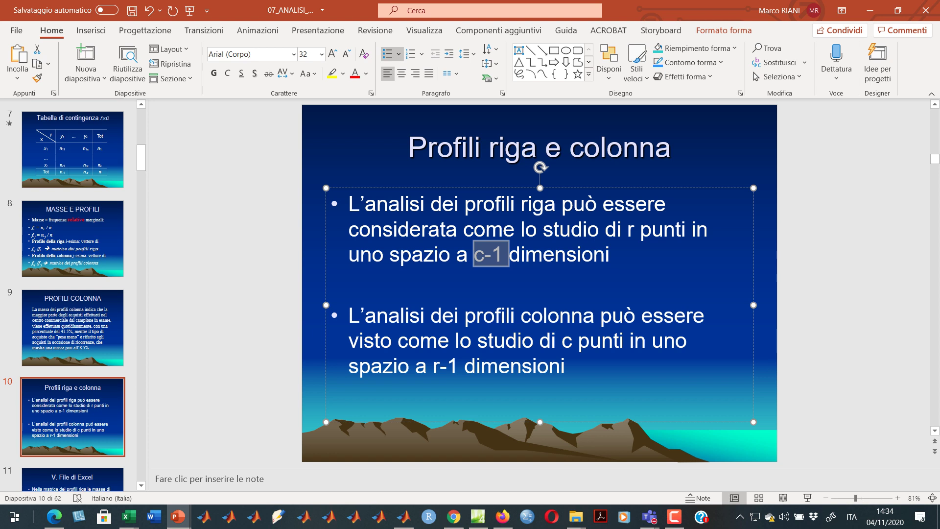
drag(432, 366, 459, 366)
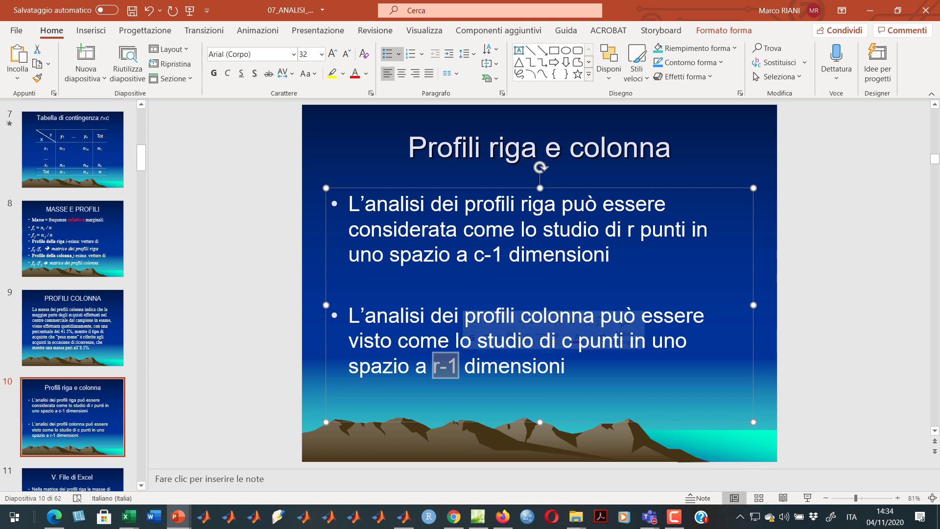
Advance through the two V. File di Excel slides on the average row profile and the average column profile.
click(498, 366)
key(Page_Down)
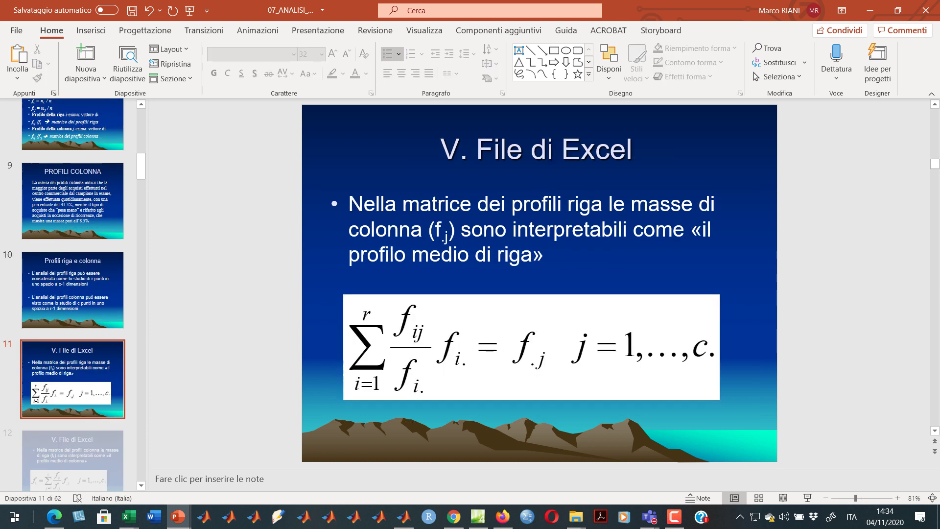
key(Page_Down)
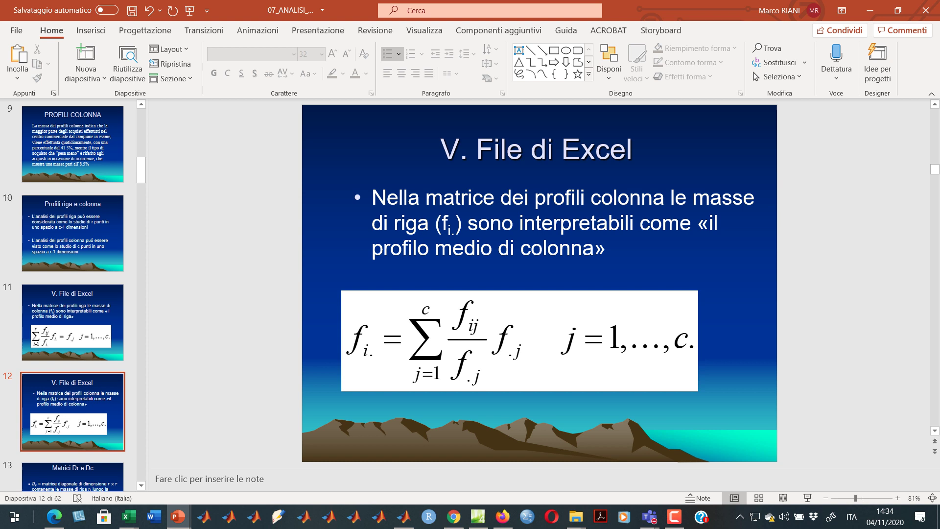
Show the Matrici Dr e Dc slide, switch to corrisp(out).xlsx in Excel, and select cell H65 in matrix Dr.
key(Page_Down)
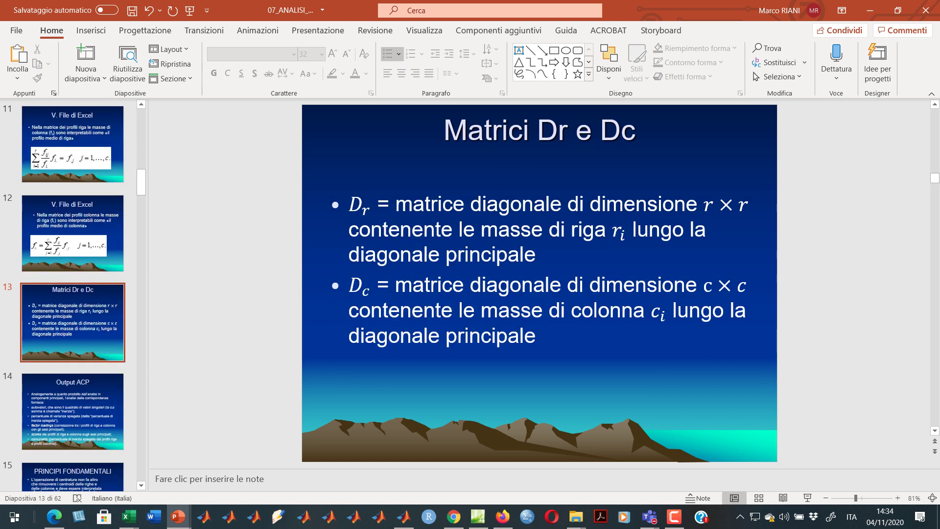
key(alt+Tab)
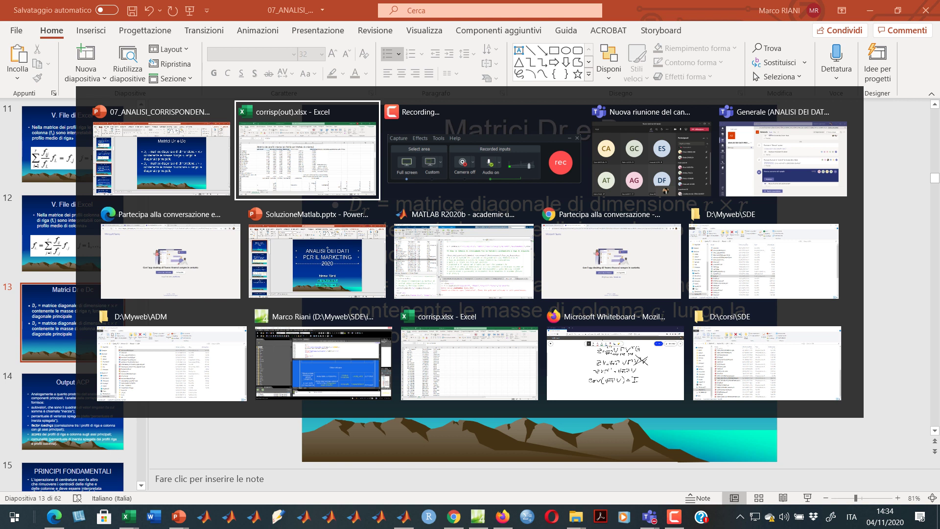
scroll(469, 314, down, 15)
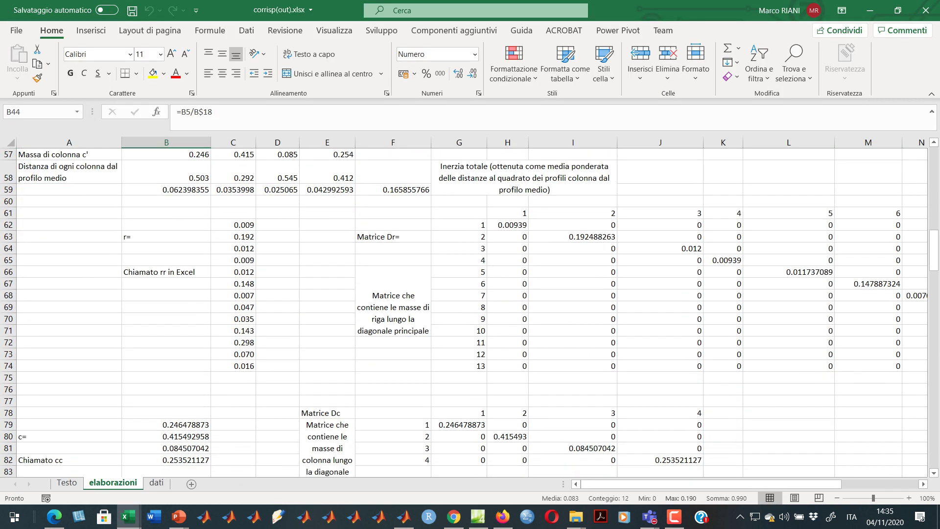
click(508, 260)
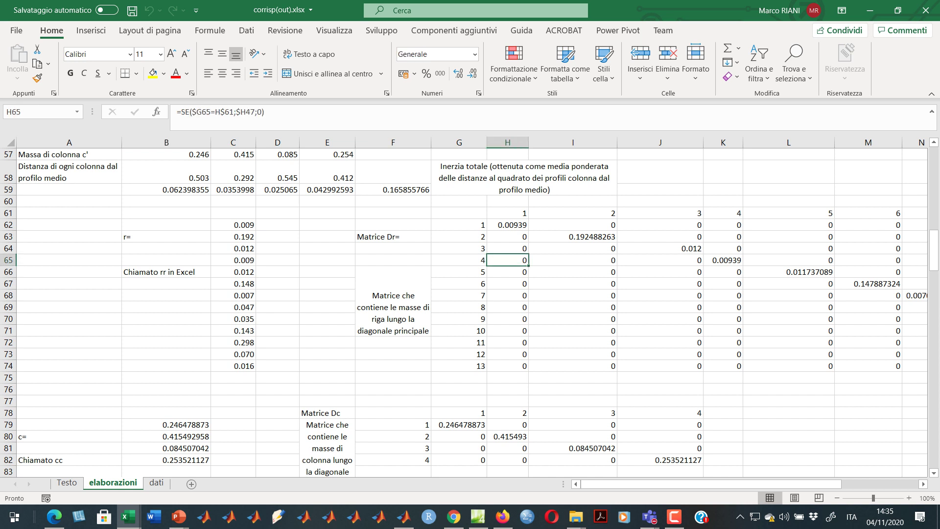
Highlight the row masses r in F44:F56 of the column profile matrix and return to matrix Dr.
scroll(507, 261, up, 5)
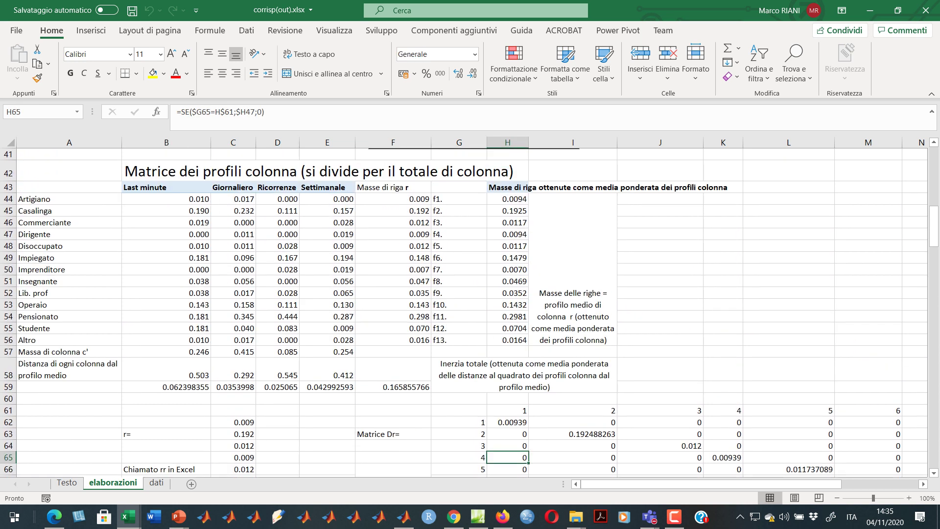
scroll(472, 312, up, 5)
scroll(472, 311, down, 5)
scroll(471, 311, up, 3)
drag(393, 316, 394, 457)
scroll(393, 458, down, 2)
scroll(472, 312, down, 3)
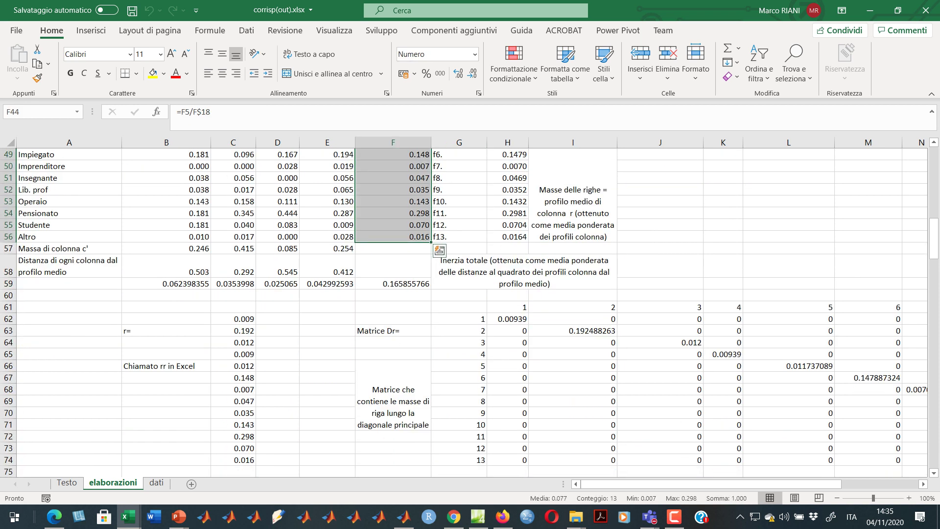
Examine the diagonal cells H62, I63 and J64 of matrix Dr and the off-diagonal cells I62 and H64.
click(508, 319)
click(573, 331)
click(660, 342)
click(573, 319)
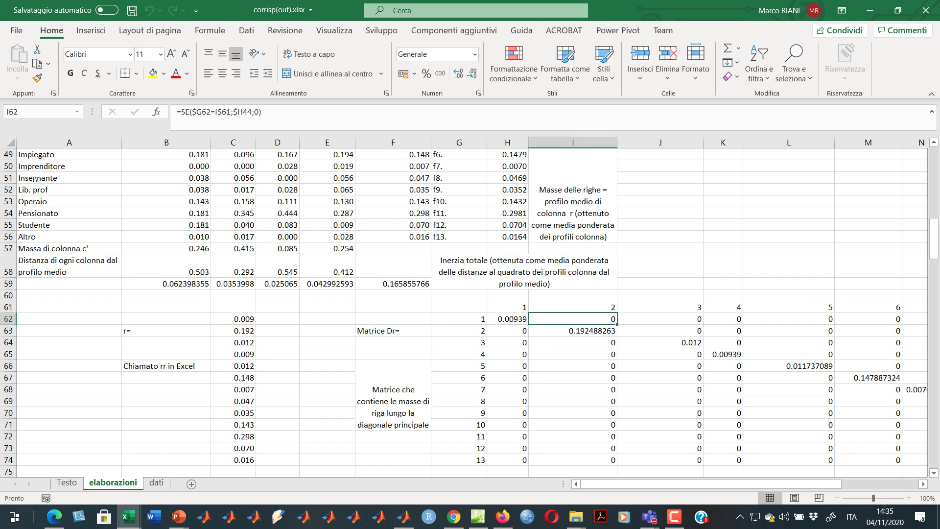
click(508, 343)
click(508, 307)
Highlight the row mass vector r in C62:C74 and inspect the formulas in H62 and I63 of matrix Dr.
drag(232, 319, 233, 459)
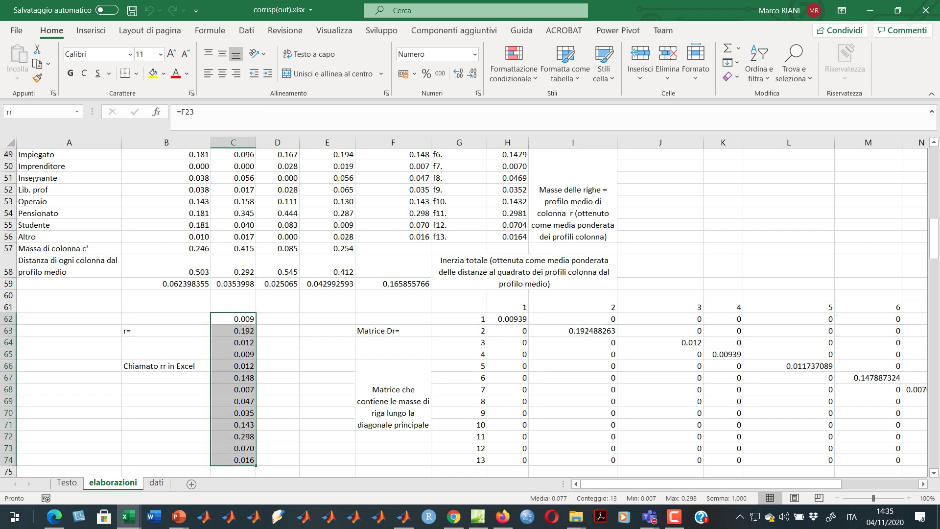
double_click(508, 319)
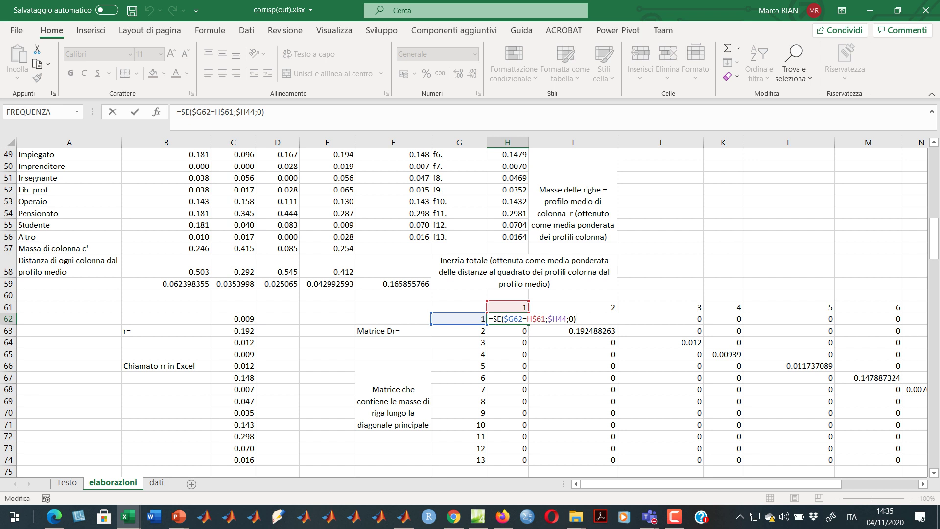
key(ctrl+Return)
double_click(572, 330)
key(Escape)
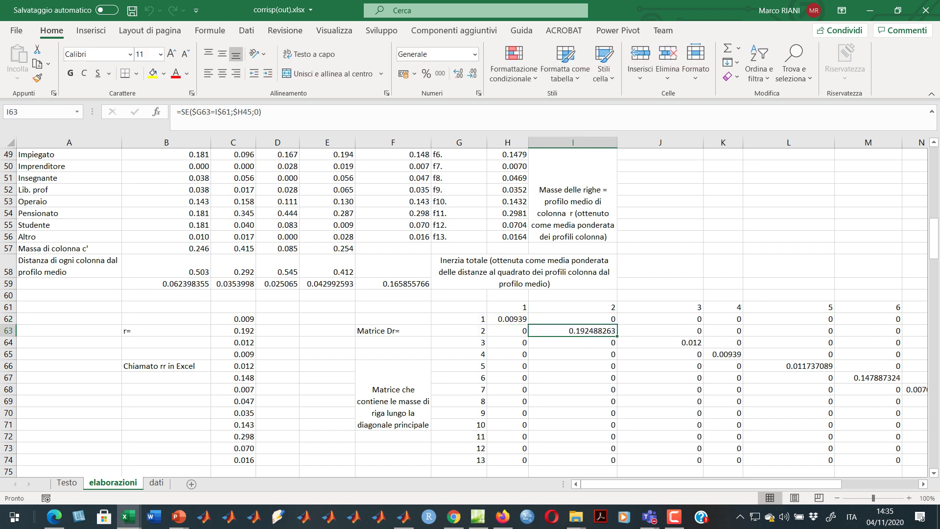
Highlight the whole matrix Dr in H62:T74 and go to the first element of vector c in B79.
scroll(464, 311, down, 3)
drag(508, 225, 838, 372)
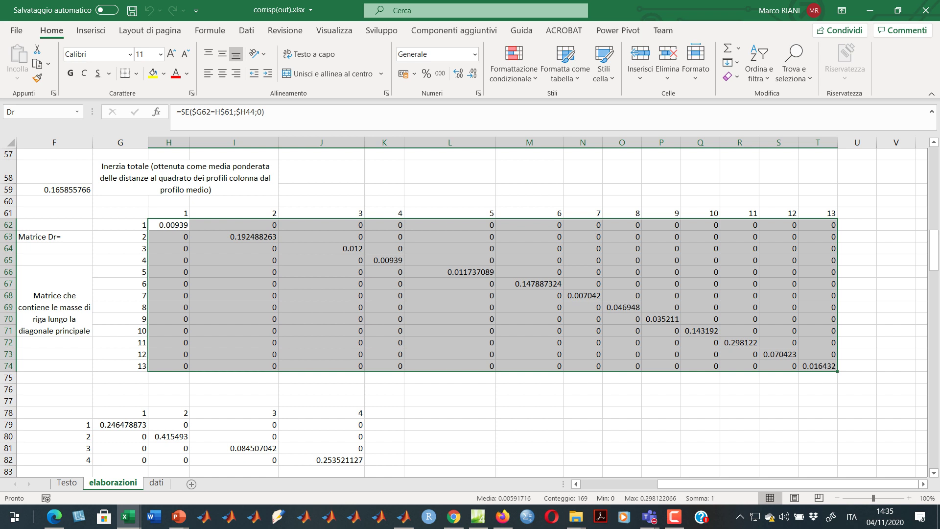
scroll(121, 237, down, 5)
click(121, 237)
click(120, 225)
key(Left)
scroll(470, 303, left, 5)
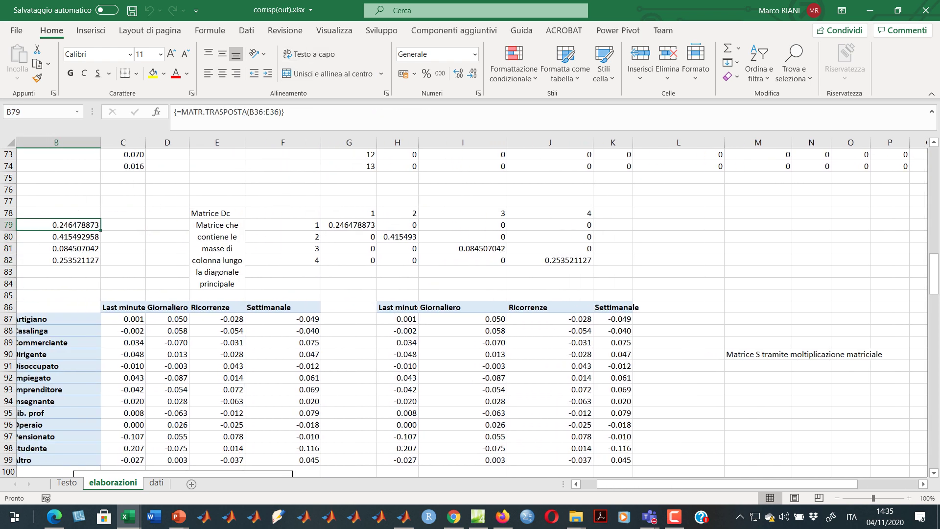
Highlight the whole matrix Dc in G79:J82.
key(Right)
key(shift+Down)
key(shift+Down)
key(shift+Right)
key(shift+Down)
key(shift+Right)
key(shift+Right)
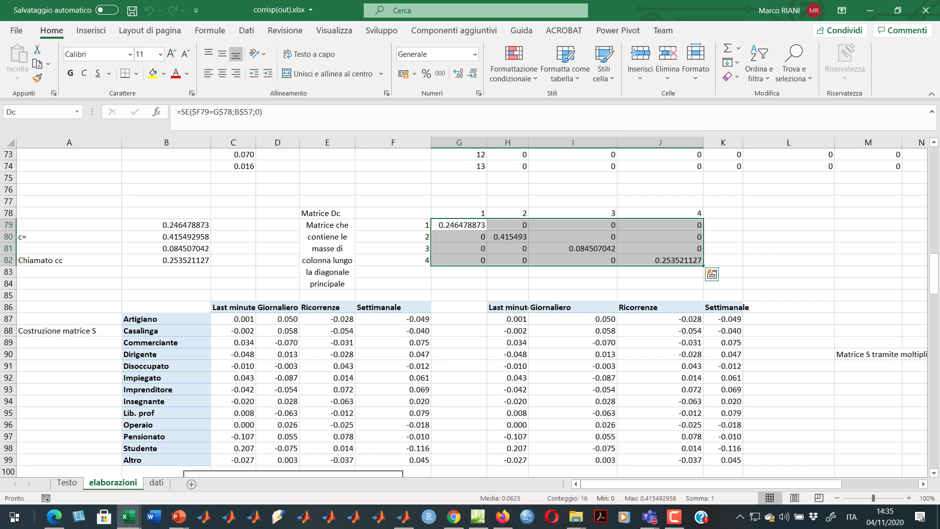
Highlight the column mass vector c in B79:B82 and again matrix Dc in G79:J82 to view their range names.
drag(166, 225, 166, 260)
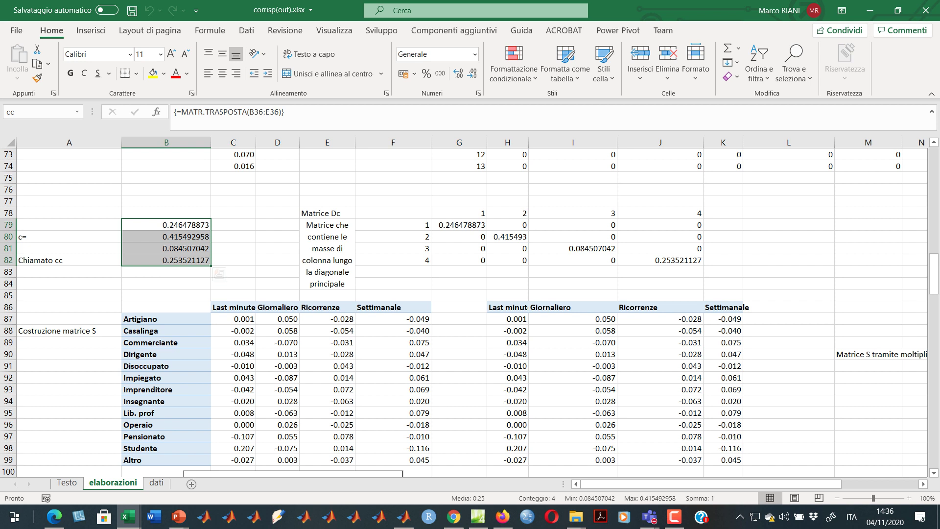
click(458, 213)
drag(460, 225, 660, 260)
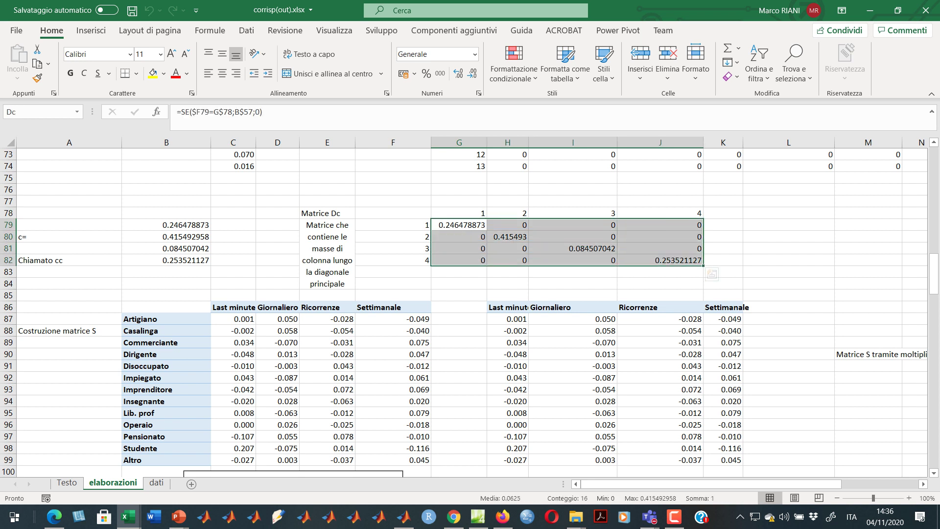
click(508, 237)
drag(460, 226, 660, 260)
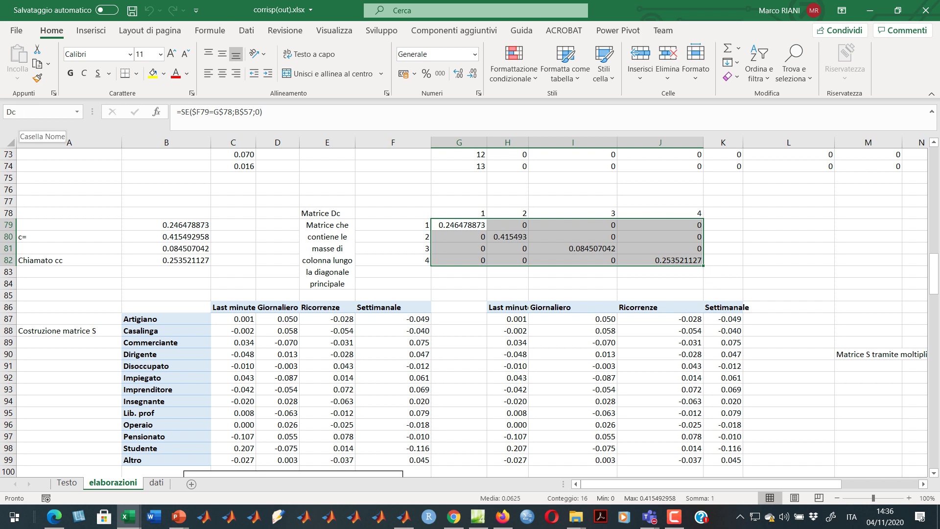
Highlight vector r in C62:C74 and matrix Dr in H62:T74 to view their range names.
scroll(471, 304, up, 5)
drag(233, 225, 233, 366)
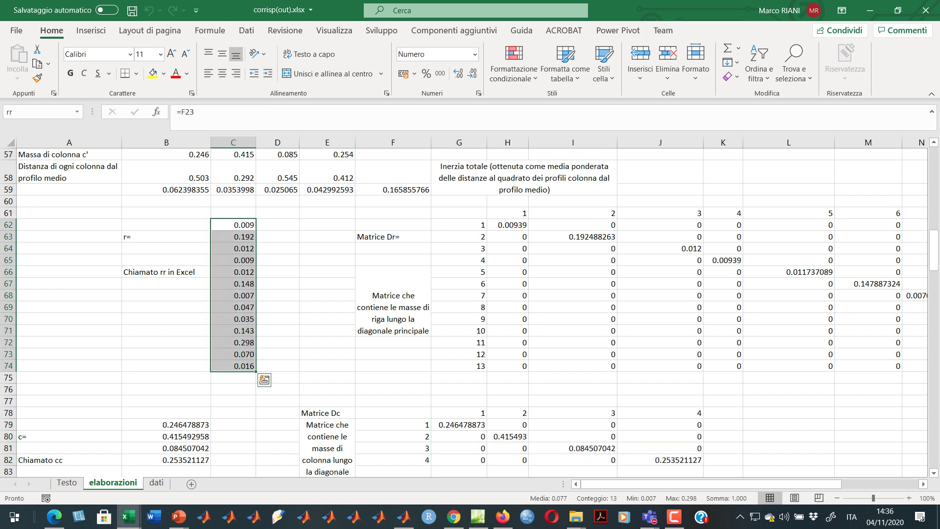
drag(508, 225, 911, 366)
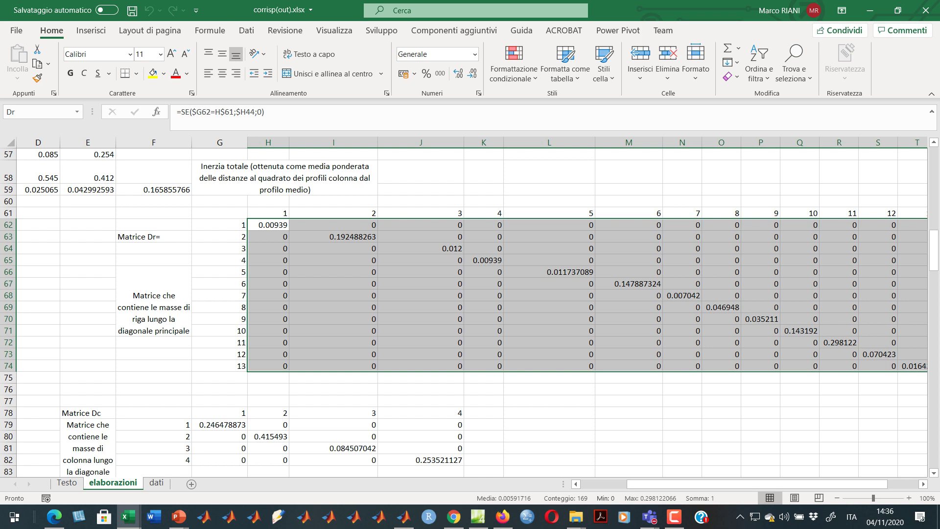
View the two formulas for S below the S matrices, around row 107, and switch to PowerPoint to show the Output ACP slide.
click(333, 424)
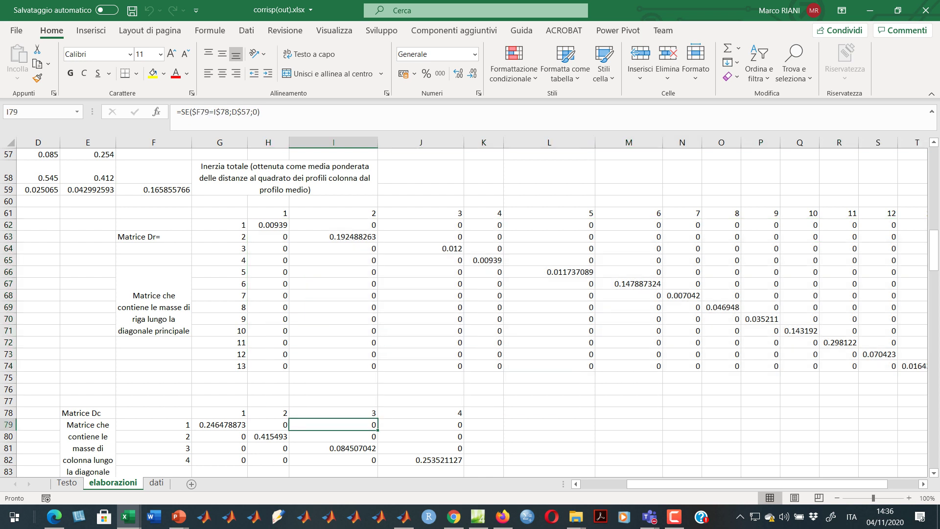
key(Left)
key(Left)
key(Left)
key(Left)
key(Left)
key(Left)
key(Left)
key(Down)
key(Down)
key(Down)
key(Down)
key(Down)
key(Down)
key(Down)
key(Down)
key(Down)
key(Down)
key(Down)
key(Down)
key(Down)
key(Down)
key(Down)
key(Down)
key(Down)
key(Down)
key(Down)
key(Down)
key(Down)
key(Down)
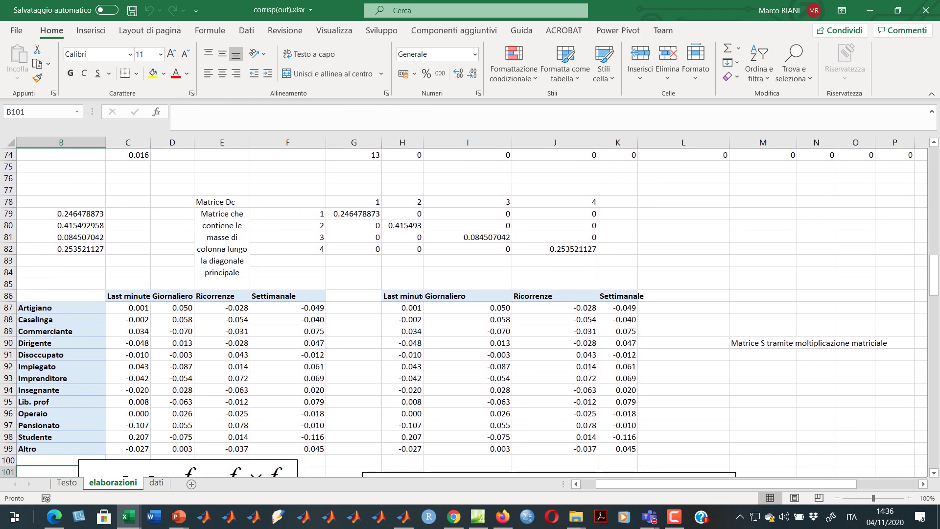
key(Down)
key(Down)
key(Down)
key(Down)
key(Down)
key(Down)
key(alt+Tab)
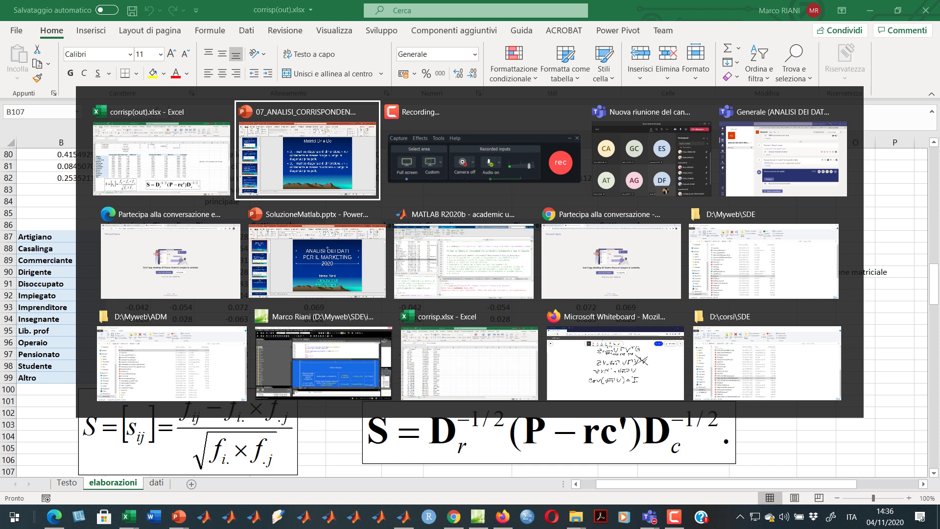
key(Down)
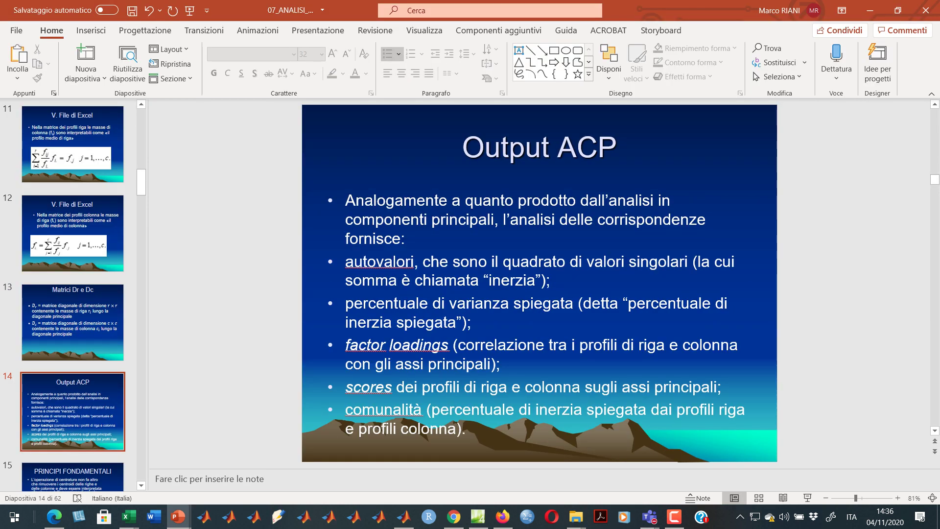
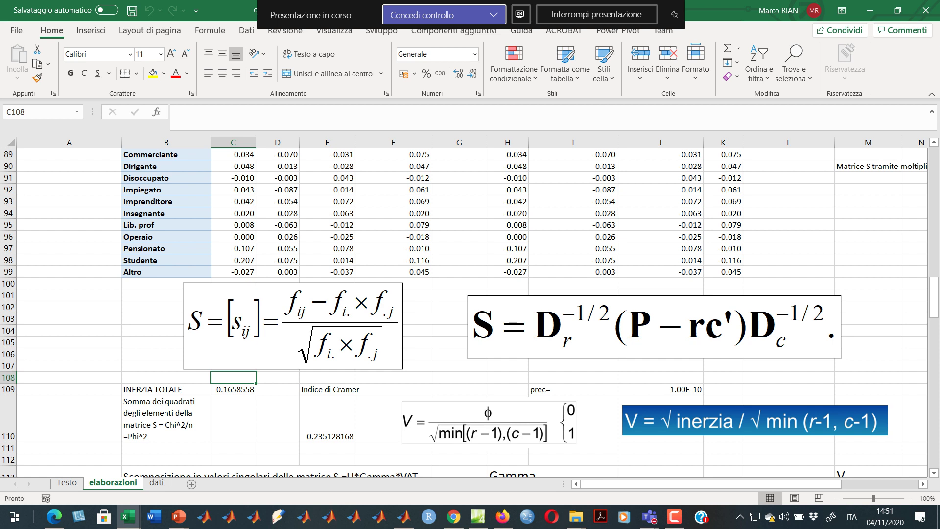
Inspect the INERZIA TOTALE formula in C109 and the S matrix range it references.
key(F2)
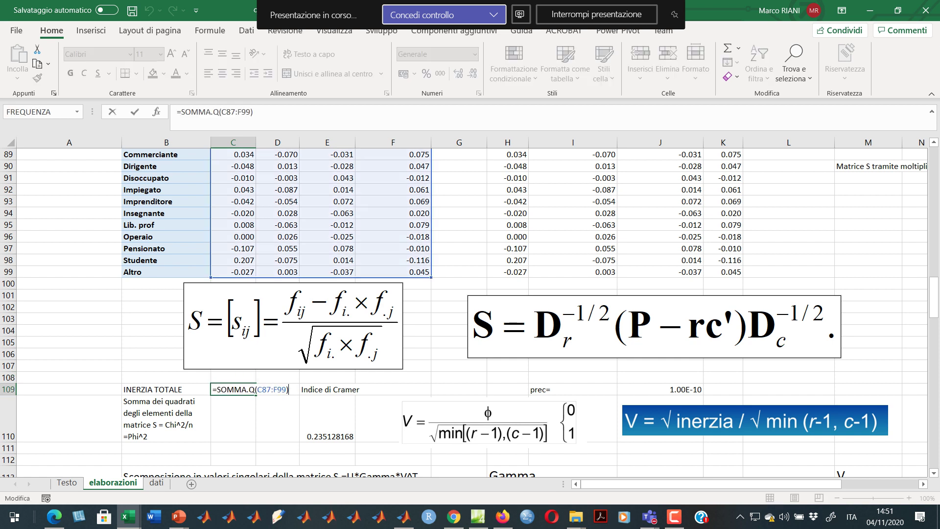
scroll(470, 314, up, 3)
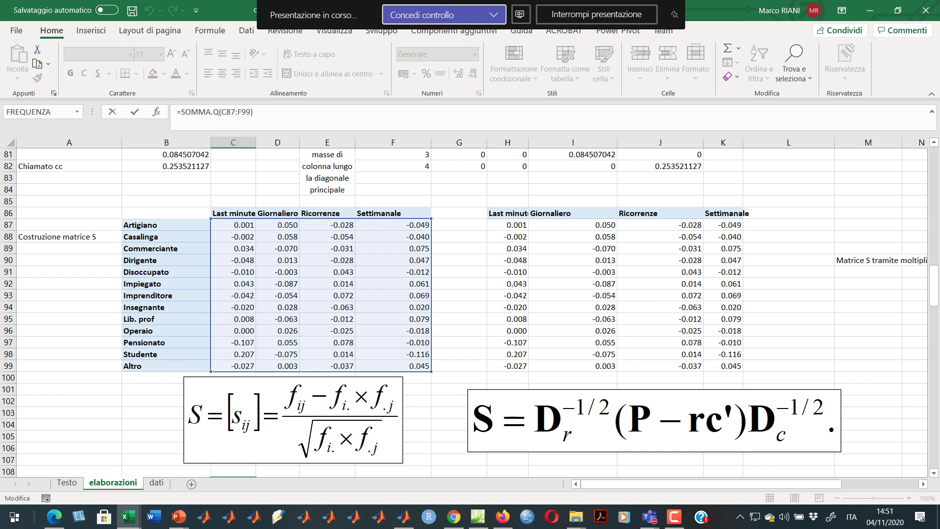
scroll(470, 314, down, 3)
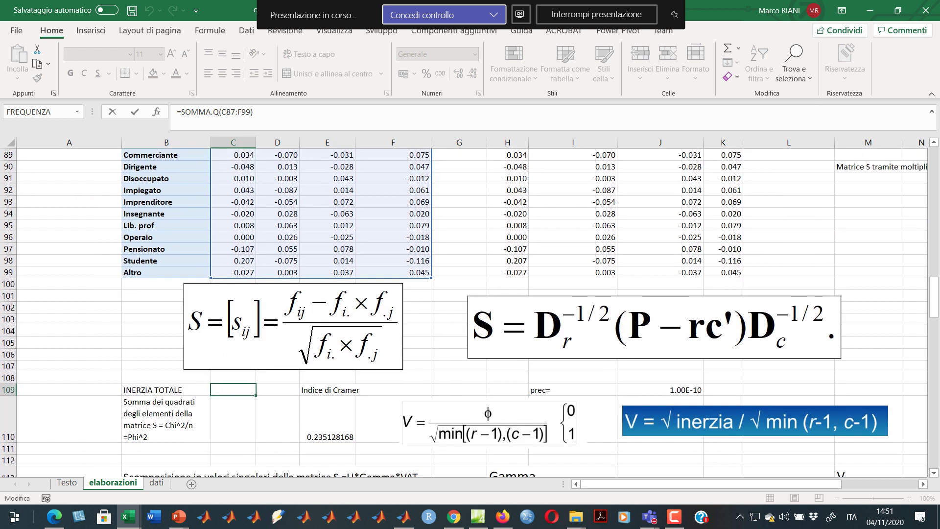
key(Escape)
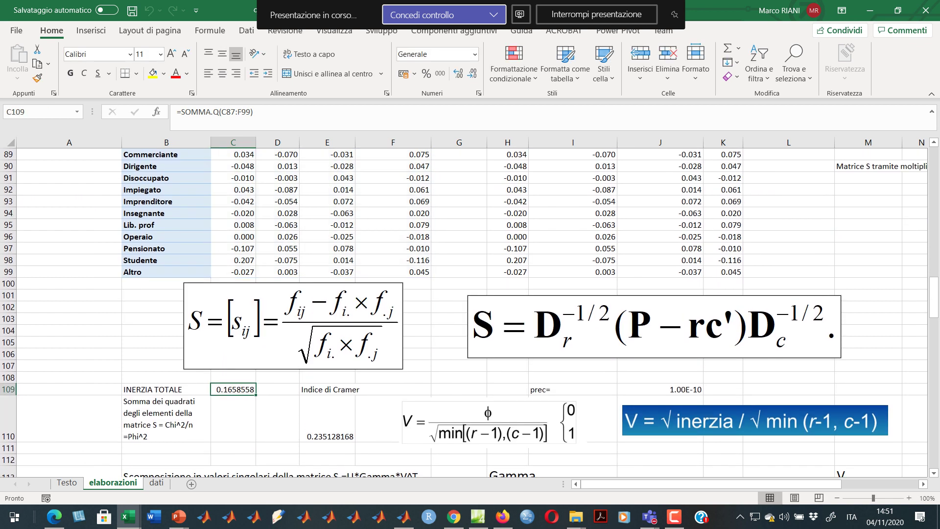
key(F2)
key(Escape)
Inspect the Indice di Cramer formula in E110 and go back up to matrix S.
double_click(327, 419)
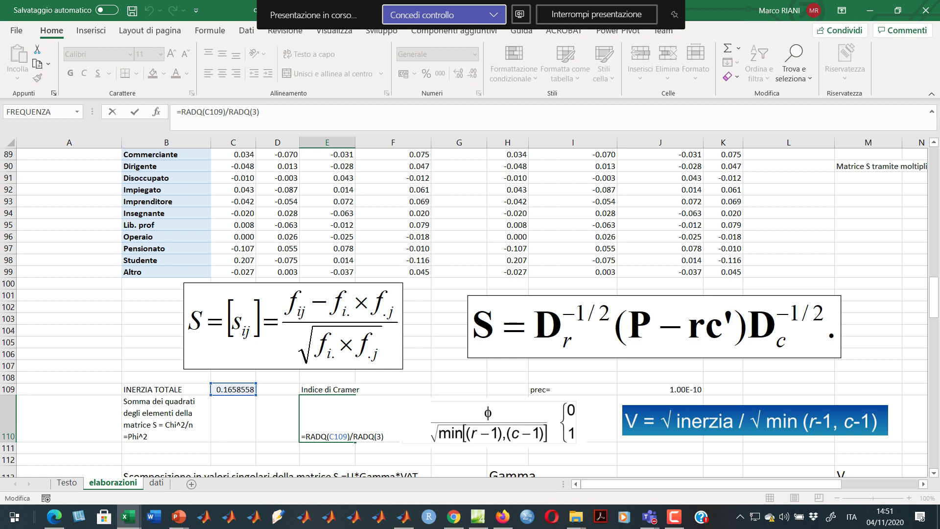
scroll(470, 314, up, 5)
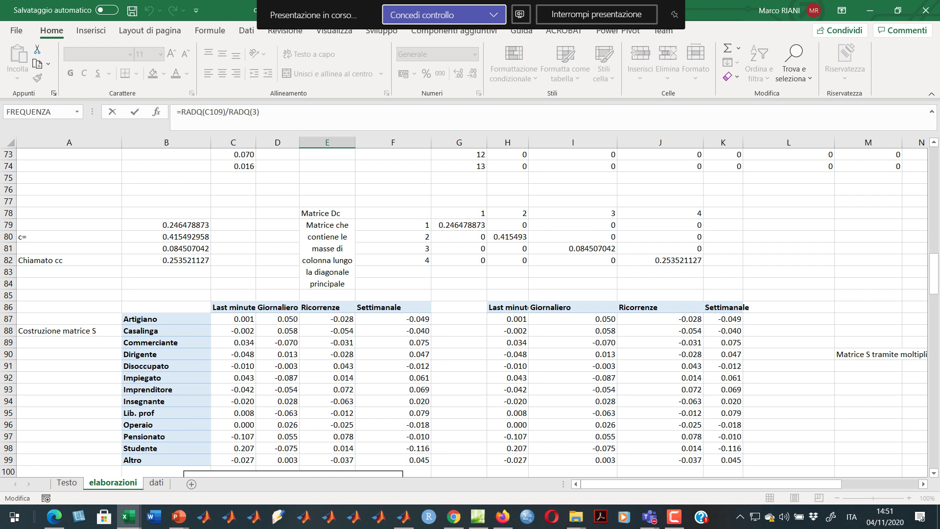
key(Escape)
Highlight the Last minute column C87:C99 and the Artigiano row C87:F87 of matrix S.
drag(233, 166, 233, 307)
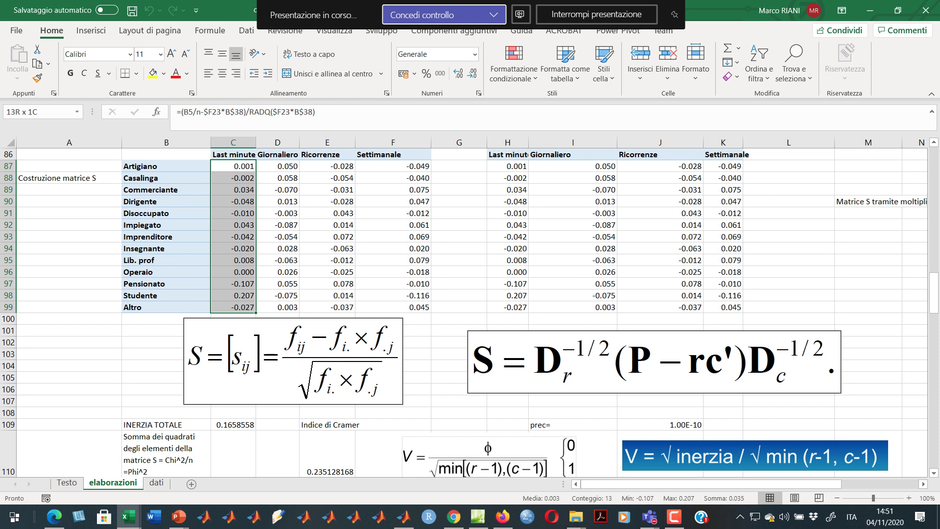
drag(233, 307, 232, 307)
click(233, 237)
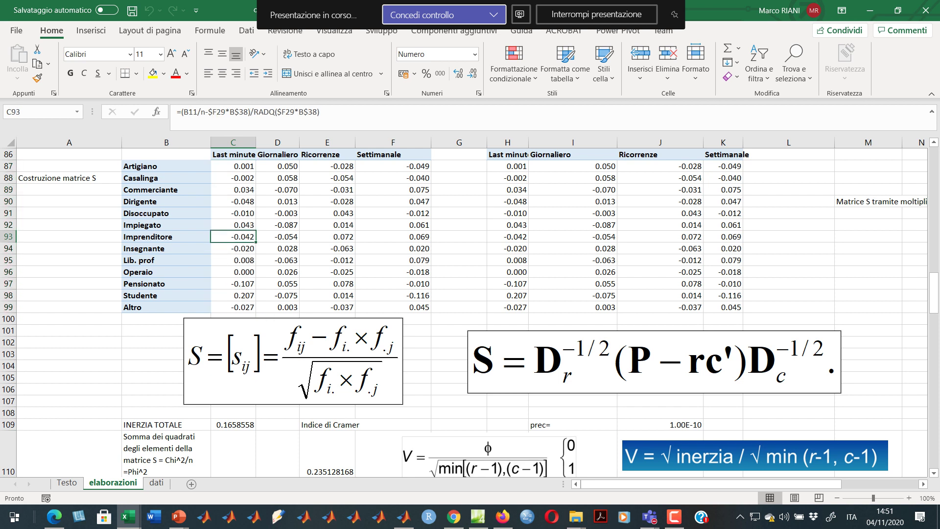
drag(233, 166, 233, 308)
drag(233, 167, 393, 166)
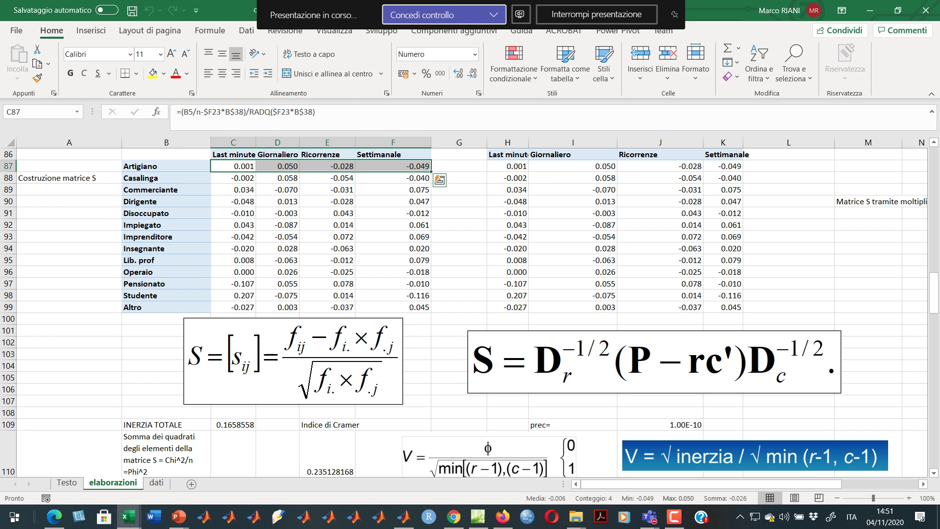
Return to the Indice di Cramer in E110 and inspect its formula again, leaving the edit confirmed as it is.
scroll(470, 314, down, 3)
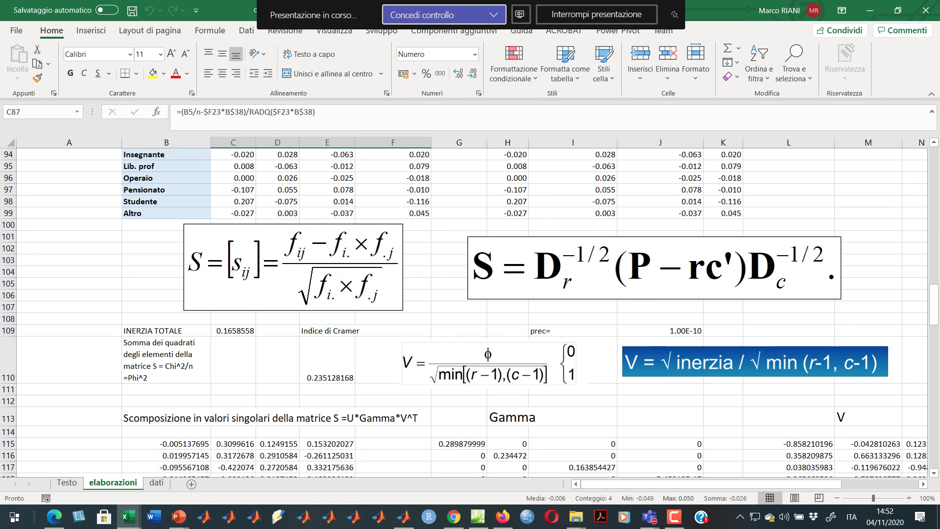
double_click(343, 372)
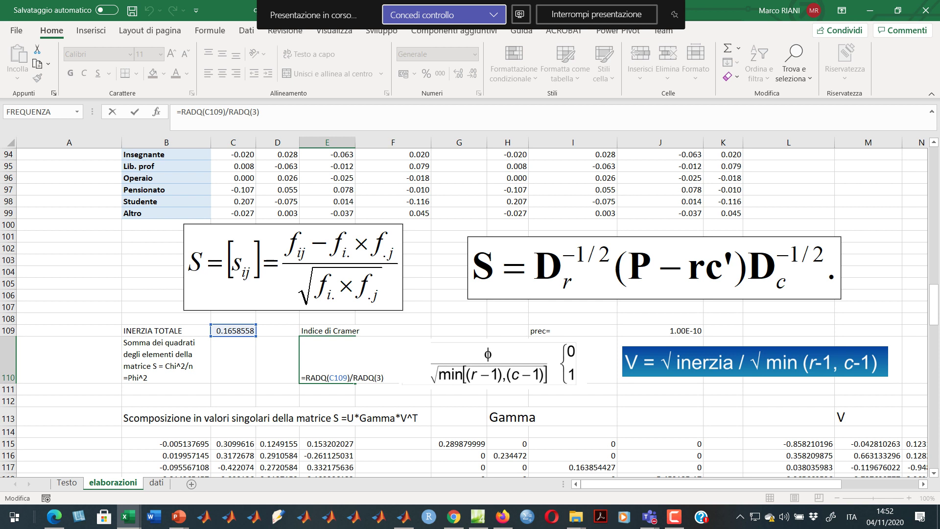
key(ctrl+Return)
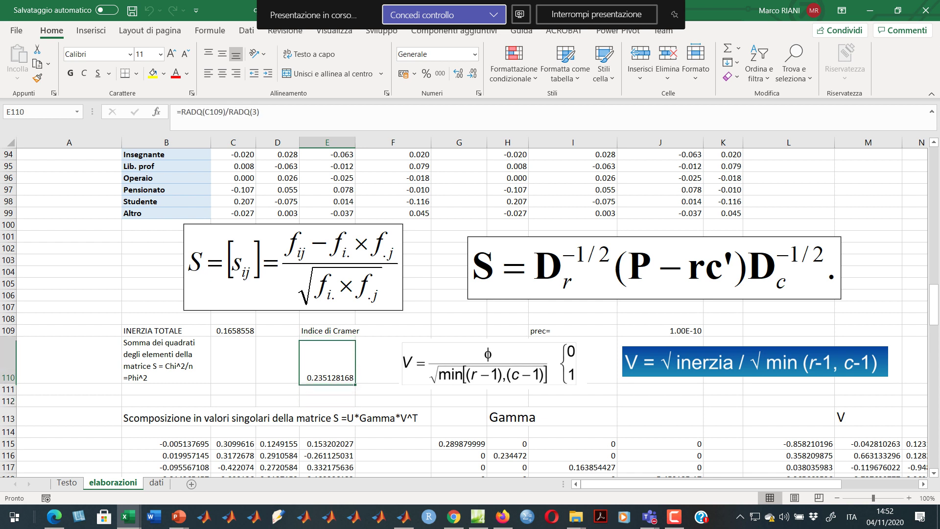
Inspect the Indice di Cramer formula in E110 and the INERZIA TOTALE formula in C109 with its S matrix range, leaving both unchanged.
key(F2)
key(Escape)
double_click(232, 330)
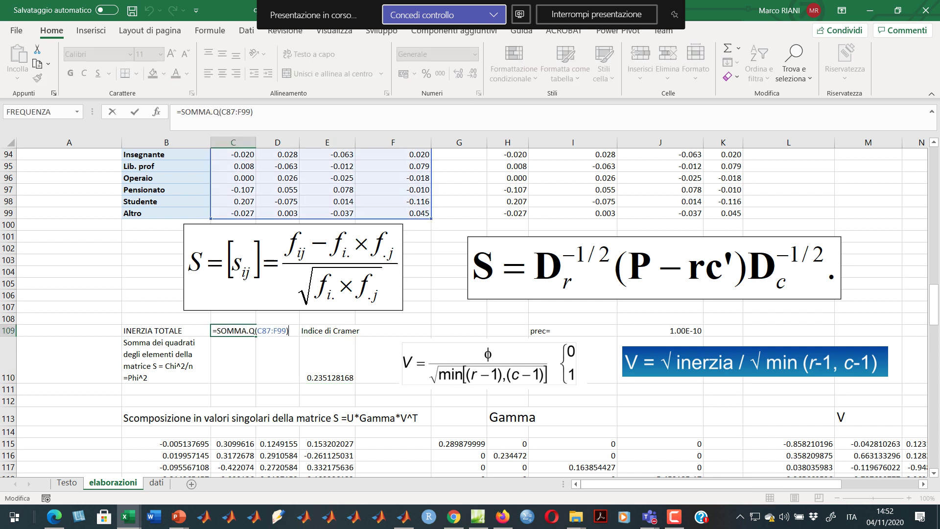
scroll(464, 313, up, 3)
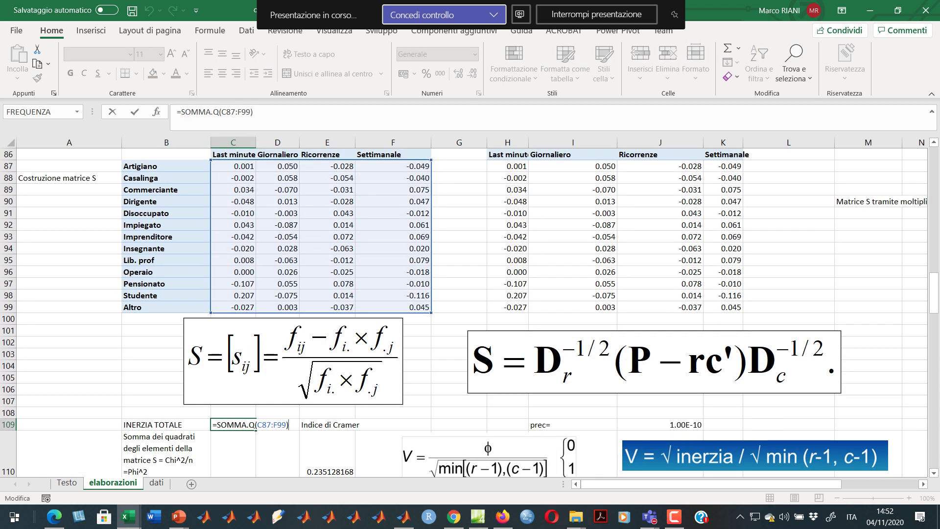
key(Escape)
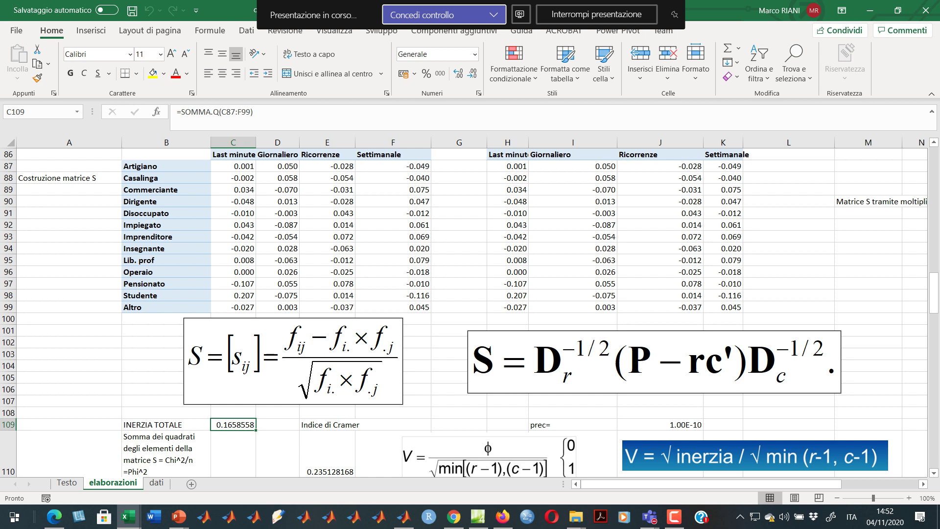
Switch to the PowerPoint slides and read slide 20 on the maximum inertia and slide 21, DISTANZA TRA PROFILI.
key(alt+Tab)
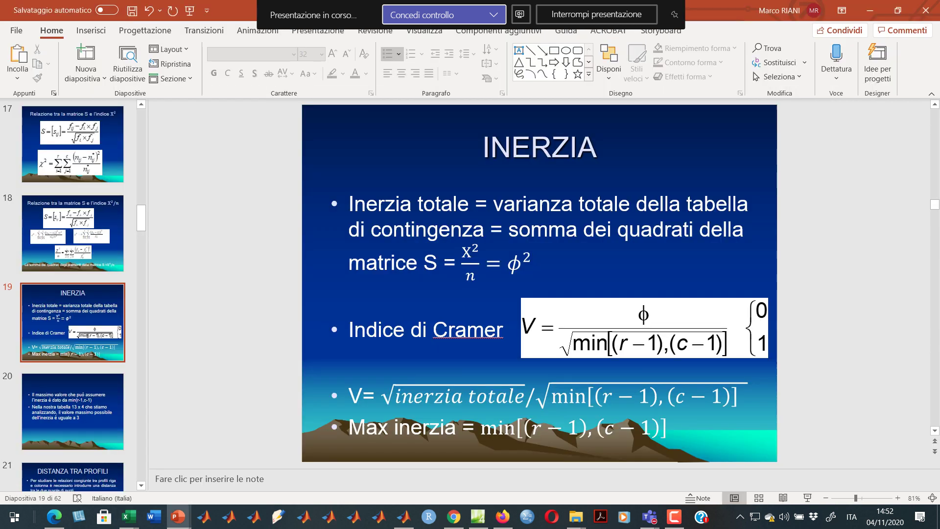
key(Down)
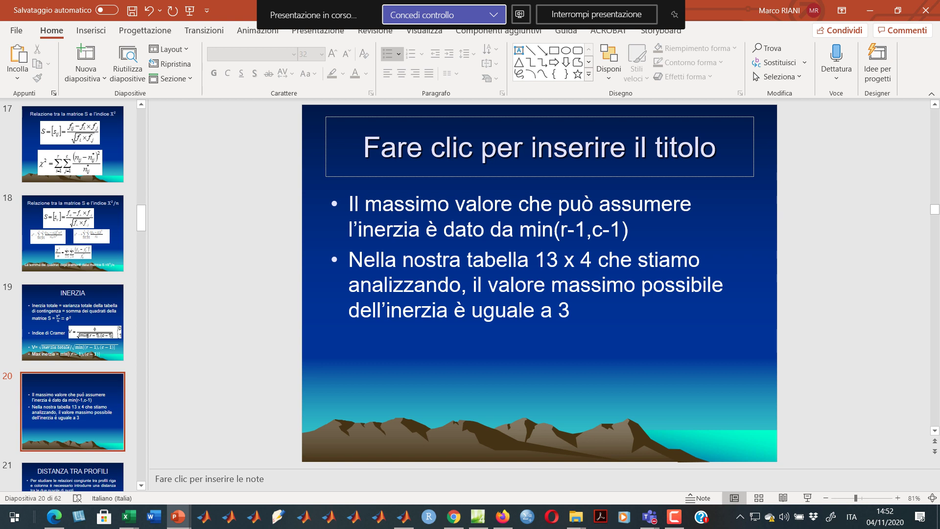
key(Page_Down)
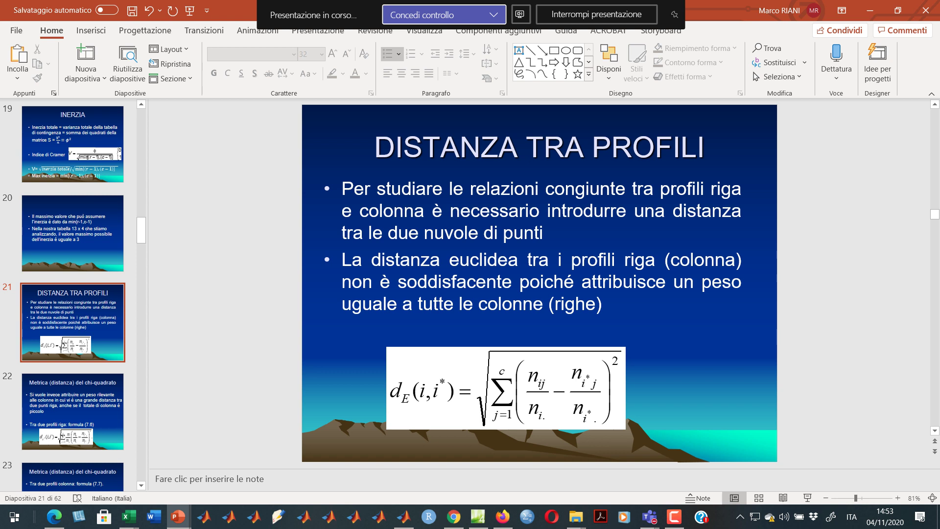
Return to the Excel workbook and highlight the Commerciante row B25:E25 and Insegnante row B30:E30 in the row profiles matrix.
key(alt+Tab)
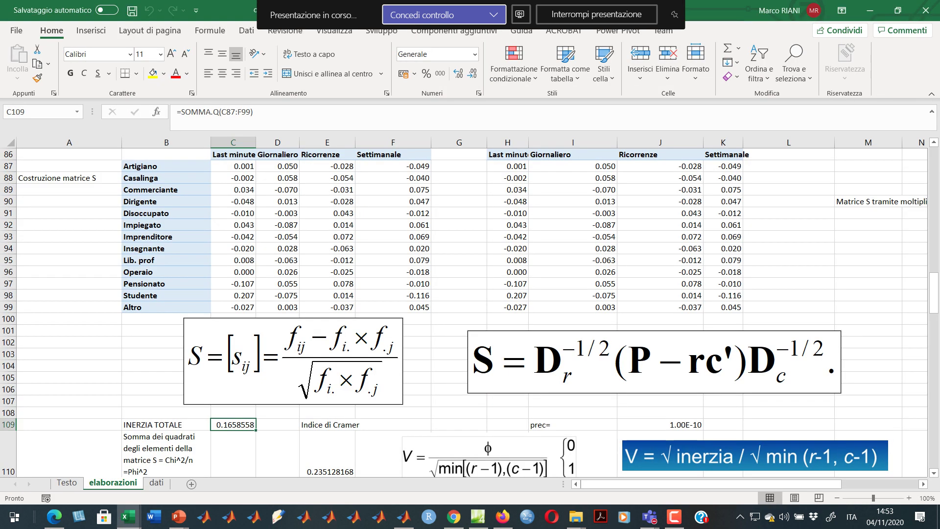
click(277, 224)
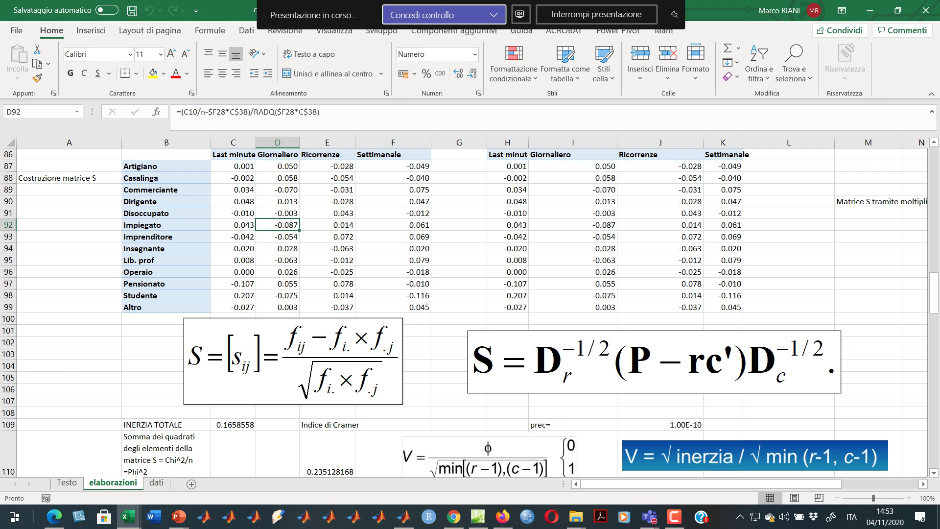
scroll(464, 314, up, 8)
scroll(472, 312, up, 8)
scroll(472, 312, down, 8)
scroll(472, 312, up, 13)
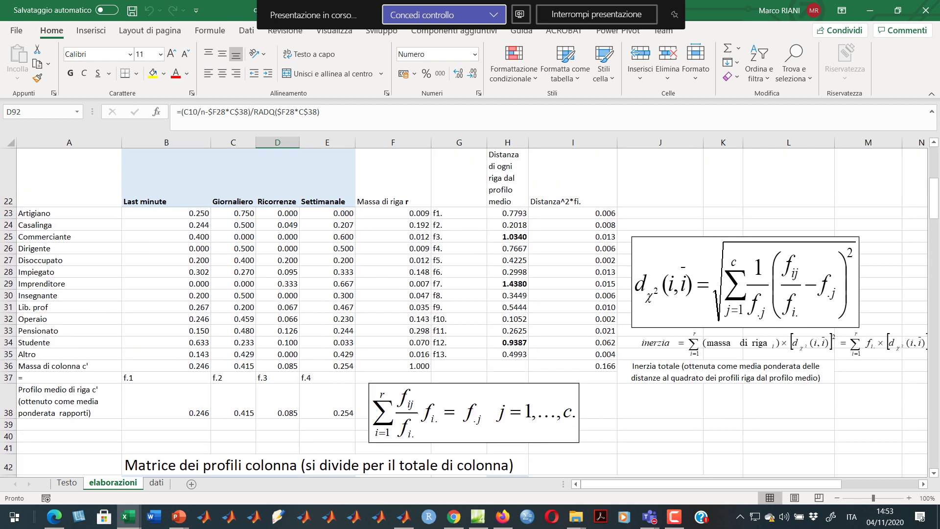
scroll(463, 314, up, 4)
scroll(464, 314, down, 1)
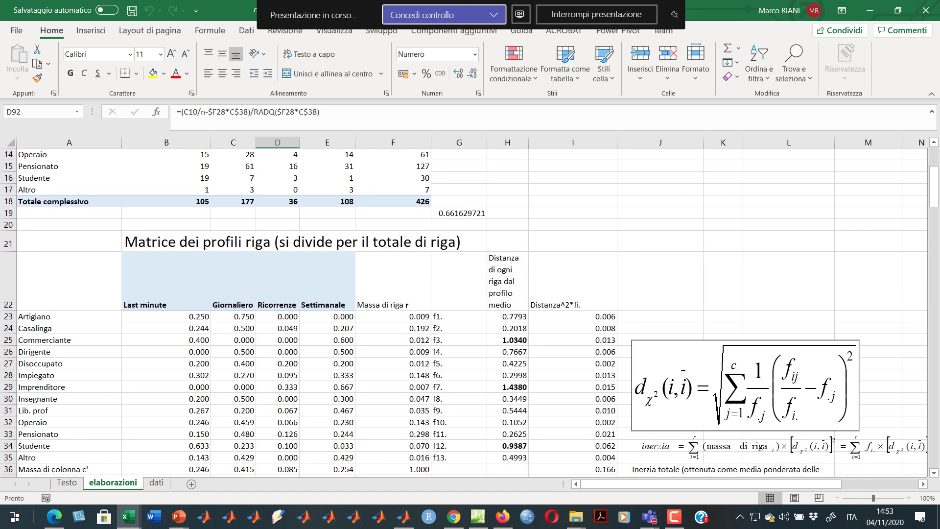
drag(184, 340, 333, 340)
ctrl+drag(183, 399, 333, 398)
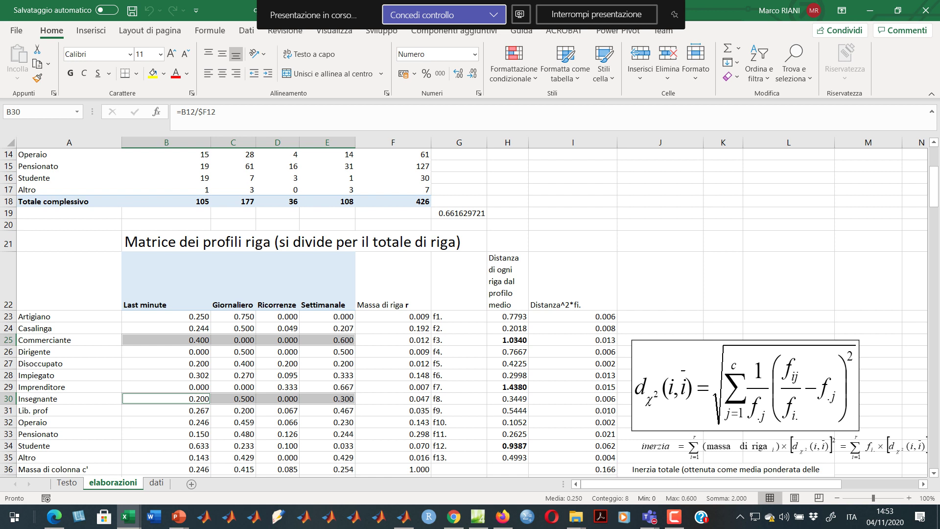
Highlight the Commerciante and Insegnante row profiles together with the Massa di colonna c' row B36:E36.
click(233, 375)
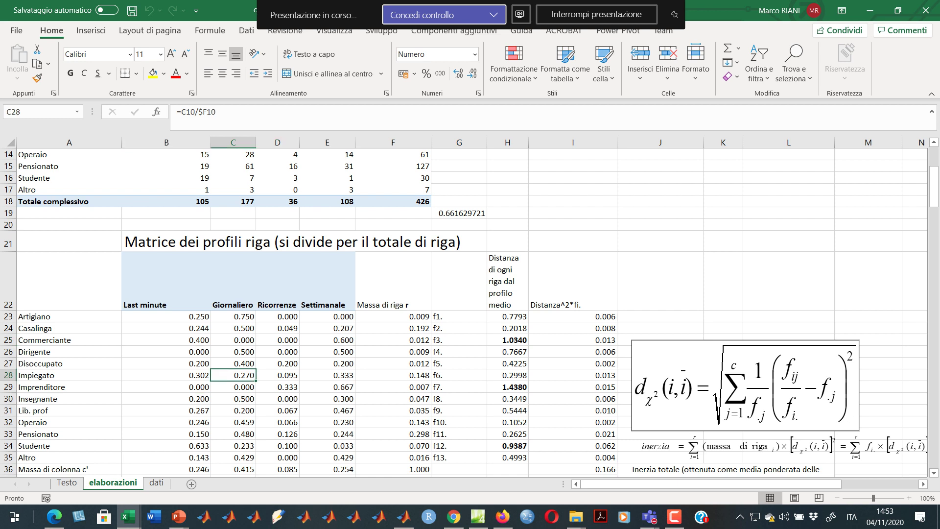
drag(166, 341, 333, 342)
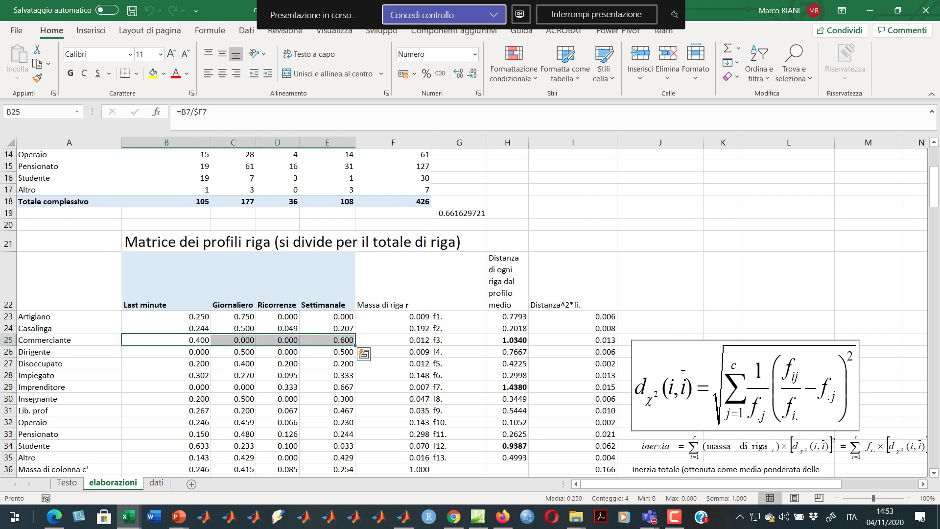
drag(167, 398, 327, 399)
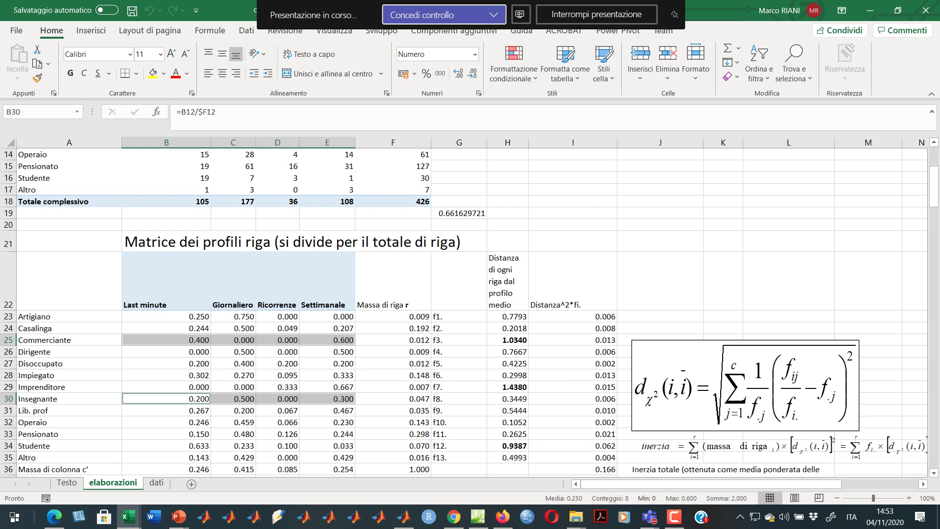
scroll(327, 399, down, 3)
drag(167, 367, 327, 367)
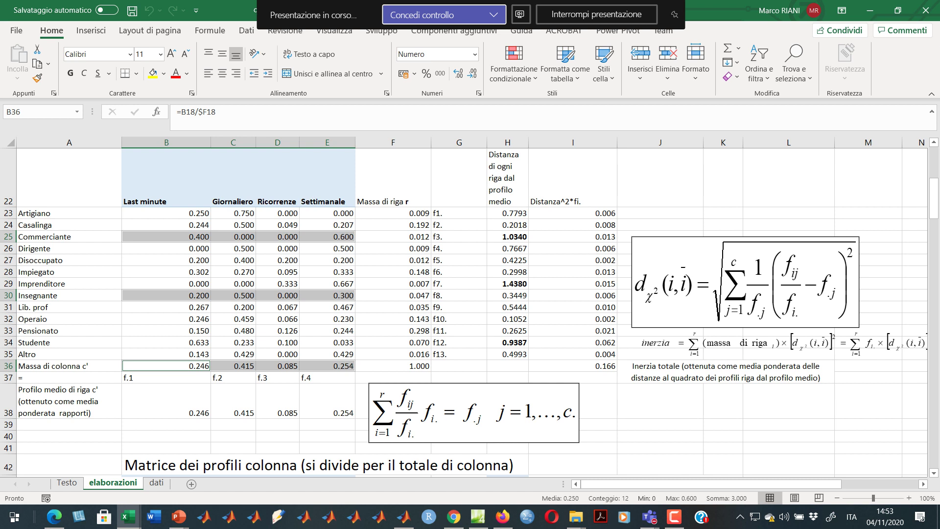
Highlight only the Commerciante profile B25:E25 and the Massa di colonna c' row B36:E36 for comparison.
click(166, 272)
drag(166, 236, 327, 237)
ctrl+drag(167, 366, 327, 366)
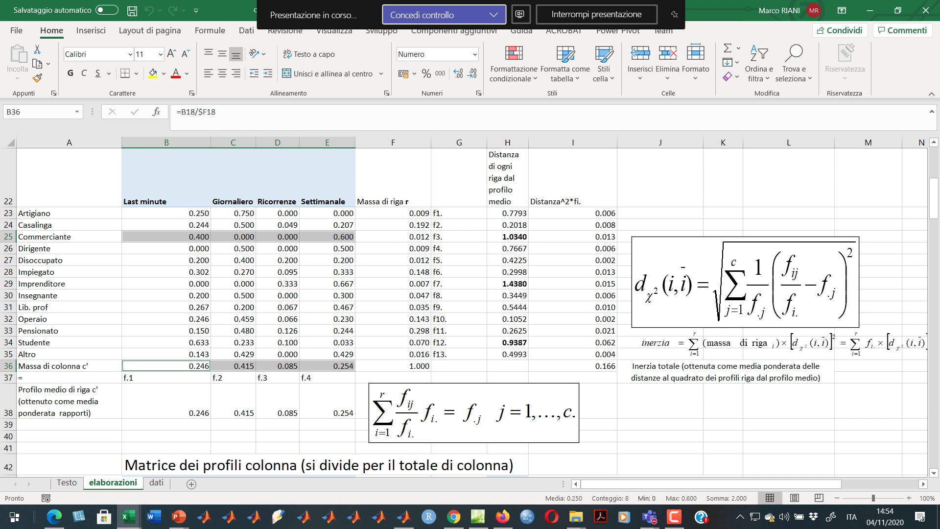
Inspect the Artigiano distance formula in H23 and confirm it as an array formula.
click(508, 213)
key(F2)
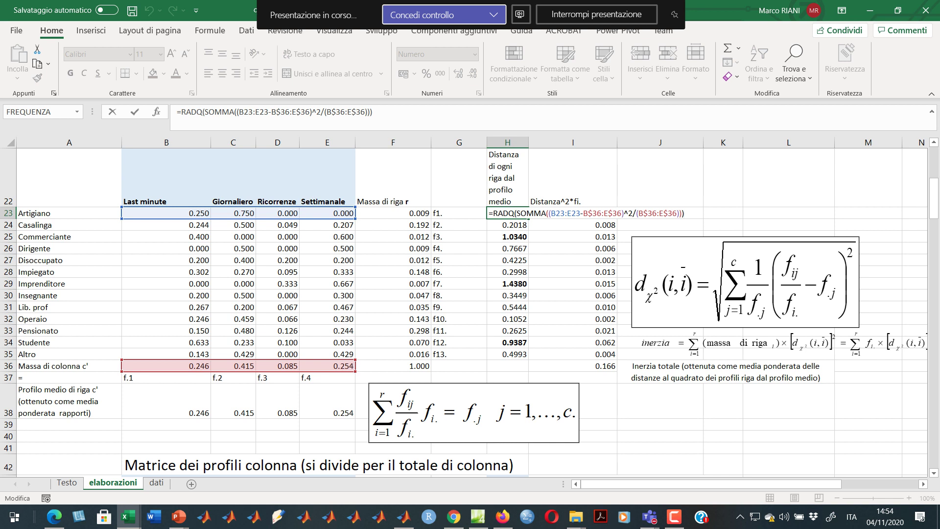
key(ctrl+shift+Return)
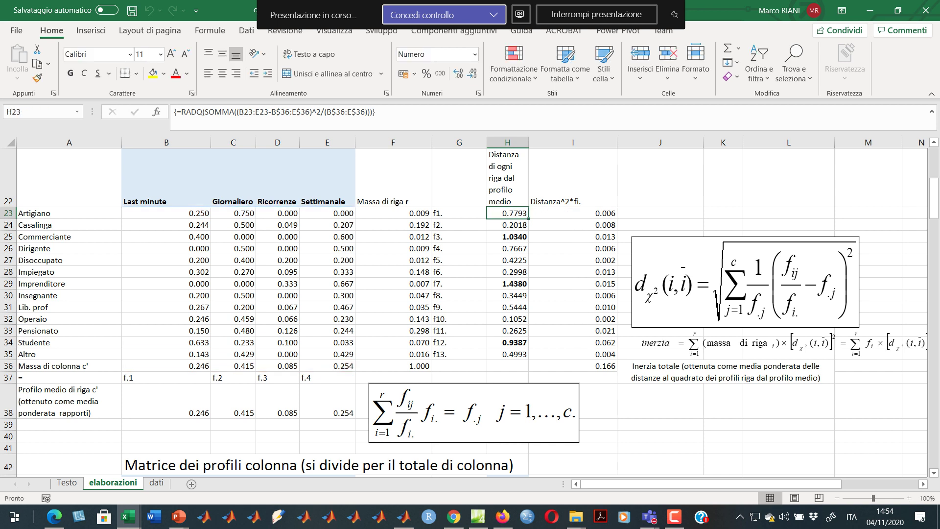
Clear H23 and start its new formula as =radq(somma(B23:E23-B36:E36, the Artigiano profile minus the average profile.
key(Delete)
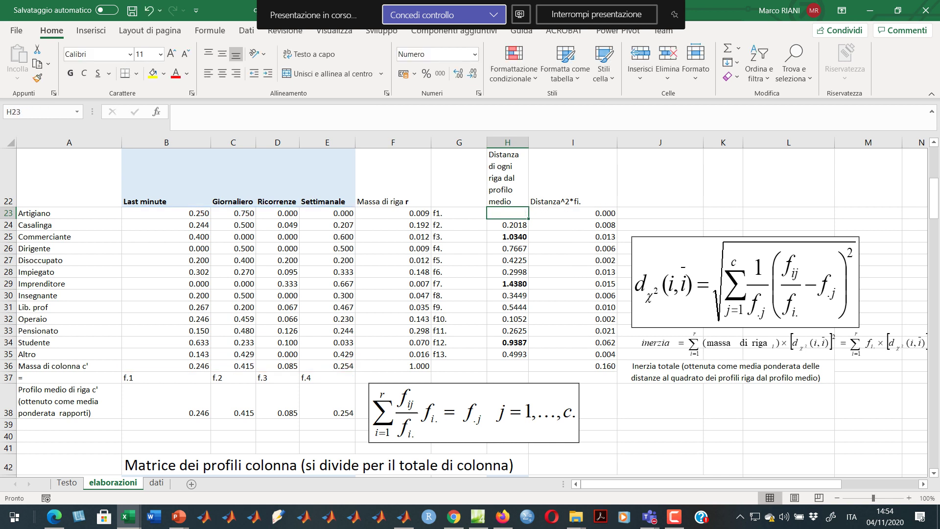
text(=)
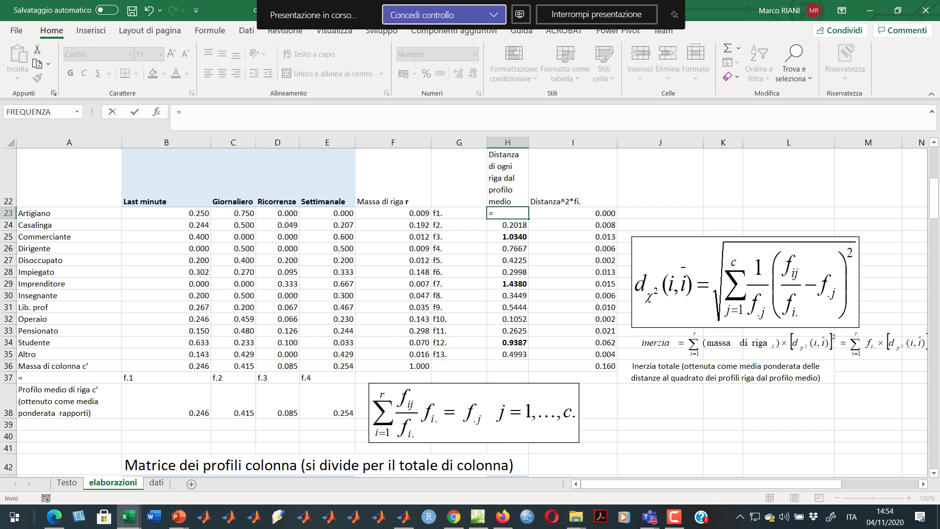
text(radq()
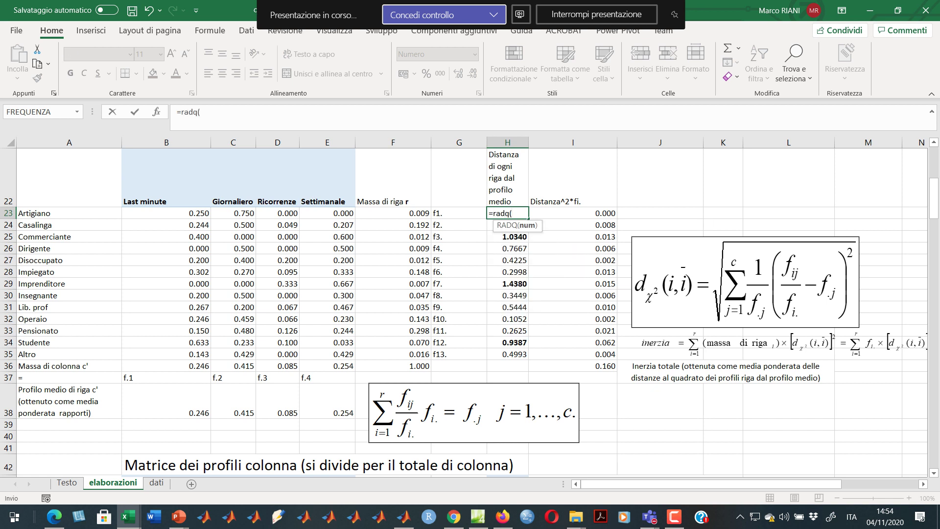
text(somma()
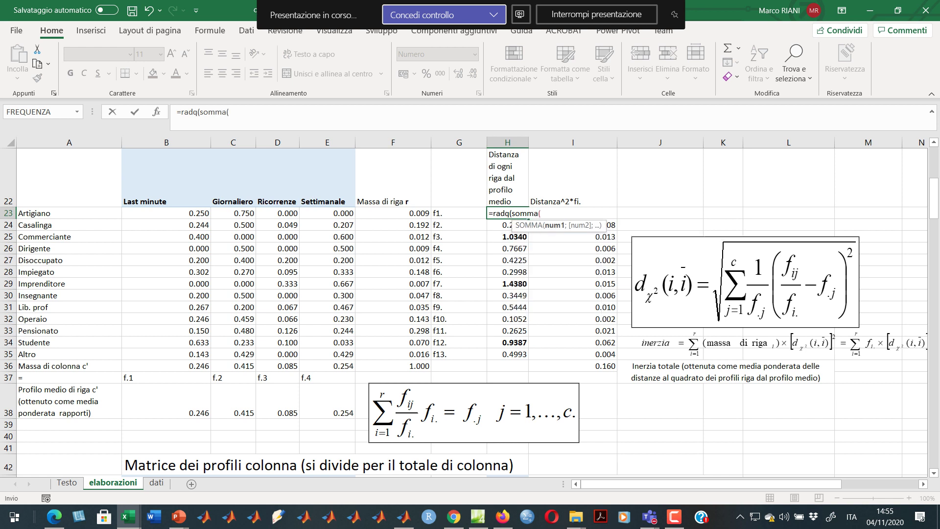
drag(196, 213, 346, 215)
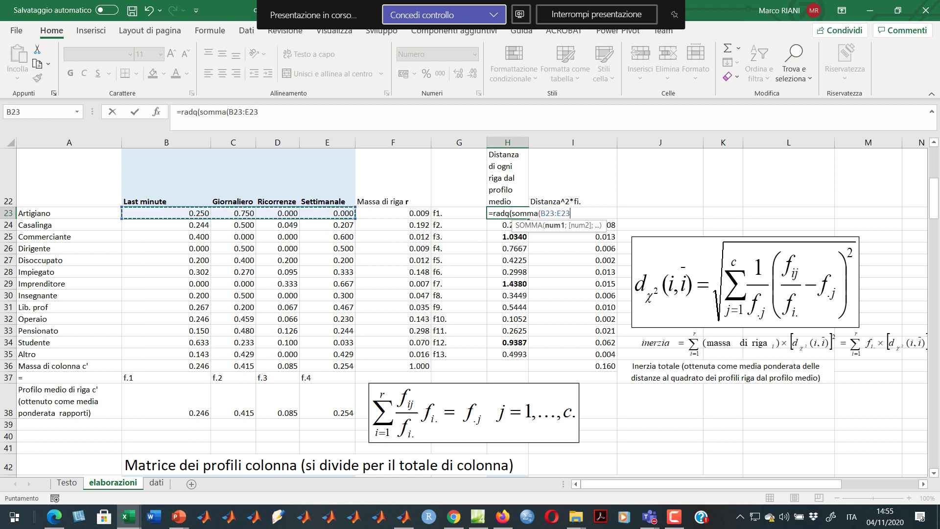
text(-)
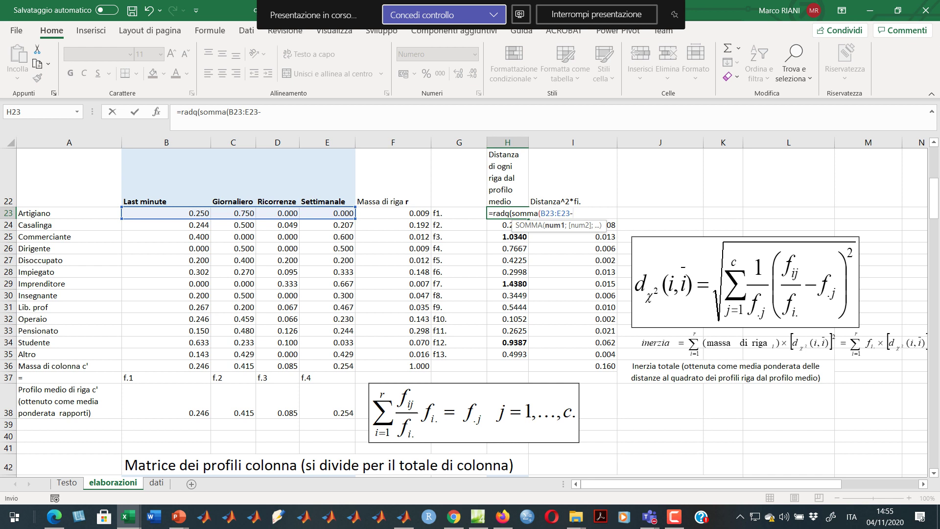
drag(186, 366, 343, 364)
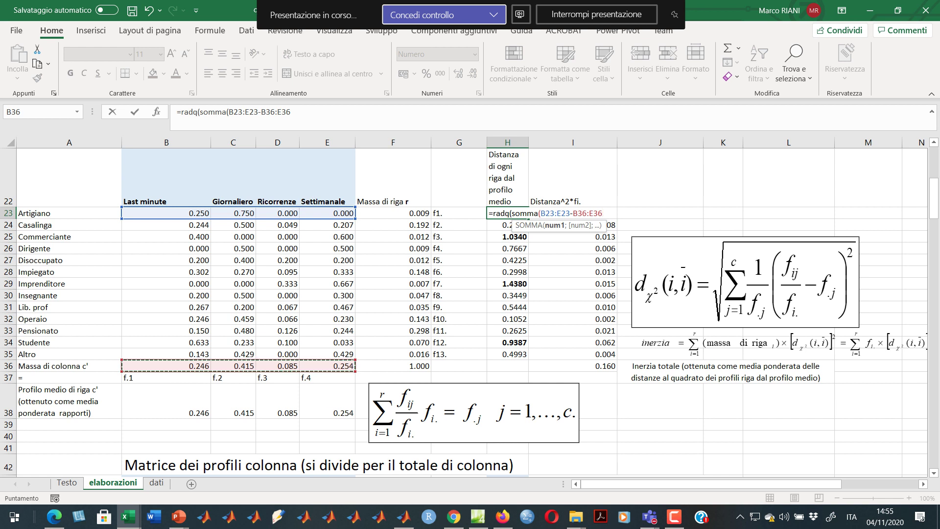
click(292, 112)
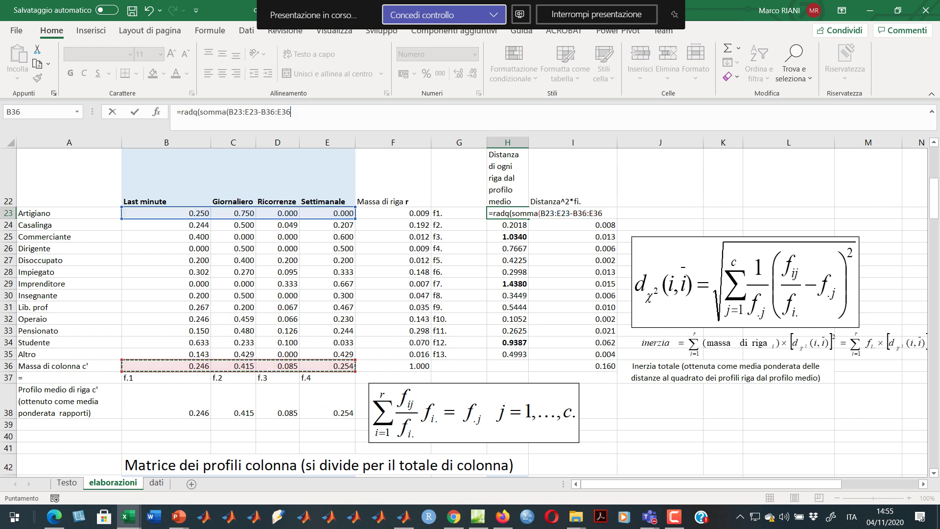
Enclose the difference B23:E23-B36:E36 in parentheses inside the sum and raise it to the power of 2.
text())
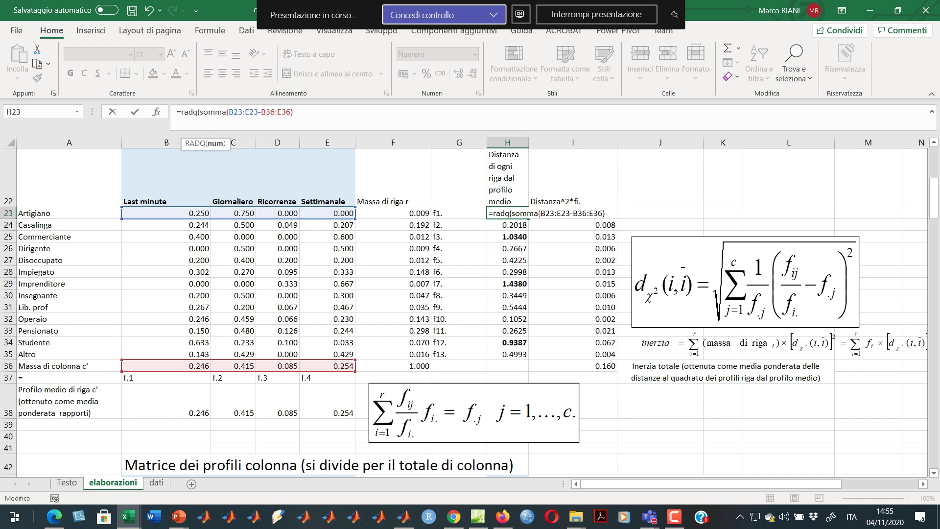
click(234, 112)
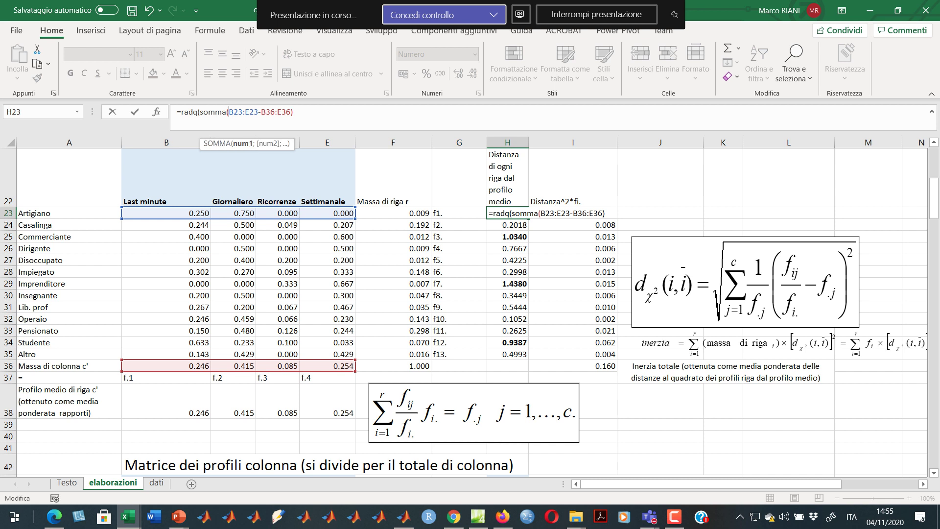
text(()
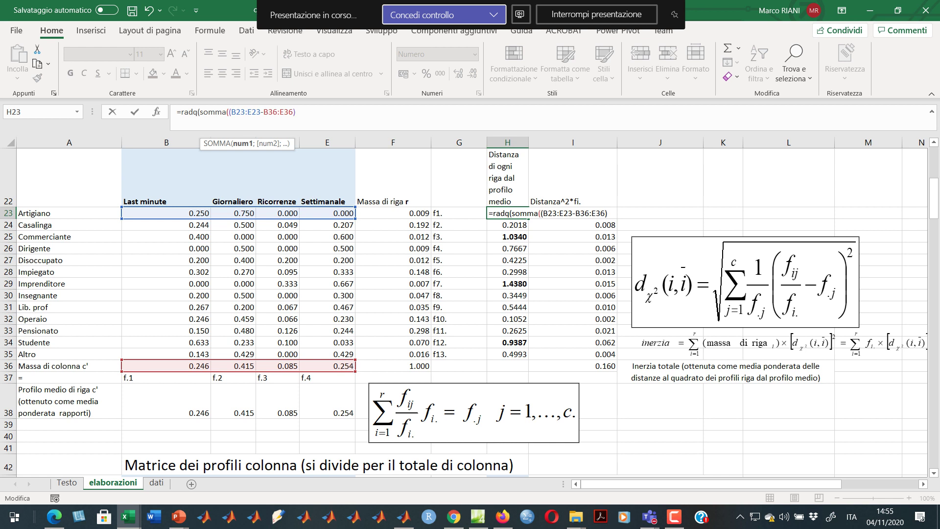
text(^2)
Divide the squared difference by B36:E36, close both functions, and enter =radq(somma((B23:E23-B36:E36)^2/B36:E36)) in H23.
text(/)
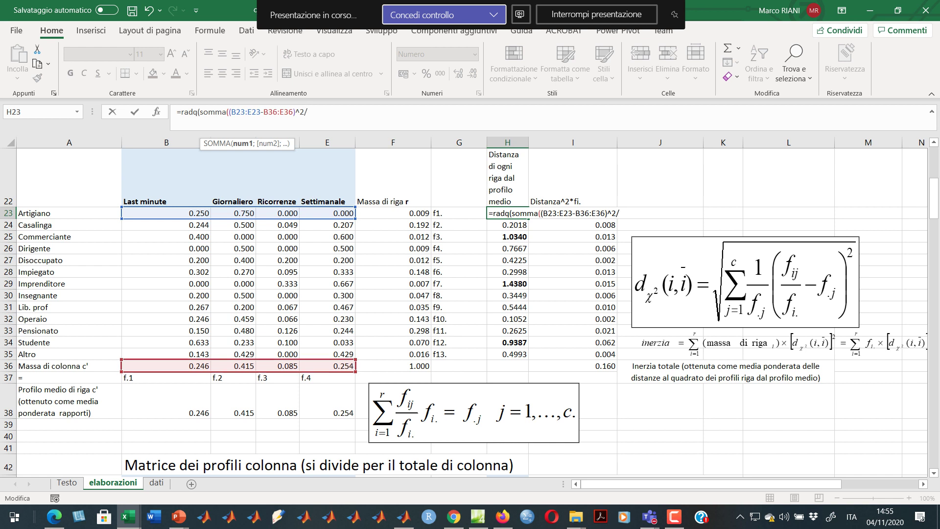
drag(166, 366, 338, 366)
click(337, 111)
text())
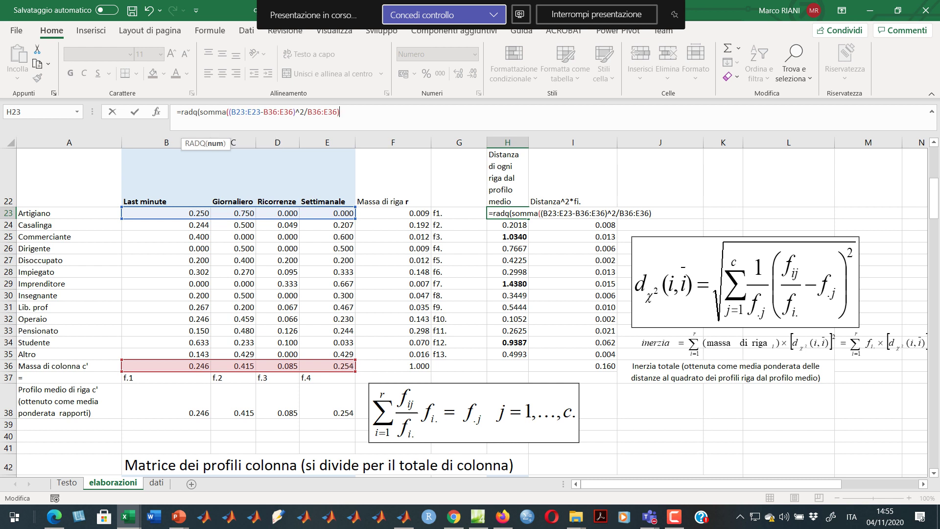
text())
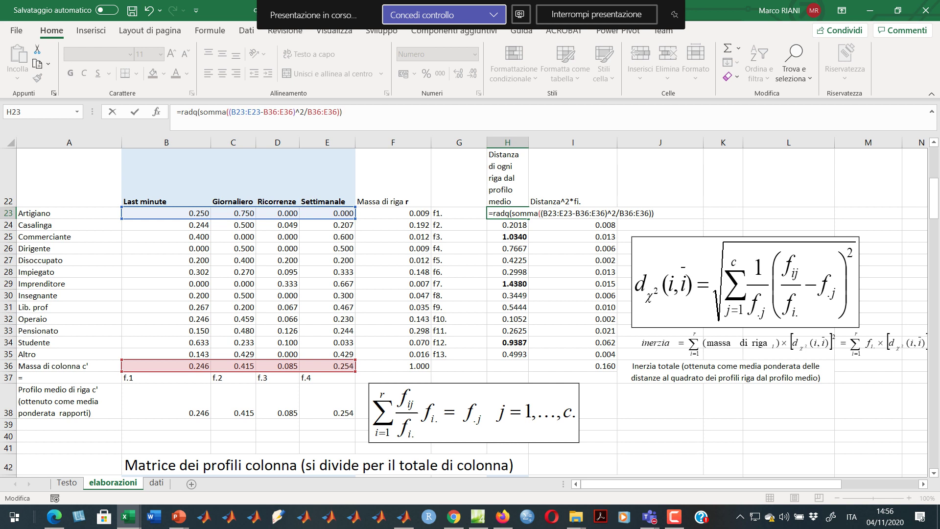
key(Return)
key(Up)
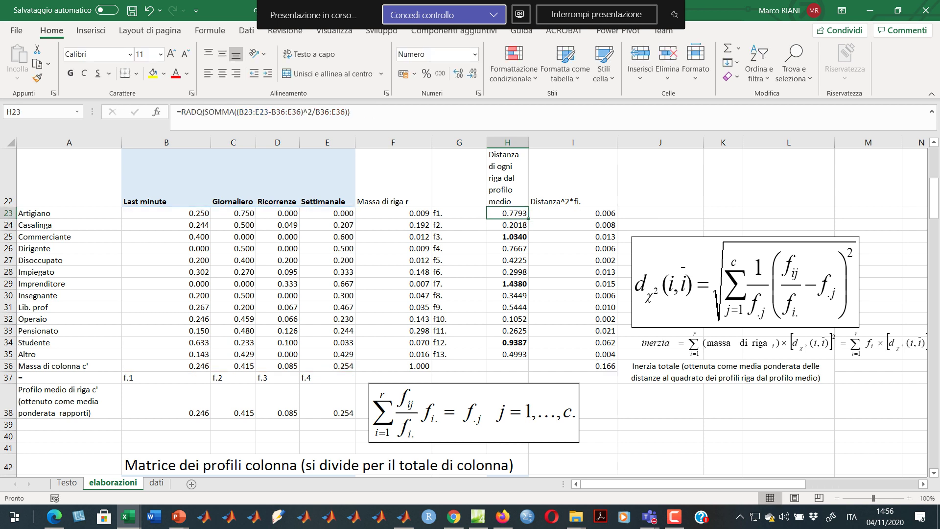
Inspect the distance formulas for Casalinga, Commerciante and Dirigente in H24:H26, leaving them unchanged.
key(Down)
key(F2)
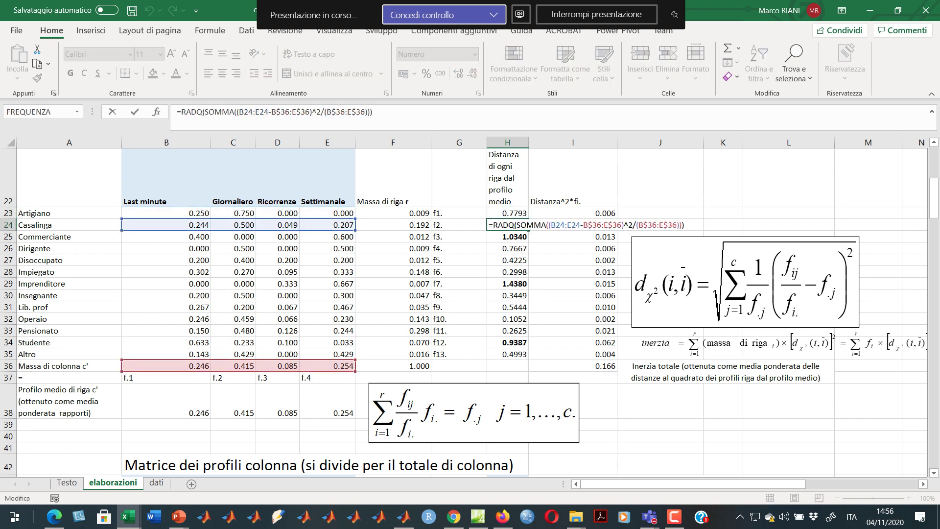
key(Return)
key(Up)
key(F2)
key(Return)
key(F2)
key(Return)
key(F2)
key(Return)
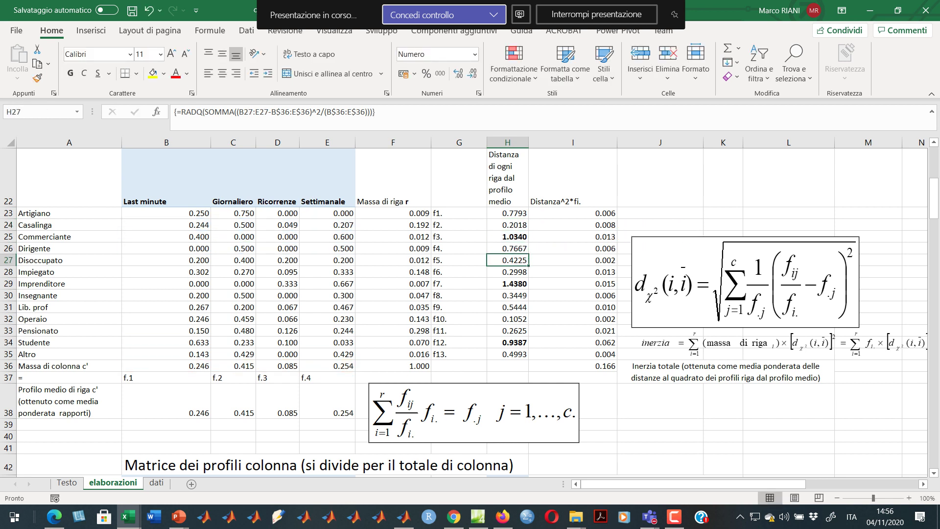
Inspect the chi-square distance formulas in H27 and the neighbouring cells of the row-distance column, leaving them unchanged.
key(F2)
key(Escape)
key(Down)
key(Down)
key(Down)
key(Down)
key(Up)
key(Up)
key(Up)
key(Up)
key(Up)
key(Up)
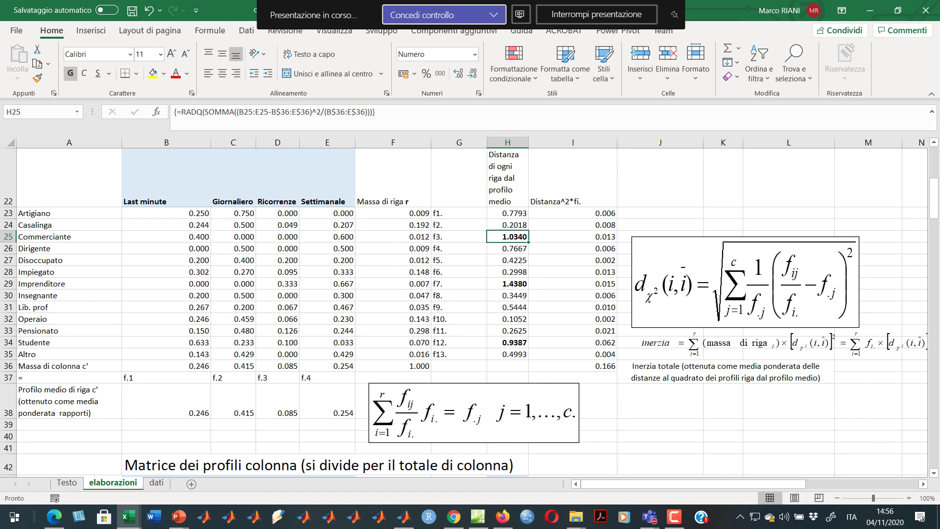
Highlight the Imprenditore row profile together with its mass and distance from the average profile, A29:H29.
click(507, 284)
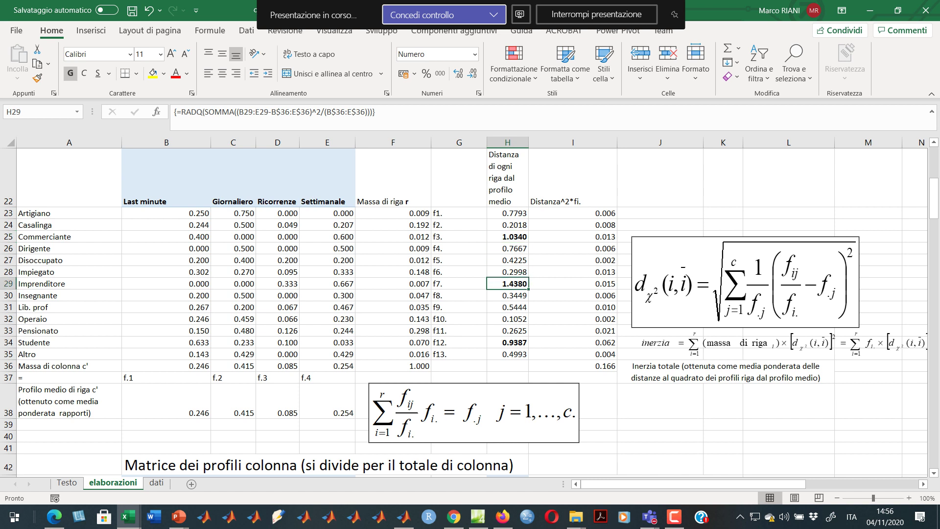
key(shift+Left)
key(shift+Left)
key(shift+Left)
key(shift+Left)
key(shift+Left)
key(shift+Left)
key(shift+Left)
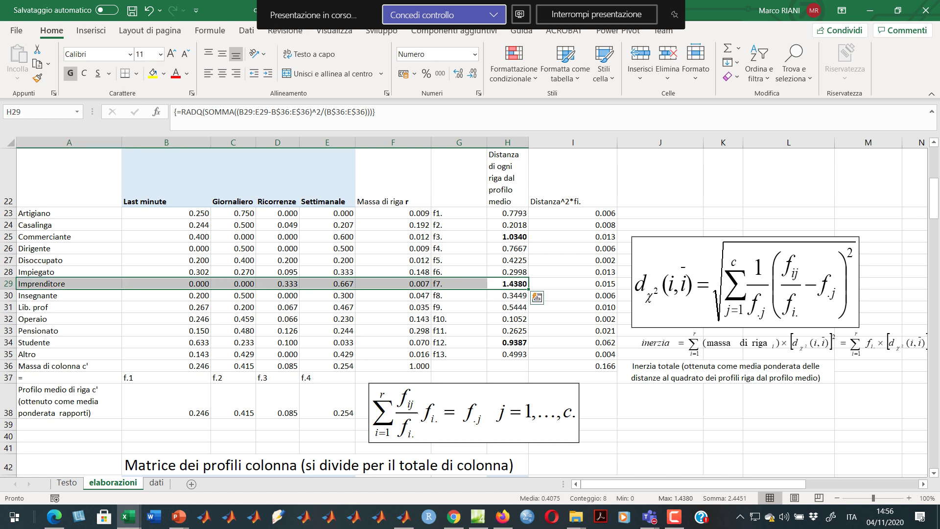
Highlight the Commerciante and Studente row profiles and examine their distances from the average profile against Dirigente's.
drag(507, 237, 68, 237)
drag(507, 342, 68, 330)
key(shift+Down)
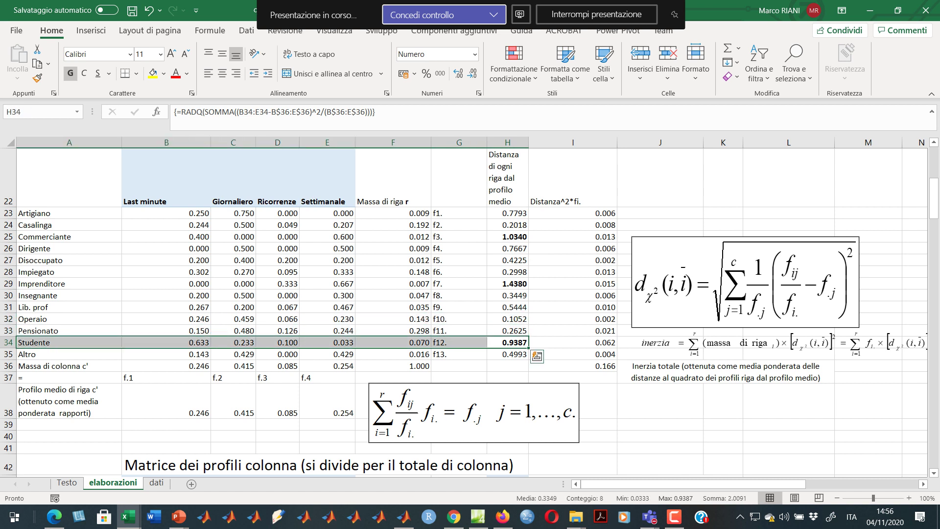
click(508, 237)
drag(507, 343, 508, 331)
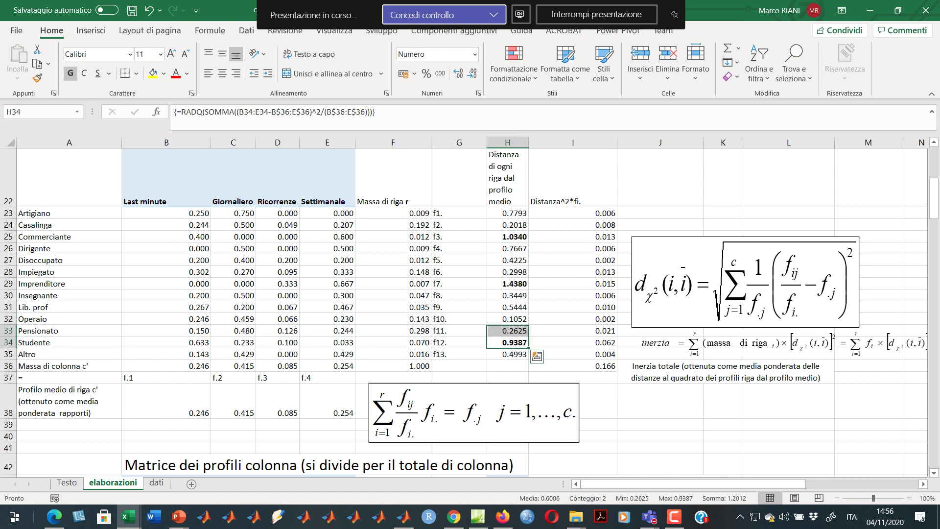
click(507, 248)
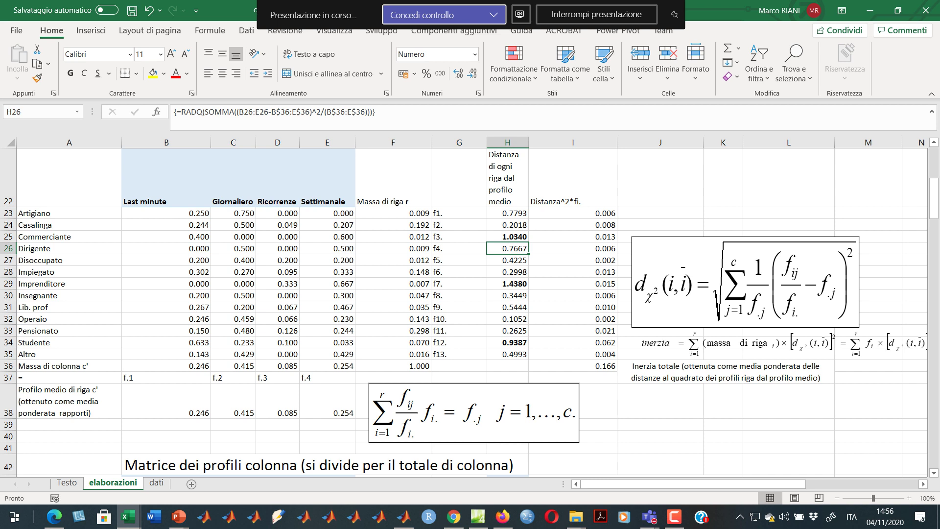
Switch to the PowerPoint slides and show slide 24, Distanza dal profilo medio (di riga).
key(alt+Tab)
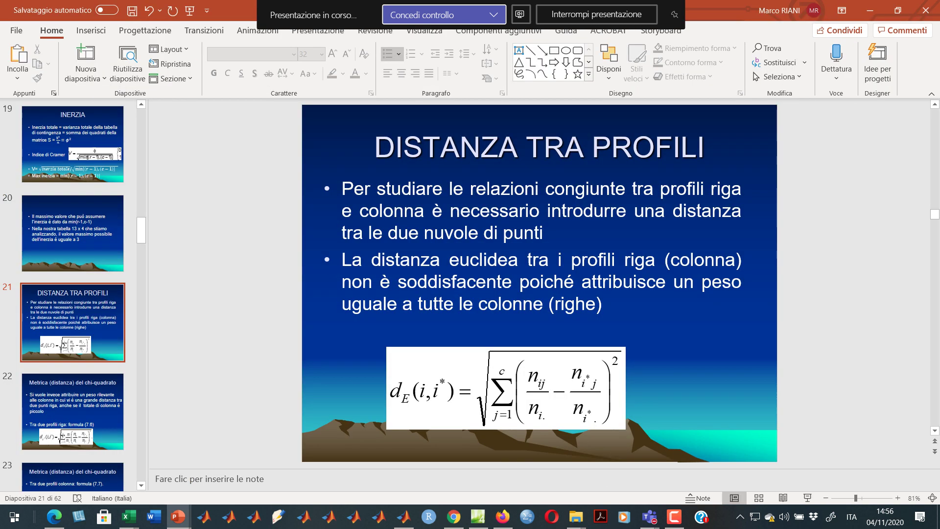
key(Down)
key(Down)
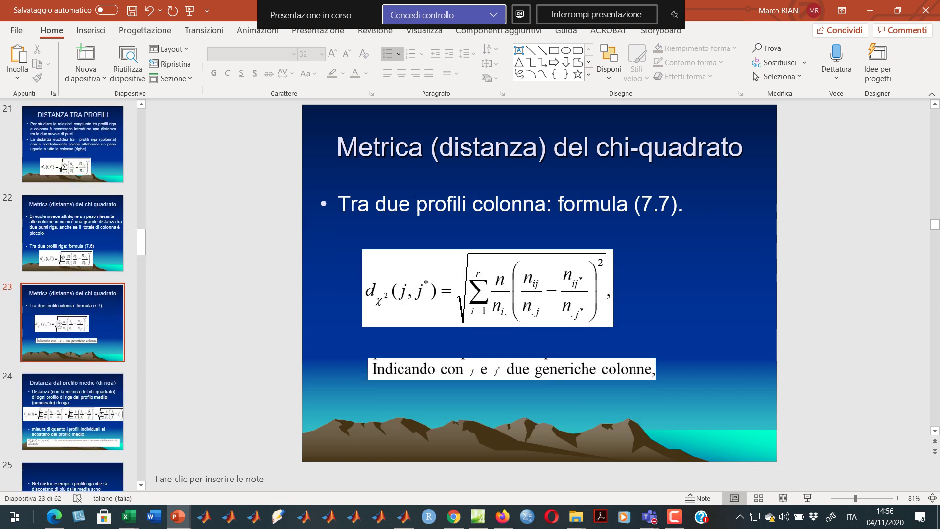
key(Down)
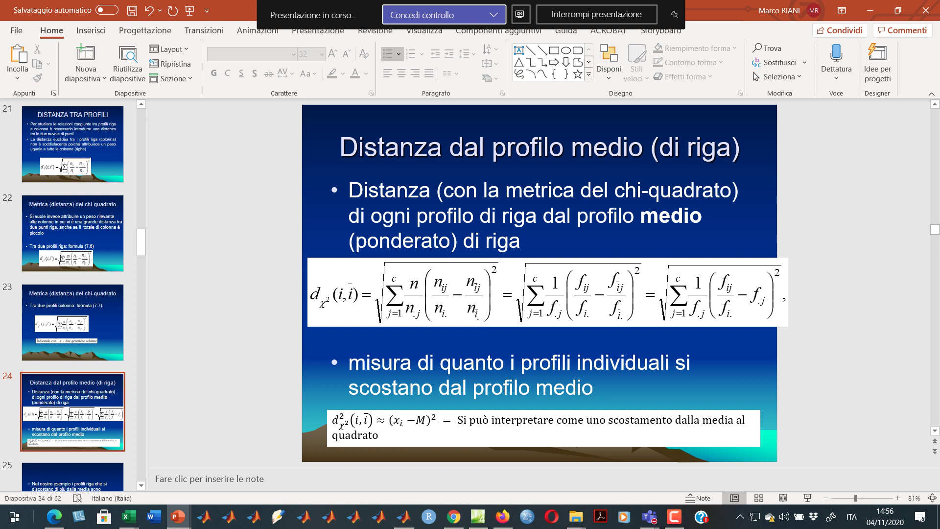
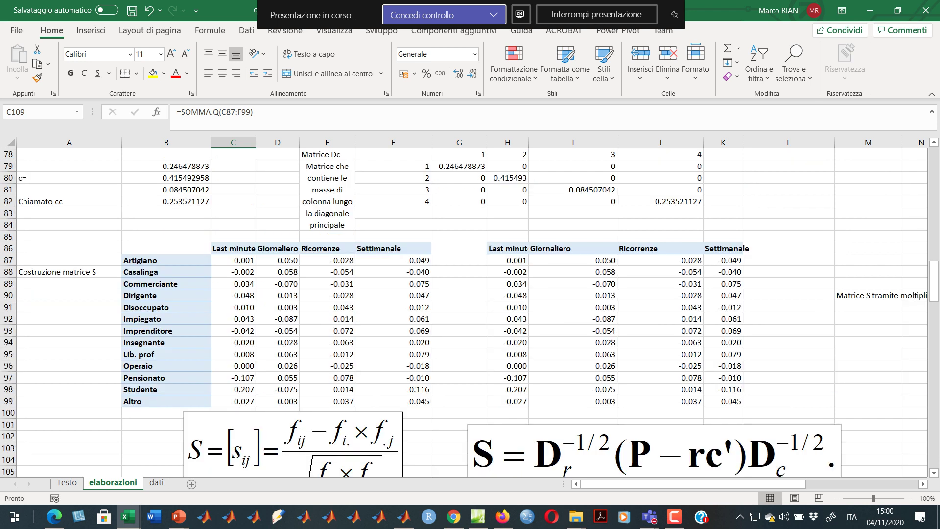
Return to the row profile matrix in the elaborazioni sheet and select the inerzia formula object beside it.
scroll(470, 313, up, 5)
scroll(471, 313, down, 5)
scroll(470, 313, up, 8)
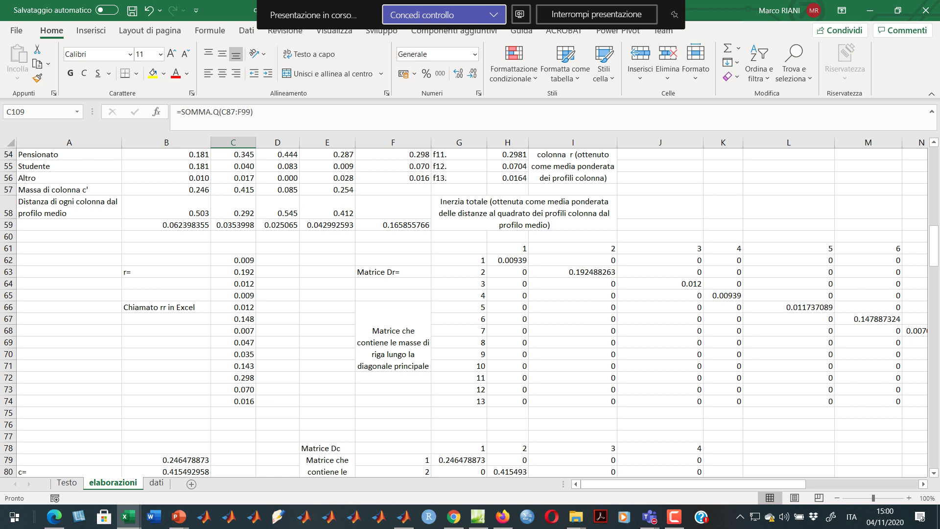
scroll(470, 313, up, 8)
scroll(470, 313, up, 4)
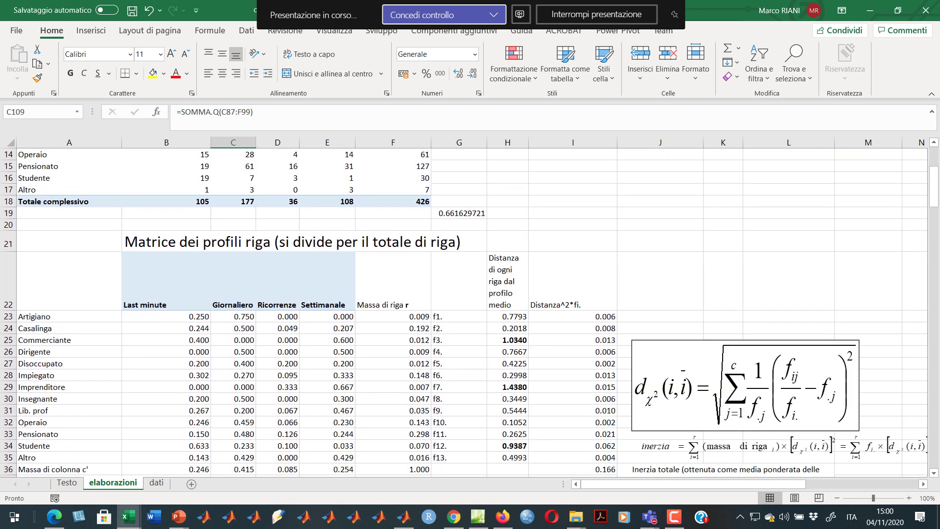
scroll(470, 314, down, 1)
click(783, 343)
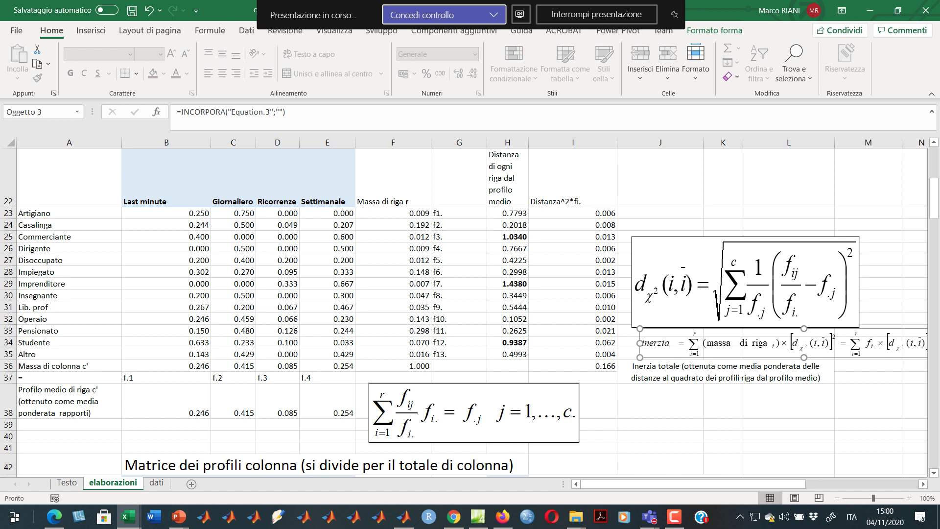
Inspect the total inertia sum in F59 and the squared distance times column mass formula in B59.
scroll(470, 313, down, 5)
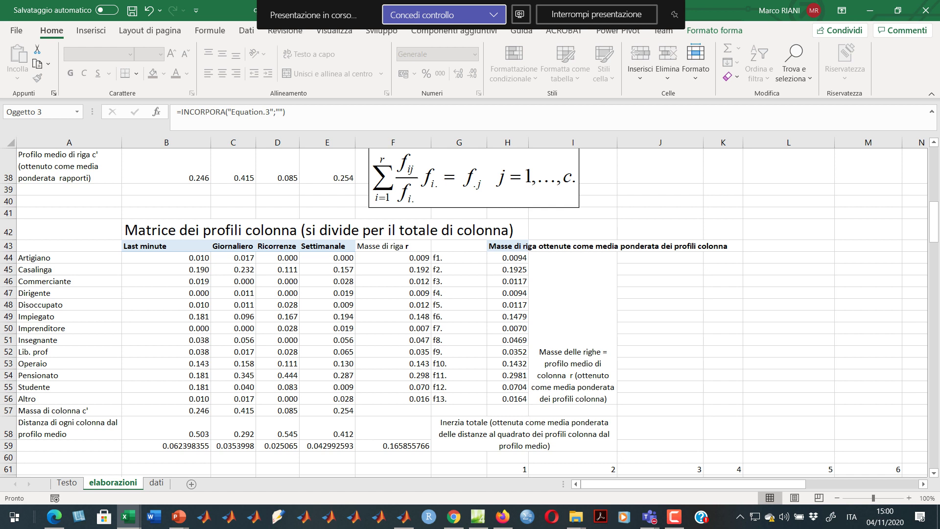
scroll(471, 314, down, 3)
click(393, 319)
key(F2)
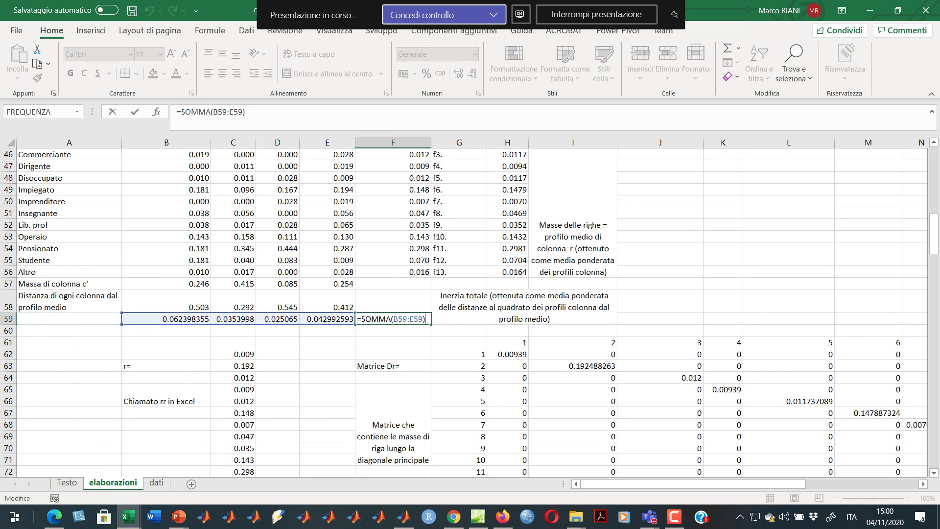
key(Return)
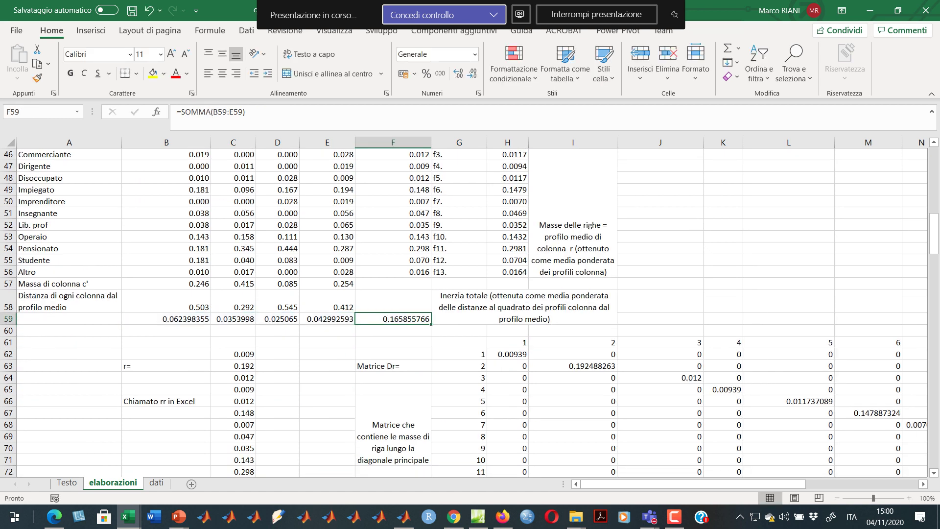
click(166, 318)
key(F2)
scroll(166, 319, up, 3)
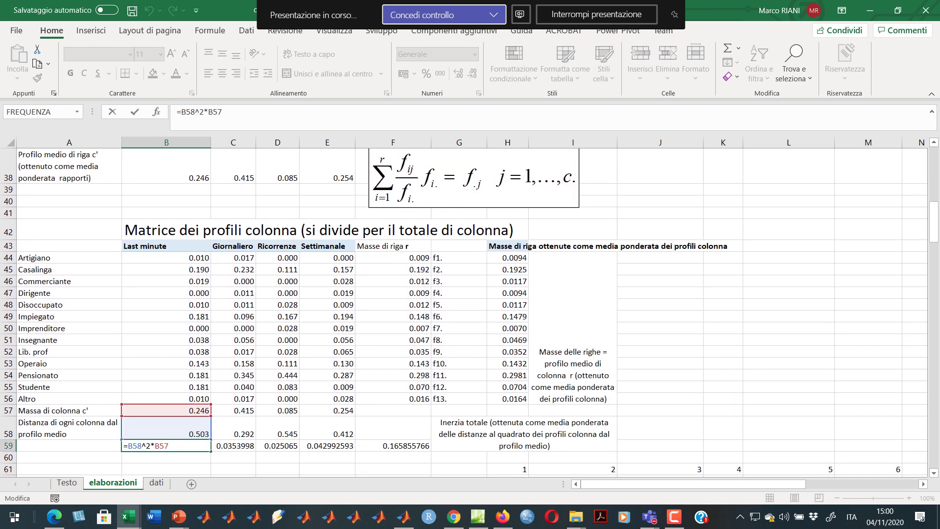
key(Escape)
Inspect the chi-square distance formulas of the Last minute and Giornaliero columns in B58 and C58, keeping C58 an array formula.
key(Up)
key(F2)
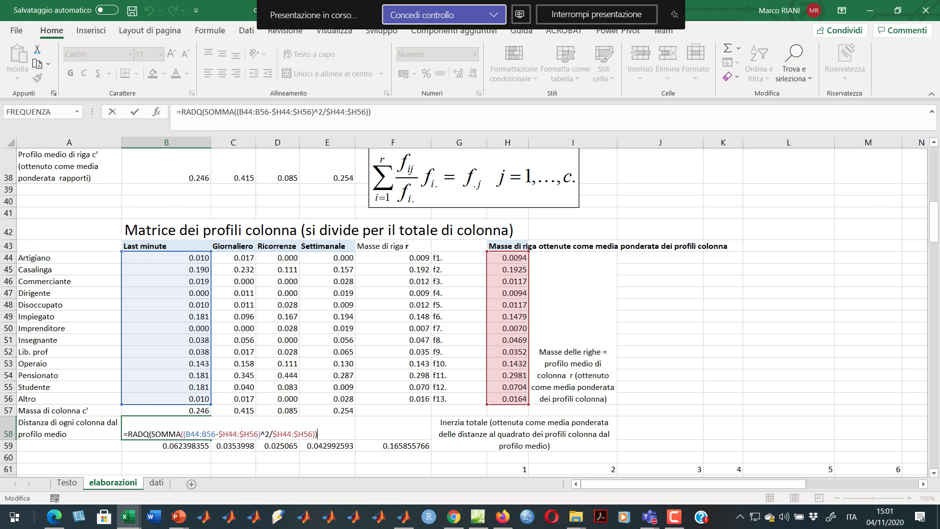
key(Escape)
key(Right)
key(F2)
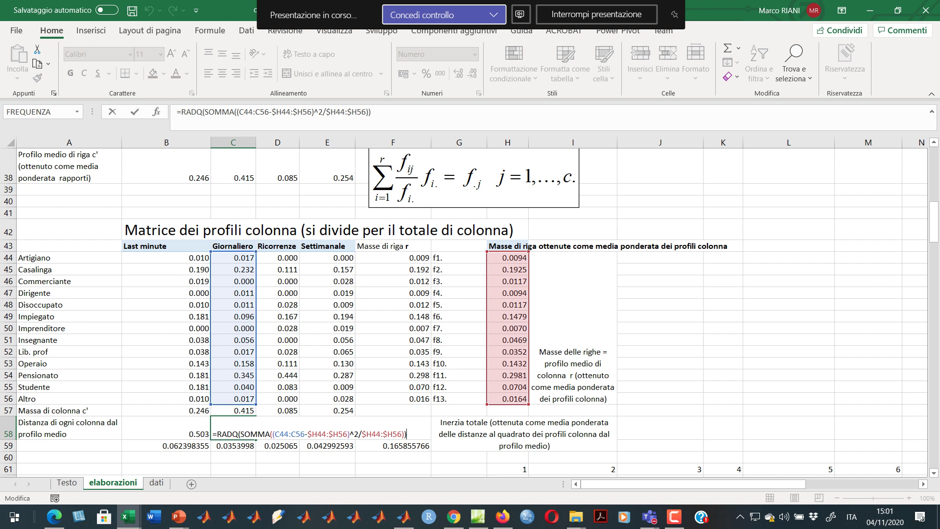
key(ctrl+shift+Return)
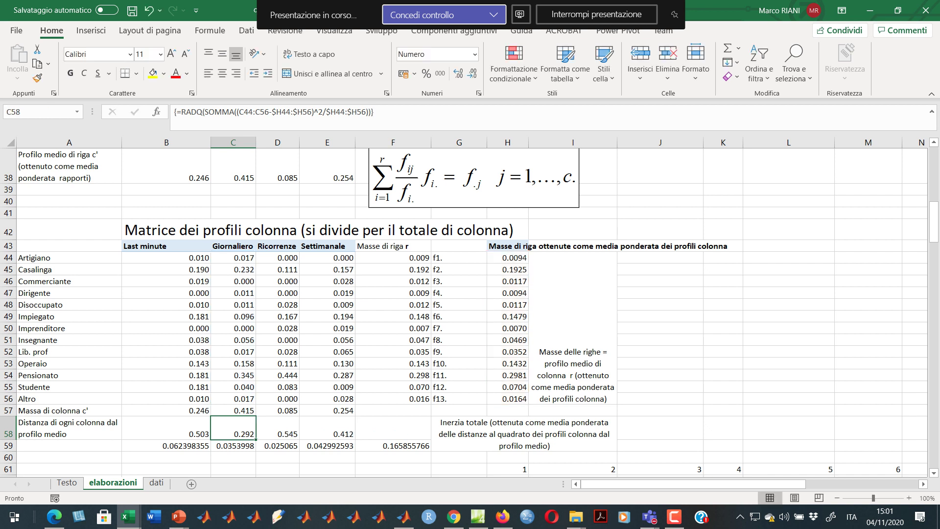
Compare the distances of the four column profiles from the average profile in B58:E58.
click(166, 428)
click(233, 428)
click(327, 428)
click(277, 428)
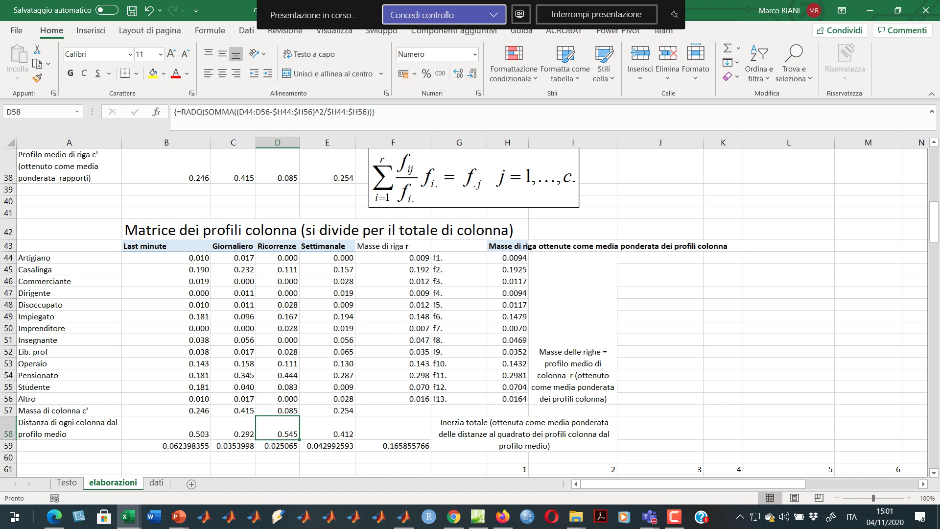
click(233, 428)
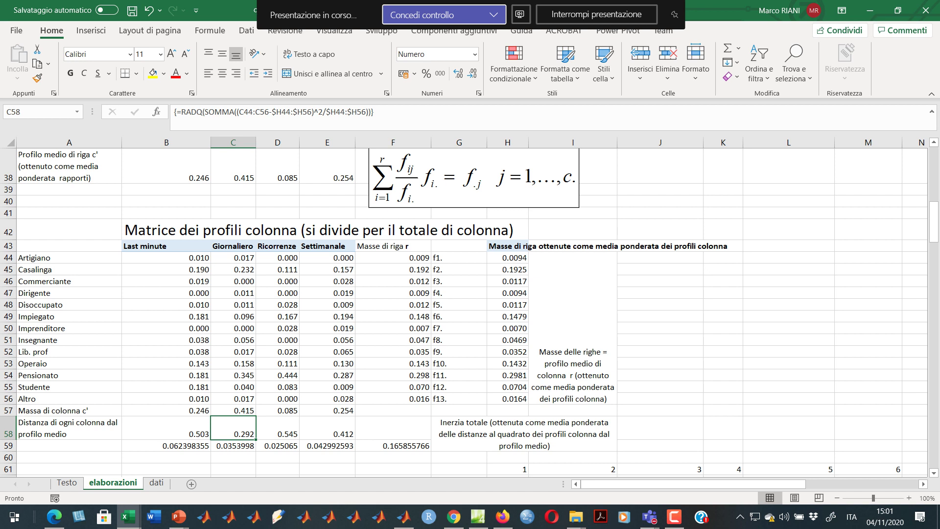
Review how B59 weights the squared distance by the column mass and how F59 sums B59:E59, leaving both formulas unchanged.
click(166, 446)
double_click(166, 445)
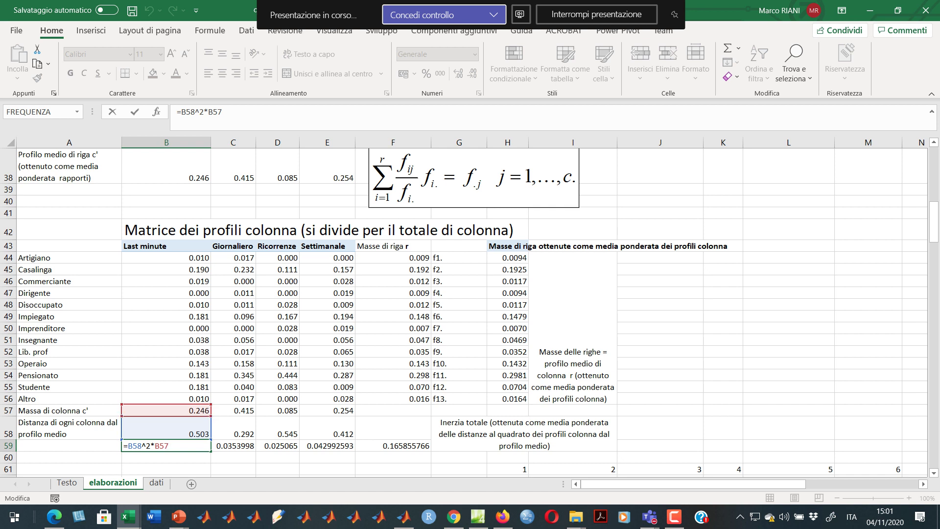
key(Escape)
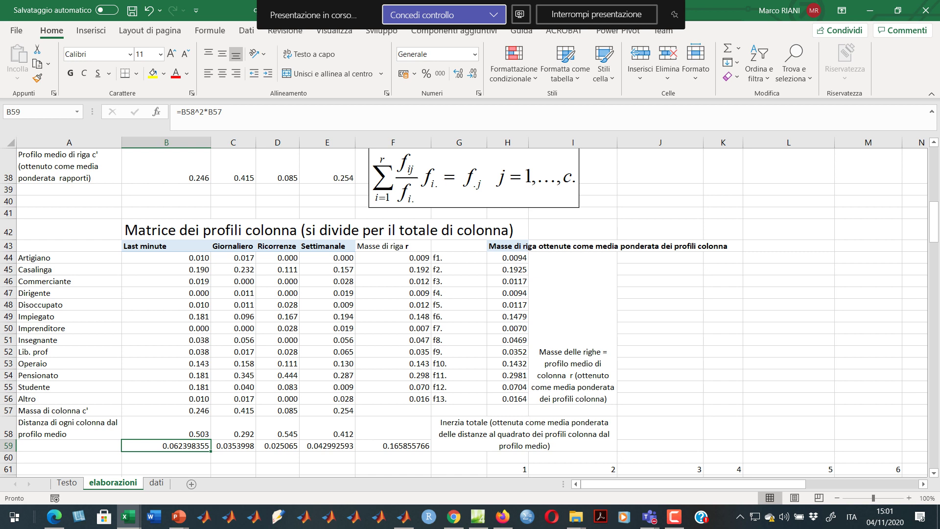
click(392, 445)
key(F2)
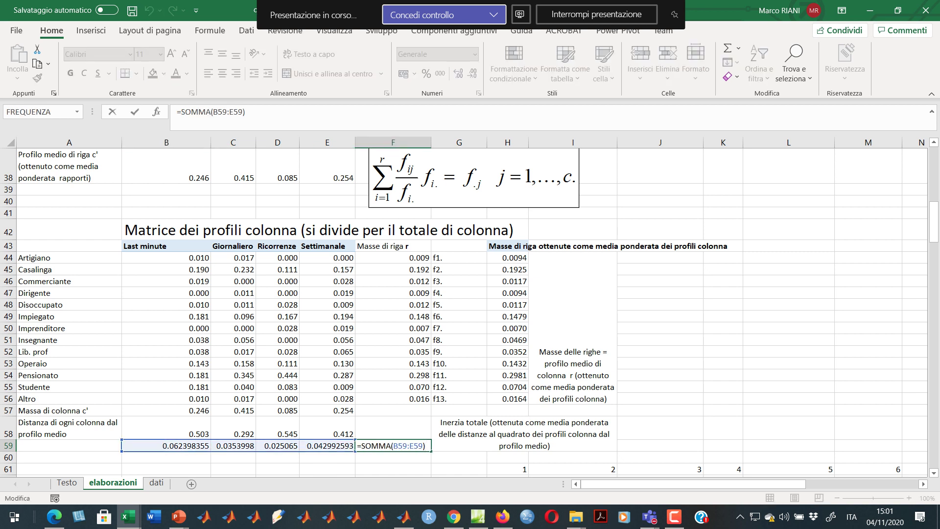
key(Escape)
key(F2)
key(ctrl+Return)
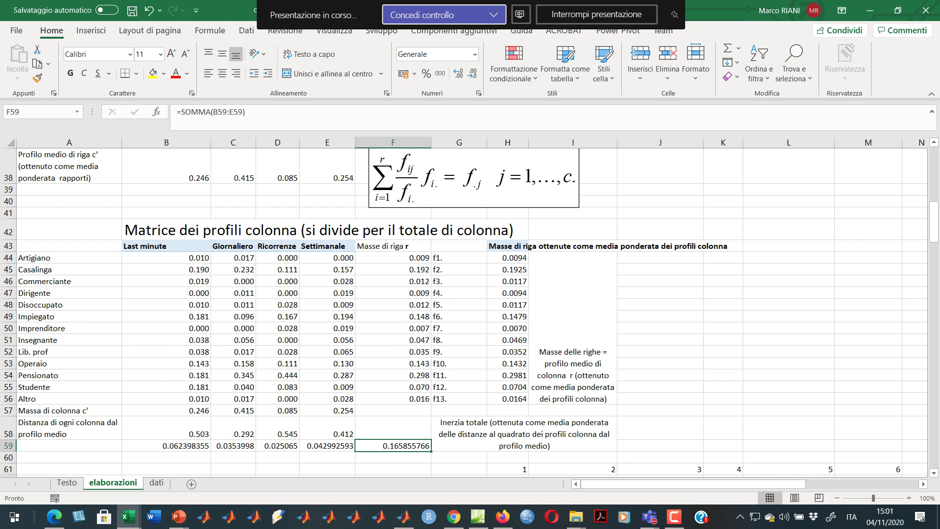
Examine the INERZIA TOTALE formula in C109, the sum of squares of the S matrix.
scroll(470, 312, down, 19)
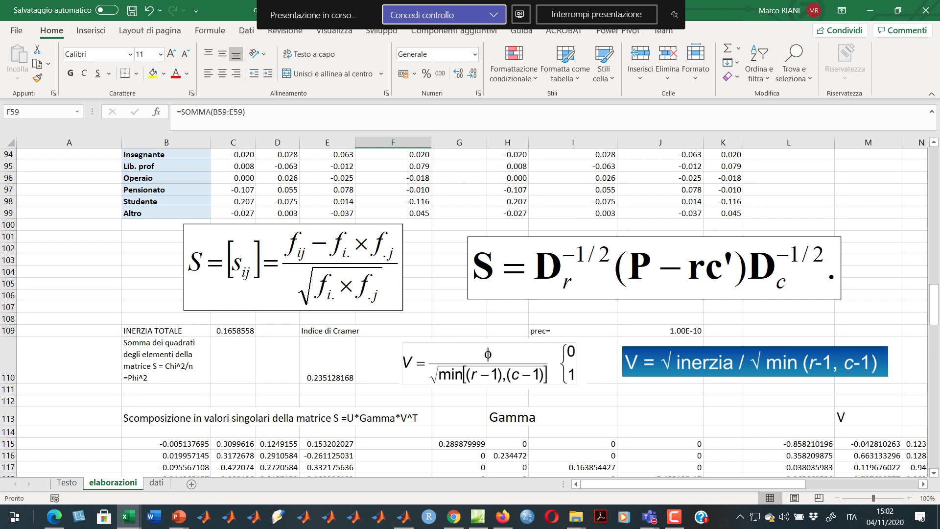
click(232, 330)
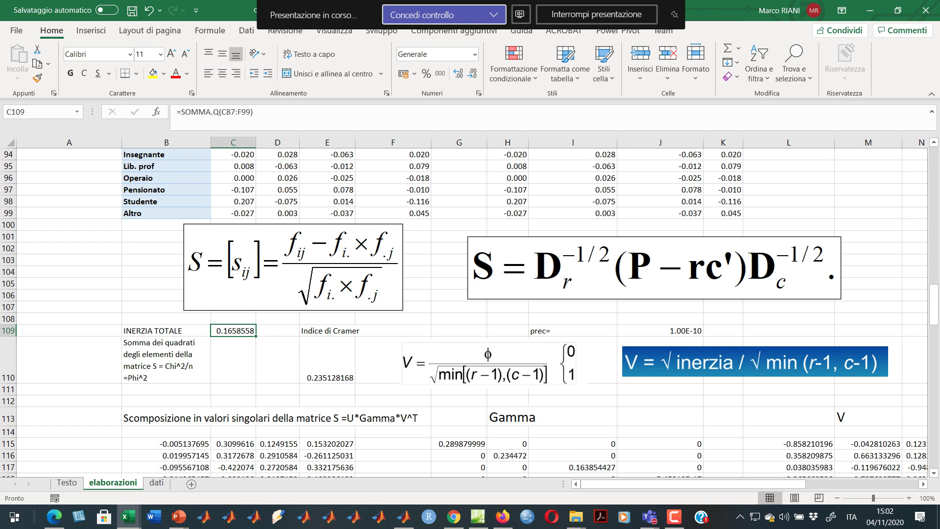
scroll(470, 313, down, 3)
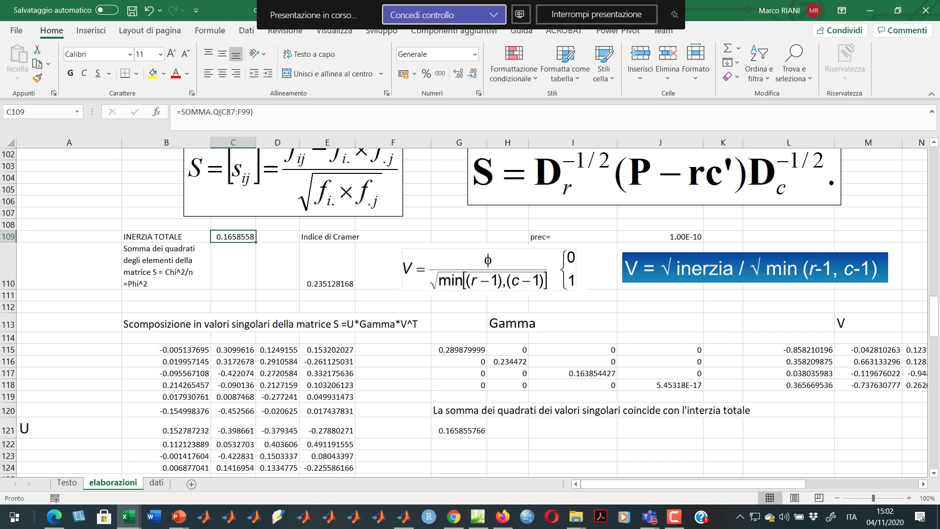
Highlight the U, Gamma and V matrices of the singular value decomposition of S together.
click(277, 361)
scroll(464, 312, down, 3)
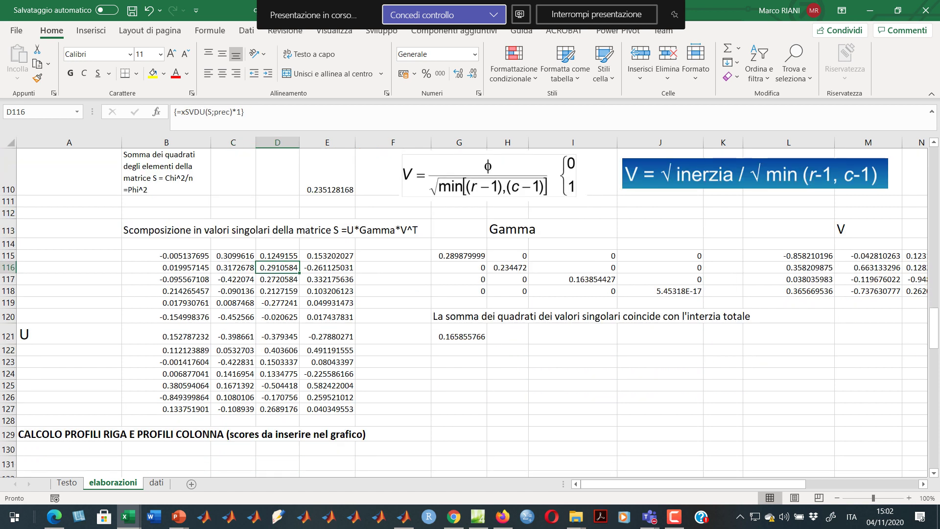
click(166, 279)
drag(166, 256, 233, 256)
click(233, 280)
drag(166, 255, 327, 409)
ctrl+drag(459, 256, 660, 291)
drag(789, 255, 855, 290)
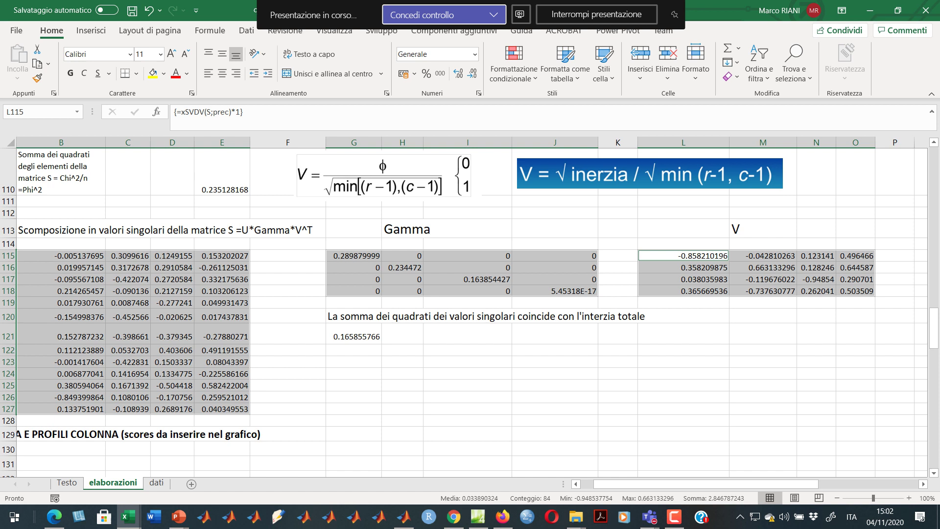
Check the xSVDU array formula at the start of matrix U in B115 and view the RIASSUNTO DEI PUNTI RIGA section.
click(222, 256)
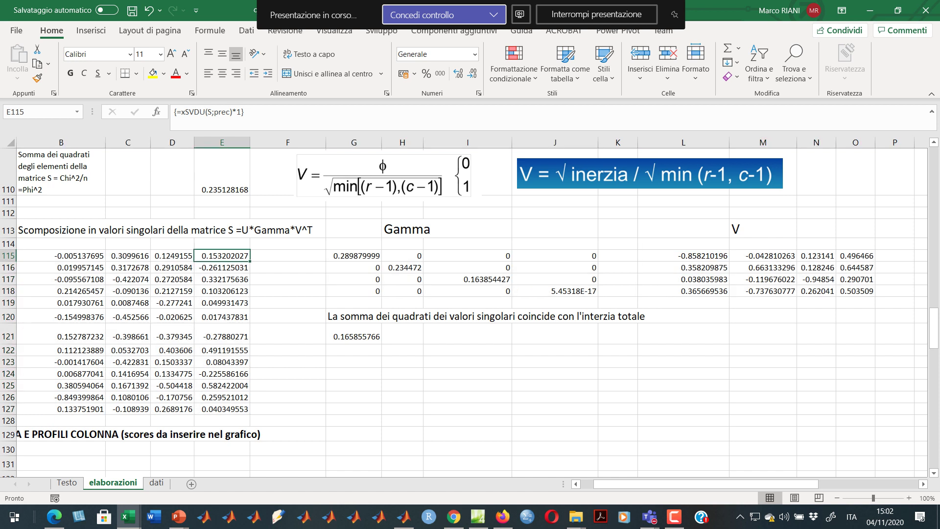
key(Left)
key(Left)
key(Left)
key(Left)
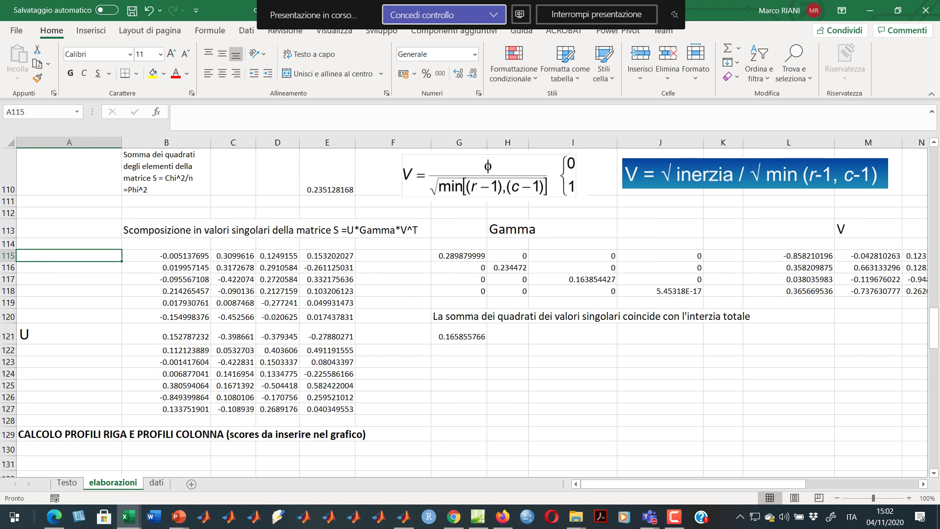
key(Right)
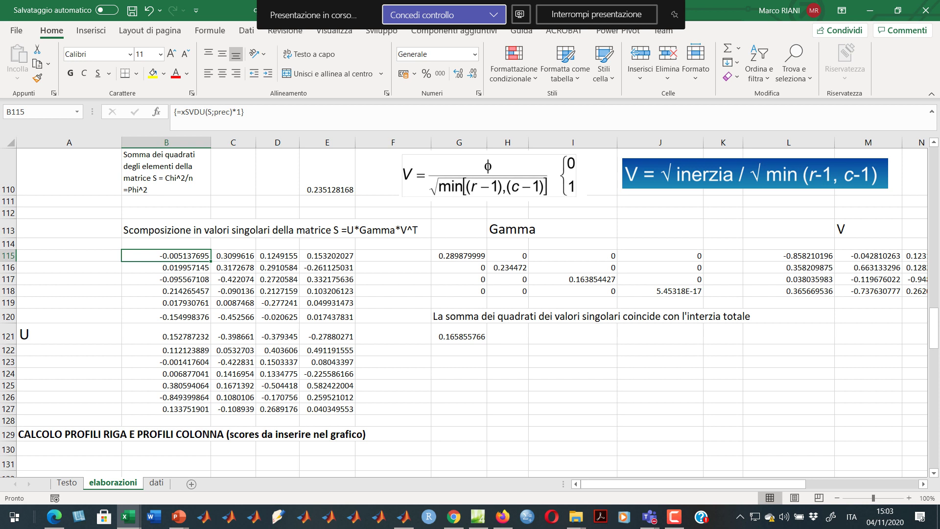
scroll(470, 313, down, 3)
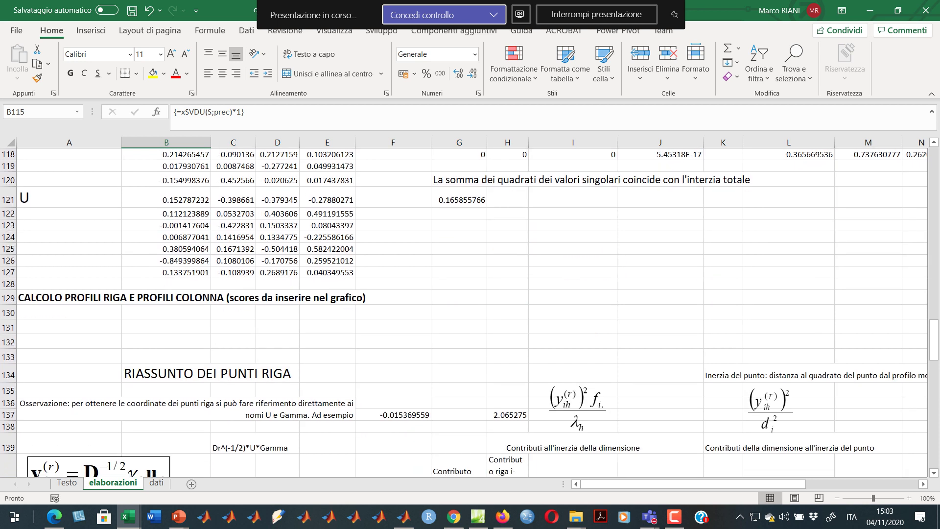
Highlight the full matrix U in B115:E127 of the singular value decomposition of S.
scroll(470, 313, up, 3)
click(233, 268)
drag(166, 256, 327, 409)
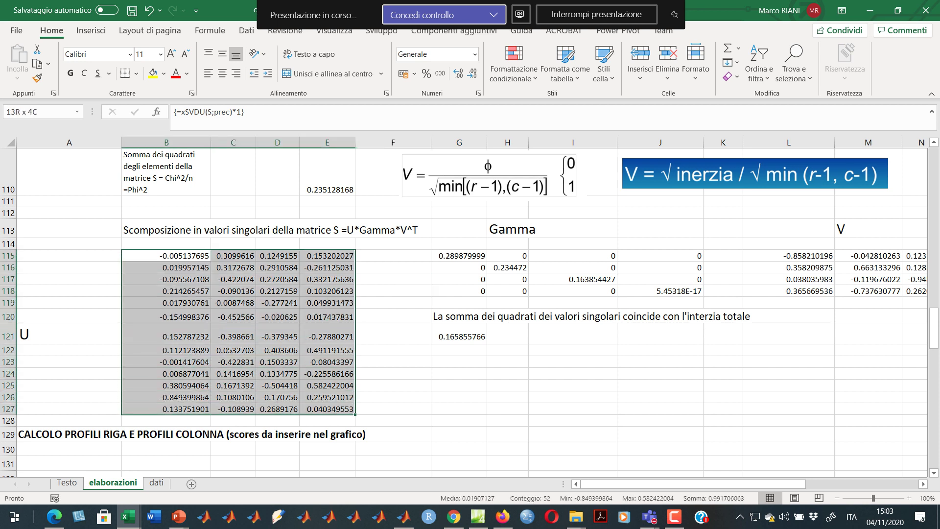
click(327, 350)
drag(166, 255, 327, 409)
click(277, 337)
Highlight together the first two columns of U, the upper 2×2 block of Gamma and the first two columns of V.
drag(166, 255, 233, 409)
ctrl+drag(459, 256, 507, 268)
ctrl+drag(788, 256, 868, 291)
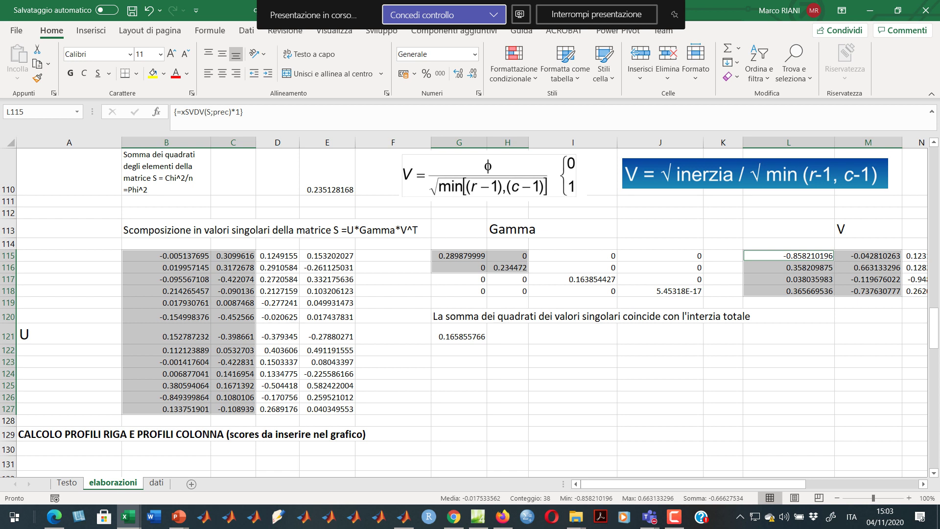
click(507, 350)
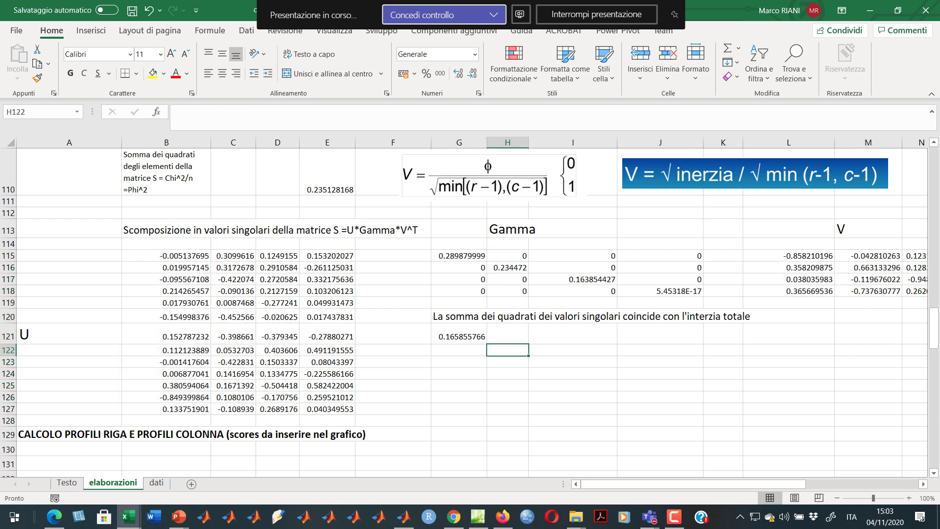
Highlight the Gamma matrix G115:J118 and check the SOMMA.Q formula in G121 that sums its squared singular values.
click(459, 255)
click(458, 279)
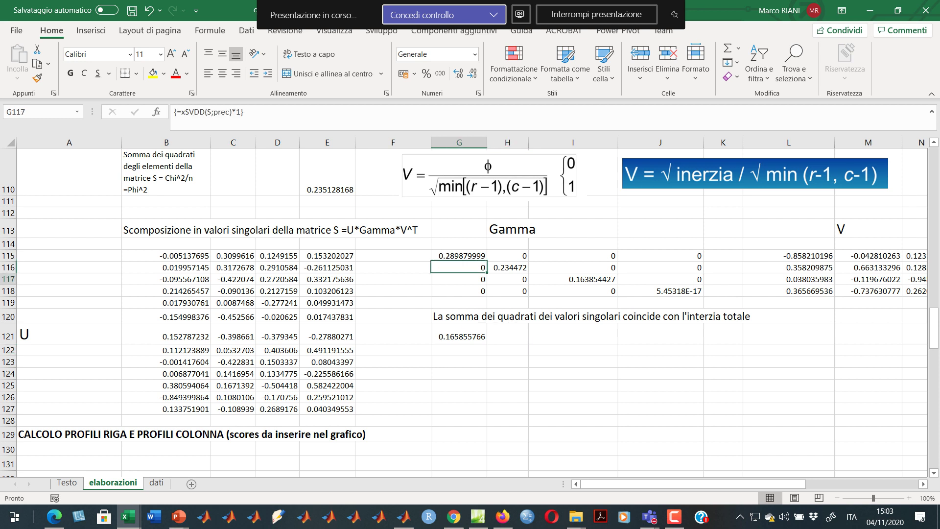
drag(459, 256, 681, 291)
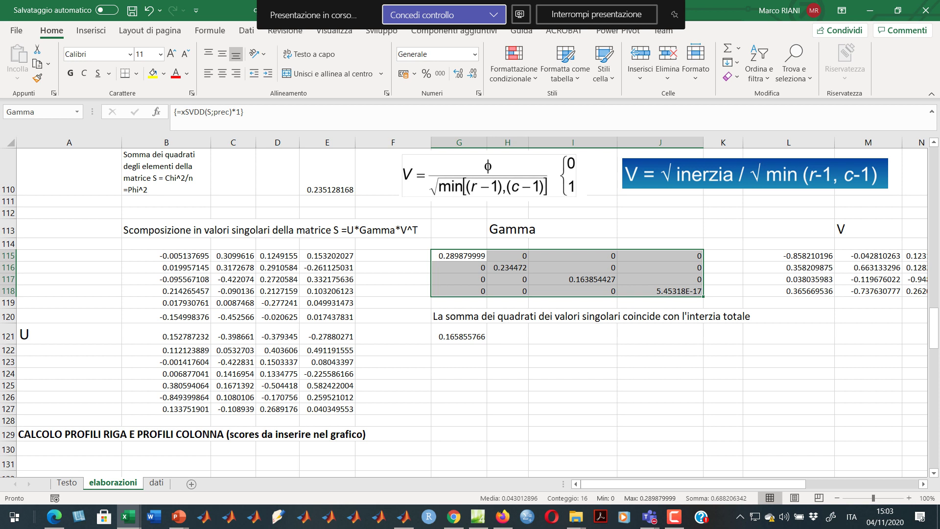
click(507, 280)
drag(459, 255, 677, 291)
double_click(459, 336)
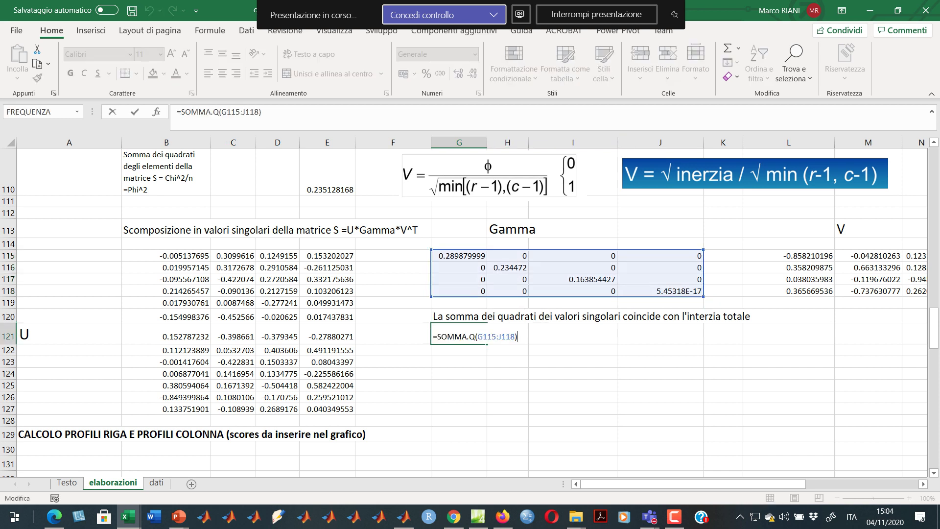
key(ctrl+Return)
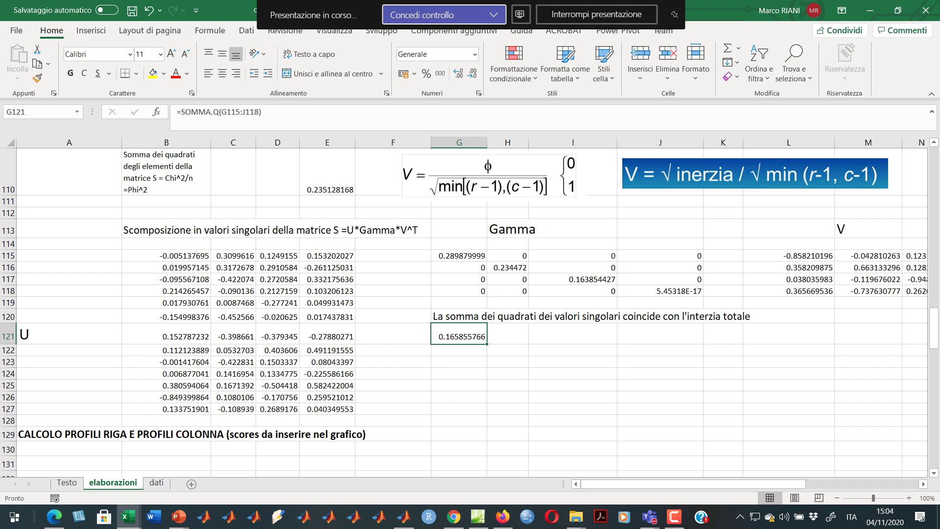
Highlight Gamma again and recheck which range the sum-of-squares formula in G121 refers to, leaving it unedited.
drag(459, 256, 661, 290)
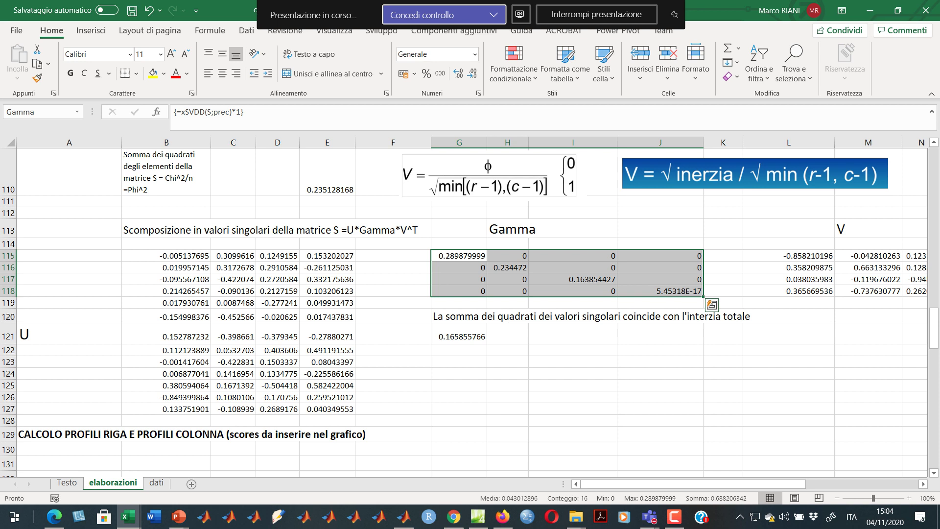
double_click(459, 336)
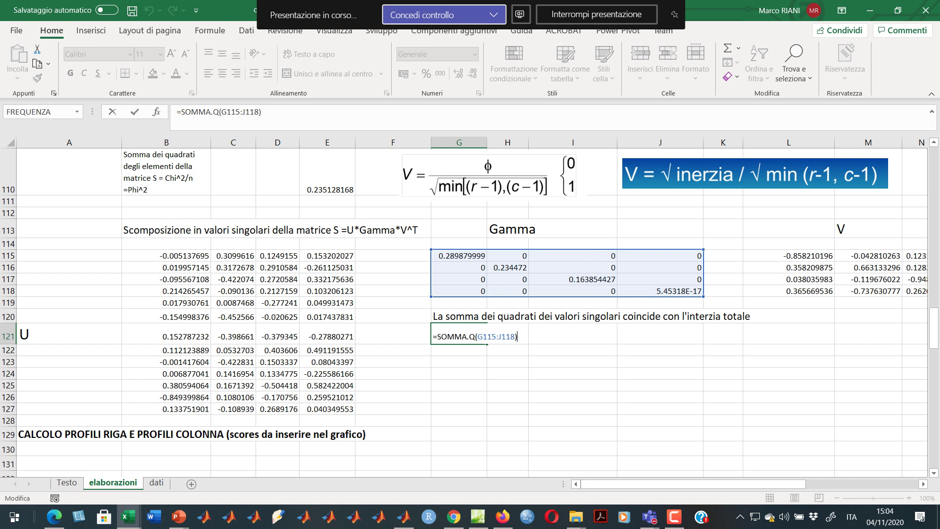
key(Escape)
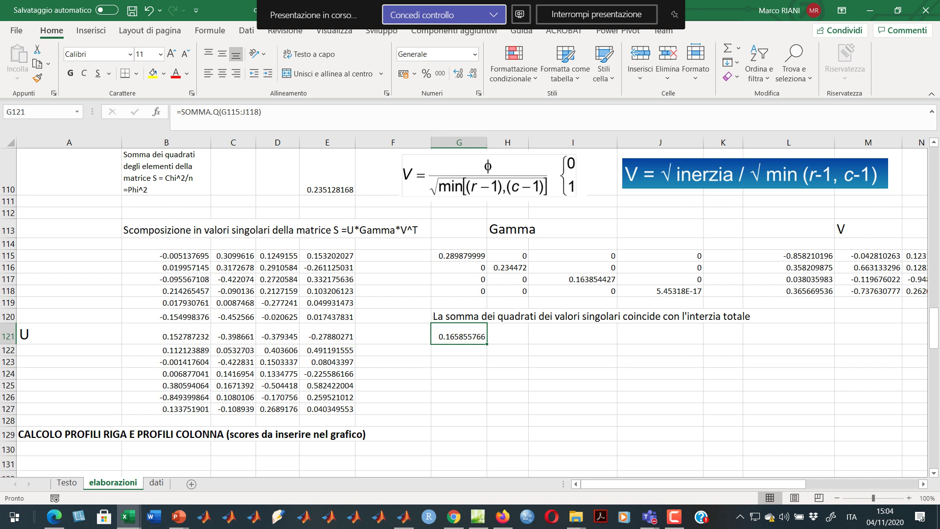
key(F2)
key(Escape)
Switch to PowerPoint to view the "Obiettivo dell'analisi" slide on minimising S-X, and return to matrix U in Excel.
key(alt+Tab)
key(Page_Down)
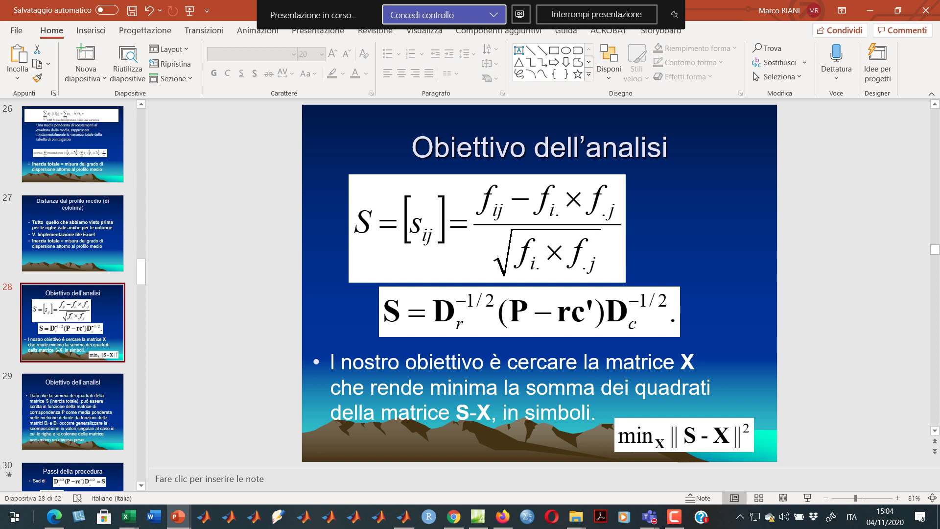
key(alt+Tab)
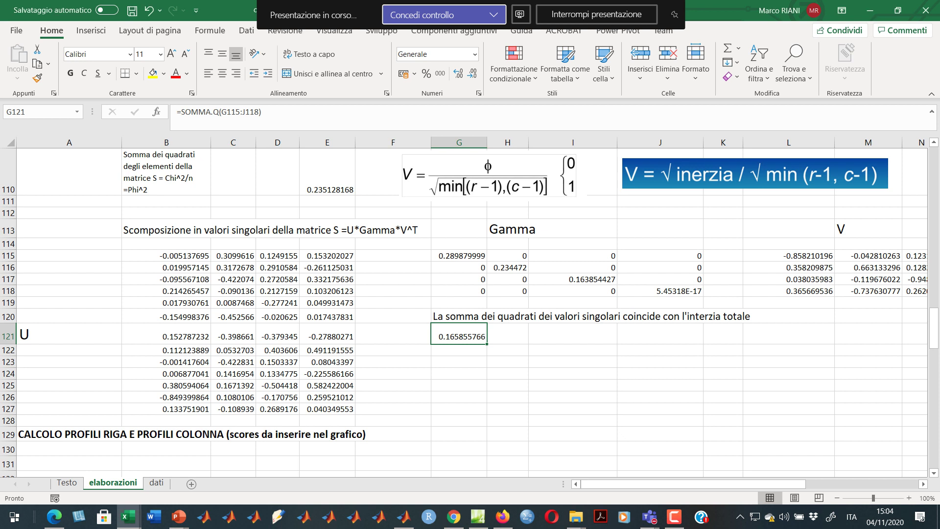
click(327, 316)
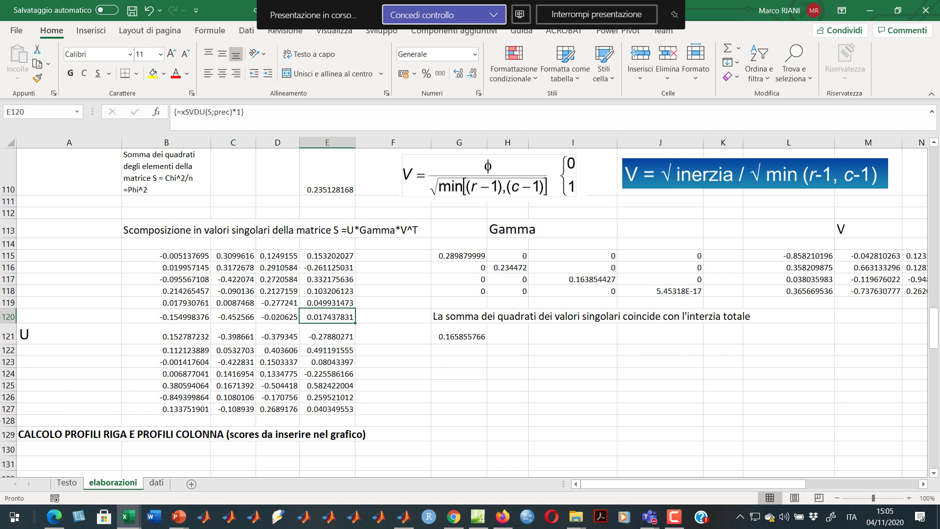
Point out the last singular value in J118 and highlight the rank-two parts B115:C127, G115:H116 and L115:M118 together.
click(660, 291)
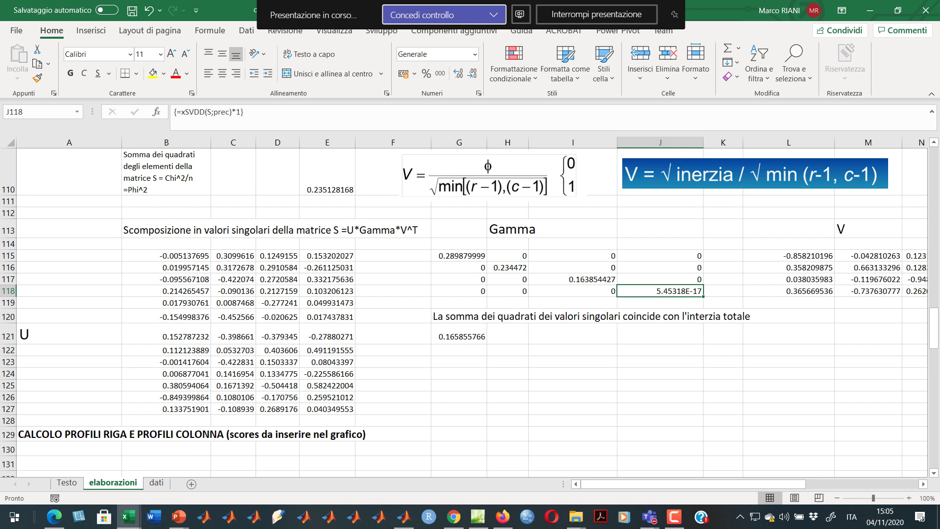
drag(459, 255, 507, 267)
click(166, 267)
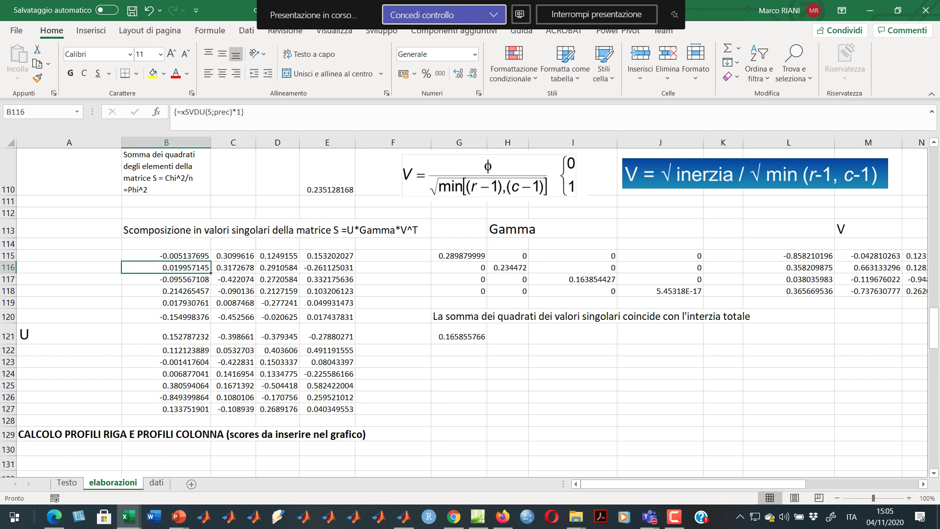
drag(166, 255, 233, 409)
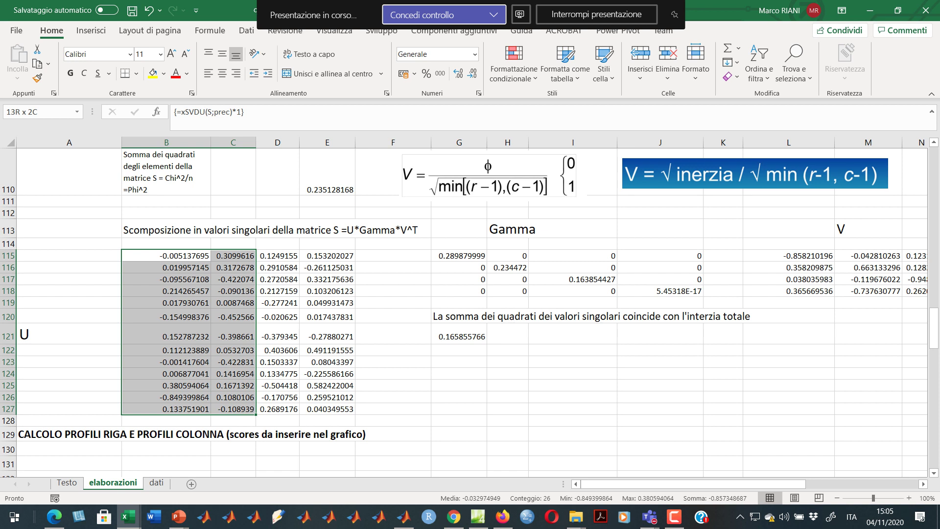
ctrl+drag(459, 256, 507, 267)
ctrl+drag(789, 255, 868, 291)
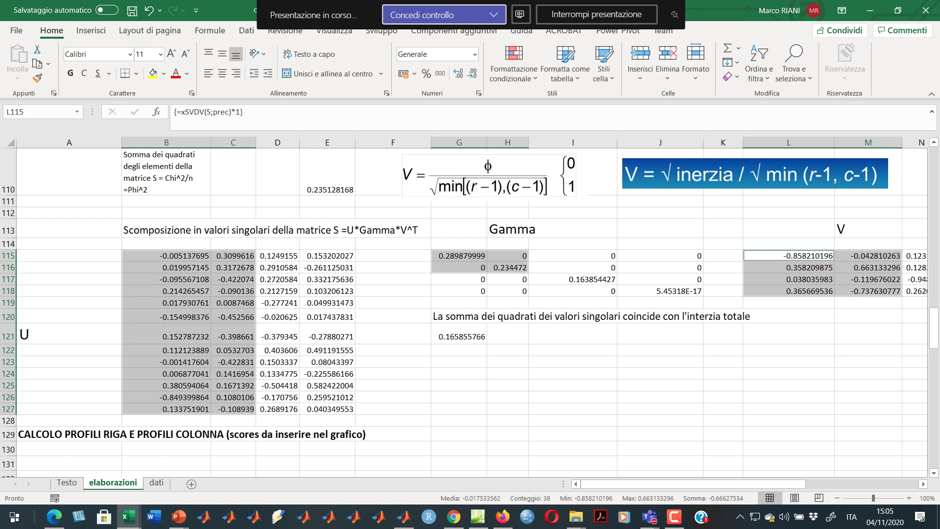
Switch to PowerPoint and advance the slides to "Passi della procedura" with the row and column coordinate formulas.
key(alt+Tab)
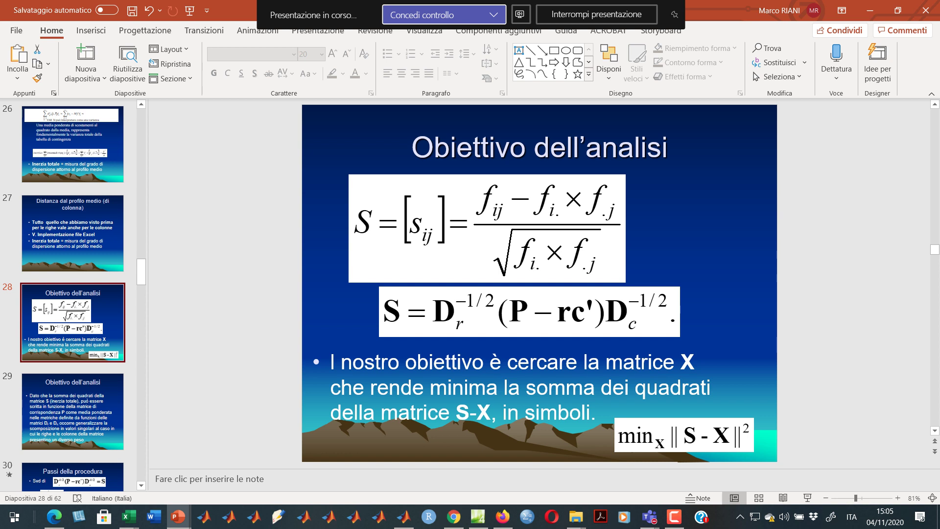
key(Page_Down)
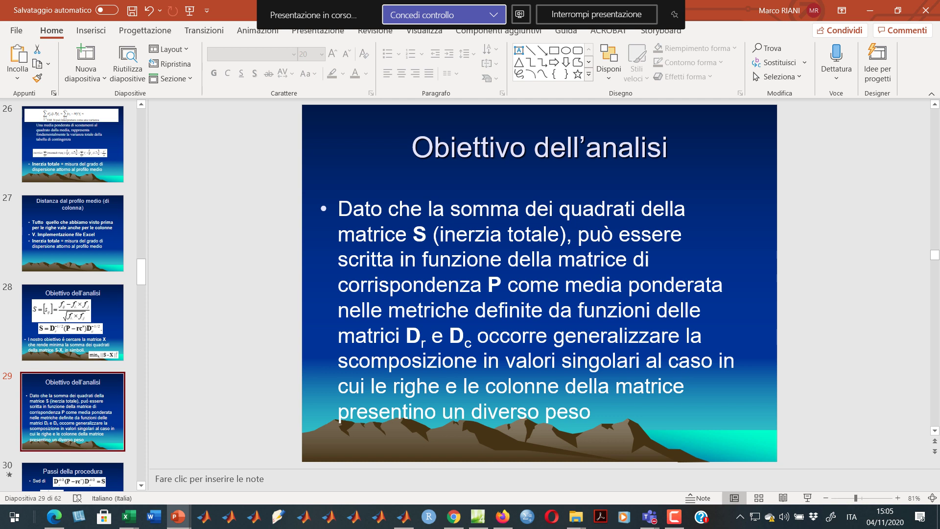
key(Page_Down)
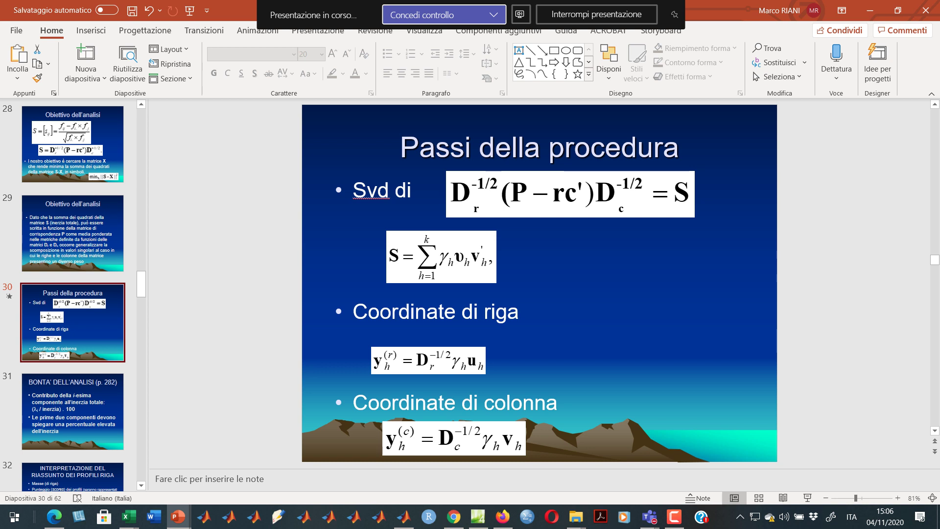
In Excel, highlight the first and second columns of U and of V one by one, and return to the PowerPoint slide.
key(alt+Tab)
click(327, 291)
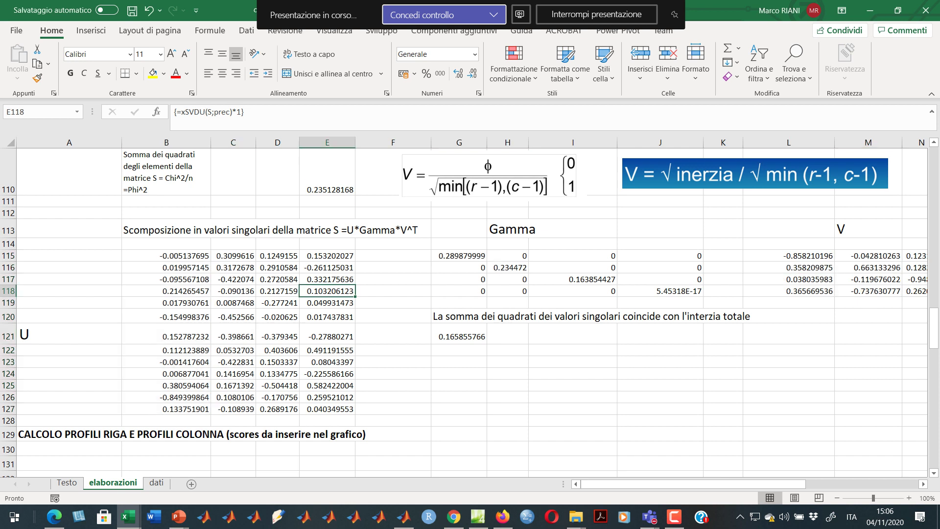
drag(166, 255, 166, 409)
drag(233, 255, 233, 409)
drag(788, 256, 789, 290)
drag(868, 255, 868, 291)
key(alt+Tab)
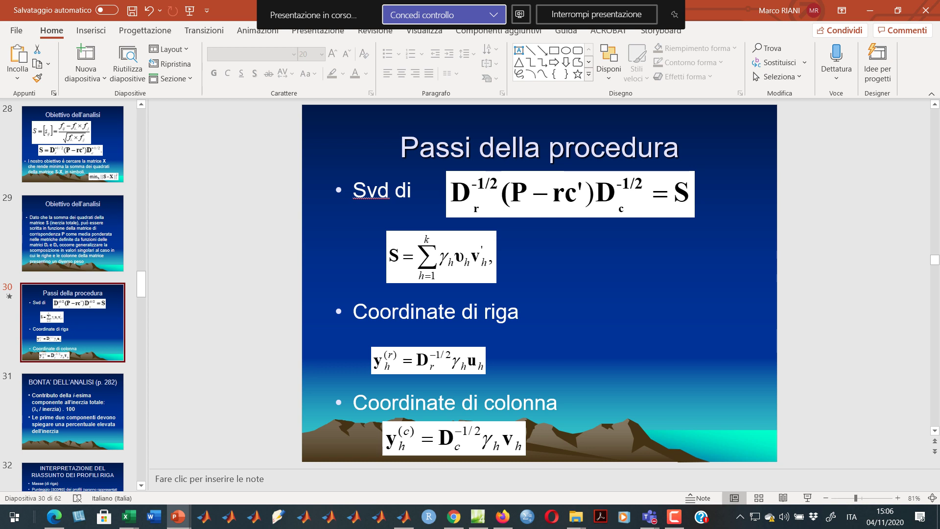
Switch back to Excel and select the row-coordinate equation object in the RIASSUNTO DEI PUNTI RIGA section.
key(alt+Tab)
click(325, 317)
scroll(325, 317, down, 3)
scroll(470, 314, down, 3)
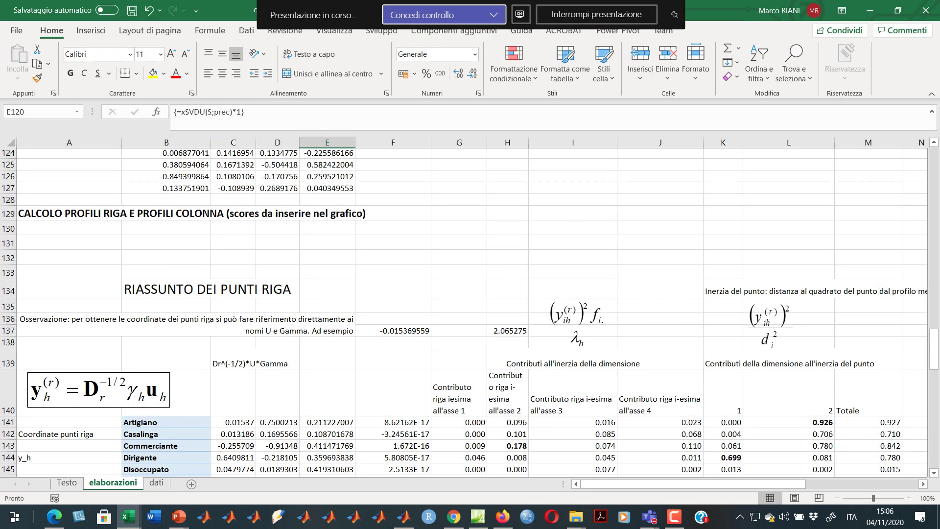
scroll(470, 313, down, 3)
click(98, 259)
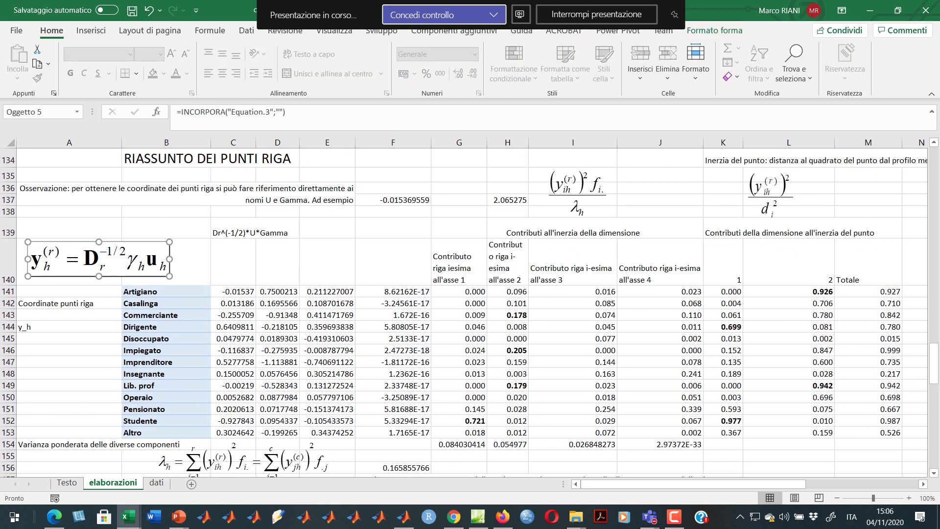
Trace the array formula in C141 back to U and Gamma, and highlight the first two row coordinates in C141:D153.
click(233, 292)
key(F2)
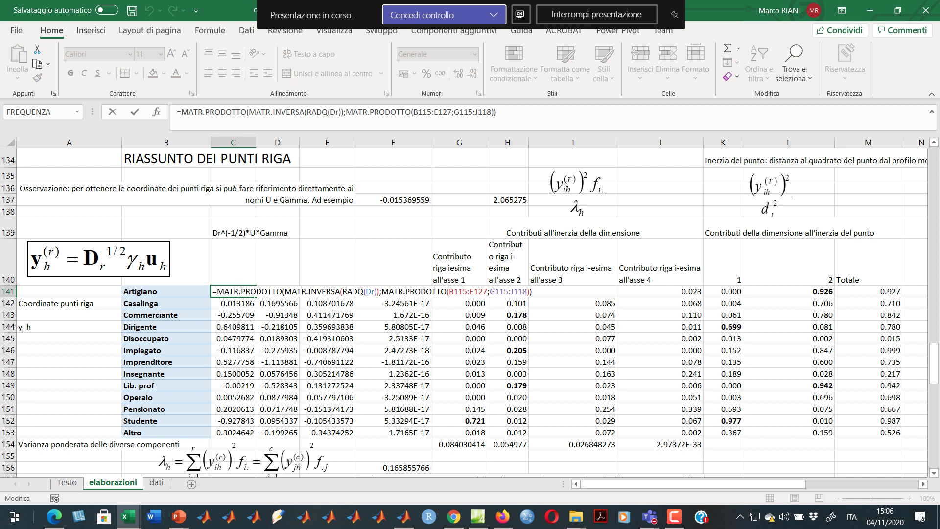
scroll(470, 313, up, 8)
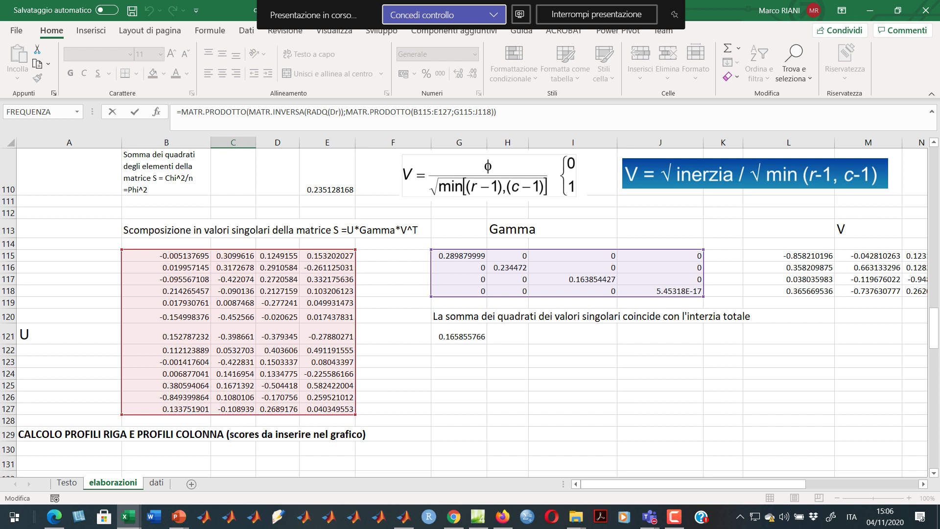
scroll(470, 313, down, 10)
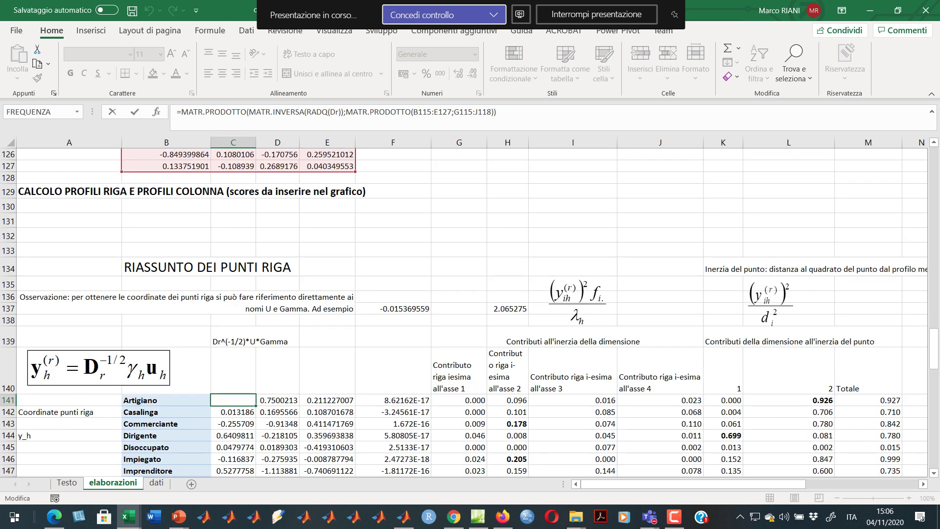
scroll(470, 313, up, 2)
key(ctrl+shift+Return)
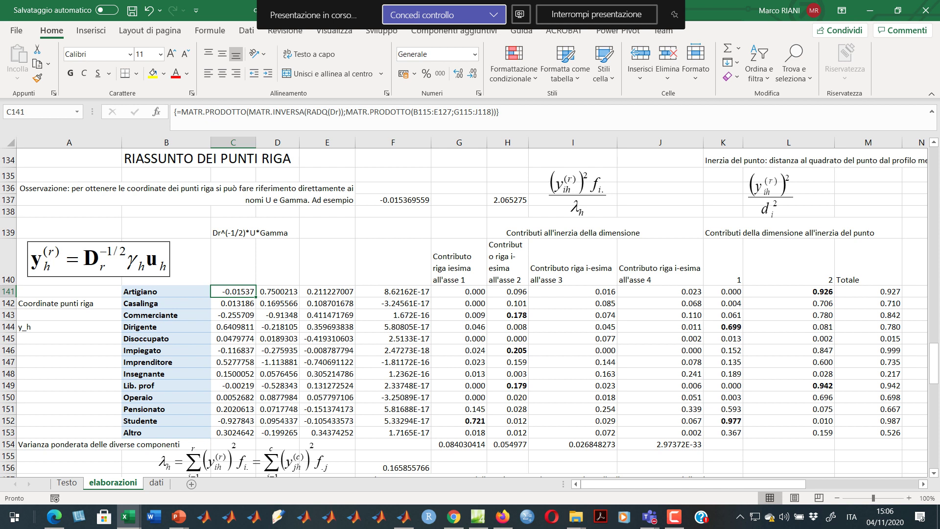
drag(233, 291, 278, 421)
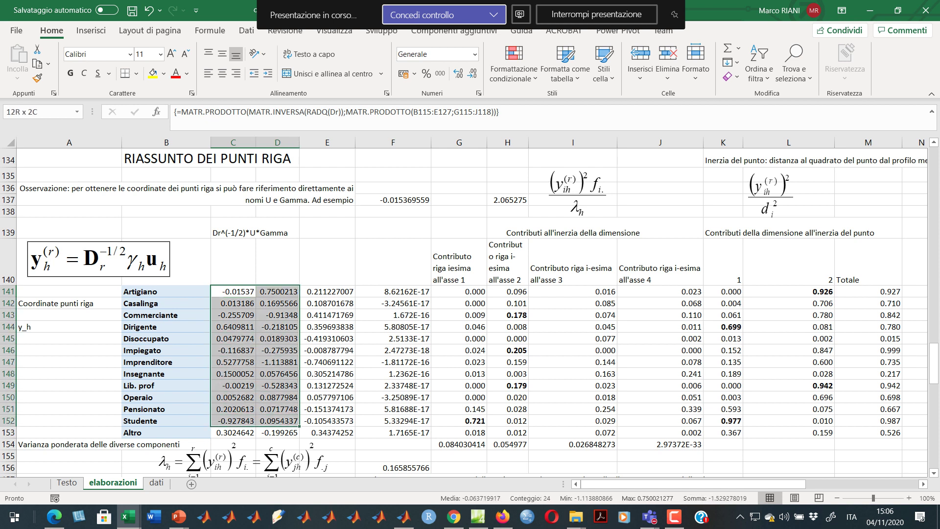
key(shift+Down)
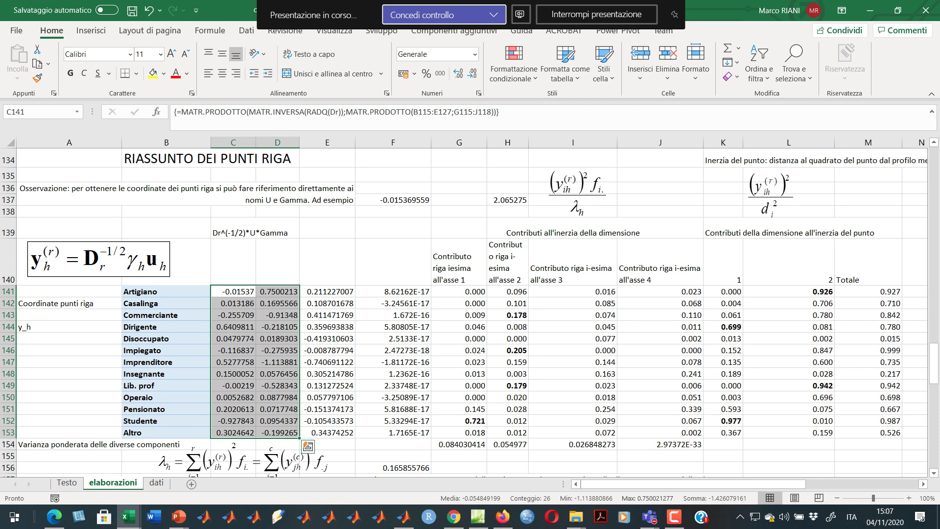
Open the column-coordinate array formula in C163 and trace its references to Gamma, V and the Dc matrix.
scroll(470, 313, down, 5)
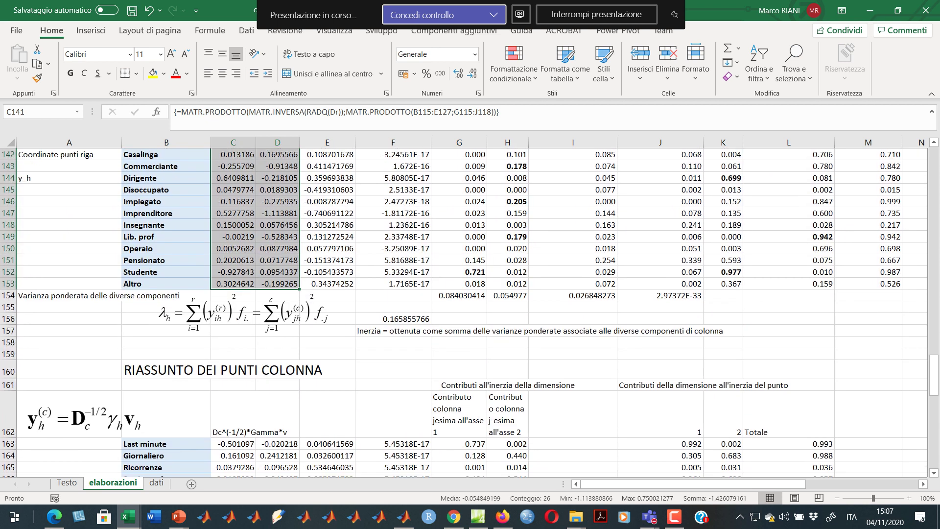
click(233, 349)
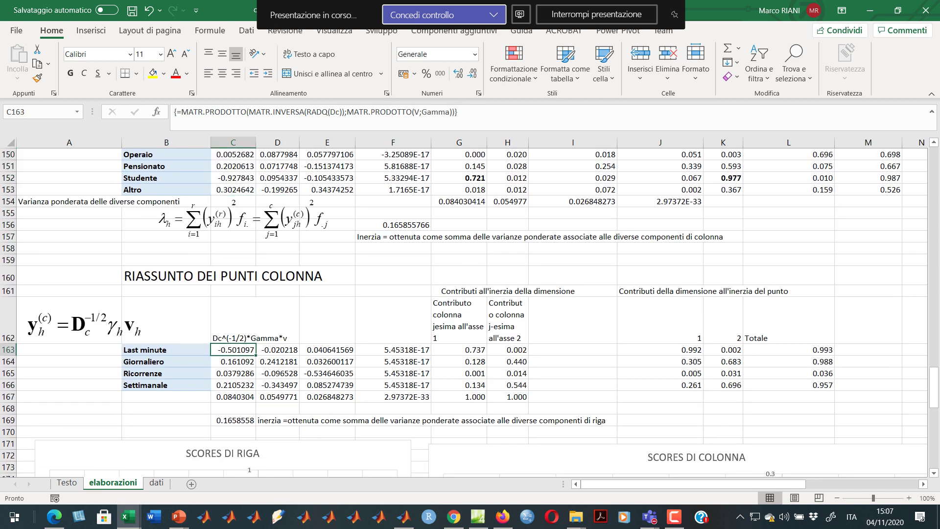
key(F2)
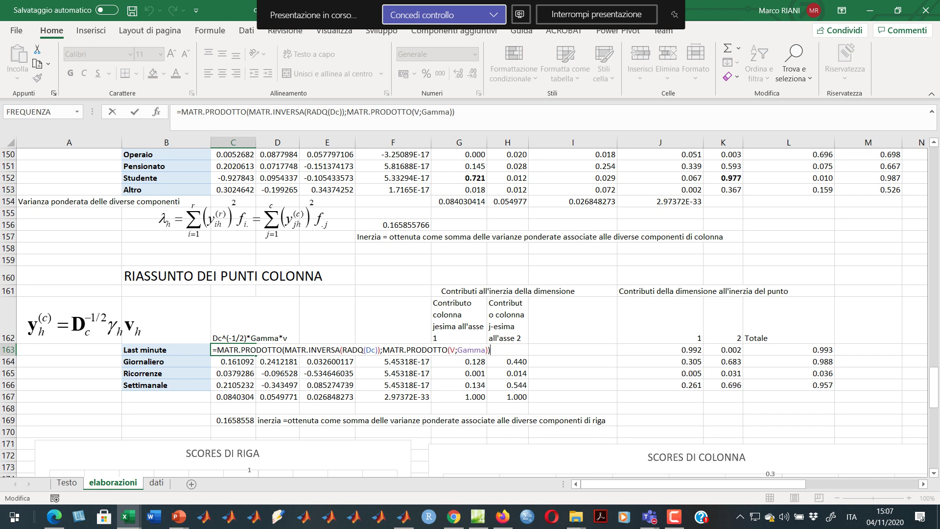
scroll(470, 314, up, 3)
scroll(470, 313, up, 16)
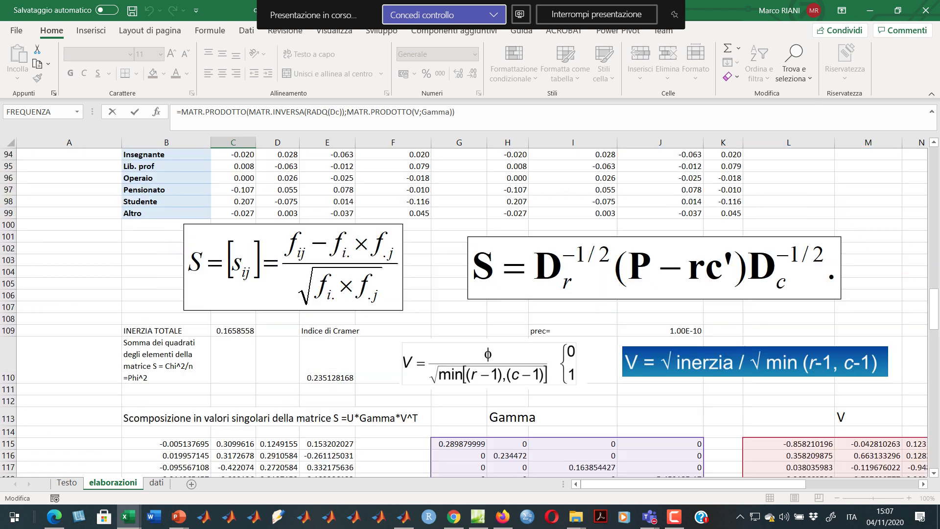
scroll(470, 314, up, 8)
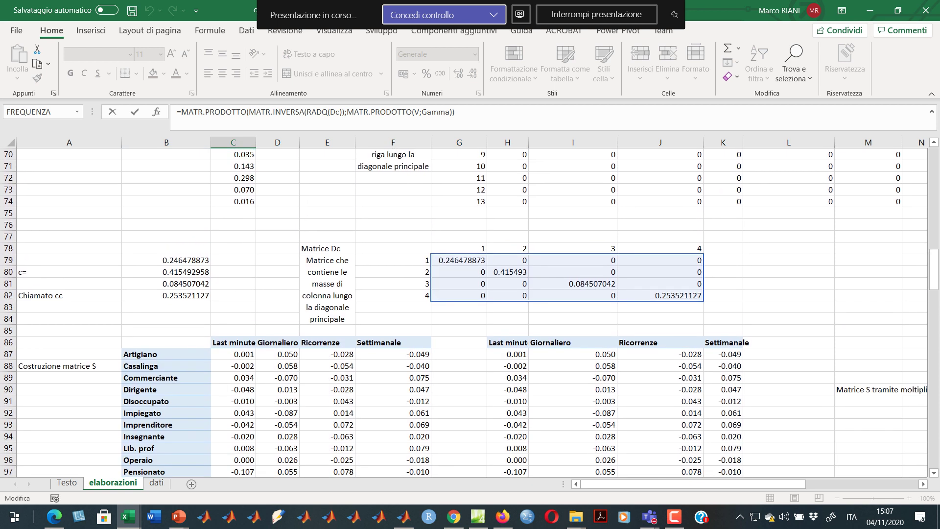
Enter the column-coordinates formula in C163 as an array formula and select the first two coordinate columns, C163:D166.
scroll(470, 313, down, 20)
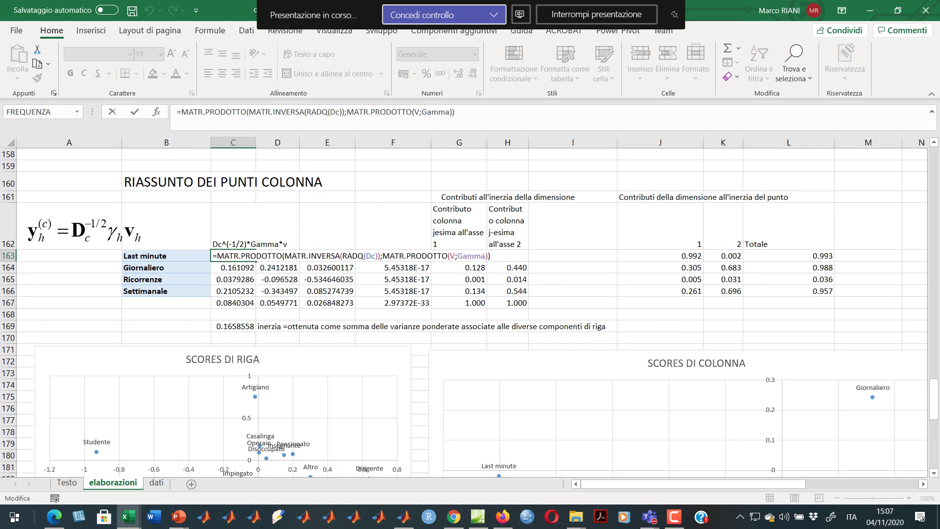
key(ctrl+shift+Return)
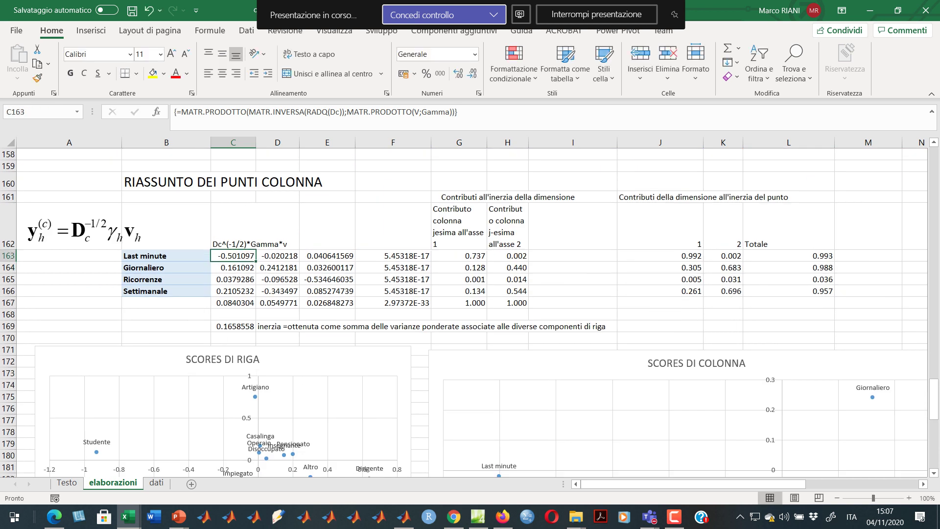
key(shift+Down)
key(shift+Up)
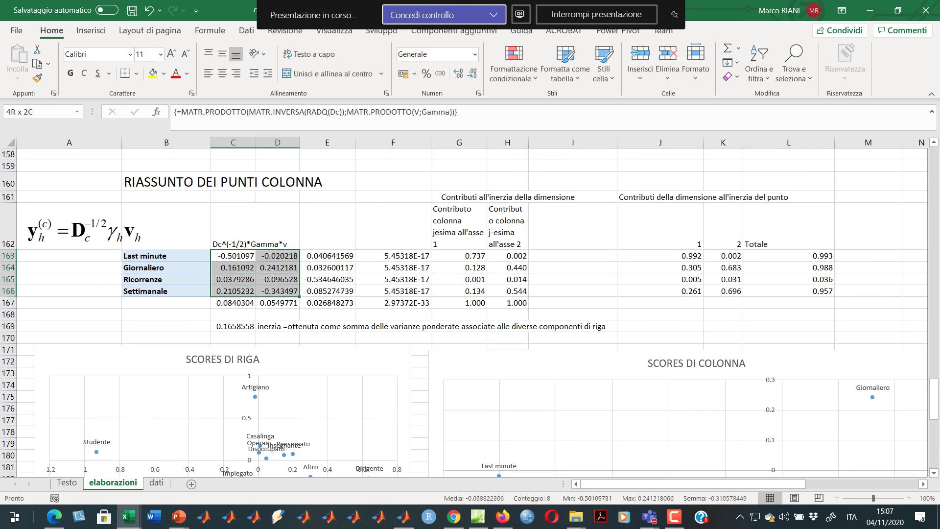
Select the row-score series in the combined SCORES DI RIGA E DI COLONNA chart and examine its source coordinates in C141:D153.
scroll(470, 313, down, 8)
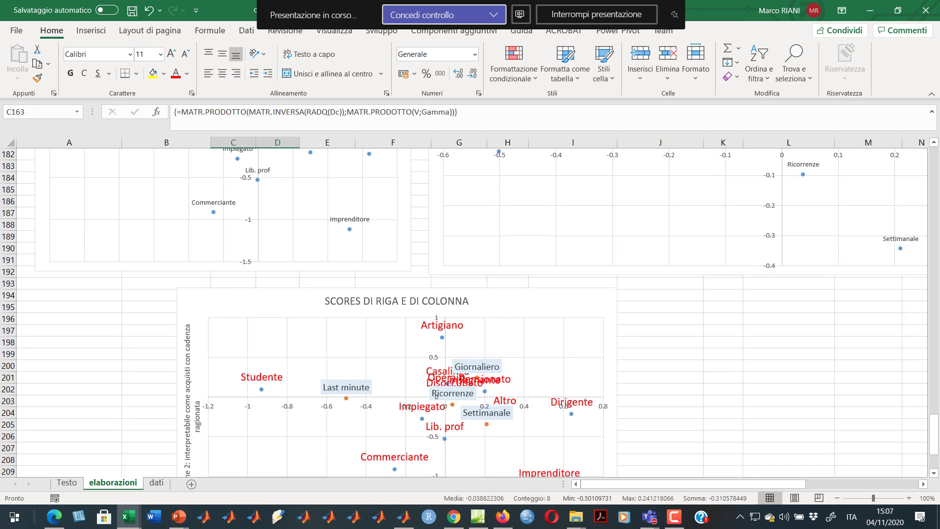
scroll(470, 313, down, 3)
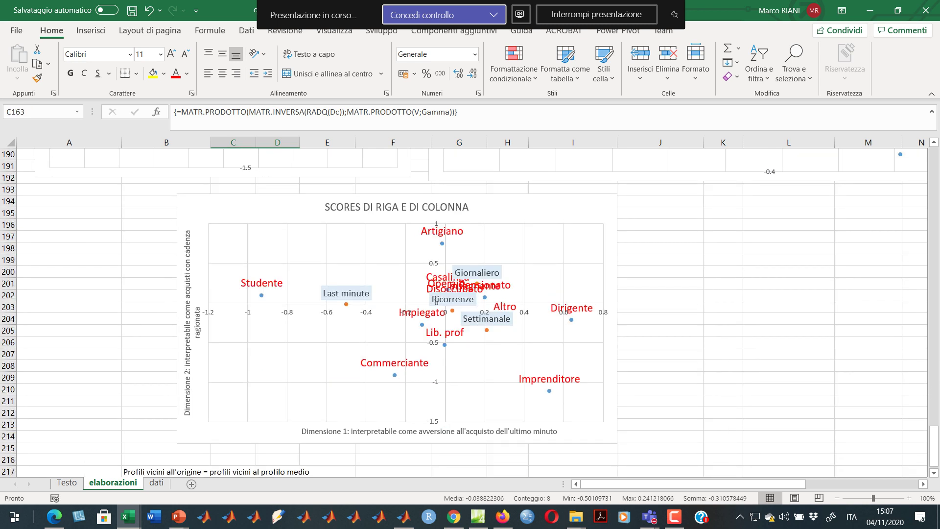
click(563, 211)
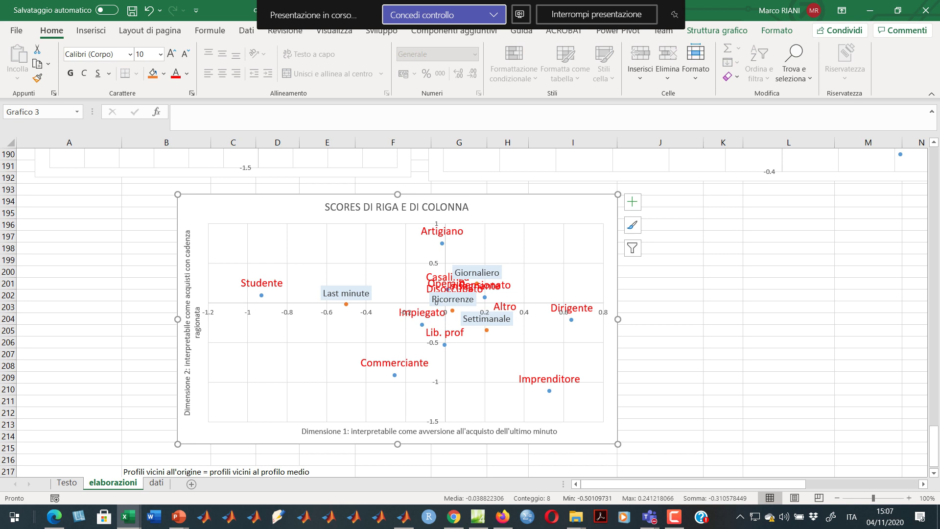
click(571, 319)
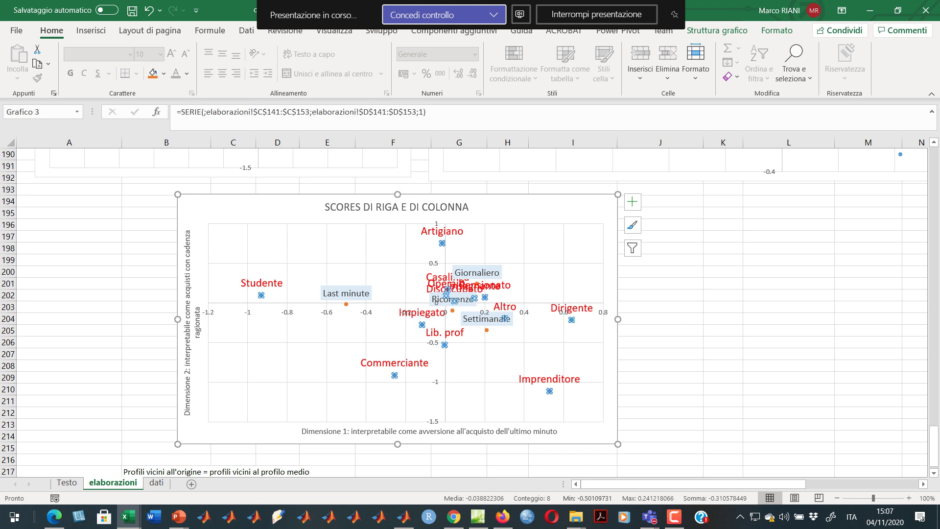
scroll(470, 313, up, 9)
scroll(471, 313, down, 6)
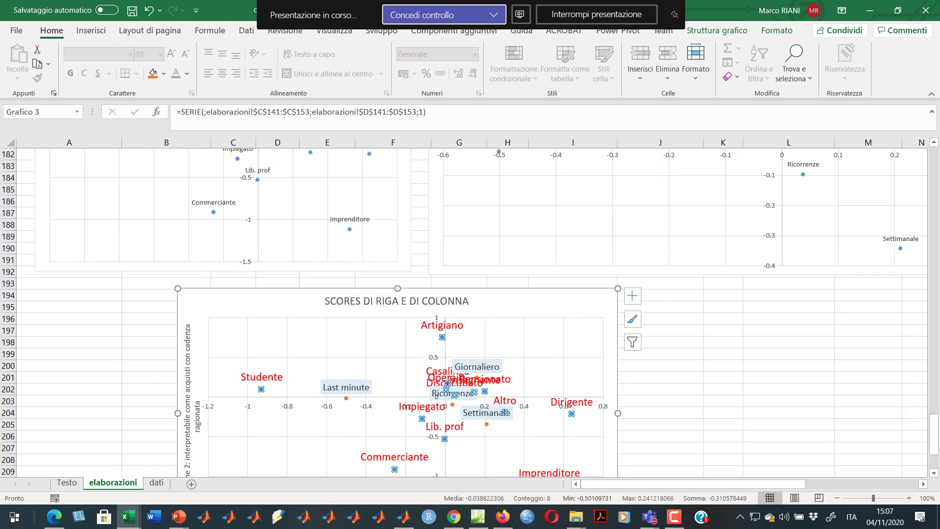
scroll(298, 377, up, 13)
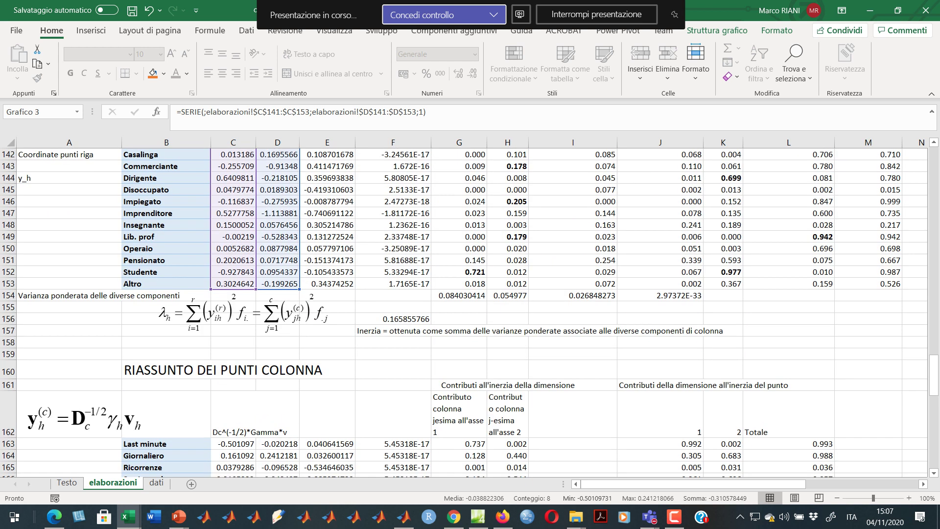
scroll(464, 314, up, 4)
scroll(465, 313, down, 2)
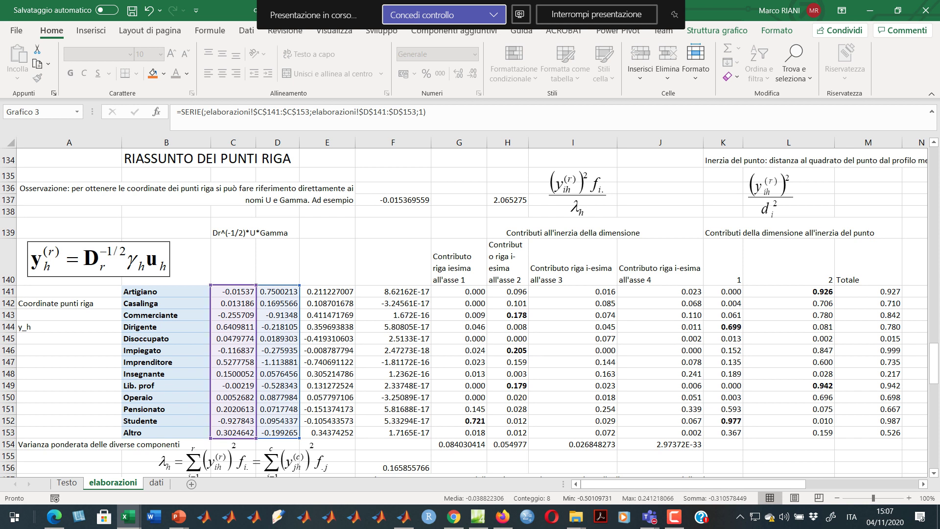
scroll(464, 313, down, 13)
scroll(474, 453, down, 3)
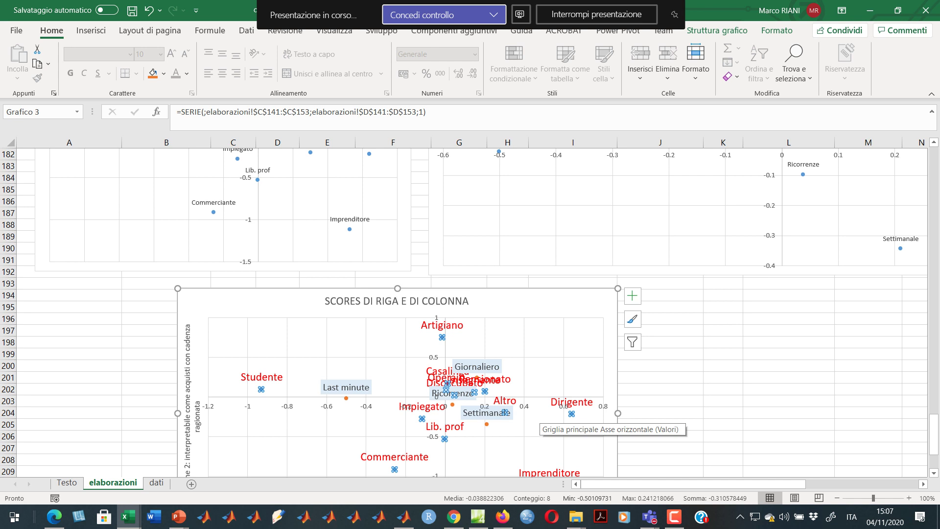
Select the column-score series in the combined chart, examine its source coordinates in C163:D166, and deselect the series.
scroll(538, 421, up, 6)
scroll(538, 421, down, 14)
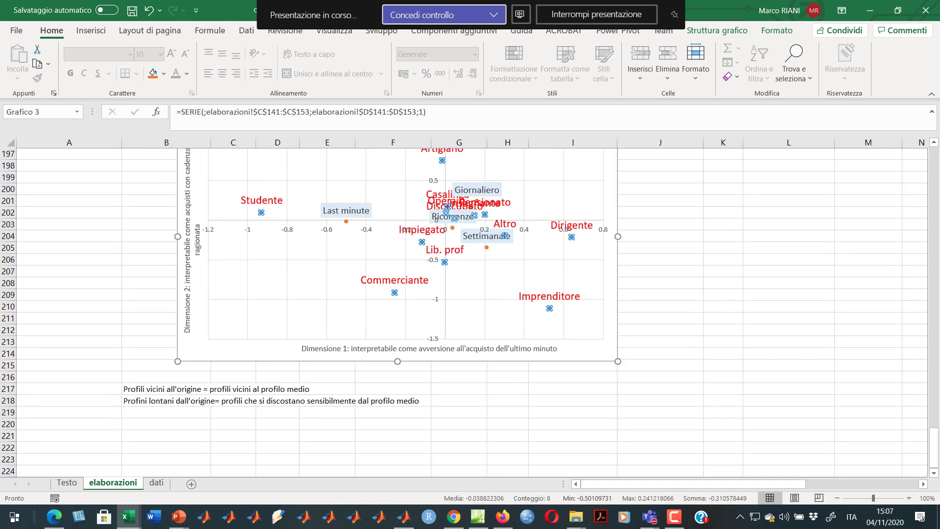
scroll(470, 314, up, 3)
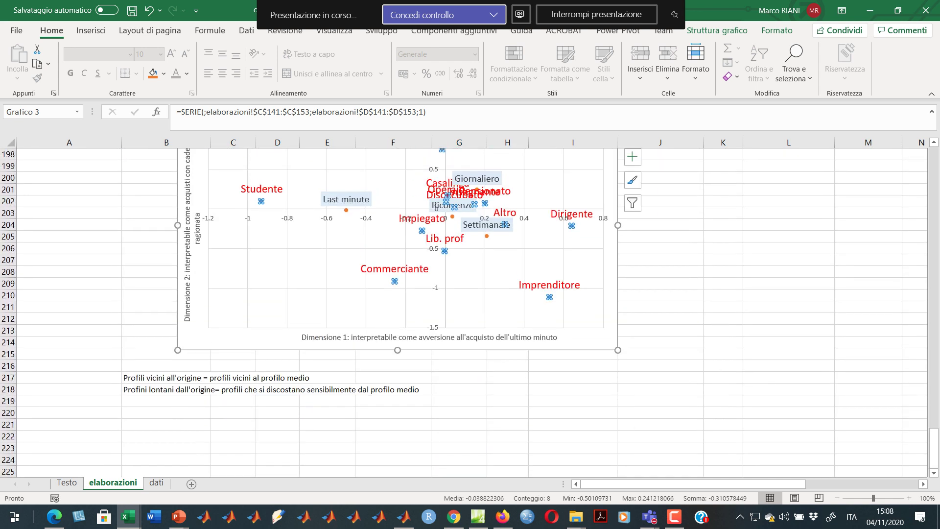
click(452, 217)
scroll(452, 217, up, 10)
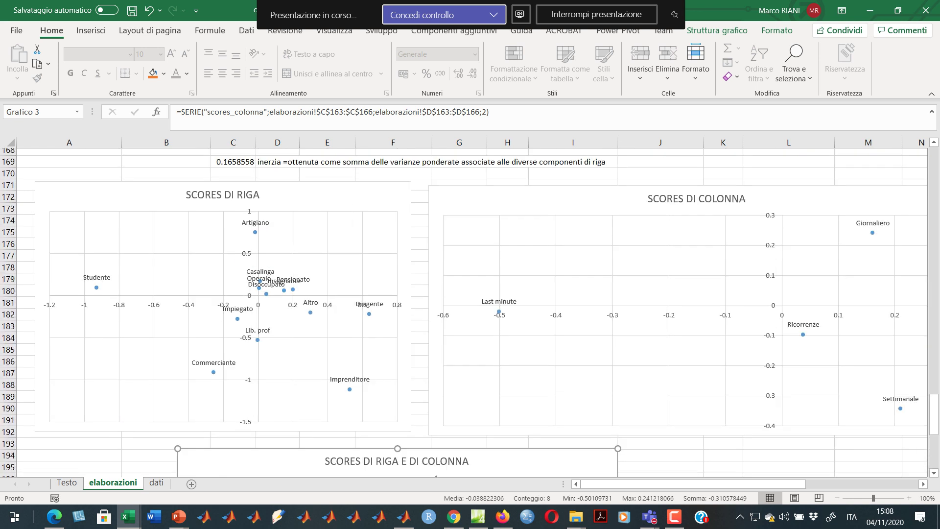
scroll(470, 314, up, 4)
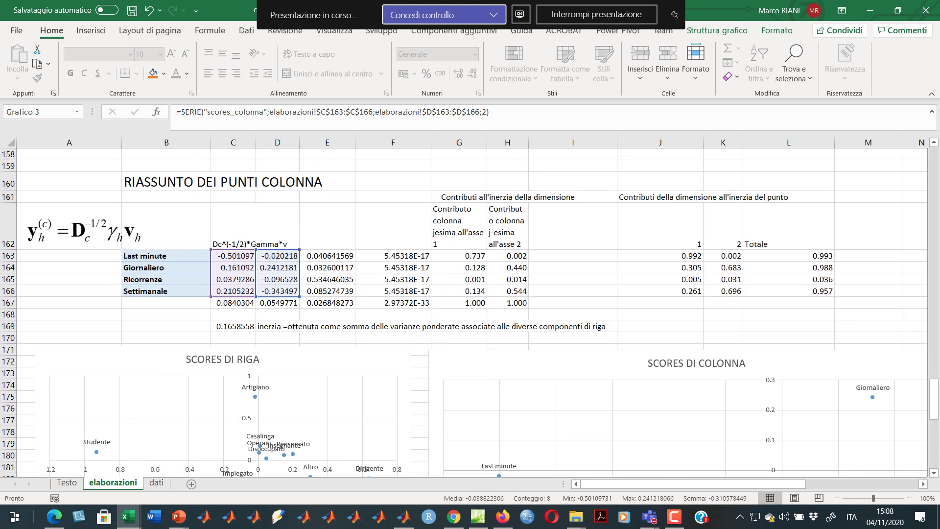
scroll(356, 331, down, 8)
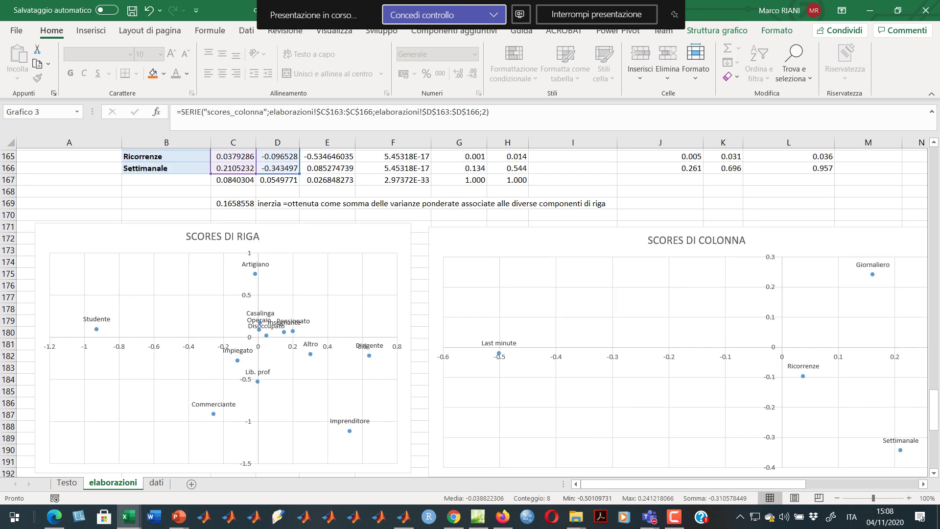
scroll(355, 331, down, 3)
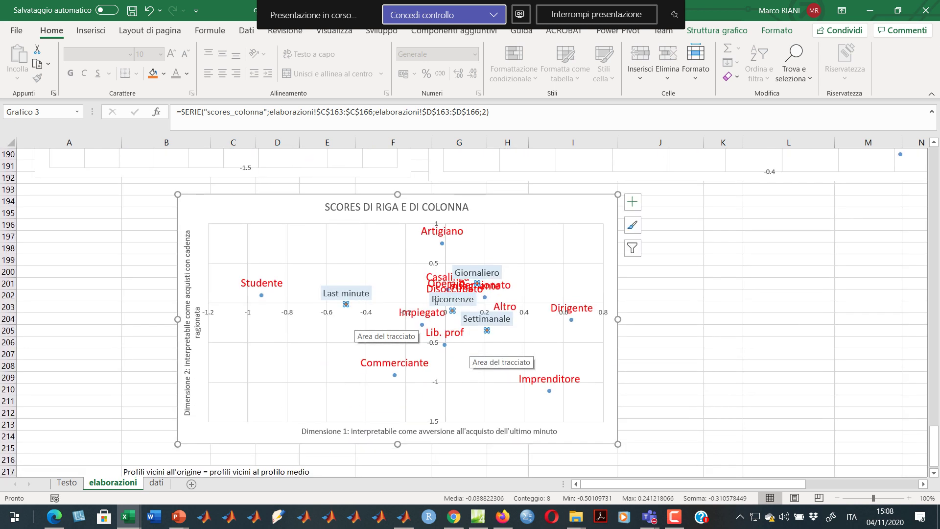
key(Escape)
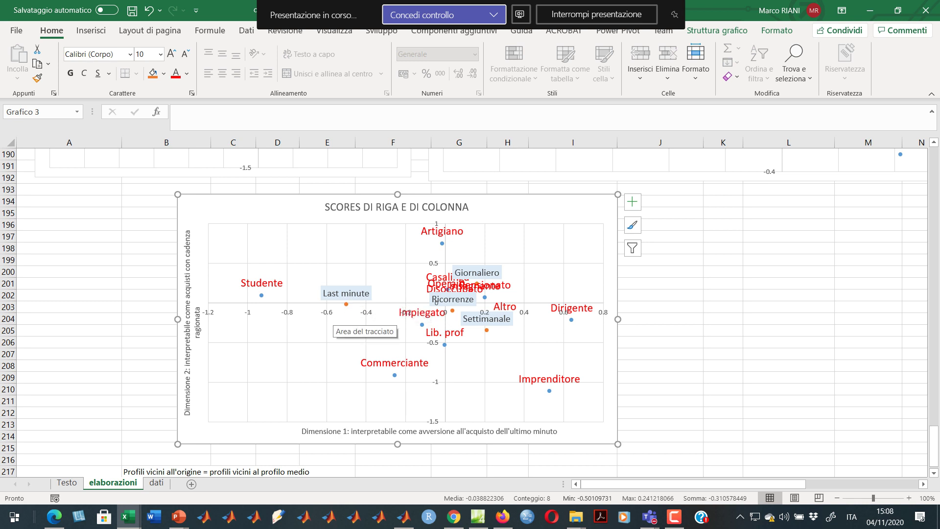
Highlight the row-category and column-category labels in turn to compare their positions, and single out the Giornaliero label.
click(422, 312)
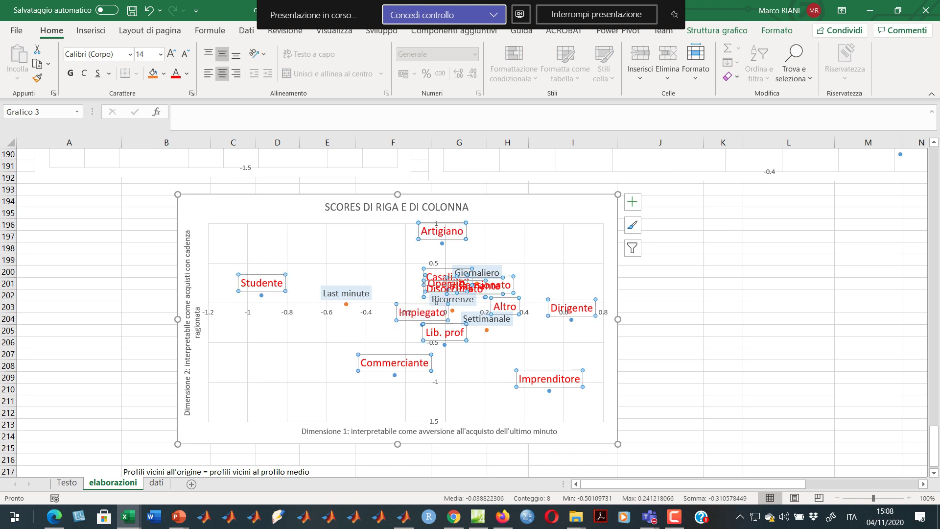
click(452, 299)
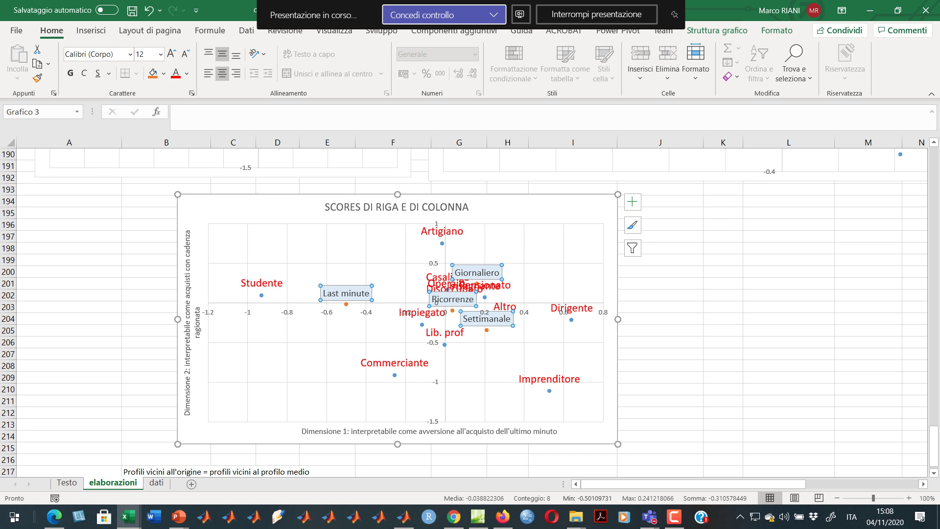
click(422, 312)
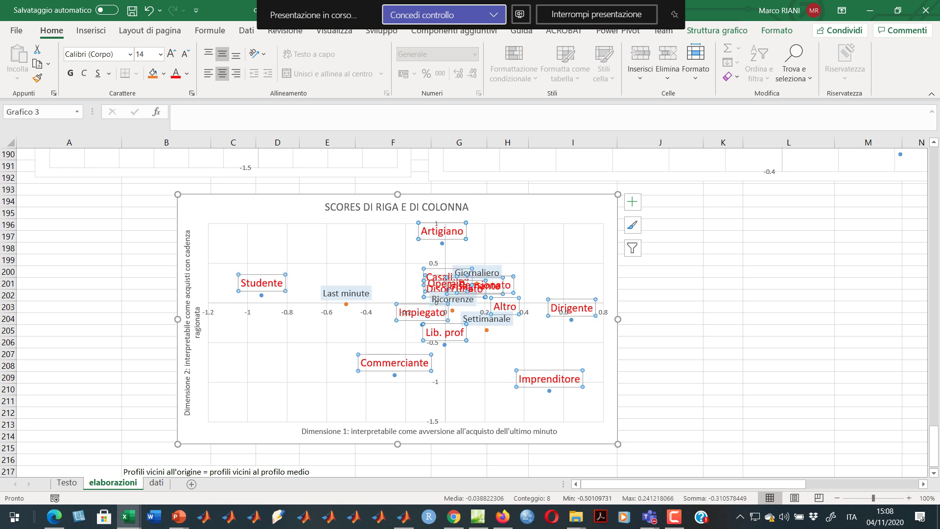
click(453, 300)
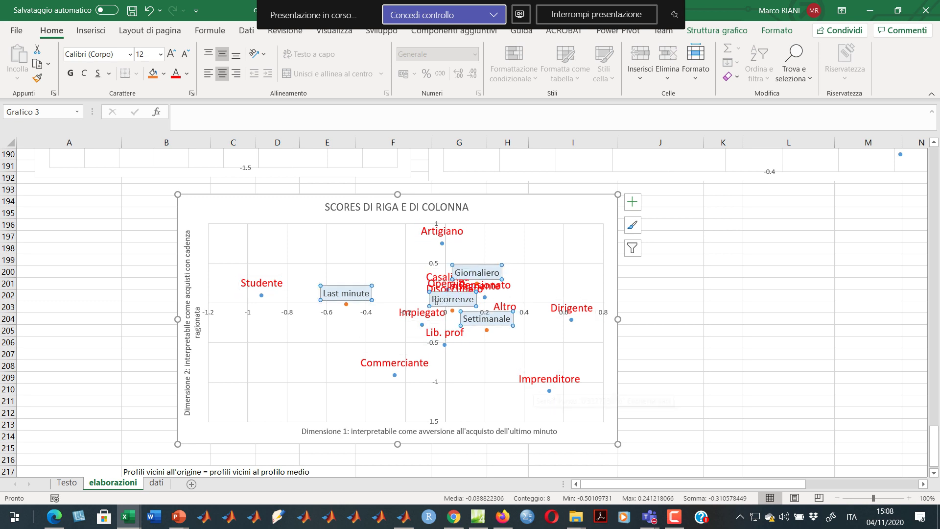
click(477, 273)
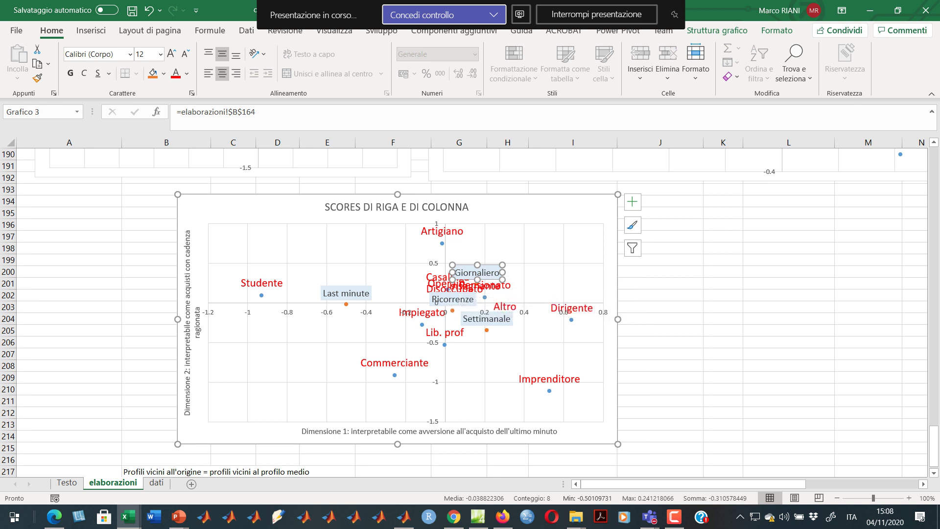
Single out the Commerciante, Studente, Dirigente and Imprenditore labels in the combined chart to examine their positions, and reselect all row labels.
click(495, 285)
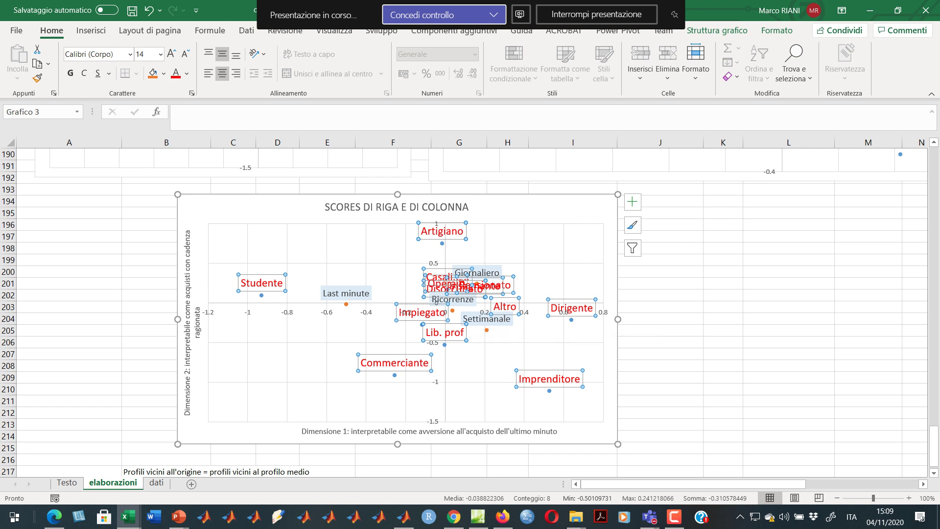
click(394, 363)
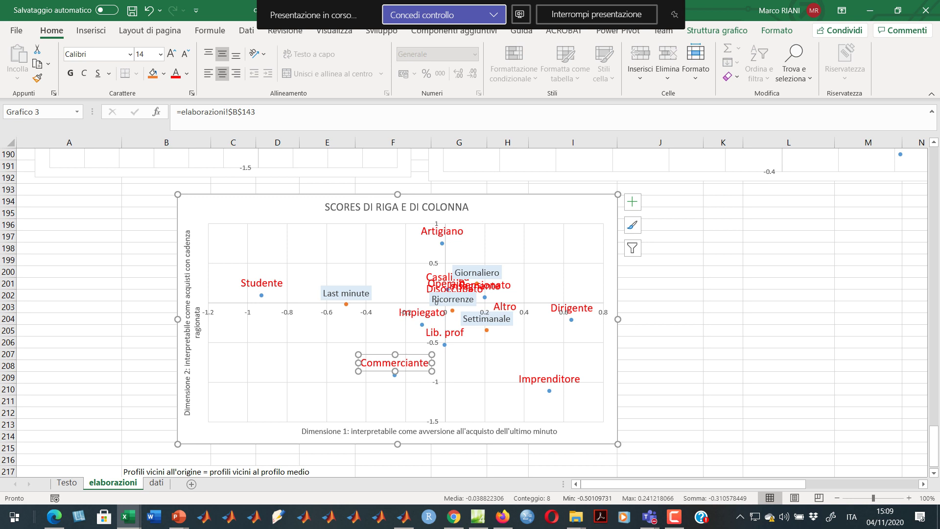
key(Right)
click(262, 283)
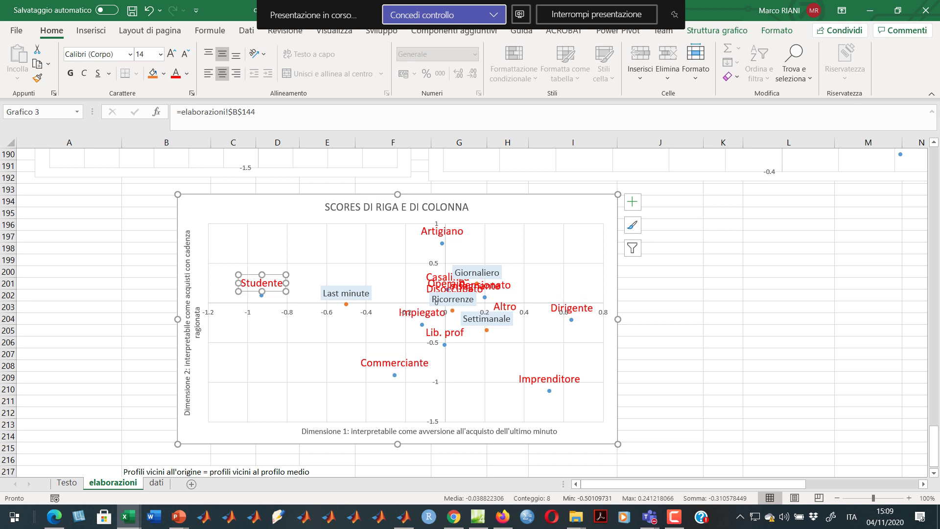
click(571, 308)
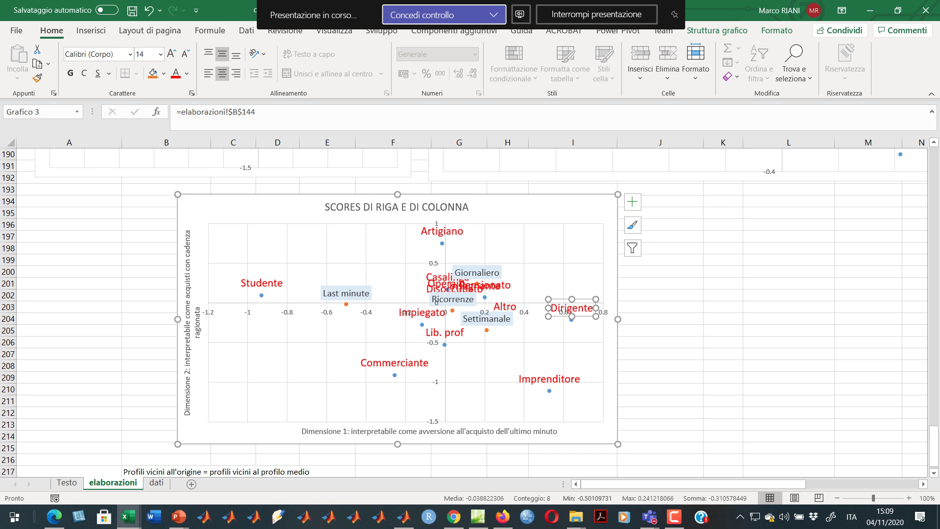
click(549, 379)
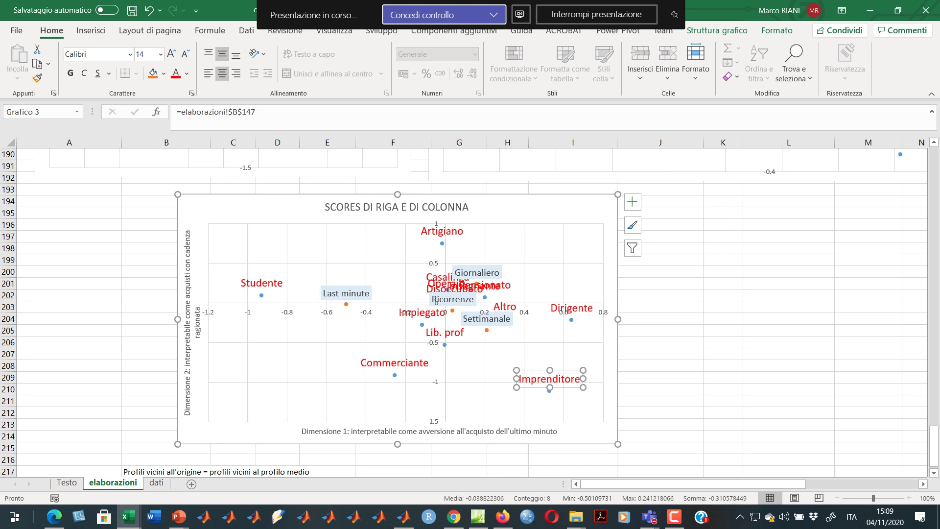
click(490, 362)
click(394, 363)
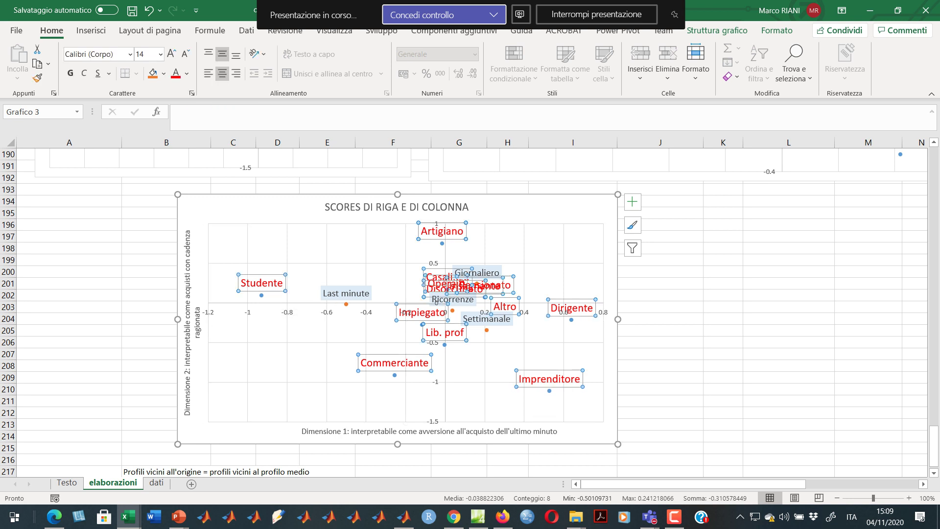
Single out the Studente and Lib. prof labels, cycle through the neighbouring row labels, and highlight the column labels and the row-score series.
click(261, 283)
click(445, 332)
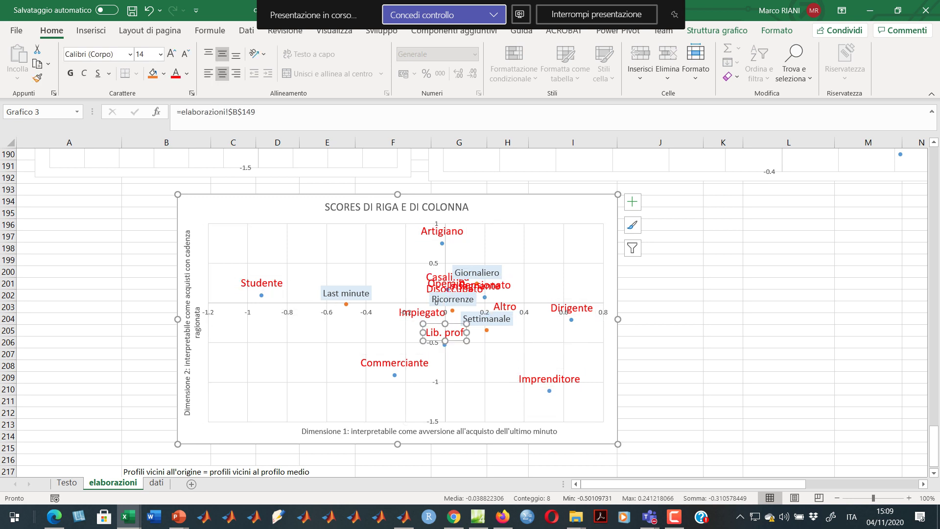
key(Left)
key(Left)
key(Left)
key(Right)
key(Right)
key(Right)
key(Right)
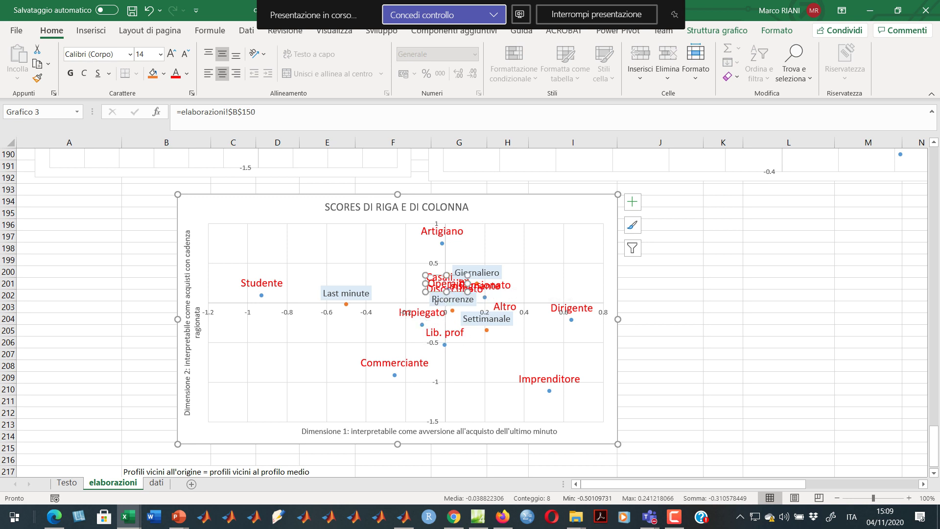
key(Right)
click(434, 296)
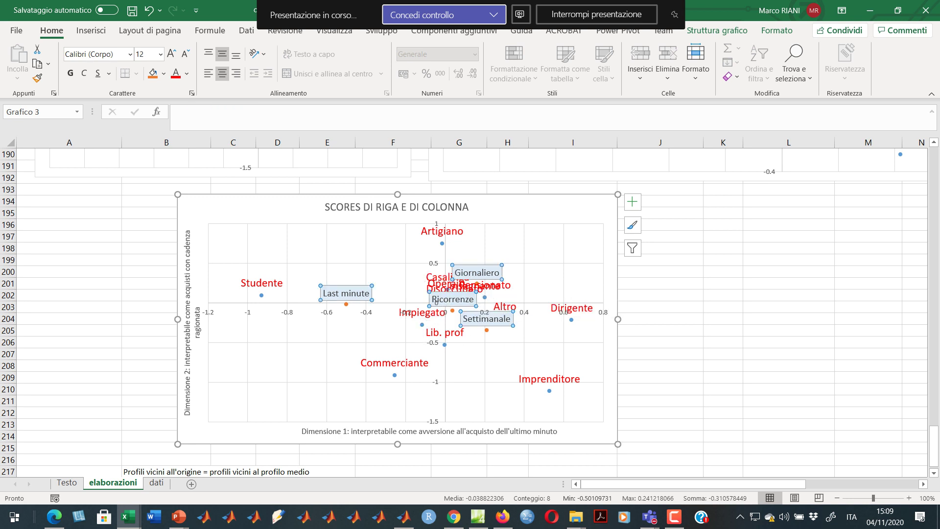
key(Down)
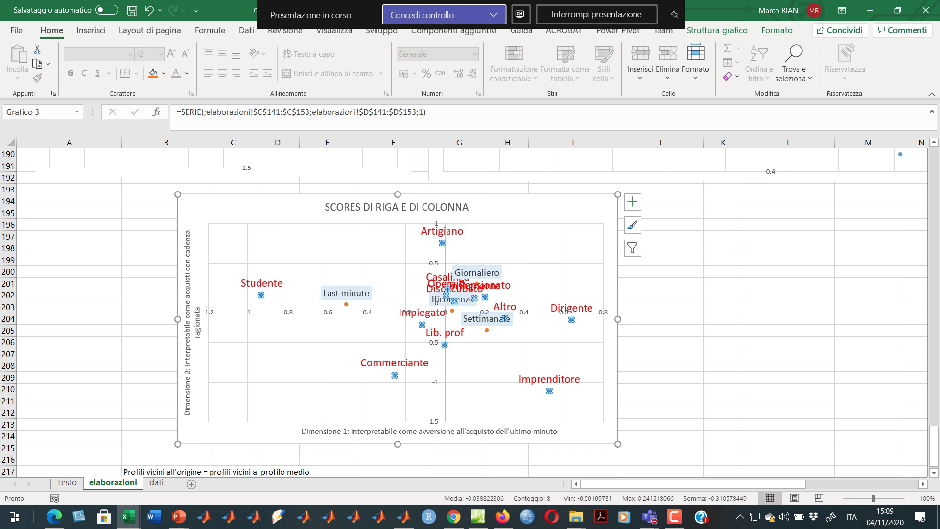
Switch to the PowerPoint presentation and show slide 31, BONTA' DELL'ANALISI (p. 282).
key(alt+Tab)
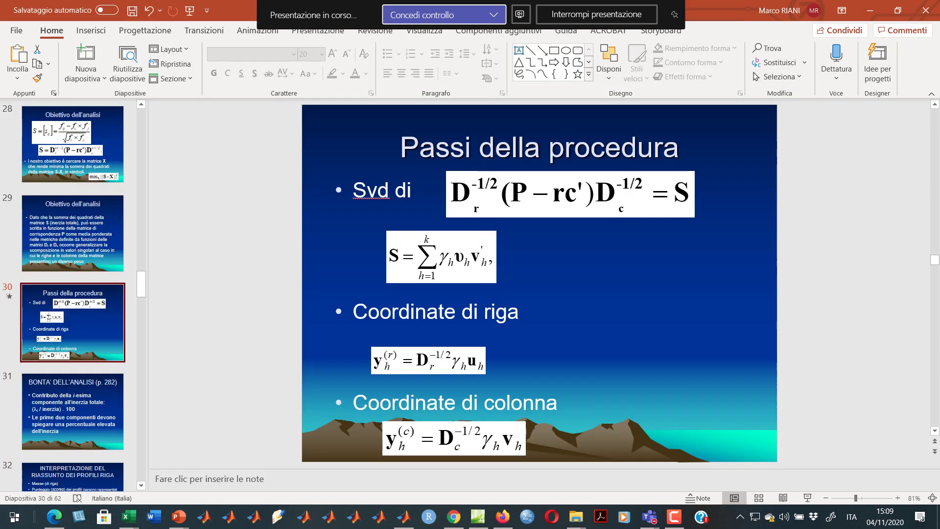
key(Down)
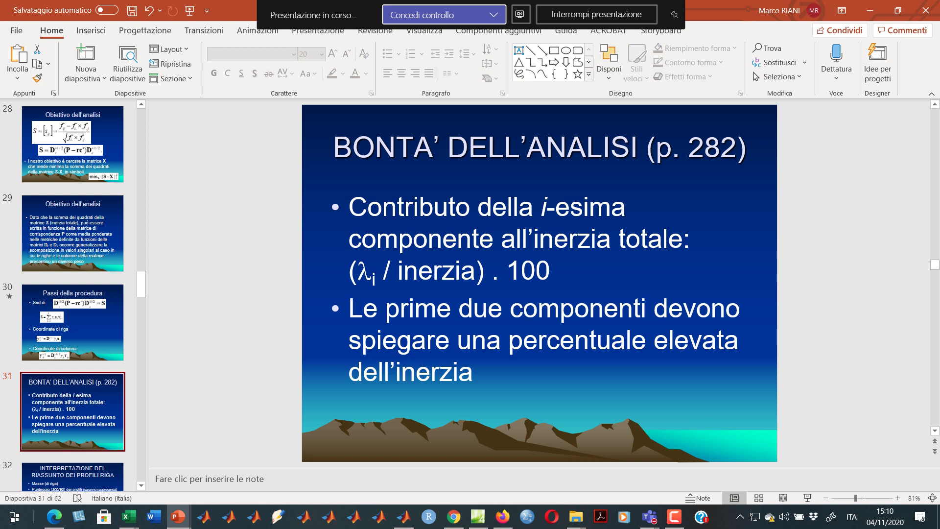
Switch to the Excel workbook and single out the column-coordinate formula in the RIASSUNTO DEI PUNTI COLONNA section.
key(alt+Tab)
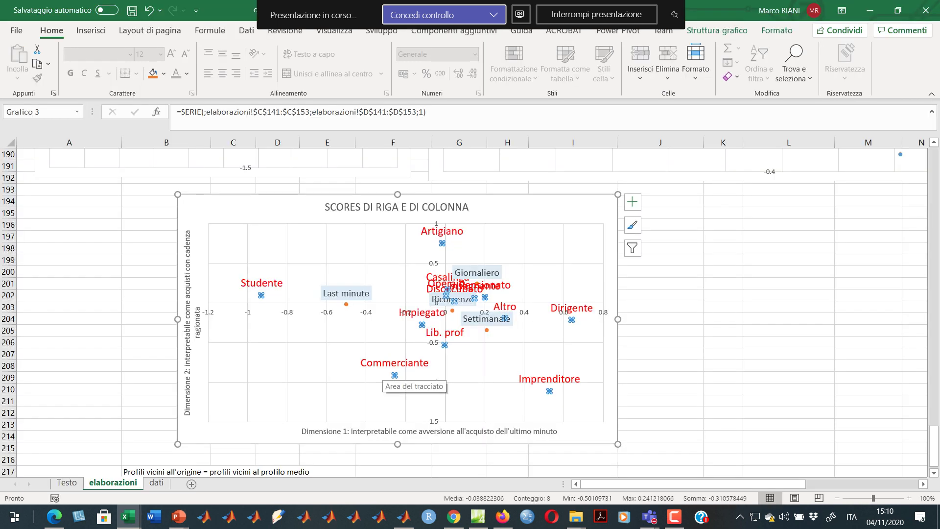
click(147, 353)
scroll(147, 354, up, 11)
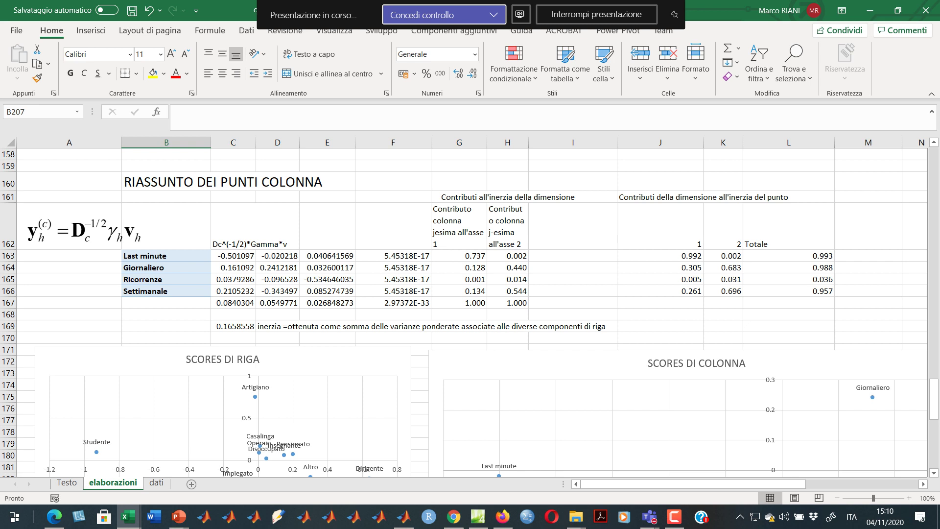
click(83, 230)
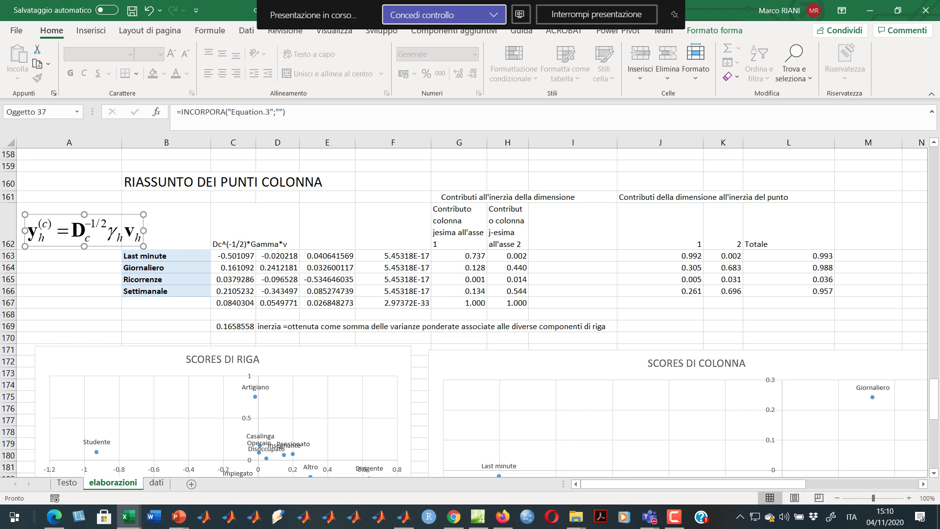
Switch to the Microsoft Whiteboard in Firefox, show an empty area, and recheck the column-coordinate formula in the workbook.
click(503, 516)
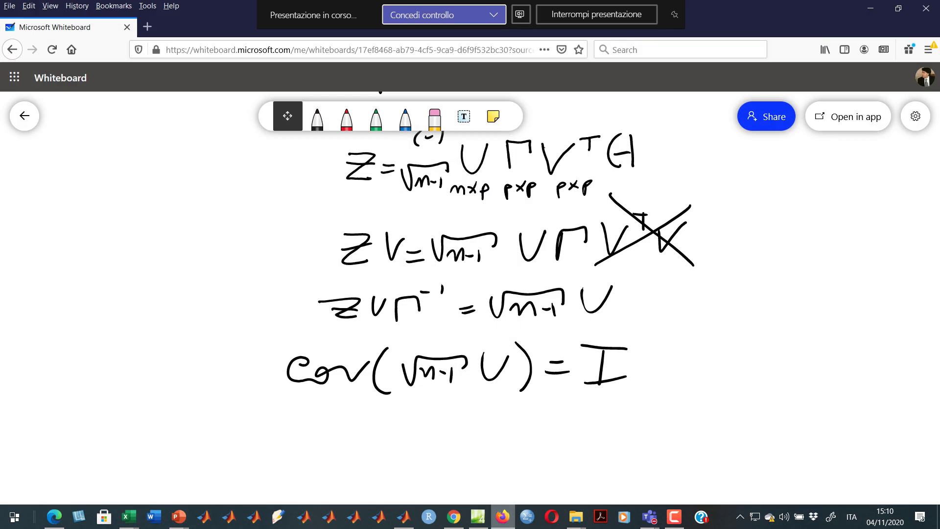
scroll(470, 298, down, 7)
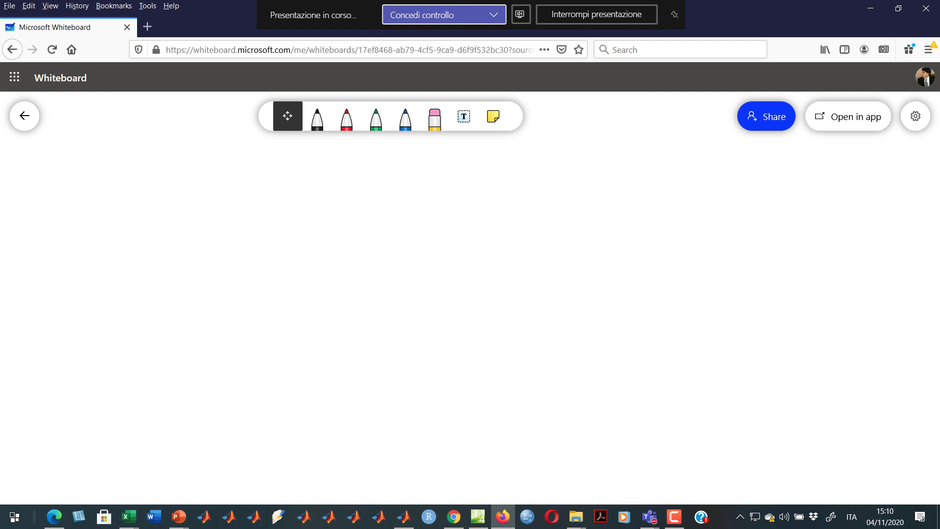
key(alt+Tab)
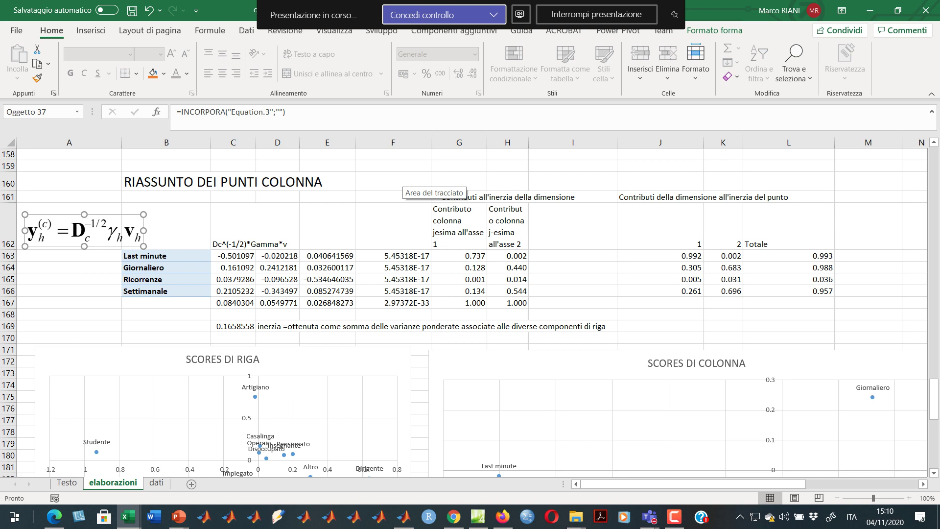
key(alt+Tab)
key(alt+Tab)
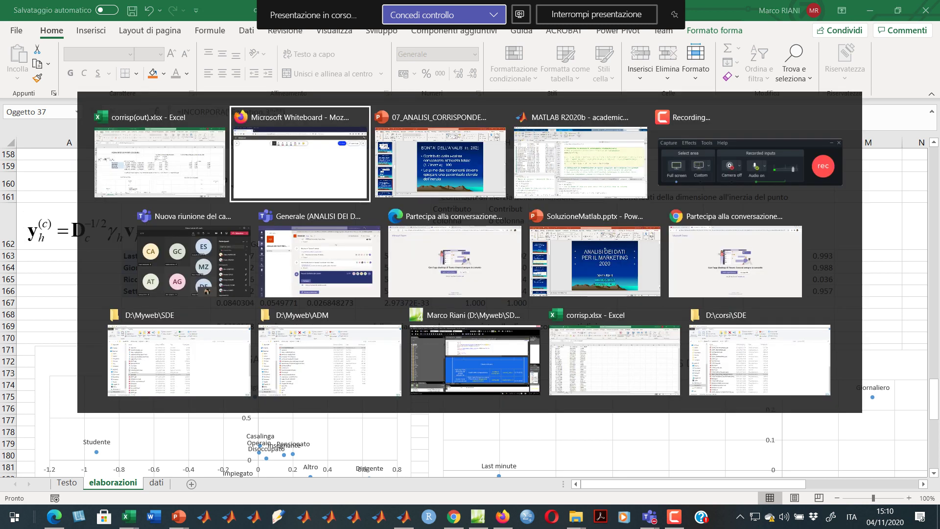
key(alt+Tab)
key(alt+Tab)
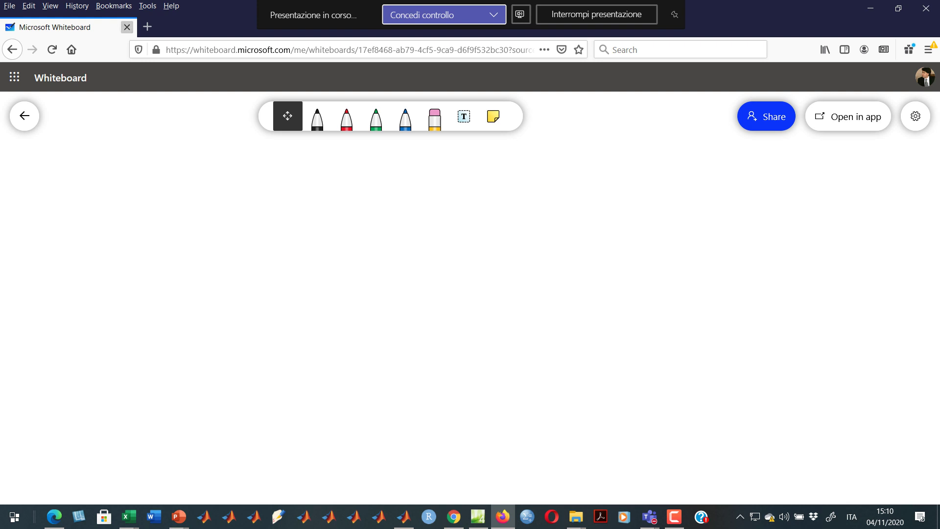
Close the Whiteboard page, relaunch Whiteboard from Outlook on the web, and reopen the most recently edited board.
click(126, 27)
click(502, 517)
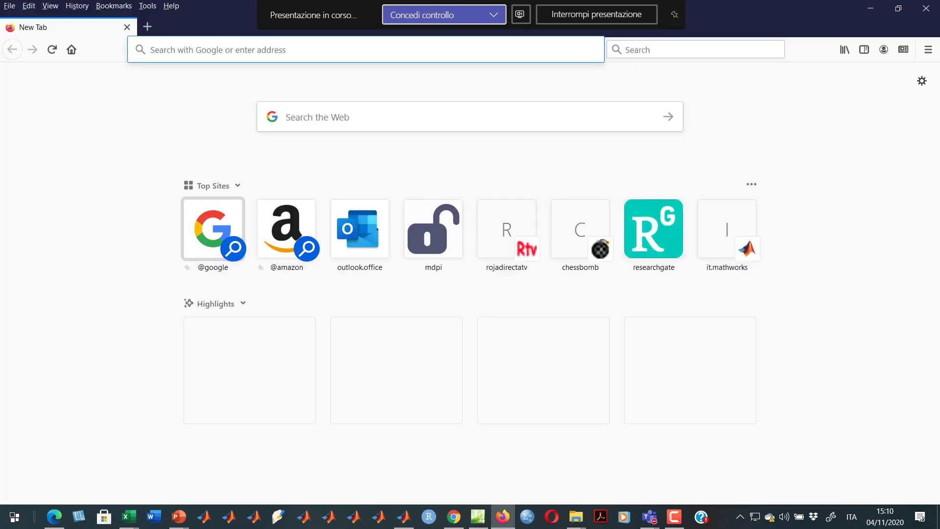
click(360, 229)
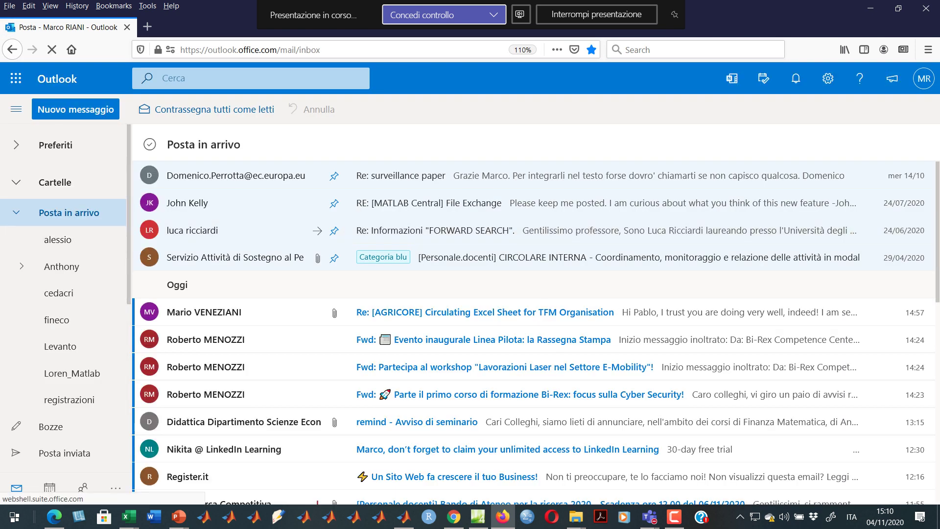
click(16, 78)
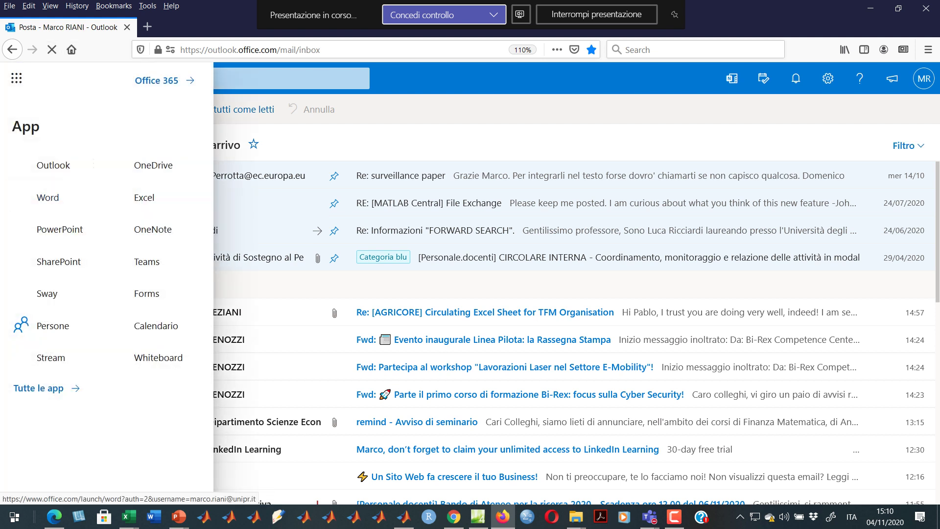
click(158, 357)
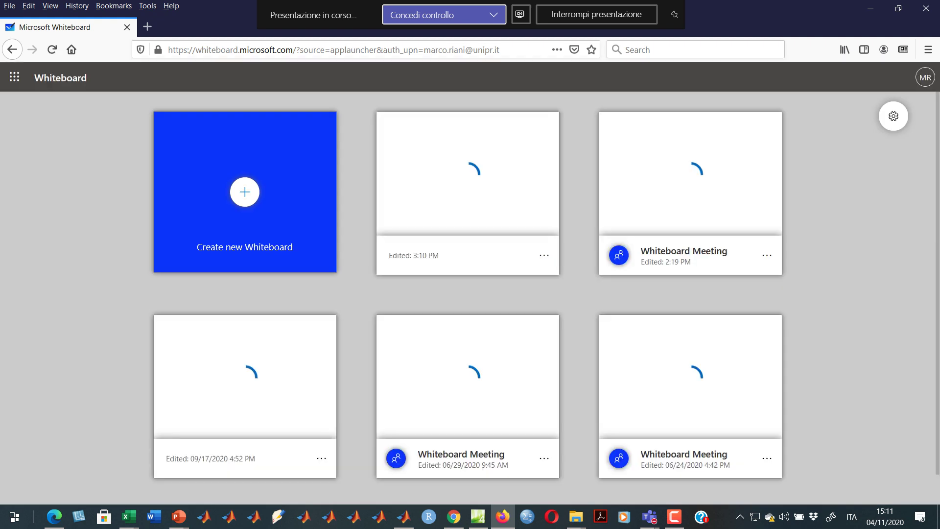
click(468, 193)
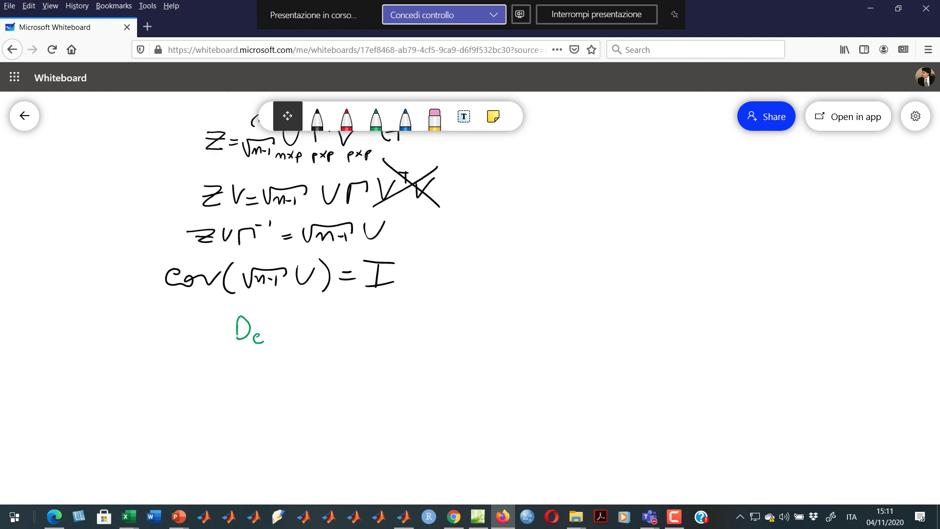
Return to the Excel workbook and review the singular value decomposition and the row-coordinate formula under RIASSUNTO DEI PUNTI RIGA.
key(alt+Tab)
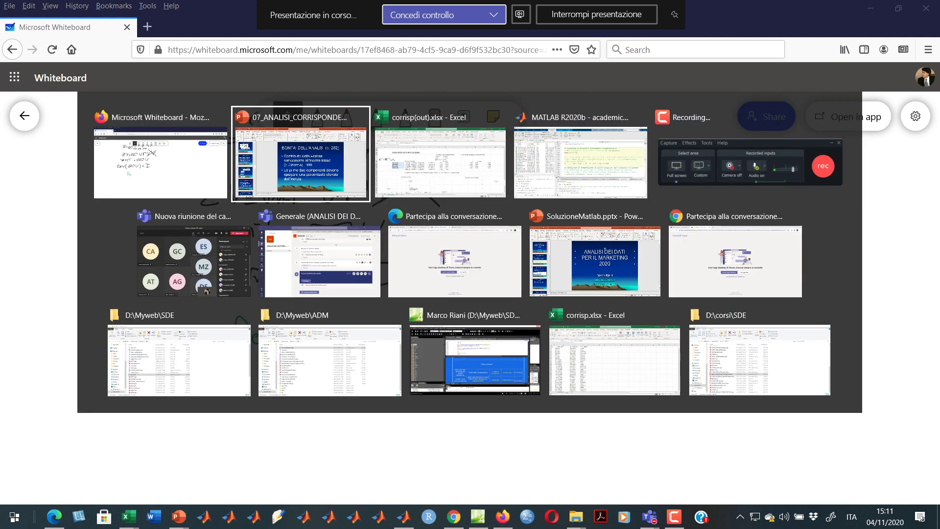
key(alt+Tab)
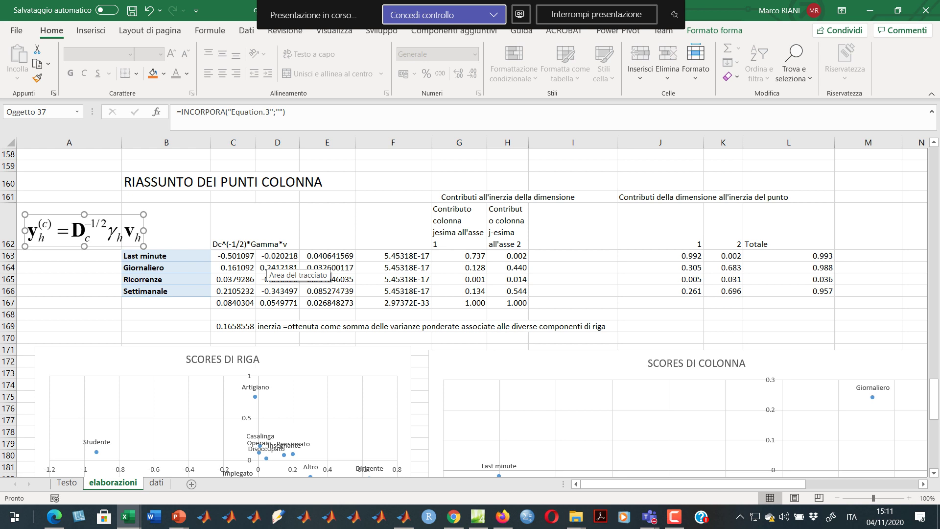
scroll(274, 267, up, 5)
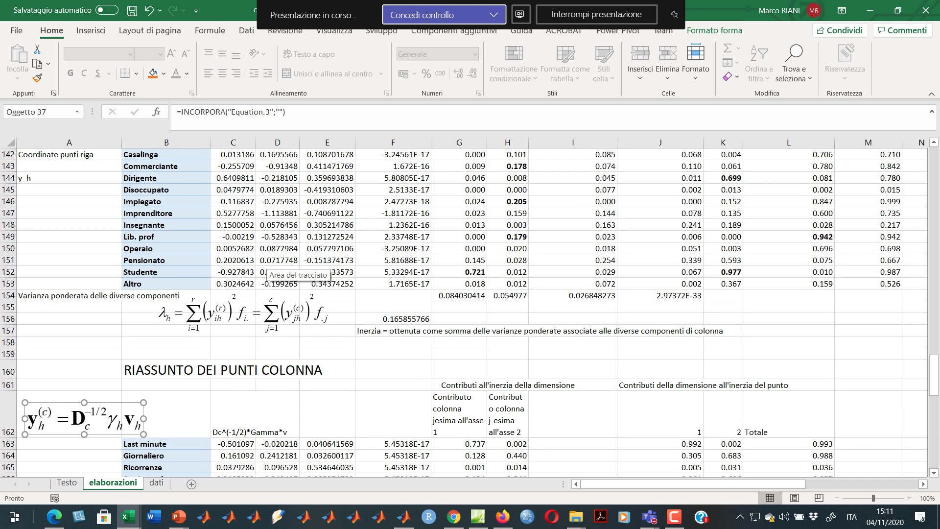
scroll(274, 267, up, 8)
scroll(274, 269, up, 8)
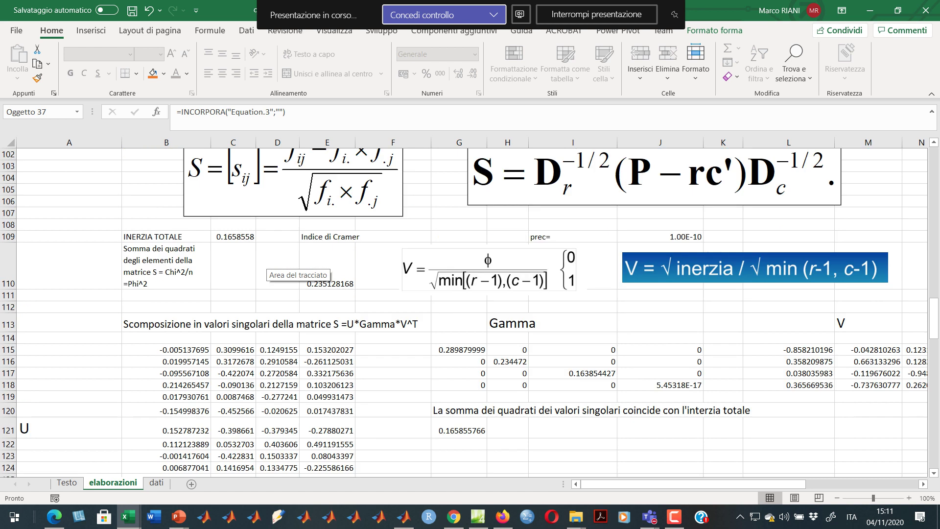
scroll(275, 269, down, 5)
scroll(274, 269, down, 5)
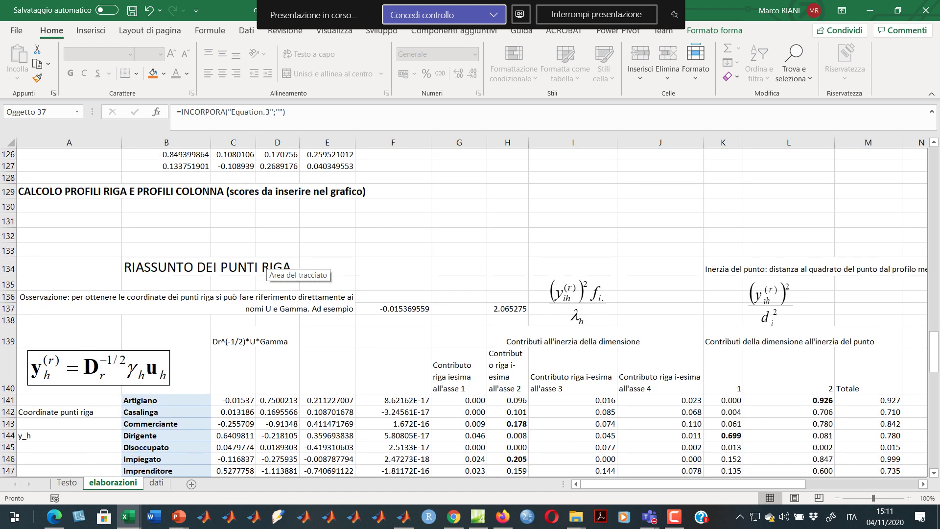
scroll(274, 269, down, 3)
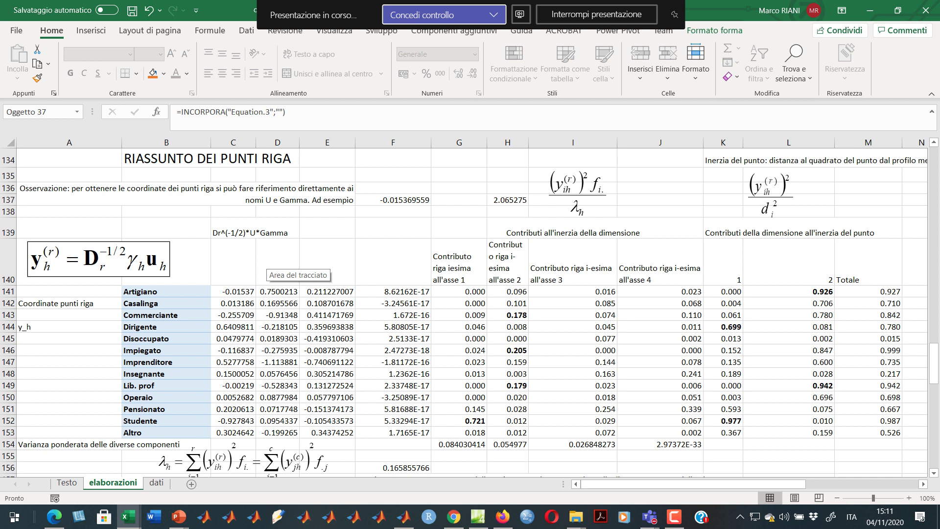
Switch back to the whiteboard and handwrite the transposed column coordinates (Dc^-1/2 Γ V)^T in green below the coordinate formulas.
key(alt+Tab)
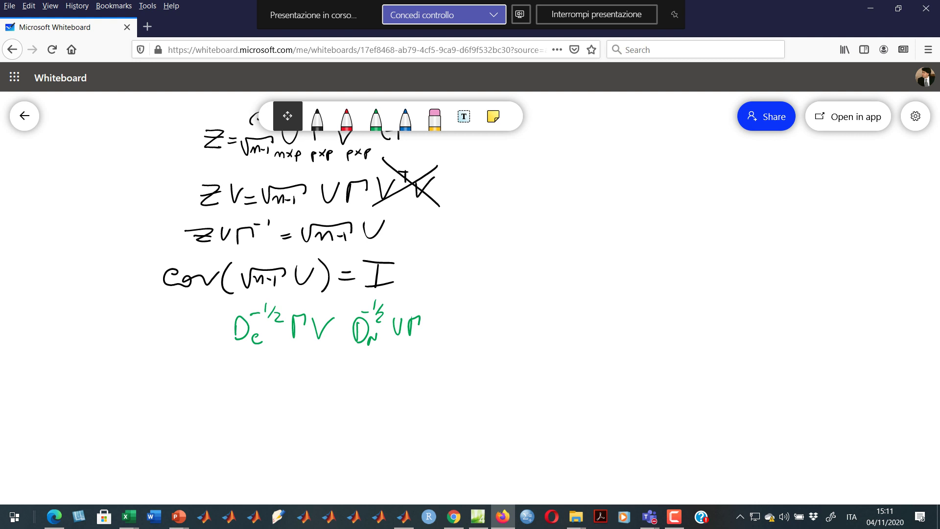
mouse_move(169, 374)
mouse_down()
mouse_move(169, 392)
mouse_move(190, 396)
mouse_up()
drag(184, 375, 190, 374)
drag(198, 364, 201, 376)
drag(206, 375, 213, 383)
drag(162, 365, 169, 404)
drag(223, 378, 223, 394)
drag(223, 378, 233, 393)
mouse_move(240, 379)
mouse_down()
mouse_move(250, 378)
mouse_move(256, 400)
mouse_up()
mouse_move(262, 365)
mouse_down()
mouse_move(260, 375)
mouse_move(267, 364)
mouse_up()
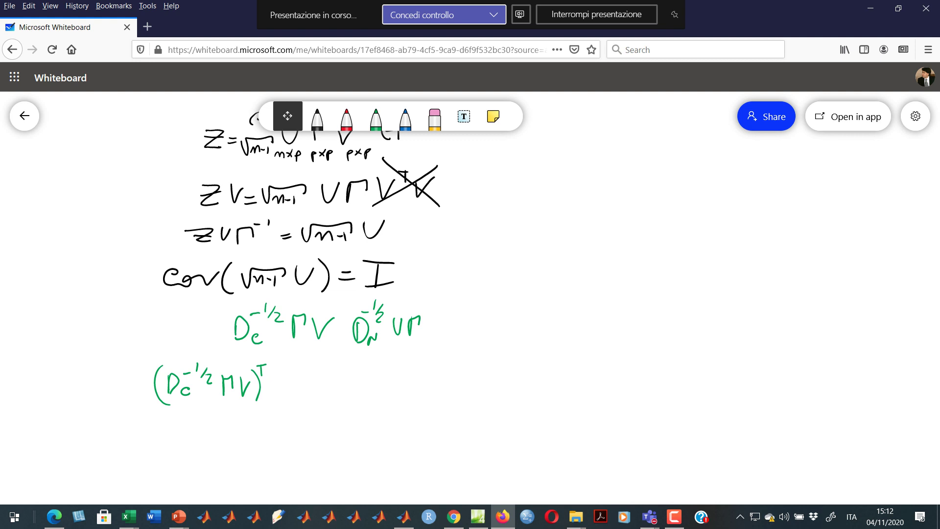
Continue the green expression with the product Dc (Dc^-1/2 Γ V) on the same line.
drag(272, 375, 273, 392)
mouse_move(272, 376)
mouse_down()
mouse_move(273, 391)
mouse_move(290, 394)
mouse_up()
drag(306, 370, 309, 393)
mouse_move(309, 376)
mouse_down()
mouse_move(309, 392)
mouse_move(325, 399)
mouse_up()
drag(321, 374, 327, 373)
drag(335, 363, 331, 382)
drag(332, 384, 349, 378)
drag(350, 378, 363, 378)
drag(372, 368, 373, 405)
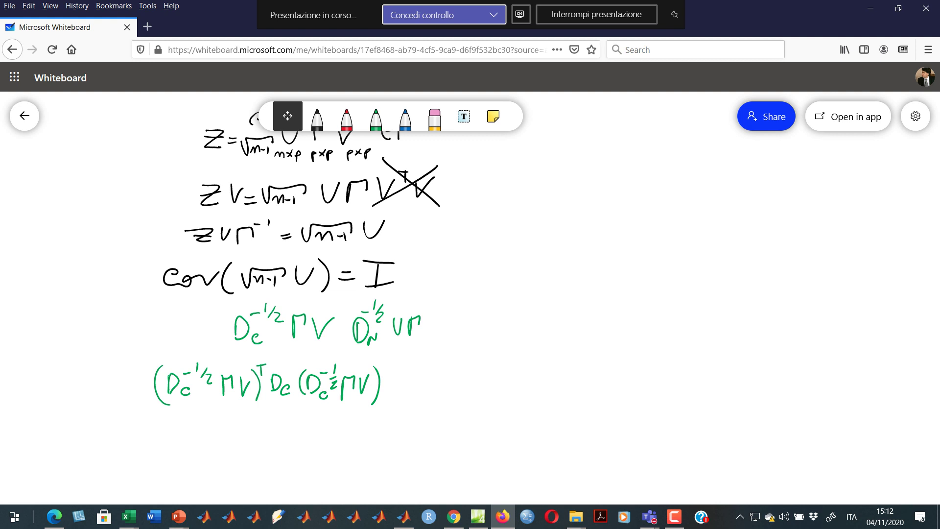
Write the expansion V^T Γ^T Dc^-1/2 Dc Dc^-1/2 Γ V on the line below and strike through the Dc factors.
drag(162, 423, 175, 422)
drag(177, 421, 189, 419)
mouse_move(184, 416)
mouse_down()
mouse_move(184, 427)
mouse_move(210, 426)
mouse_move(224, 410)
mouse_up()
mouse_move(219, 411)
mouse_down()
mouse_move(232, 434)
mouse_move(249, 435)
mouse_up()
drag(242, 413, 247, 413)
mouse_move(256, 407)
mouse_down()
mouse_move(254, 416)
mouse_move(262, 410)
mouse_up()
drag(262, 414, 275, 432)
drag(293, 426, 292, 432)
mouse_move(302, 416)
mouse_down()
mouse_move(302, 435)
mouse_move(323, 436)
mouse_up()
drag(313, 412, 330, 417)
drag(335, 409, 332, 420)
mouse_move(333, 416)
mouse_down()
mouse_move(358, 433)
mouse_move(388, 411)
mouse_up()
drag(233, 433, 322, 408)
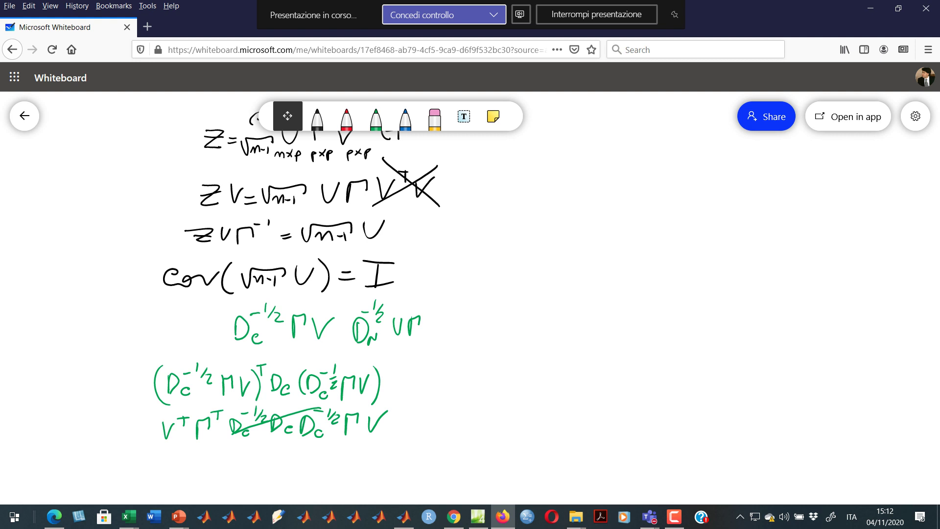
Write the simplified product V^T Λ V below the expanded expression.
drag(281, 446, 308, 442)
mouse_move(301, 443)
mouse_down()
mouse_move(334, 459)
mouse_move(357, 443)
mouse_up()
drag(304, 343, 317, 286)
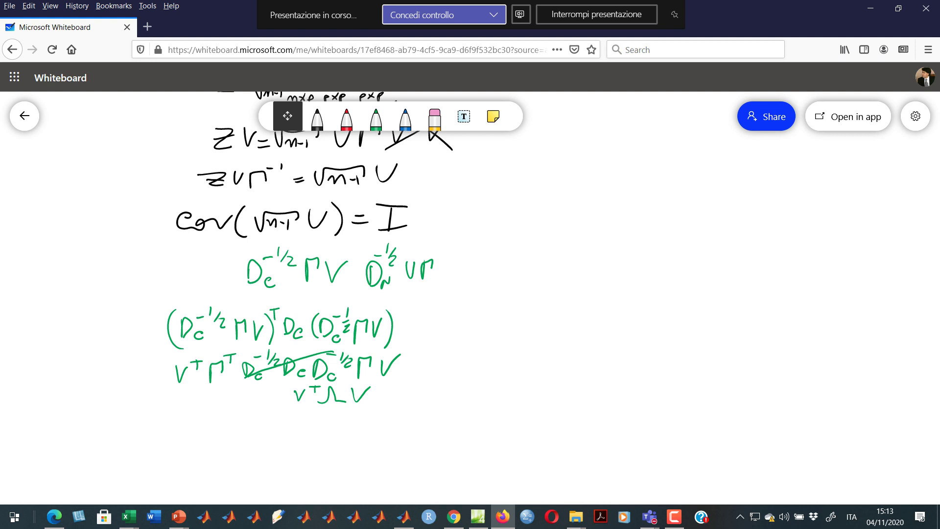
Switch to the corrisp(out).xlsx workbook and highlight the first-dimension row coordinates in C141:C153.
key(alt+Tab)
key(alt+shift+Tab)
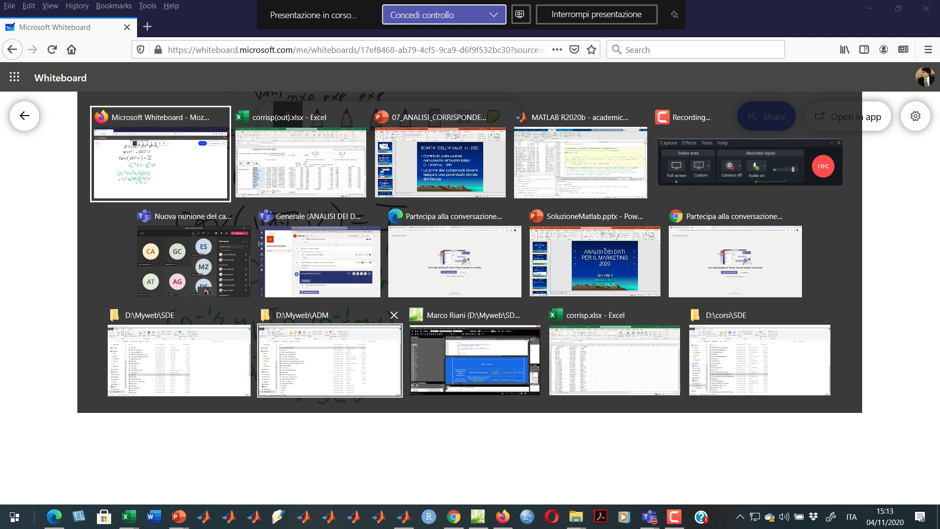
key(alt+Tab)
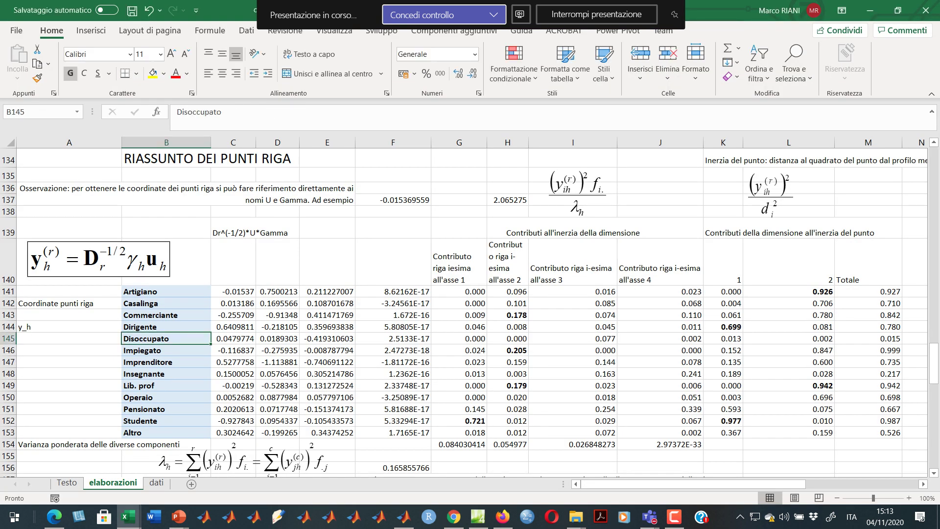
scroll(470, 308, down, 3)
scroll(470, 309, up, 3)
click(233, 304)
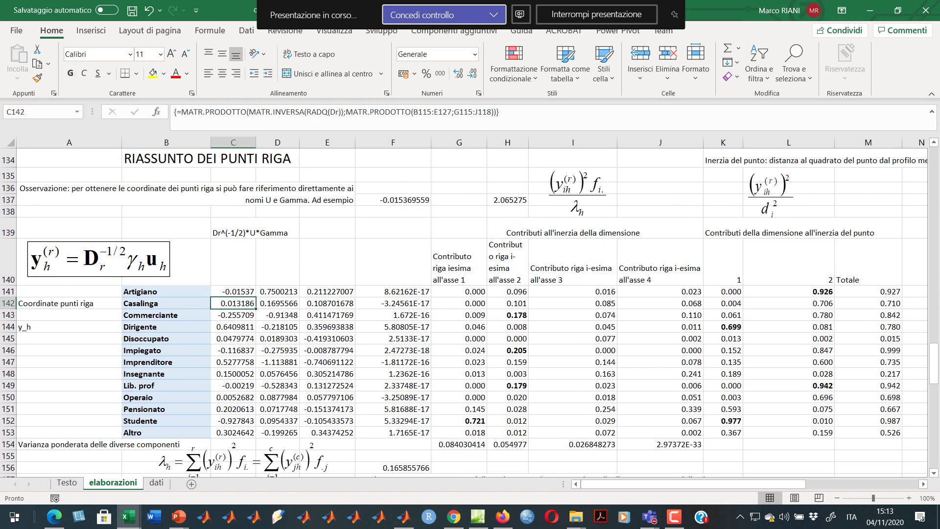
click(233, 350)
drag(233, 291, 233, 432)
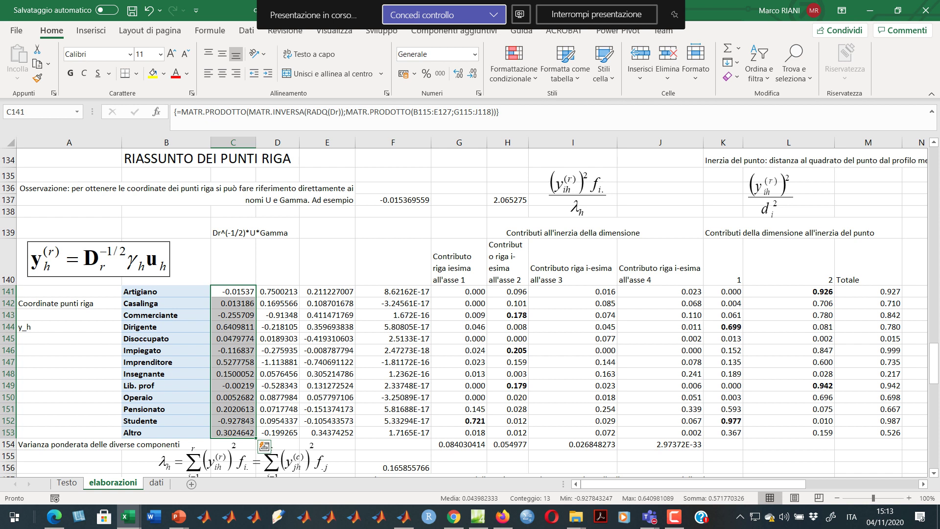
Compare the row-point summary with the column-point summary, and reselect the row coordinates from Artigiano to Altro in C141:C153.
scroll(463, 312, down, 3)
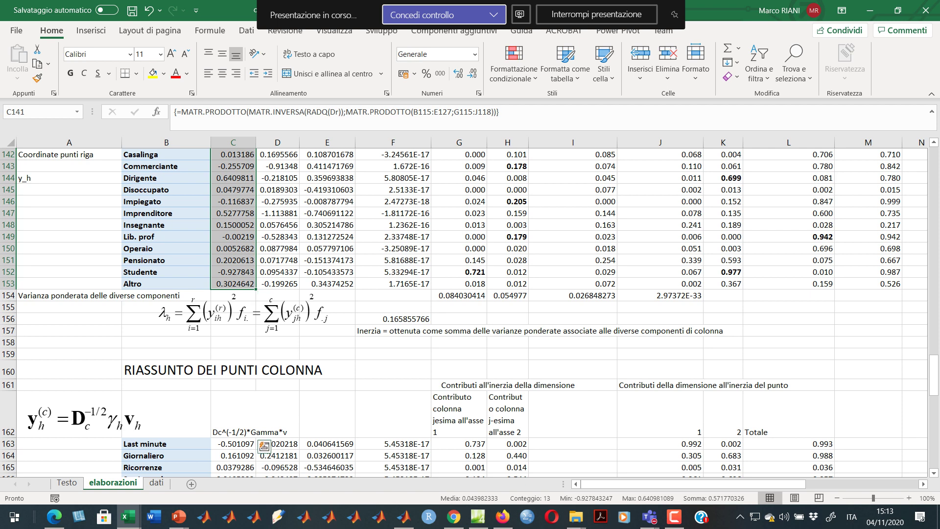
scroll(463, 312, up, 4)
scroll(463, 312, down, 7)
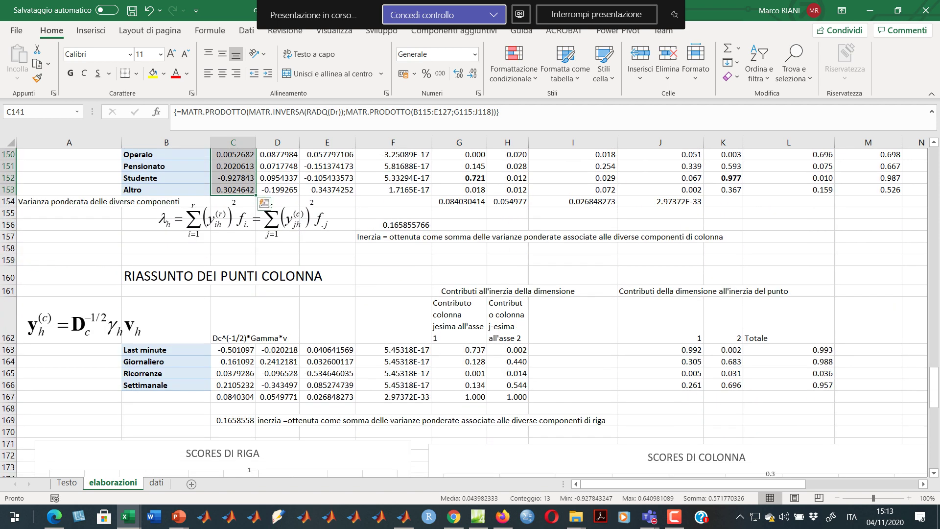
scroll(463, 312, up, 5)
click(233, 304)
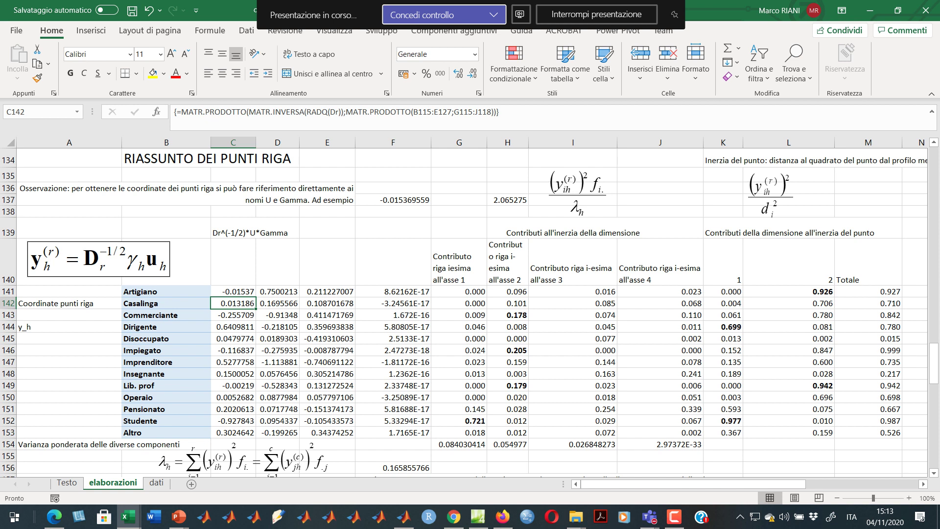
drag(233, 292, 233, 432)
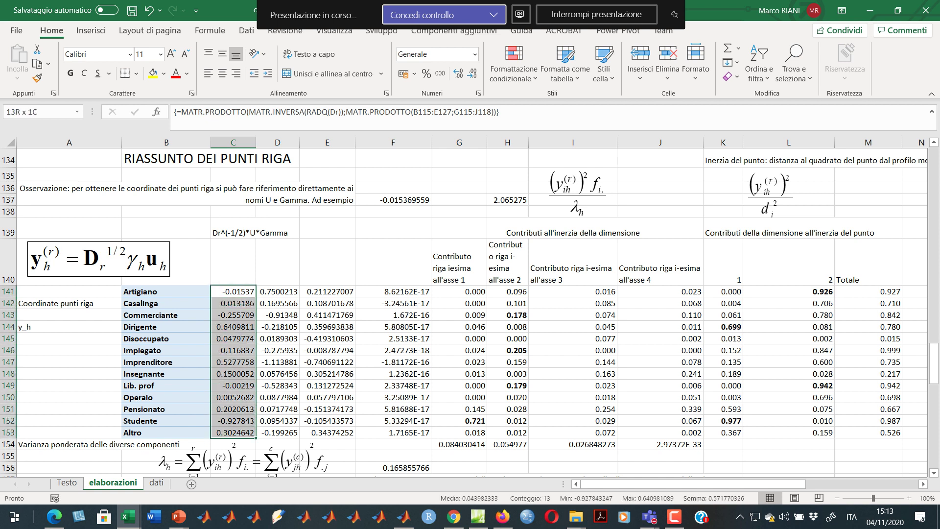
Inspect the formula in F156 that sums the weighted variances of the components.
scroll(464, 312, down, 3)
double_click(393, 319)
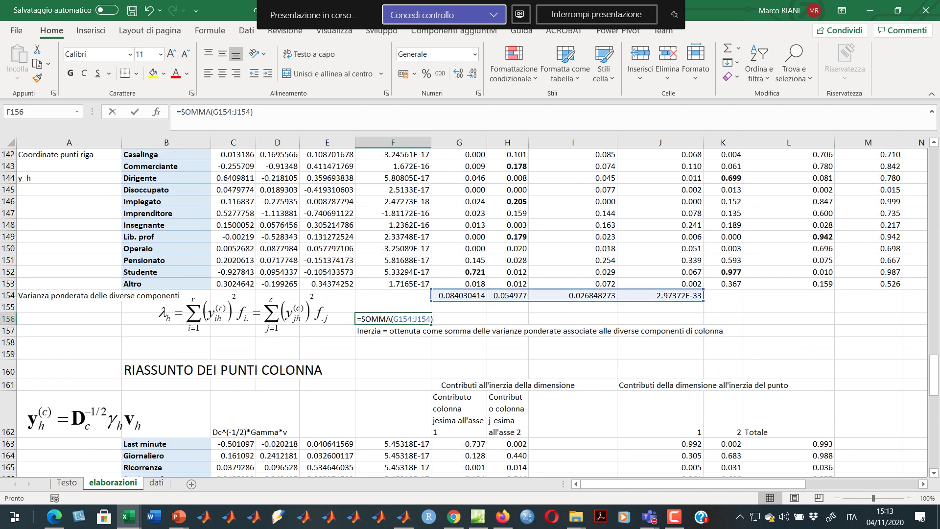
scroll(392, 338, up, 3)
key(Escape)
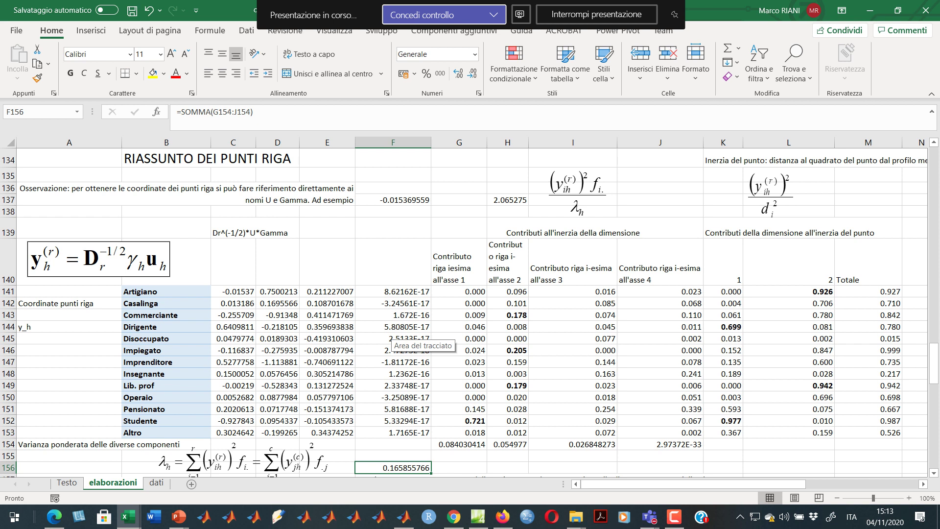
Go through the first-dimension row coordinates one by one from Artigiano (C141) to Dirigente (C144).
click(233, 291)
key(Down)
key(Down)
key(Down)
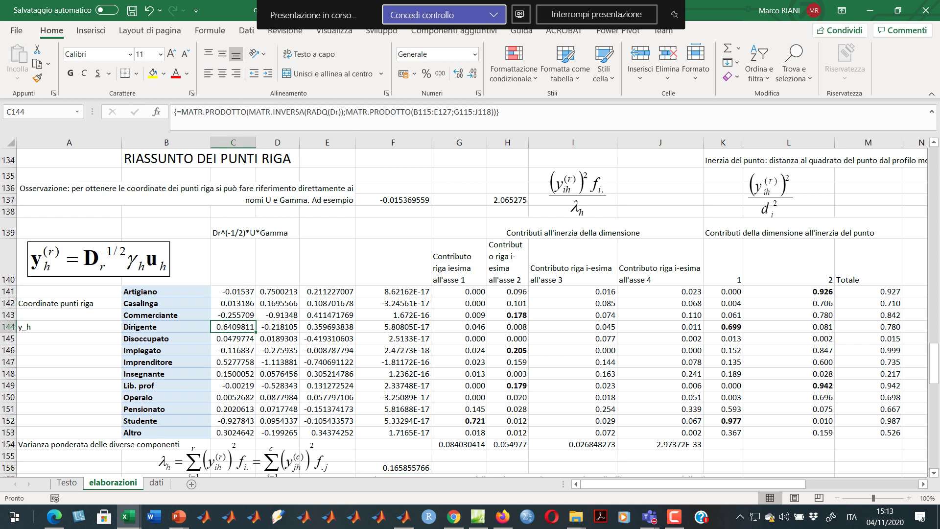
Return through the first-dimension row coordinates from Dirigente to Artigiano in C141.
key(Up)
key(Up)
key(Up)
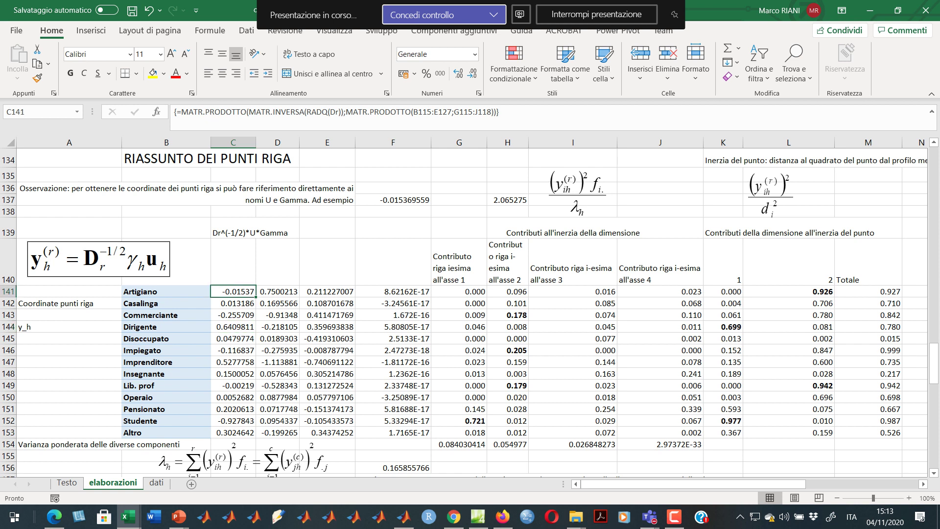
Begin a SOMMA formula in C158 that squares the first-dimension row coordinates, C141:C153^2.
scroll(463, 312, down, 3)
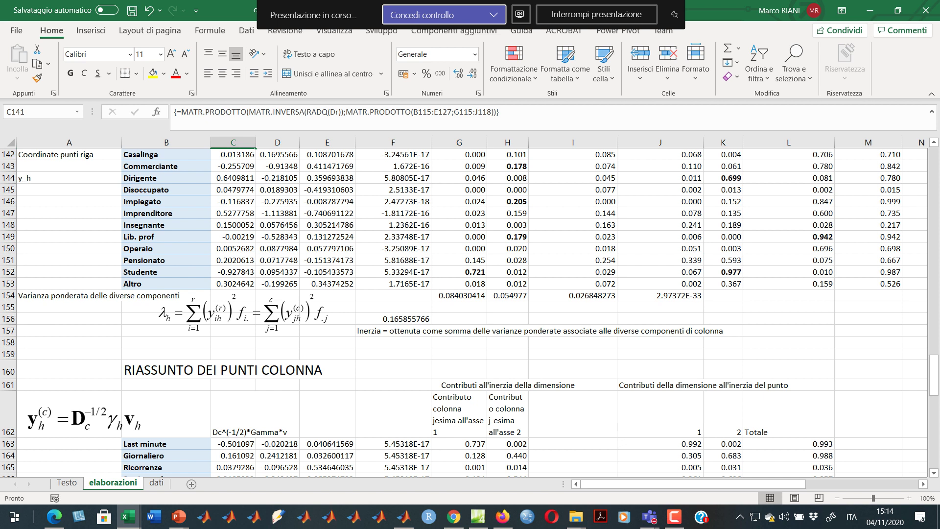
click(233, 342)
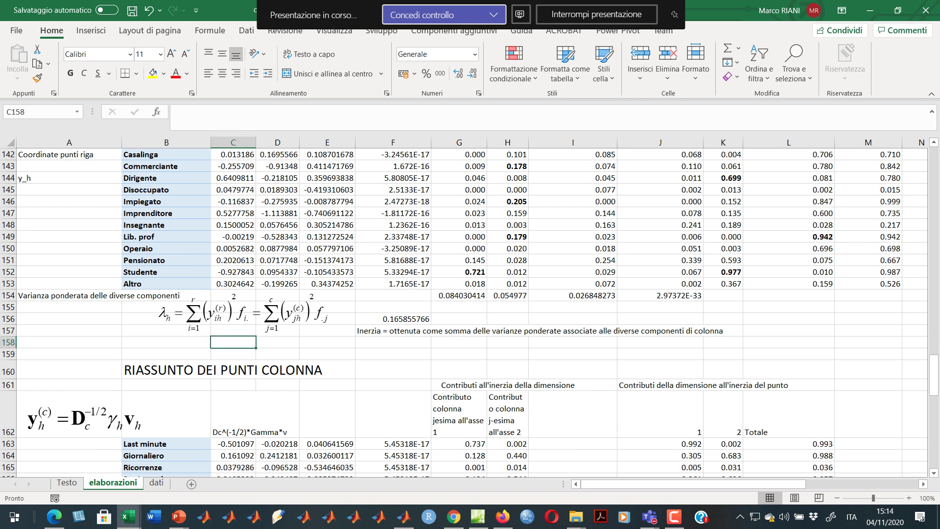
text(=somm)
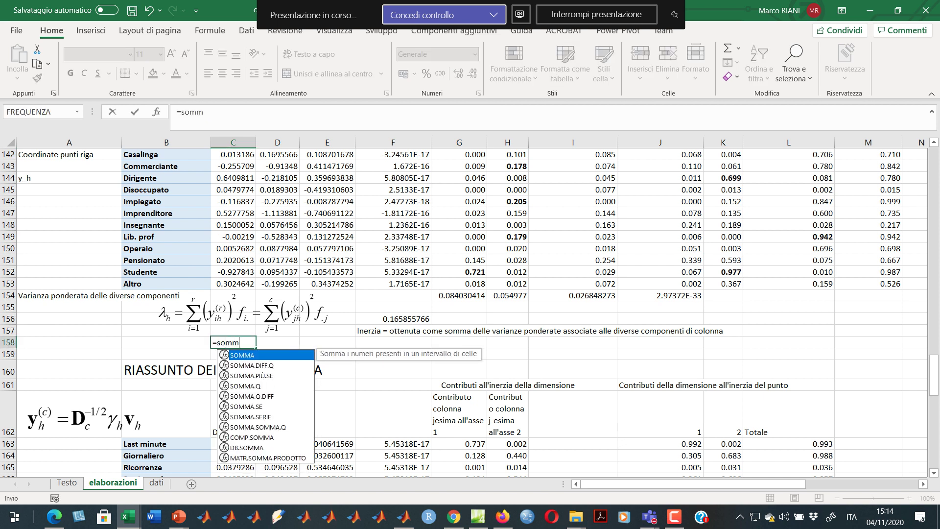
text(a.q)
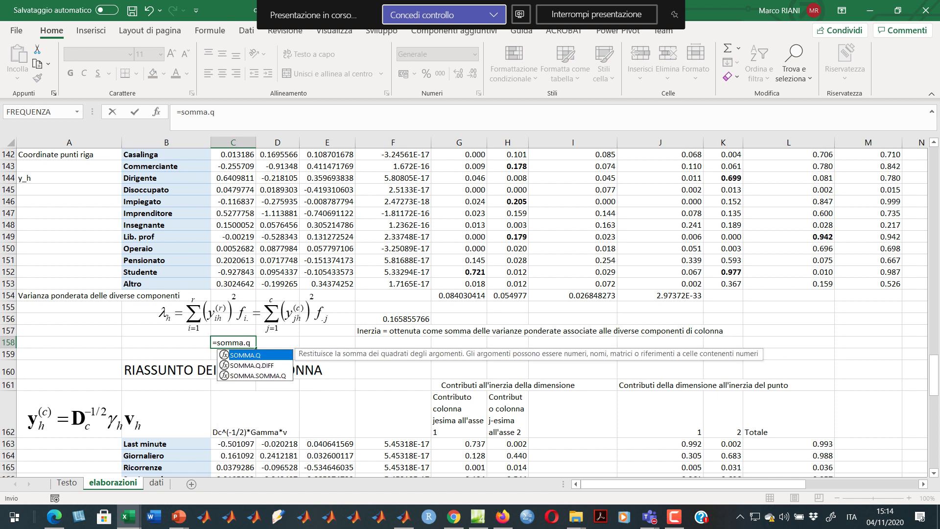
key(BackSpace)
key(BackSpace)
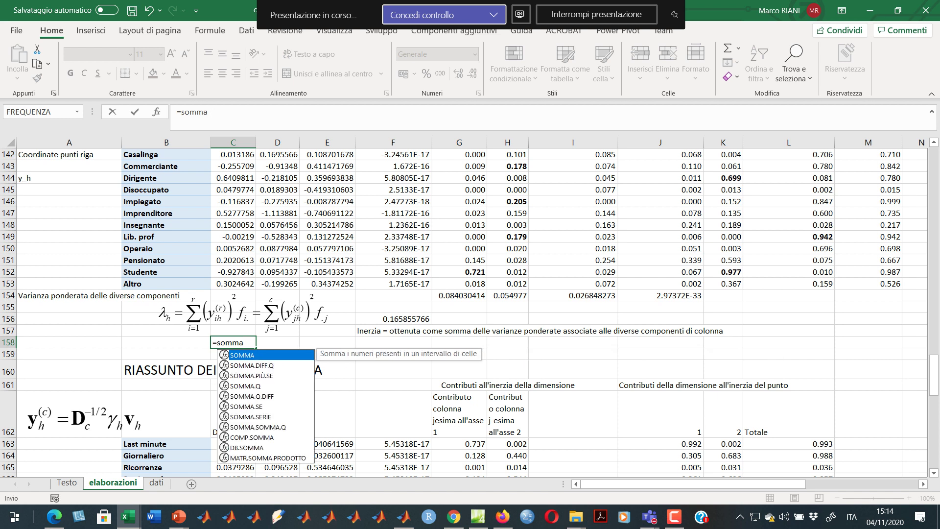
text(()
scroll(235, 294, up, 3)
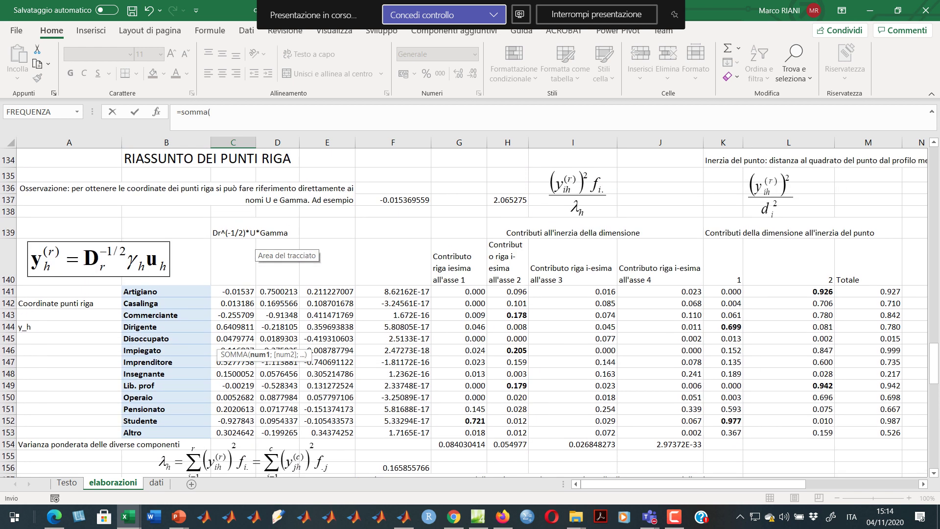
drag(235, 292, 235, 432)
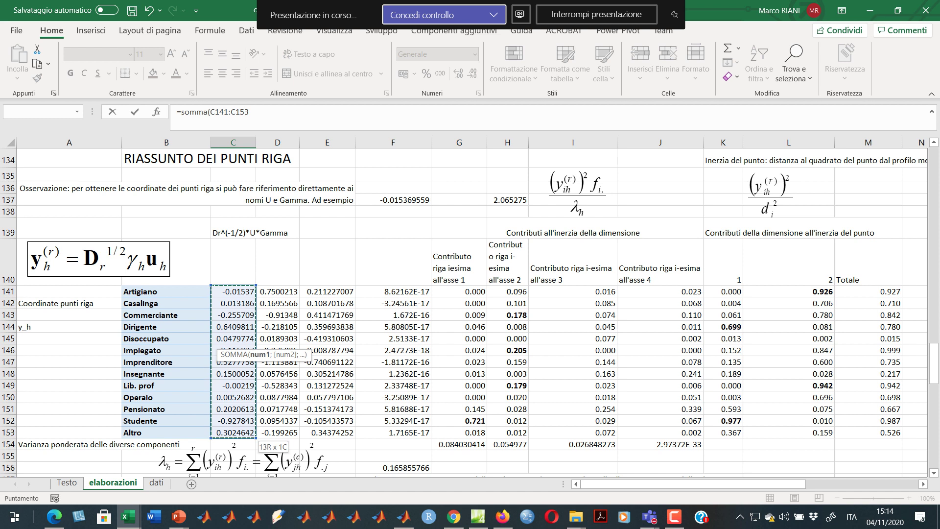
text(^2*)
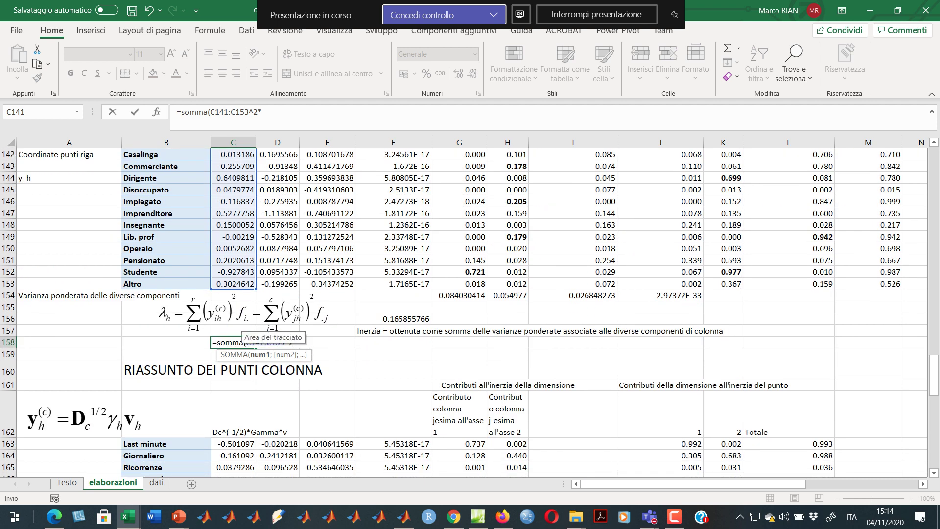
Complete the C158 formula by multiplying the squared coordinates by the row masses rr in C62:C74.
scroll(247, 341, up, 11)
scroll(247, 341, up, 5)
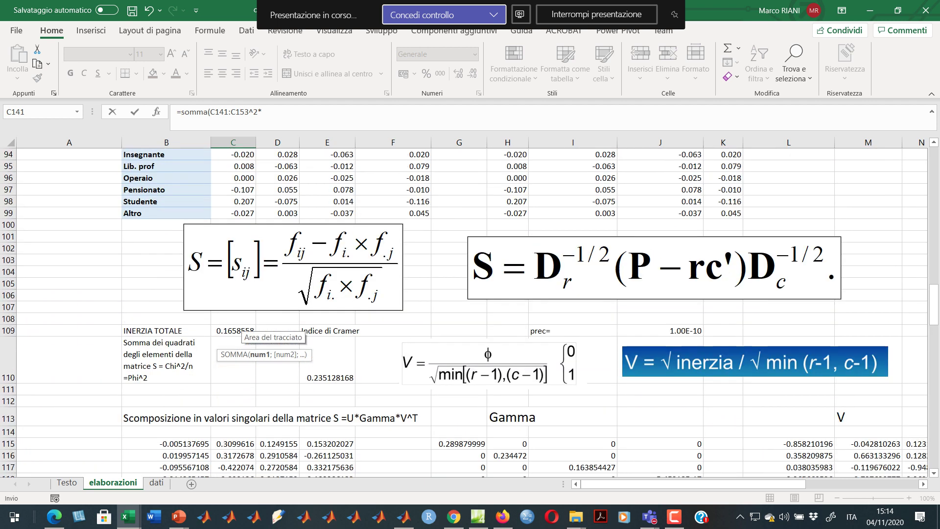
scroll(246, 341, up, 16)
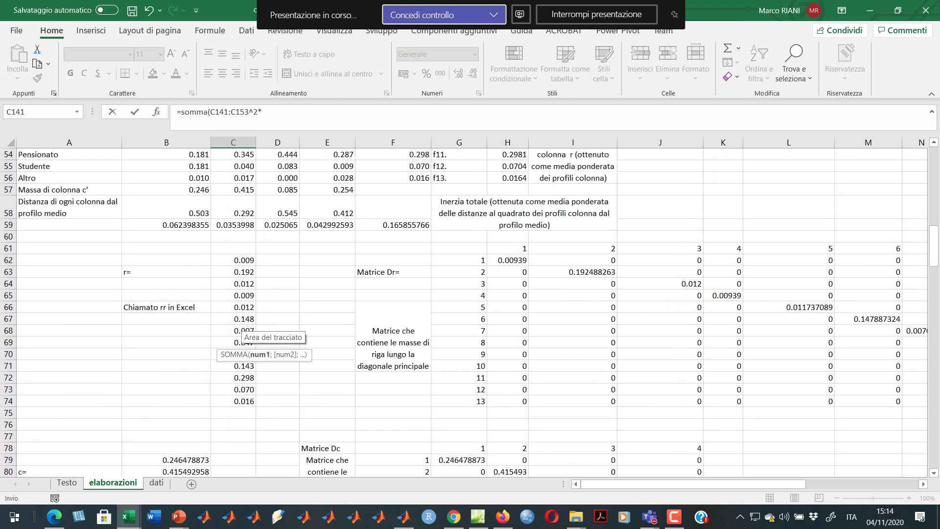
scroll(247, 340, down, 5)
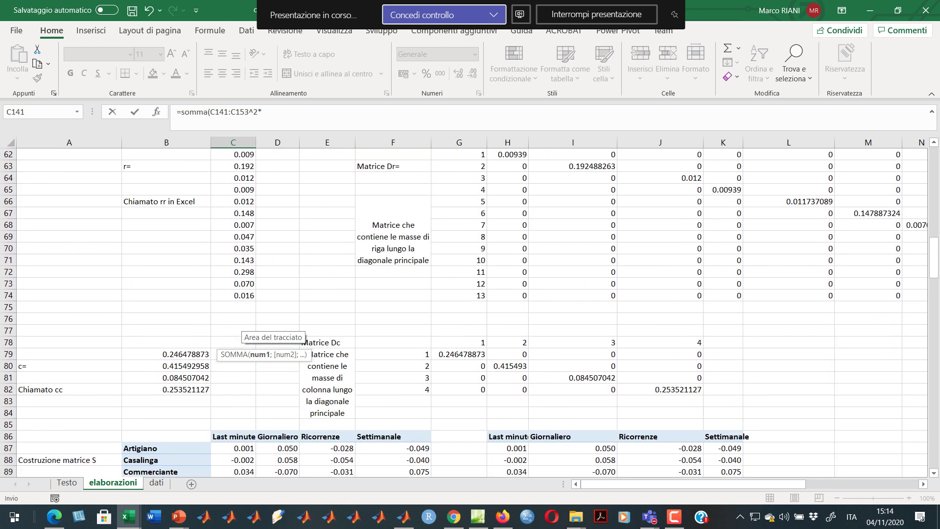
scroll(247, 341, up, 3)
drag(233, 260, 247, 401)
text())
key(Return)
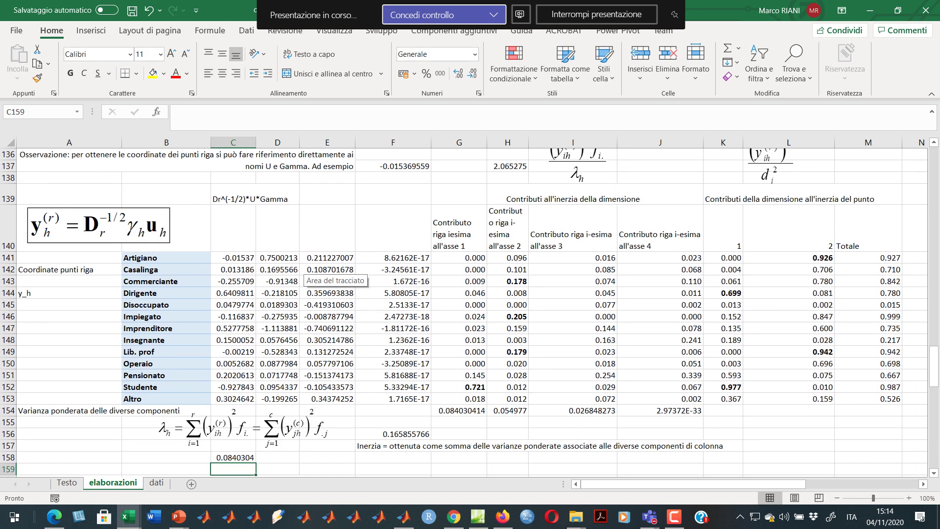
Compare the weighted-variance formula in C158 with the array formula in G154, keeping G154 as an array formula.
scroll(306, 272, down, 3)
click(233, 319)
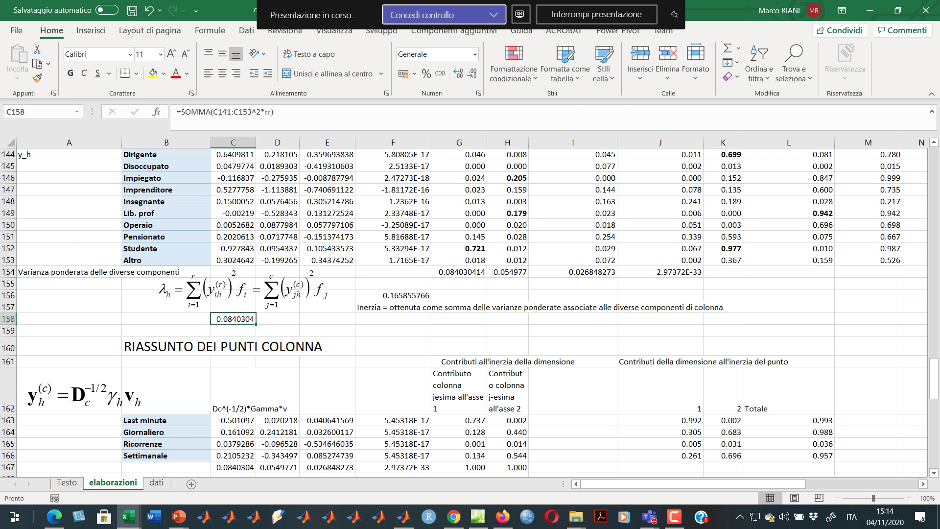
double_click(465, 272)
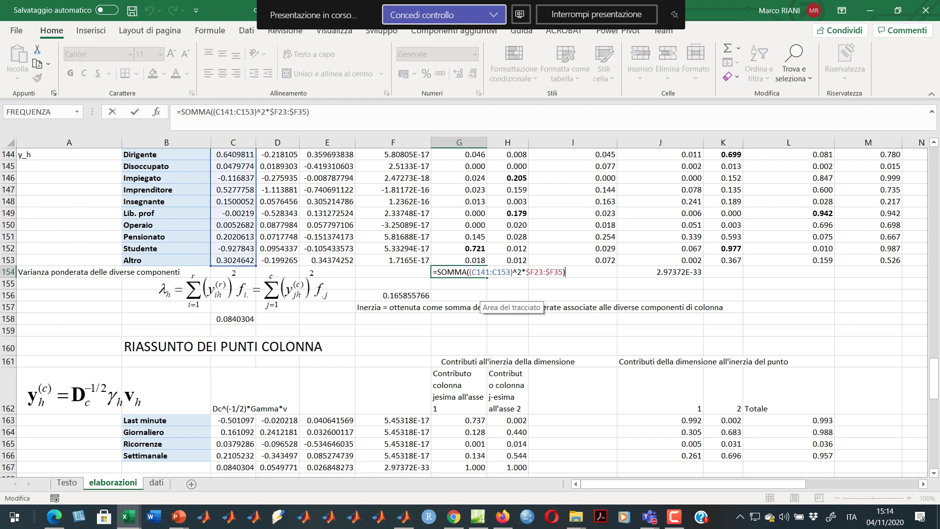
scroll(509, 301, up, 3)
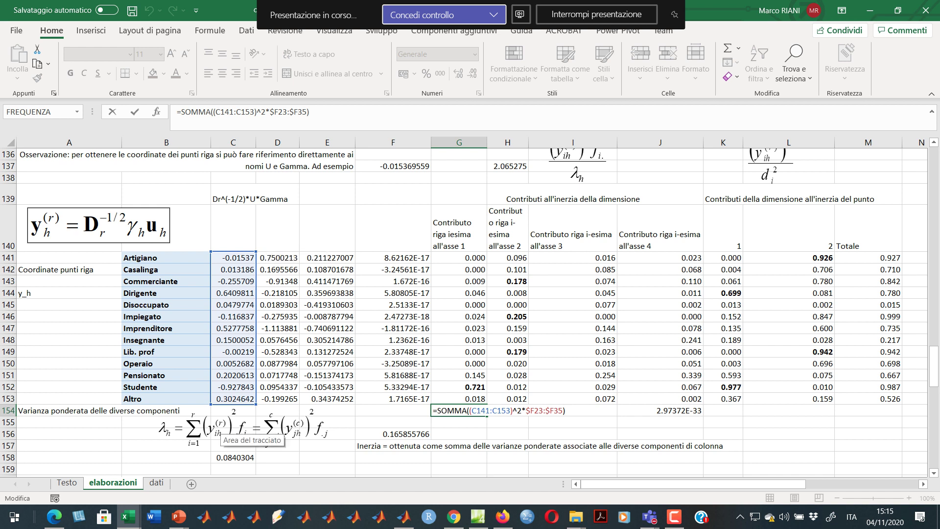
key(ctrl+shift+Return)
scroll(245, 431, down, 3)
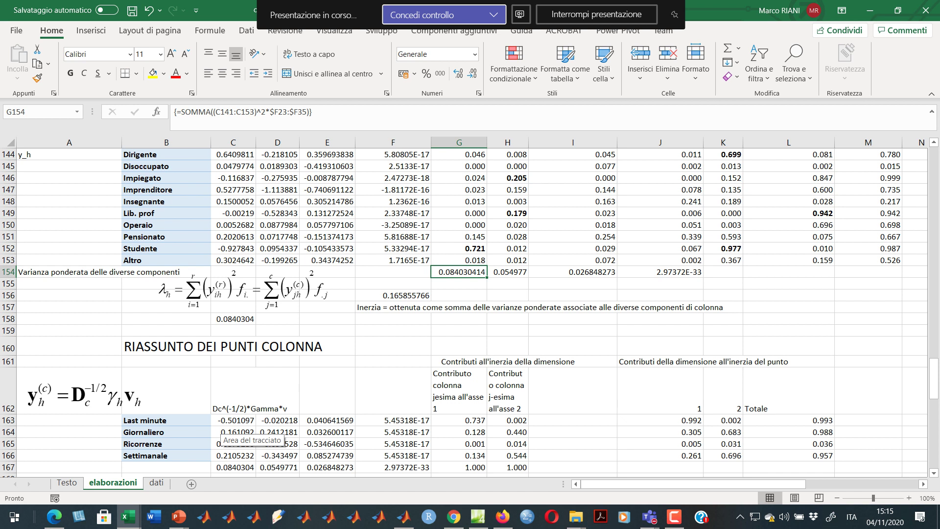
Inspect the total inertia formula in F156, and reselect the first component's weighted variance in G154.
click(392, 296)
key(F2)
key(Escape)
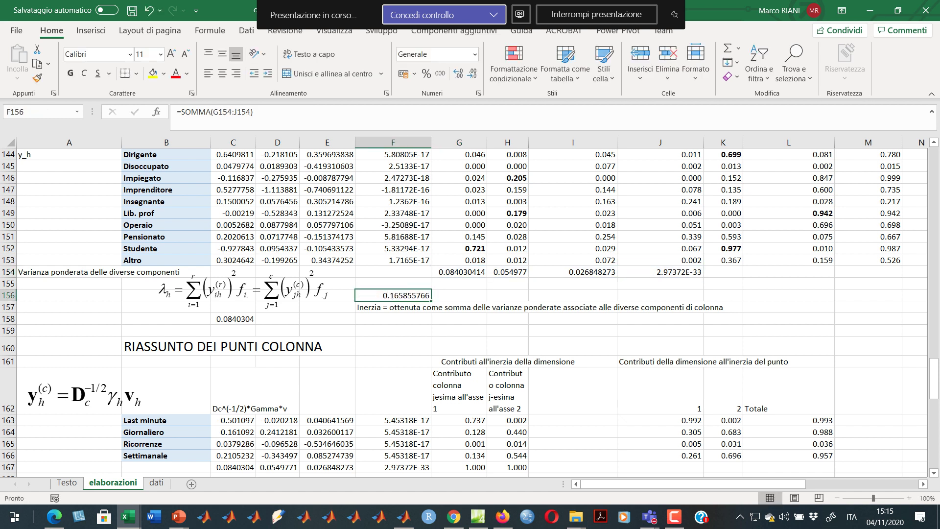
click(459, 272)
Compute the square of the first singular value in G125 with =G115^2, and check it against its source cell G115.
scroll(464, 313, up, 11)
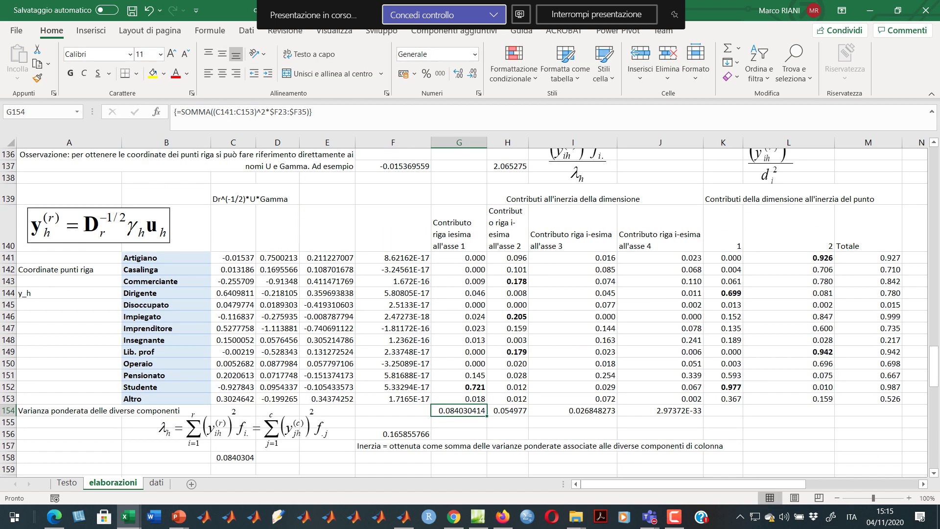
click(458, 326)
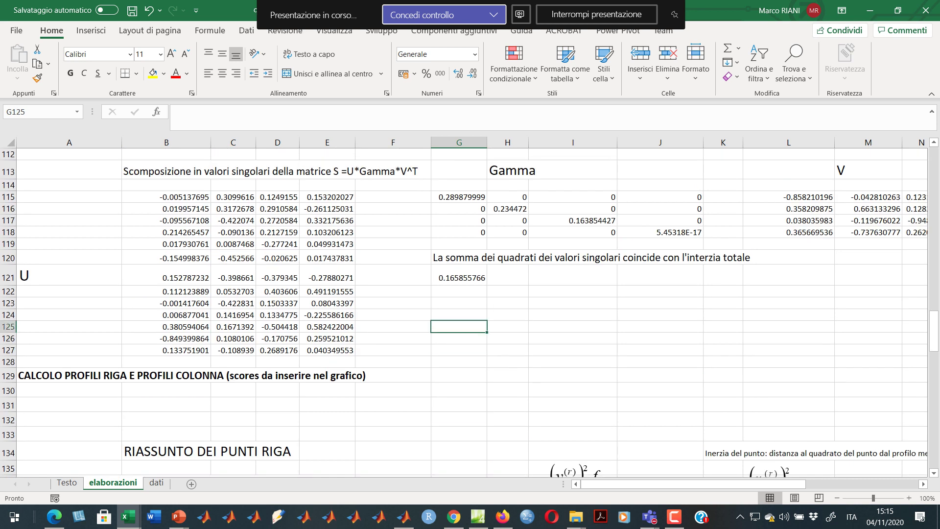
text(?)
key(BackSpace)
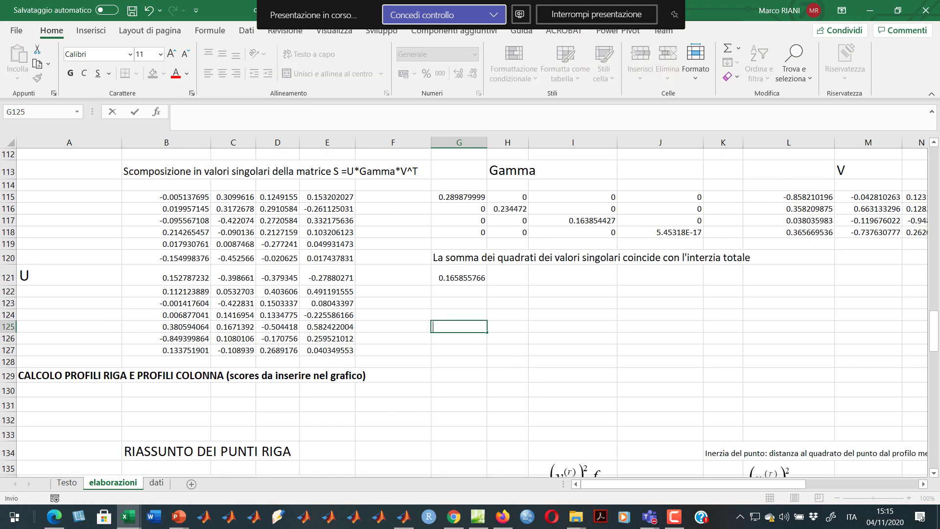
text(=)
click(459, 196)
text(^2)
key(Return)
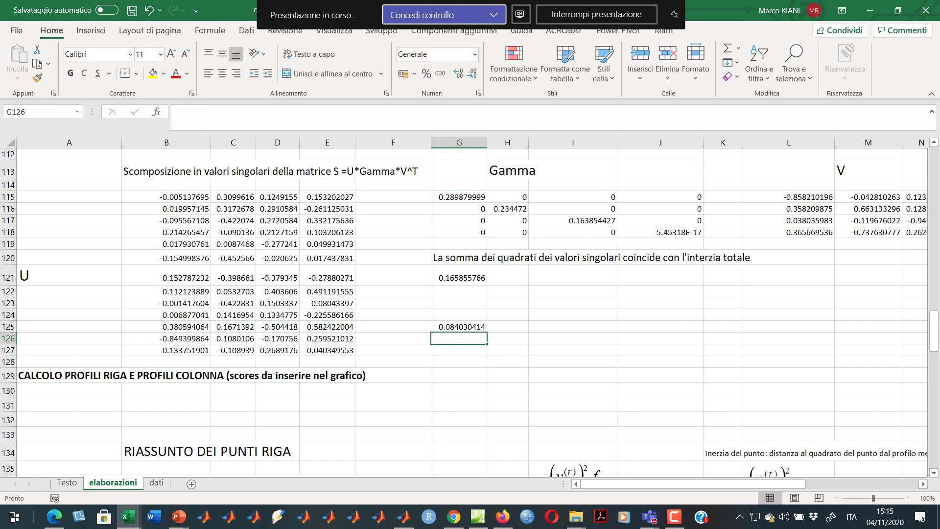
click(459, 327)
click(459, 197)
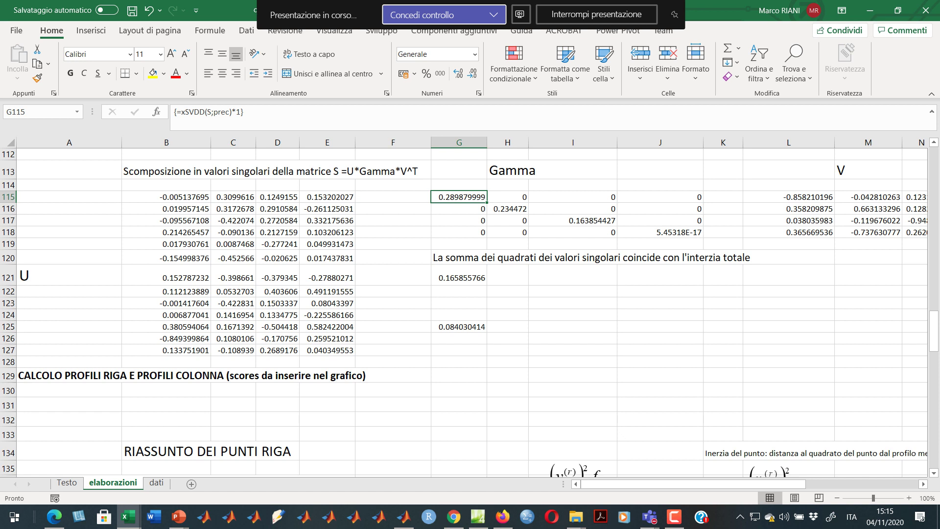
Compute the square of the second singular value in H126 with =H116^2, and reselect that cell.
click(508, 338)
text(=)
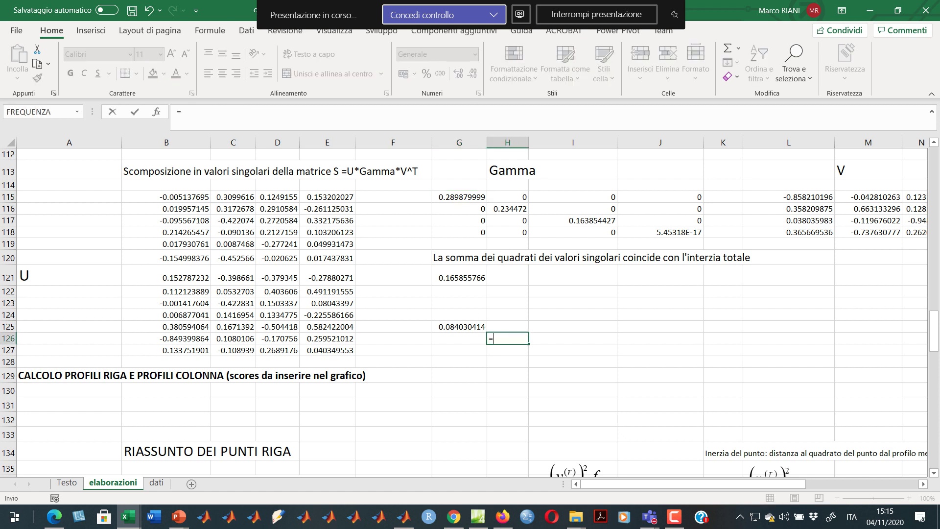
click(507, 208)
text(^2)
key(Return)
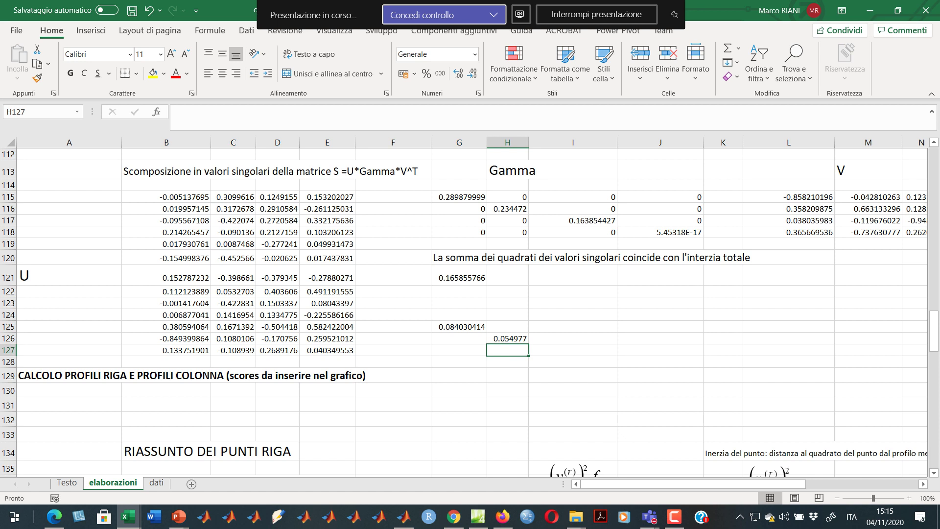
click(507, 339)
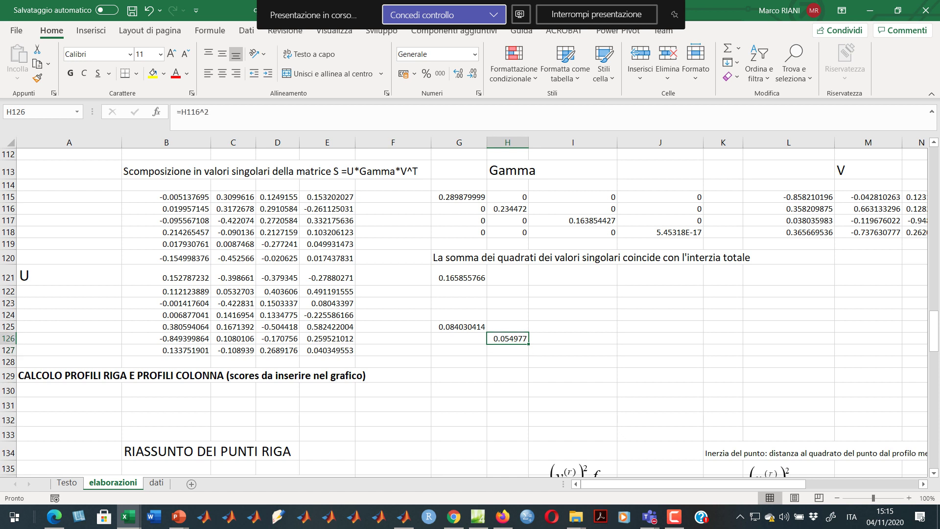
Highlight the first-dimension row coordinates in C141:C153, and examine the first two singular values of Gamma in G115:H116.
scroll(464, 313, down, 10)
scroll(464, 313, up, 3)
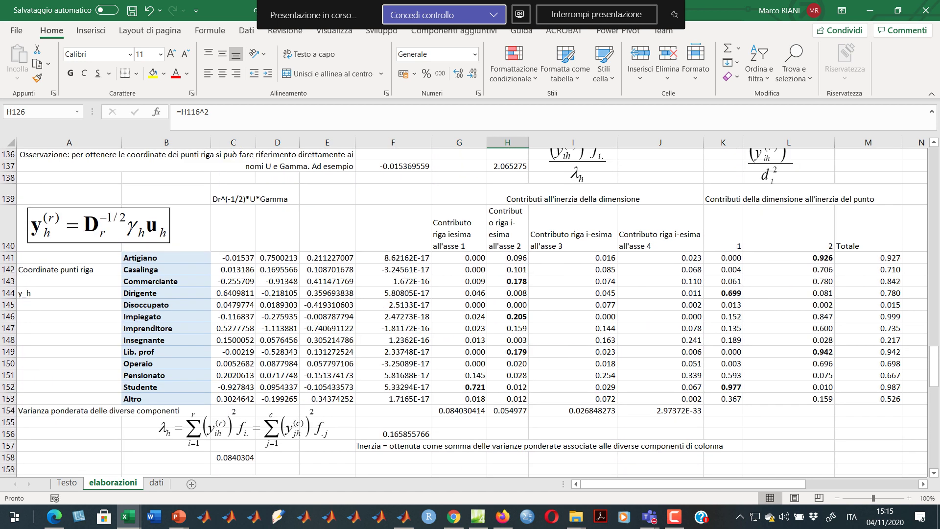
drag(233, 258, 233, 399)
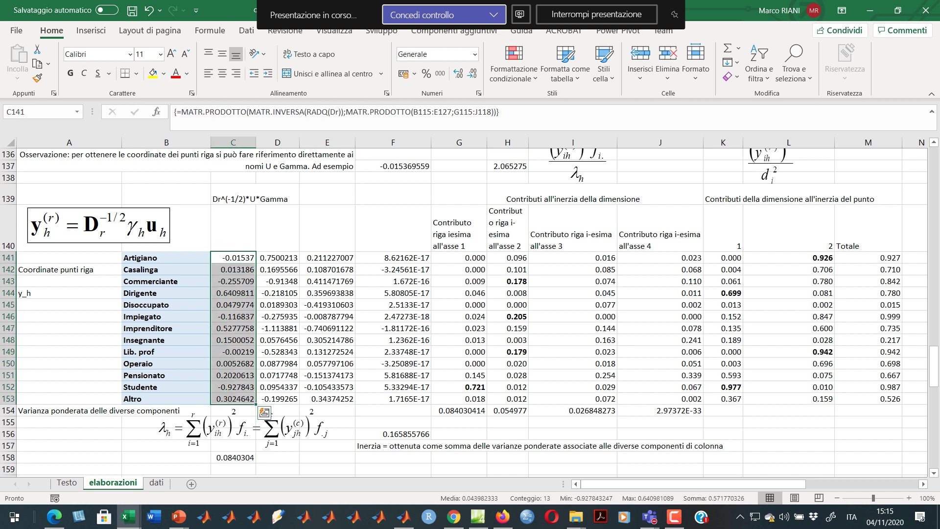
scroll(465, 314, up, 11)
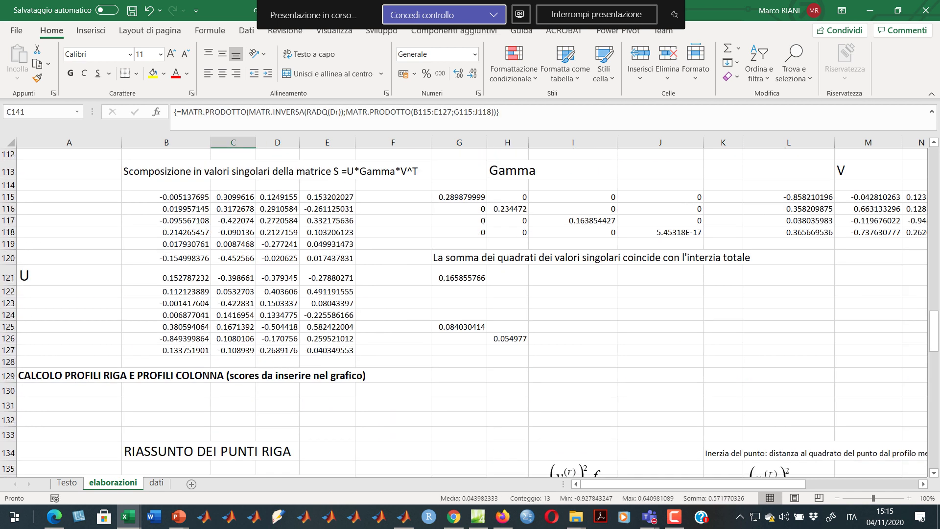
drag(459, 326, 508, 338)
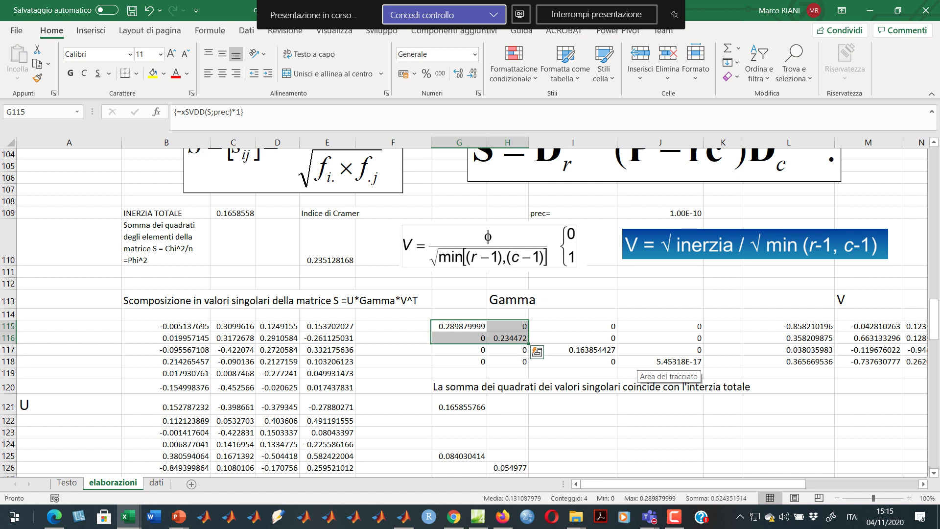
click(459, 326)
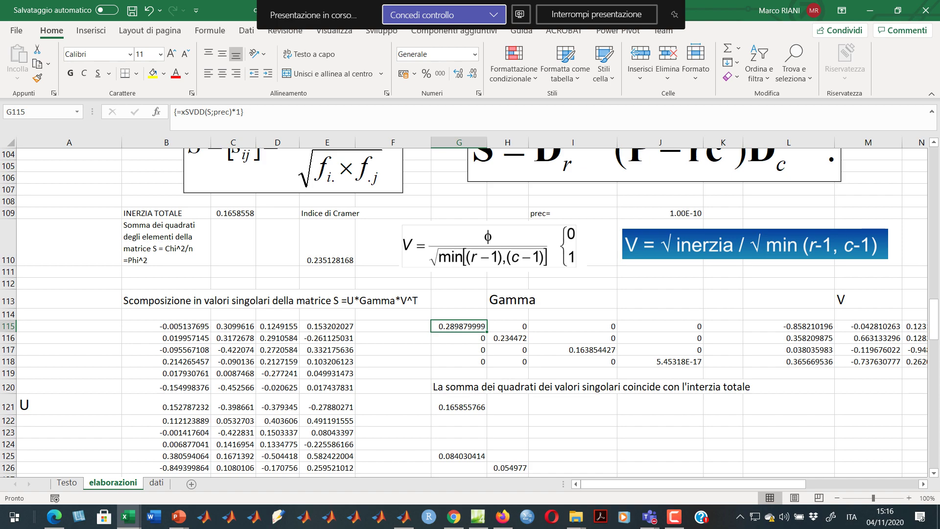
Locate the explained-variance summary table beside the V matrix and select its Inerzia heading in T114.
scroll(464, 313, down, 16)
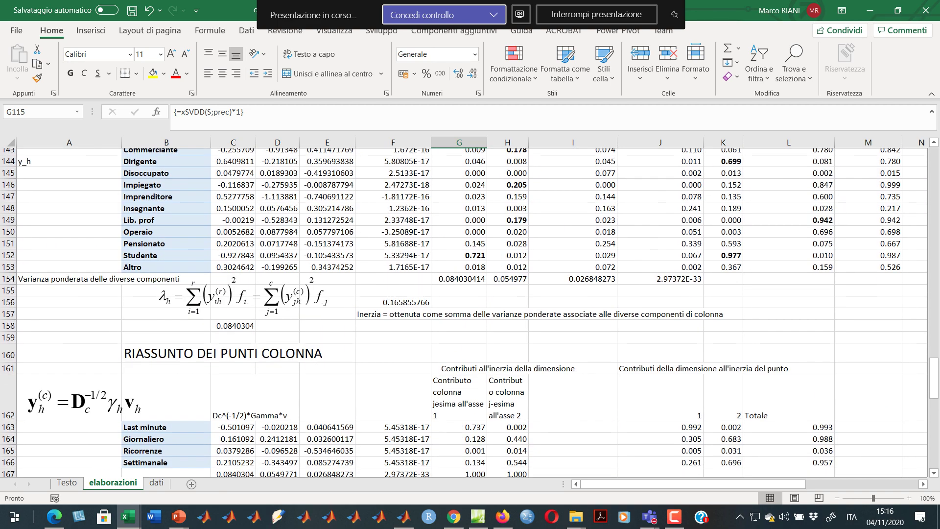
scroll(464, 313, up, 11)
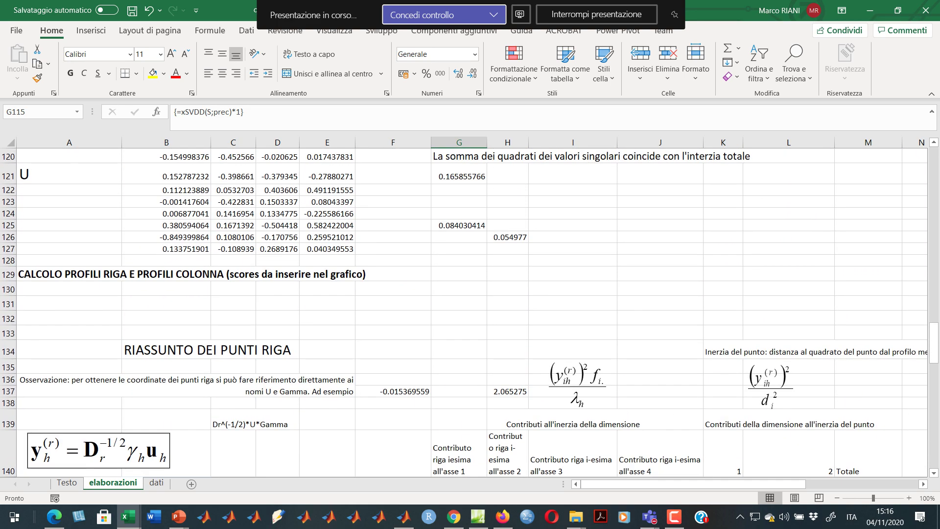
scroll(464, 313, down, 3)
scroll(464, 313, up, 3)
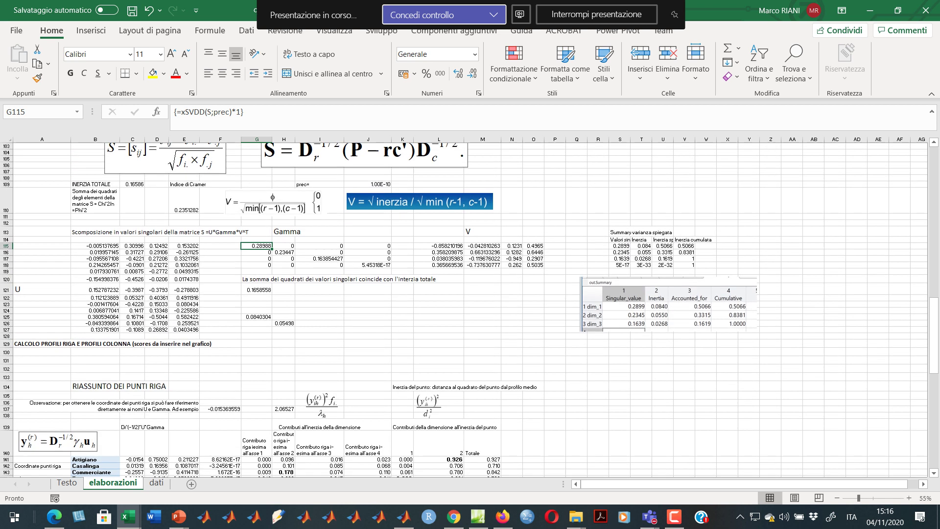
click(640, 240)
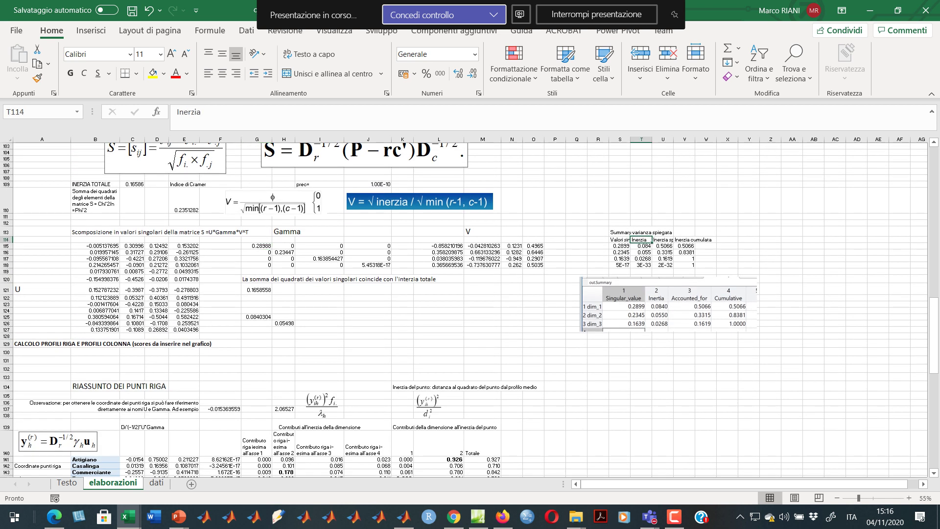
Enlarge the explained-variance summary table and inspect the formula behind its first singular value in S115.
scroll(465, 314, up, 2)
drag(724, 484, 784, 483)
scroll(778, 336, up, 2)
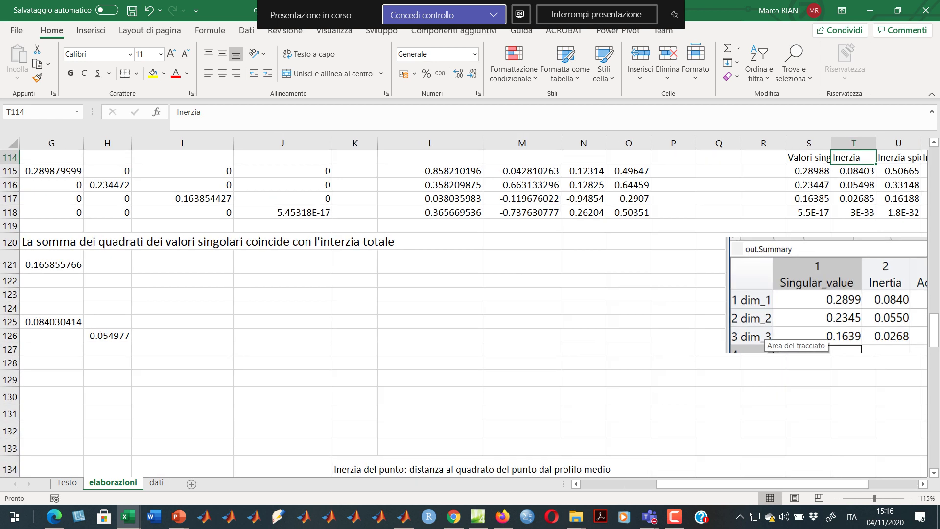
drag(628, 468, 752, 484)
scroll(618, 274, up, 3)
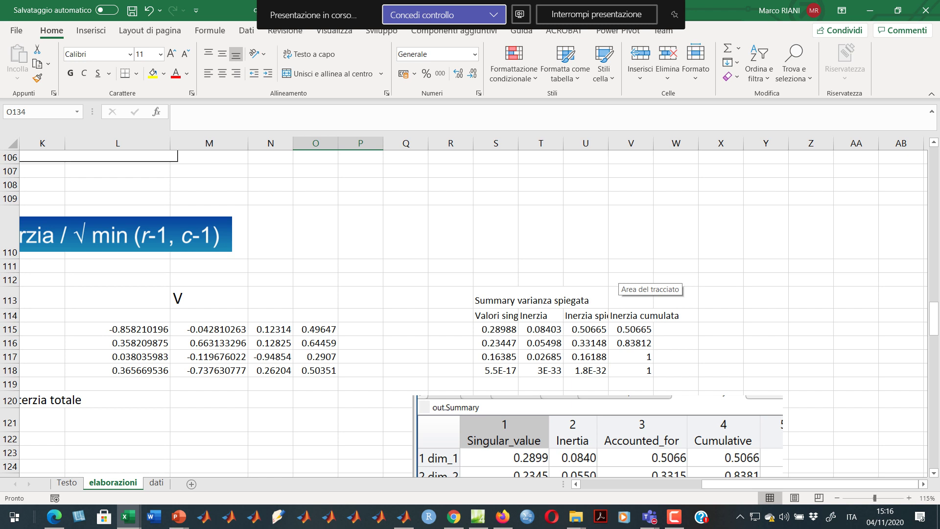
double_click(495, 329)
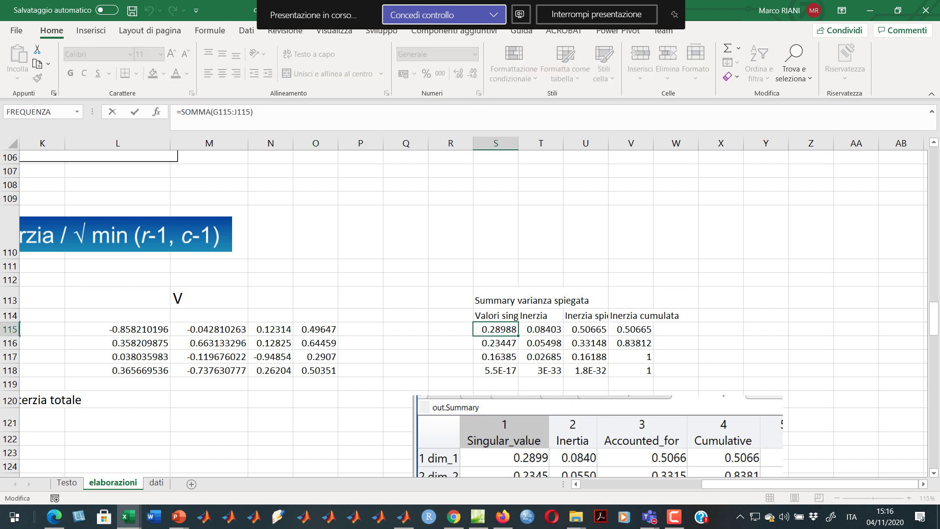
key(Escape)
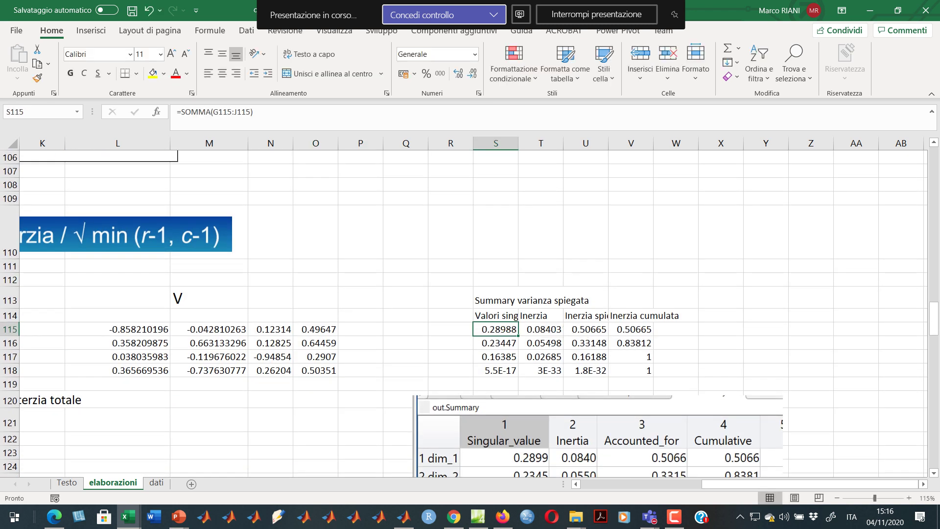
Trace the summary's singular values back to the diagonal of Gamma, checking cells H116, I117, J118 and G115.
key(ctrl+Left)
key(ctrl+Left)
key(ctrl+Left)
key(ctrl+Left)
key(ctrl+Left)
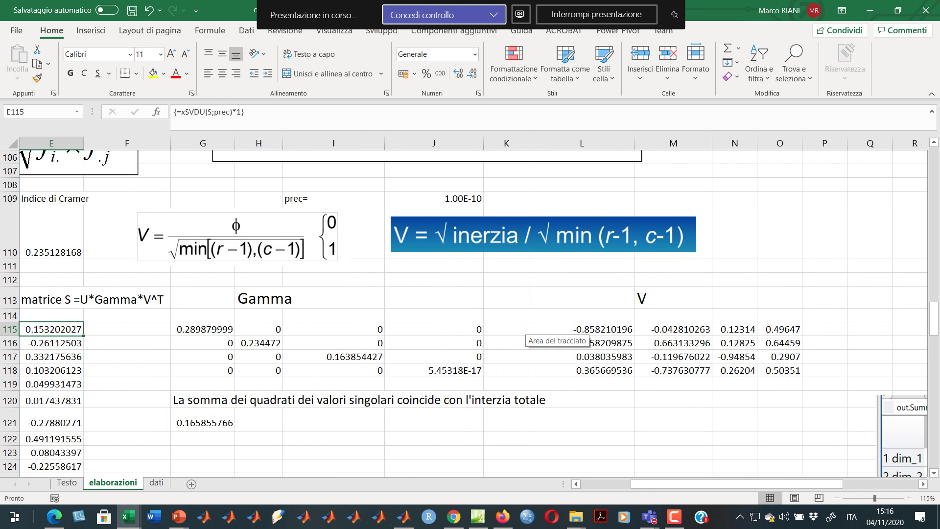
key(ctrl+Right)
click(258, 343)
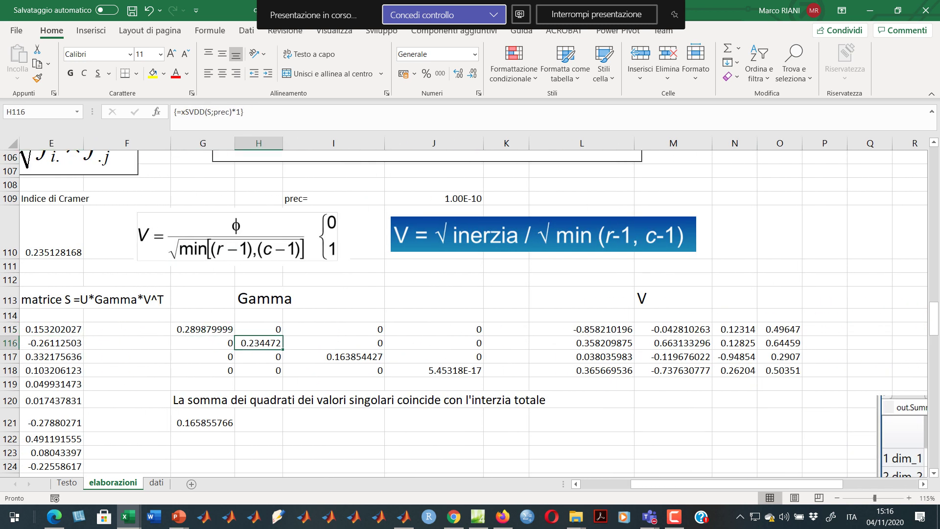
click(334, 357)
click(433, 370)
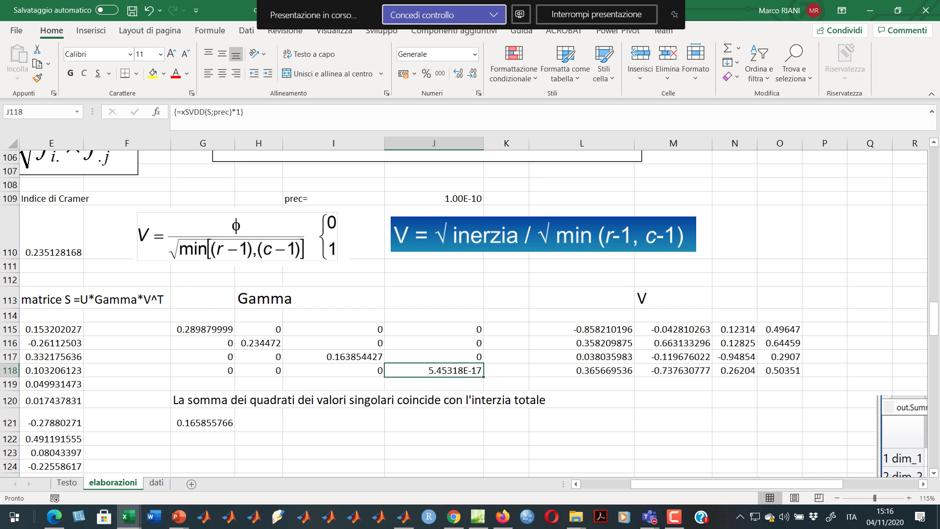
click(202, 329)
Return to the explained-variance summary and inspect the Inerzia formulas from T115 down to T118.
click(824, 452)
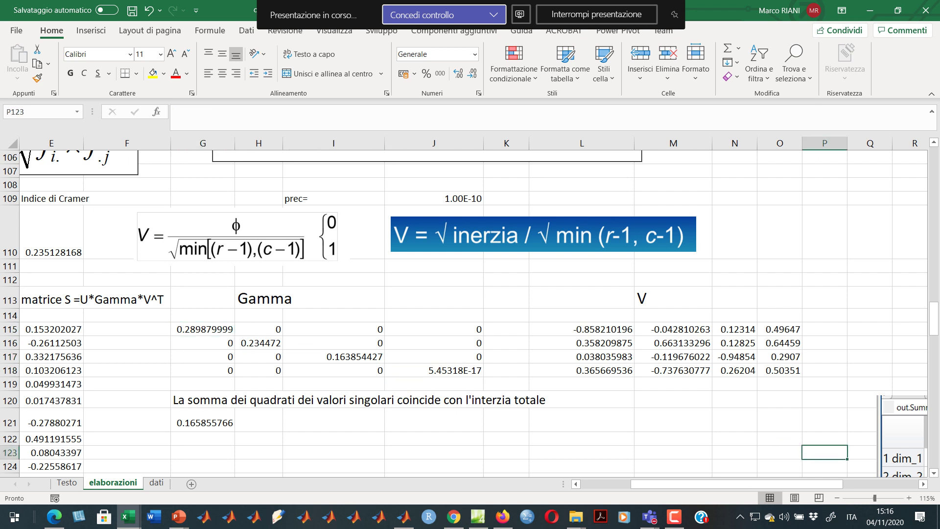
key(Right)
key(Right)
key(Right)
key(Right)
key(Right)
key(Right)
key(Right)
key(Right)
key(Right)
key(Right)
key(Right)
key(Right)
key(Right)
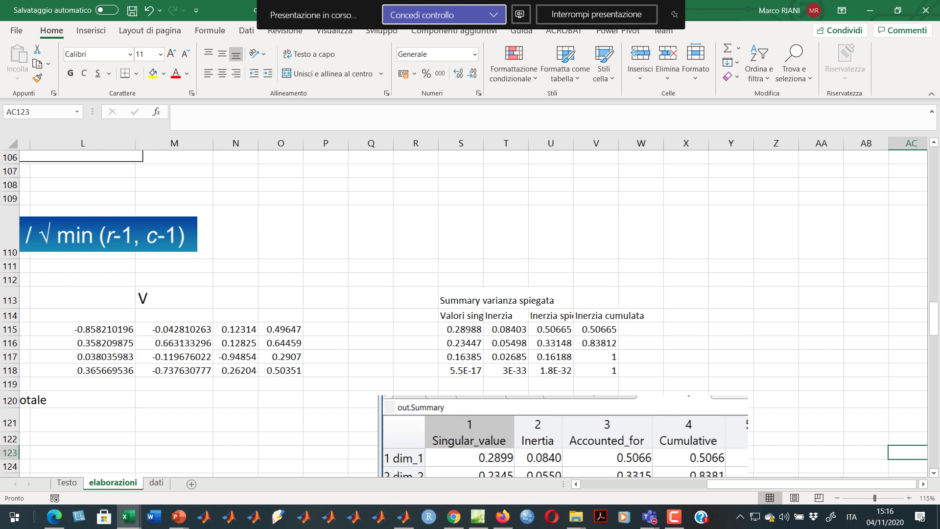
key(Left)
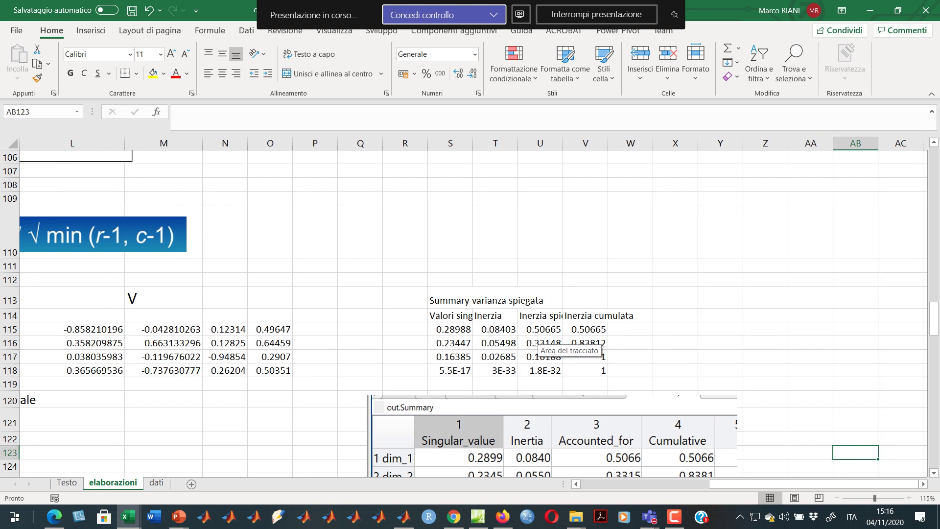
double_click(506, 330)
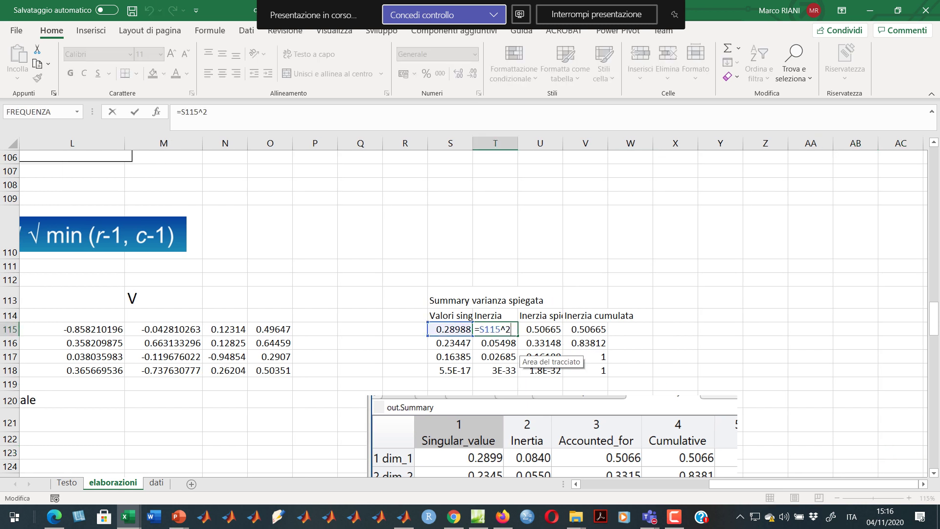
key(ctrl+Return)
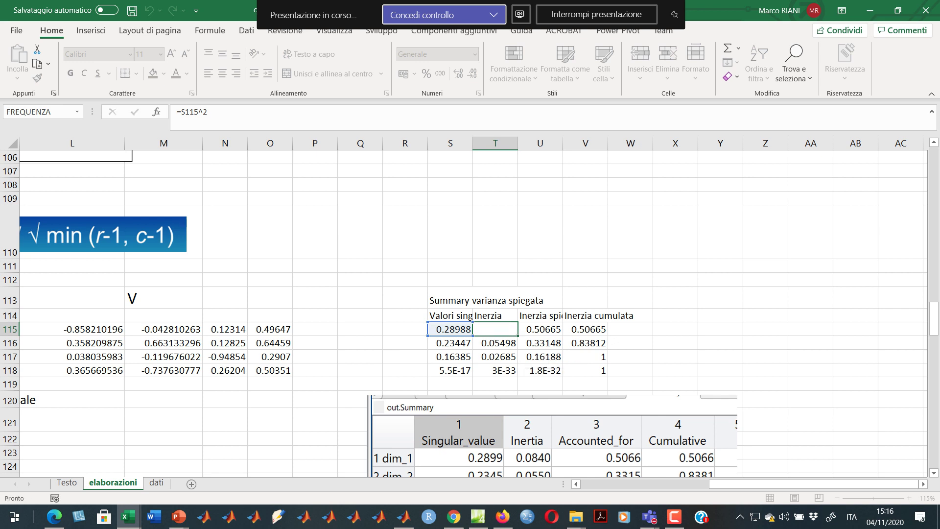
key(Down)
key(Down)
key(Down)
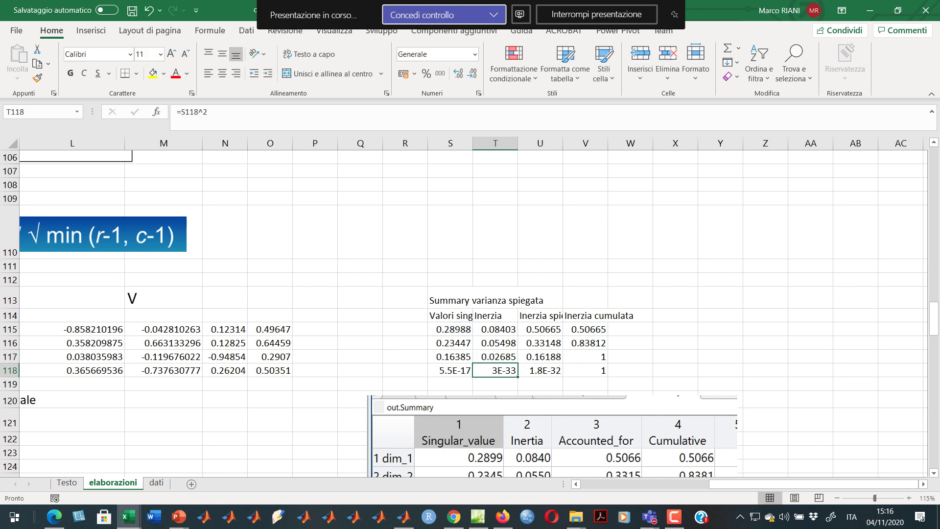
Inspect how the explained inertia share is calculated in U115 and U116 of the summary table.
click(540, 329)
click(495, 383)
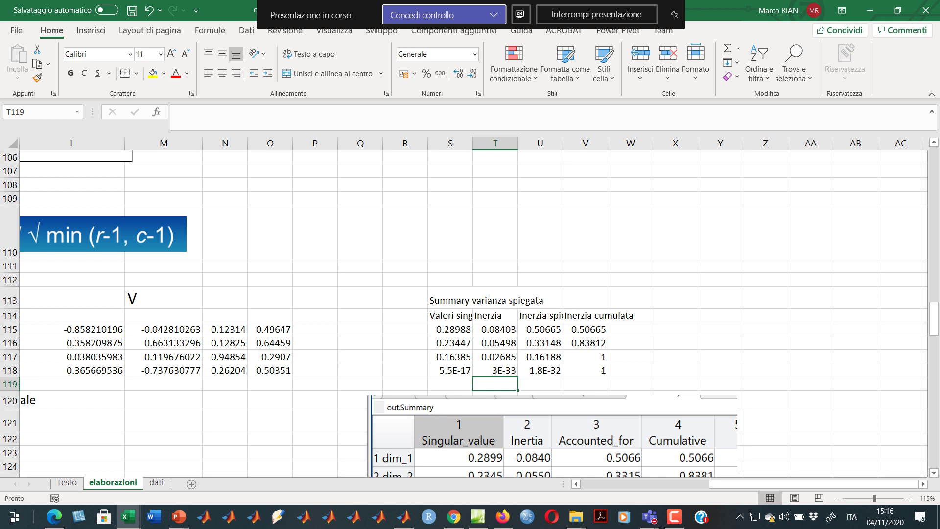
click(540, 329)
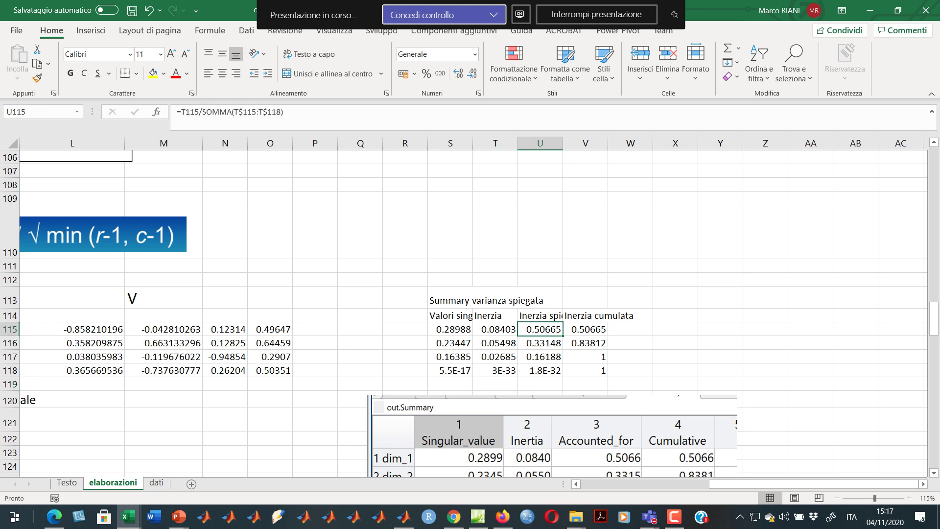
key(F2)
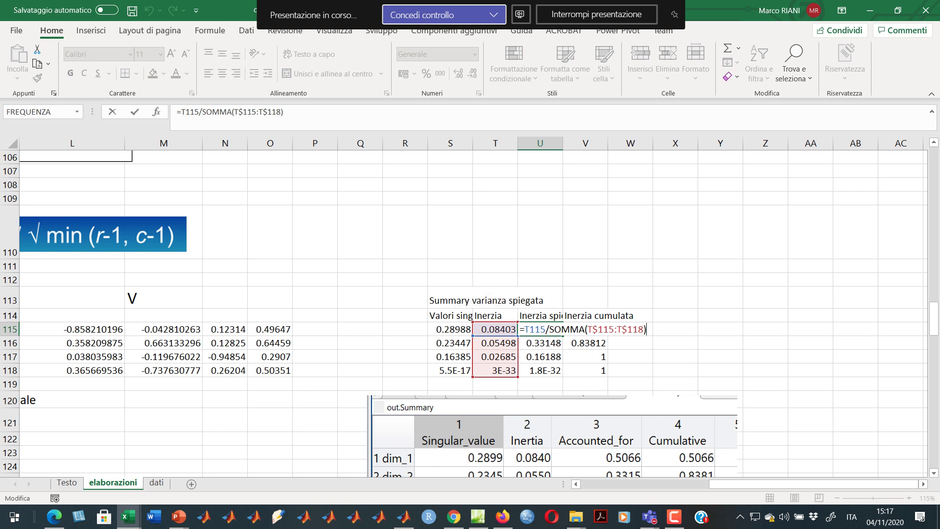
key(Return)
key(F2)
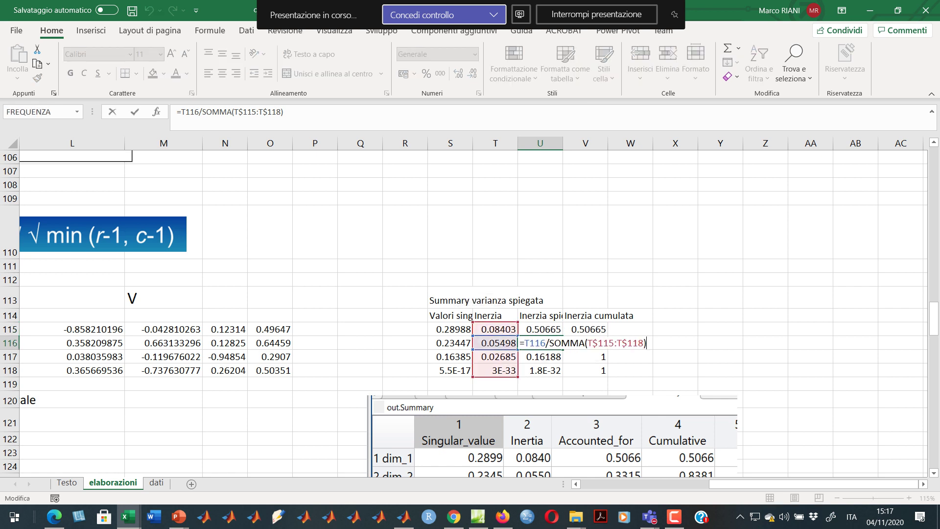
key(ctrl+Return)
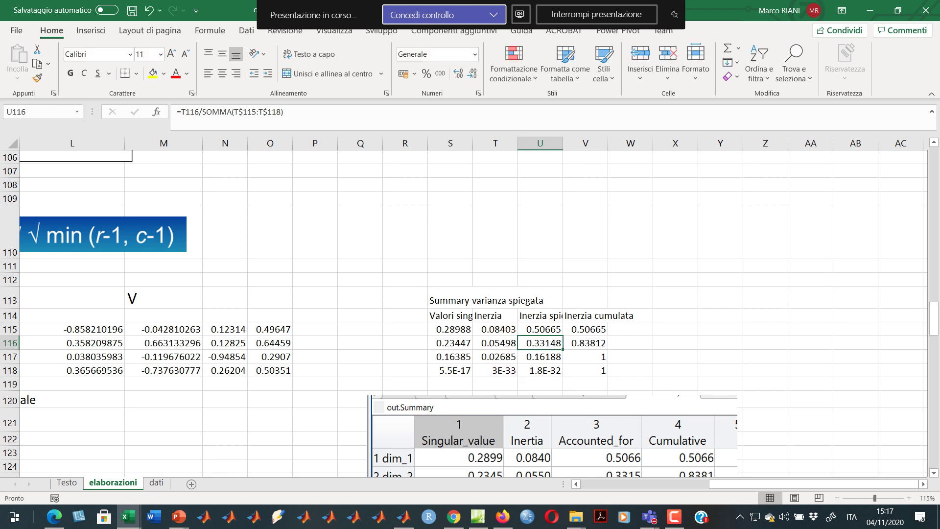
Highlight the cumulative inertia of the first two dimensions in V115:V116, and compare the table with the out.Summary picture below it.
drag(585, 329, 588, 343)
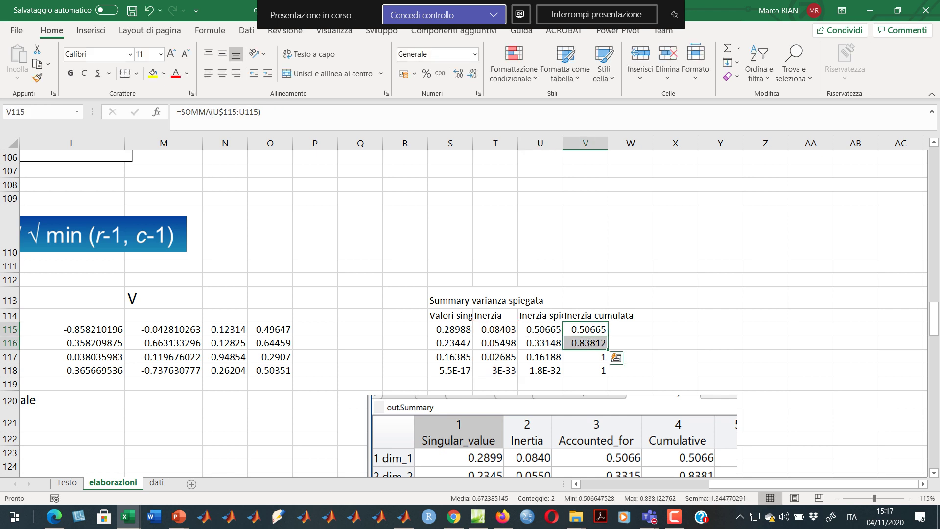
scroll(470, 314, down, 3)
click(810, 307)
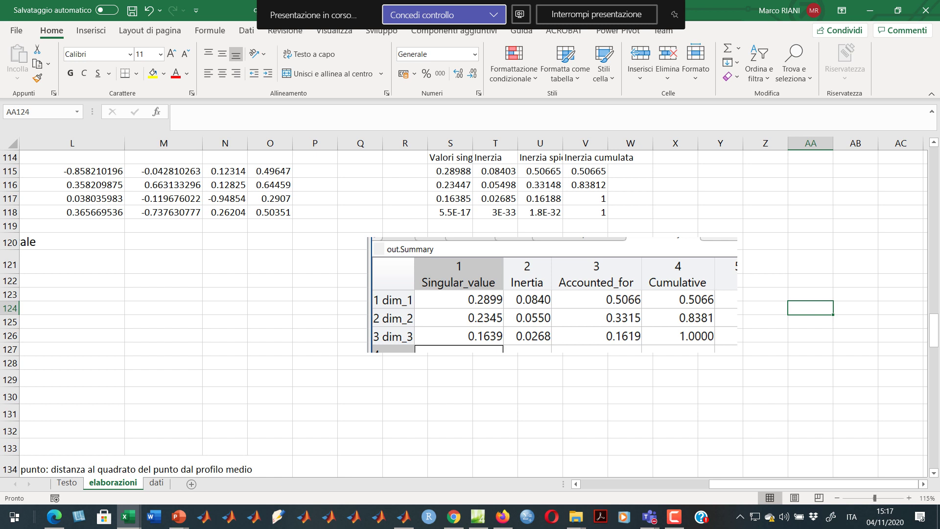
click(541, 378)
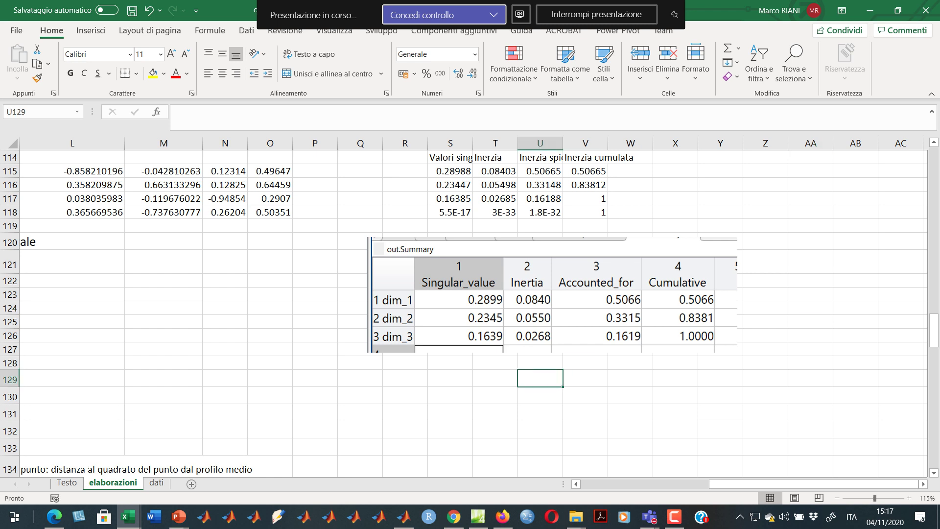
Go down past the column-point summary to the "SCORES DI RIGA E DI COLONNA" chart and examine its points.
key(Left)
key(Left)
key(Left)
key(Left)
key(Left)
key(Left)
key(Left)
key(Left)
key(Left)
key(Left)
key(Left)
key(Left)
key(Left)
key(Left)
key(Left)
key(Left)
key(Left)
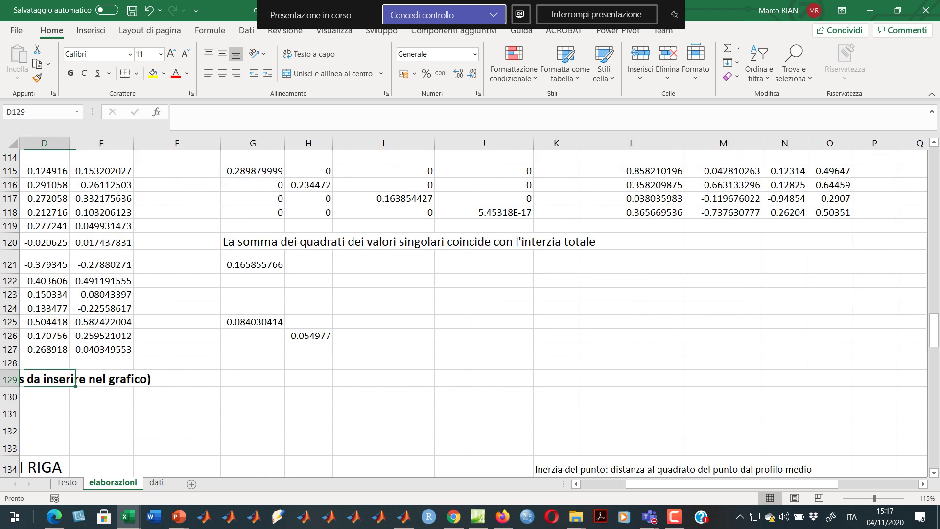
key(Left)
scroll(466, 314, down, 16)
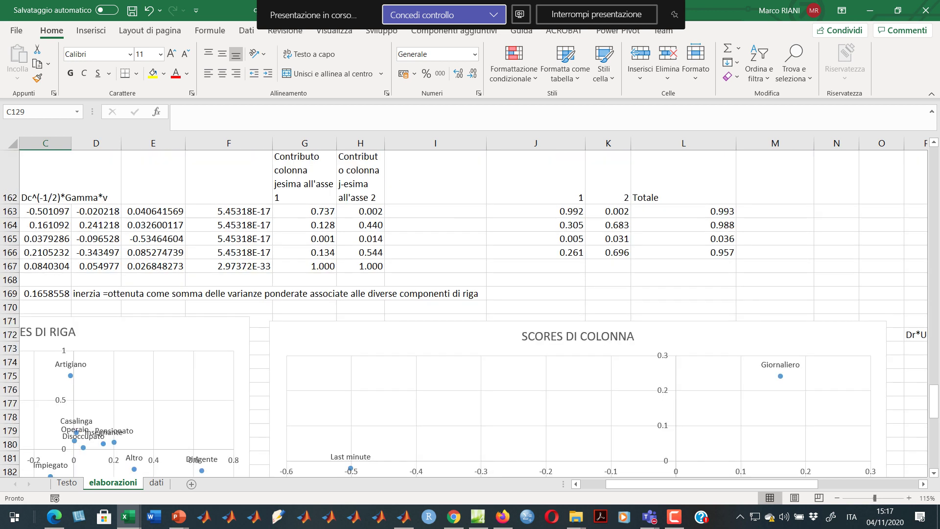
scroll(465, 314, down, 5)
scroll(466, 313, down, 5)
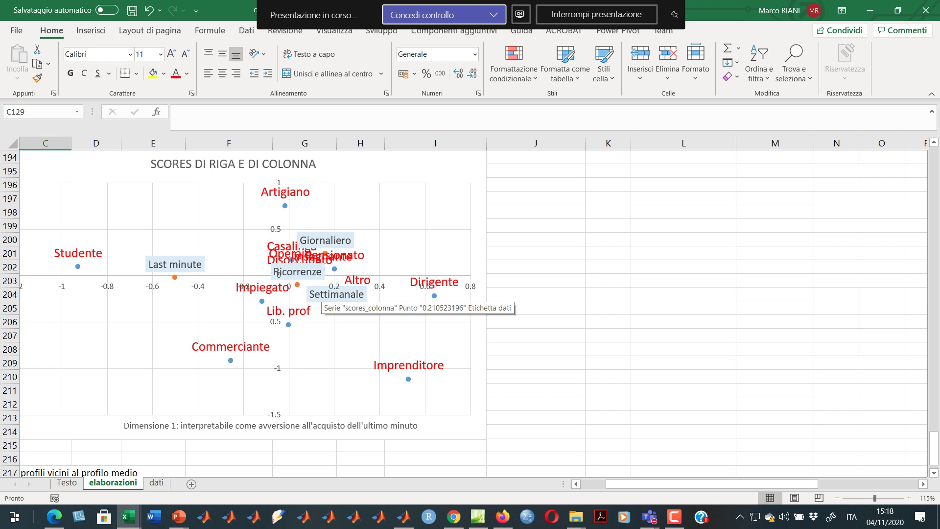
Switch to the PowerPoint presentation and go to slide 32 on interpreting the summary of the row profiles.
key(alt+Tab)
key(alt+Tab)
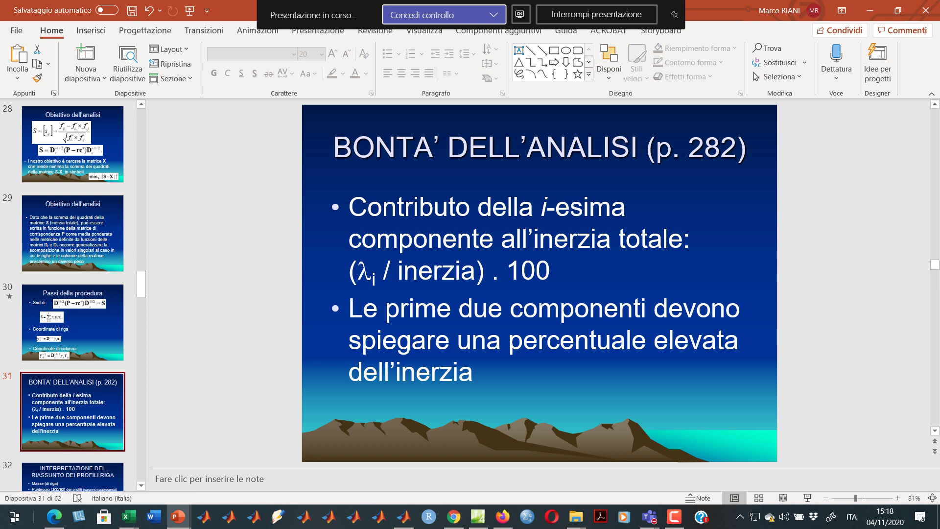
key(Down)
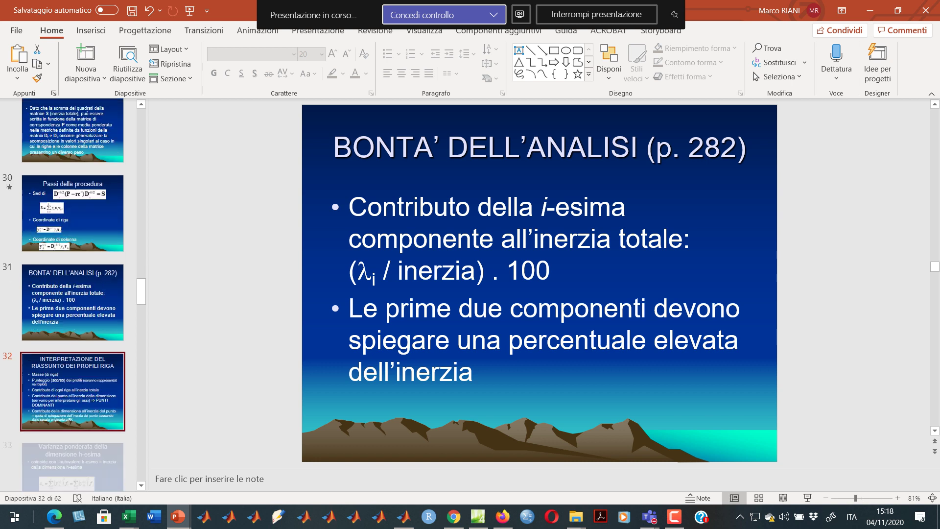
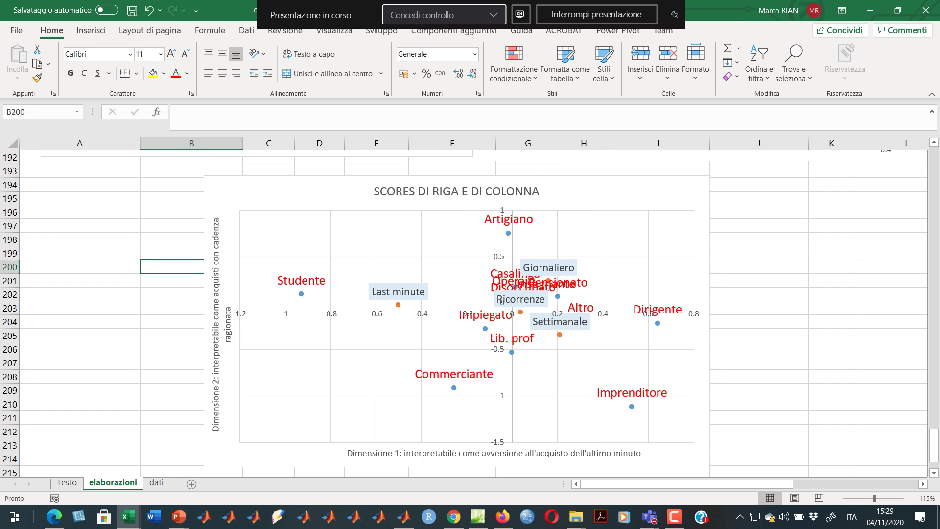
Go back up to the "RIASSUNTO DEI PUNTI RIGA" section and examine the formulas for the inertia contributions.
scroll(172, 267, up, 20)
scroll(465, 313, down, 3)
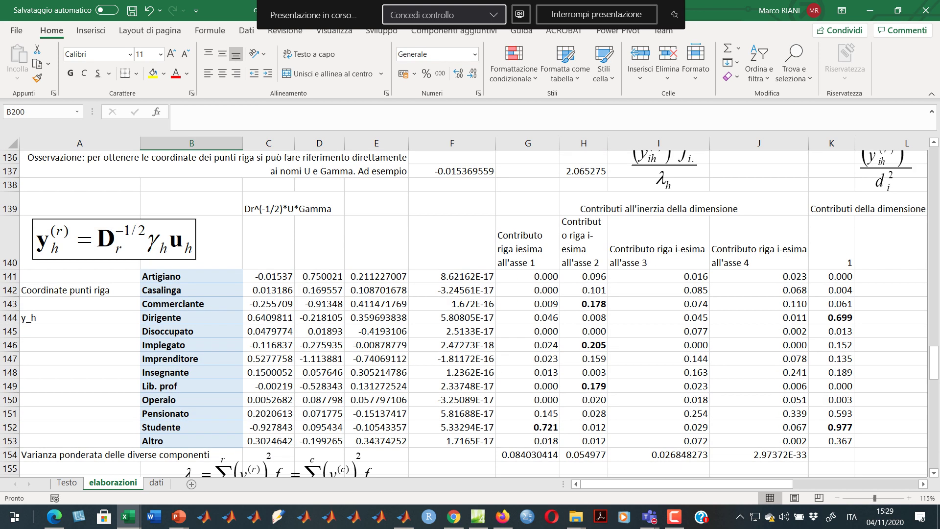
scroll(466, 313, up, 3)
click(758, 323)
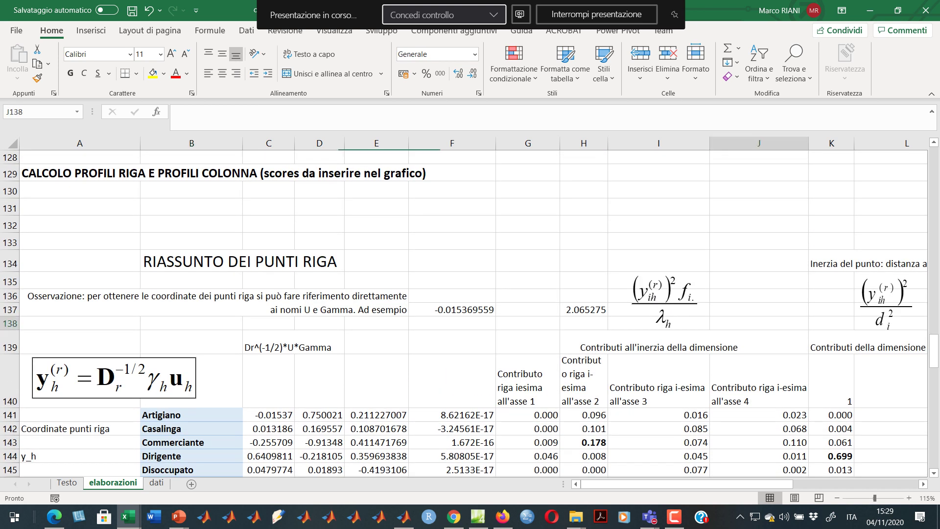
scroll(474, 313, right, 3)
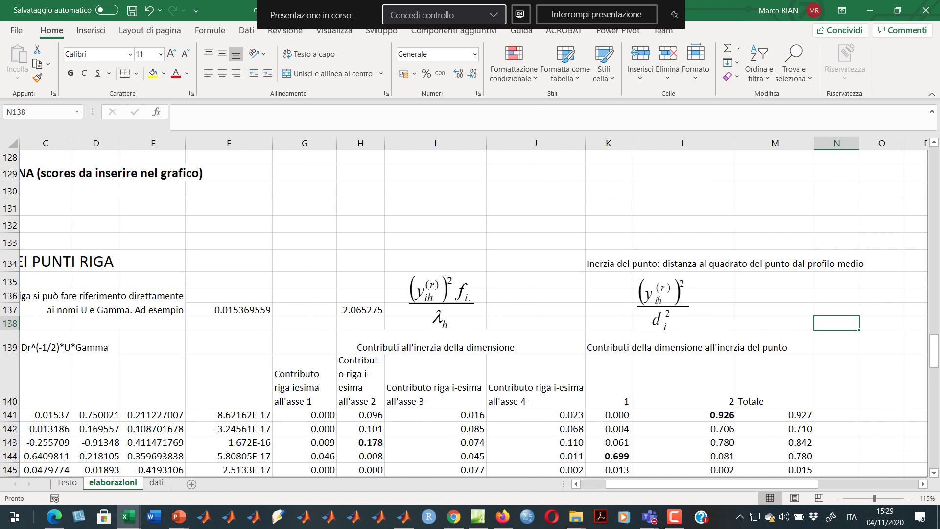
key(Left)
key(Left)
key(Left)
key(Left)
key(Left)
key(Left)
key(Left)
key(Right)
key(Right)
key(Right)
key(Right)
key(Right)
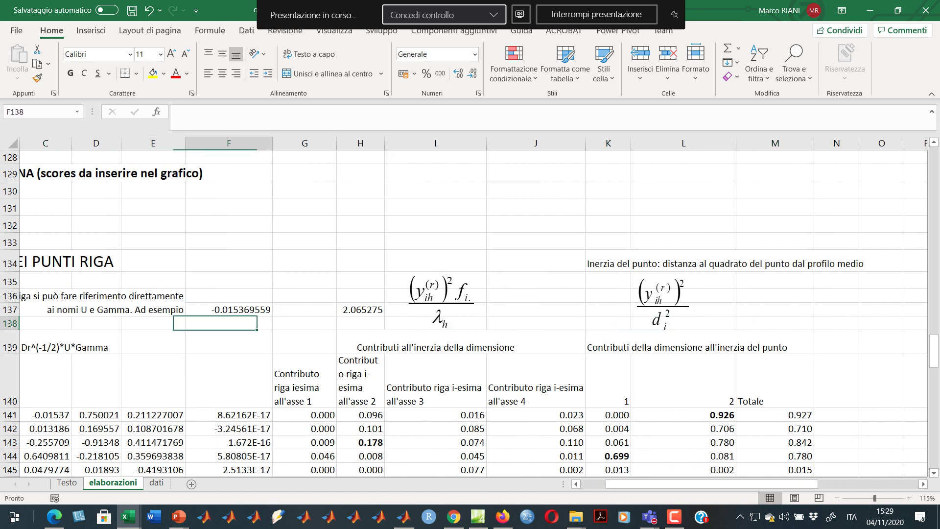
Move down through the row-point contribution table to the weighted variance of the second component in H154.
key(Down)
key(Down)
key(Down)
key(Down)
key(Down)
key(Down)
key(Down)
key(Down)
key(Down)
key(Down)
key(Down)
key(Down)
key(Down)
key(Down)
key(Down)
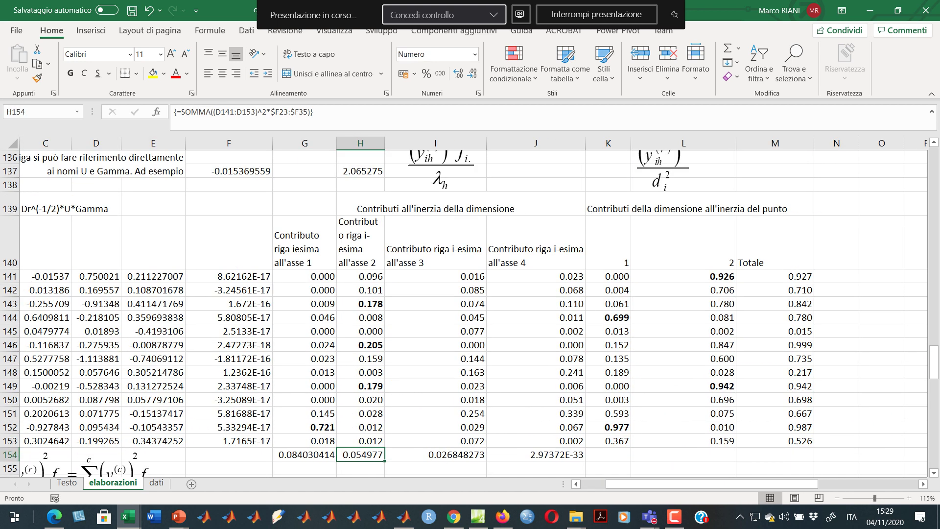
Review the row contributions to axis 3 in column I, moving from the bottom rows up to I141.
key(Up)
key(Up)
key(Right)
key(Up)
key(Up)
key(Up)
key(Up)
key(Up)
key(Up)
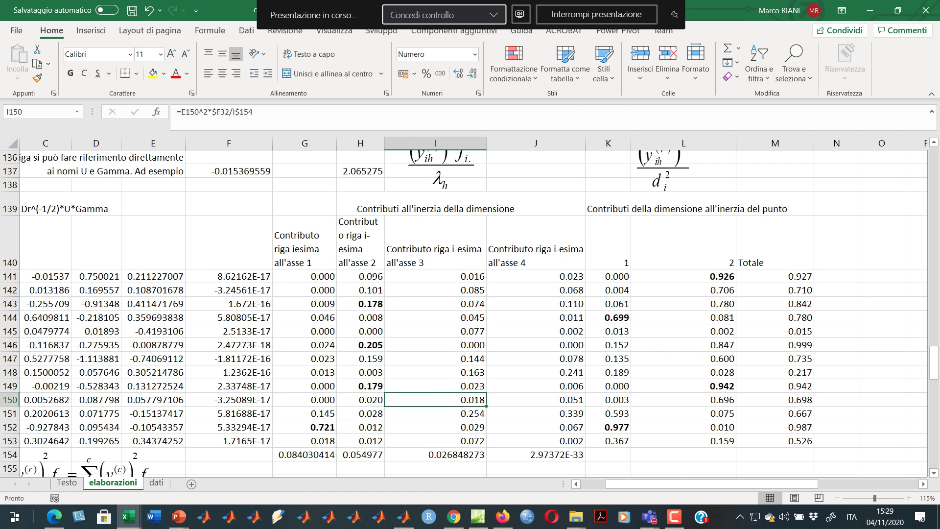
key(Up)
key(Up)
key(Up)
key(Up)
Review the first row contributions to axis 4 in column J and their formulas.
key(Right)
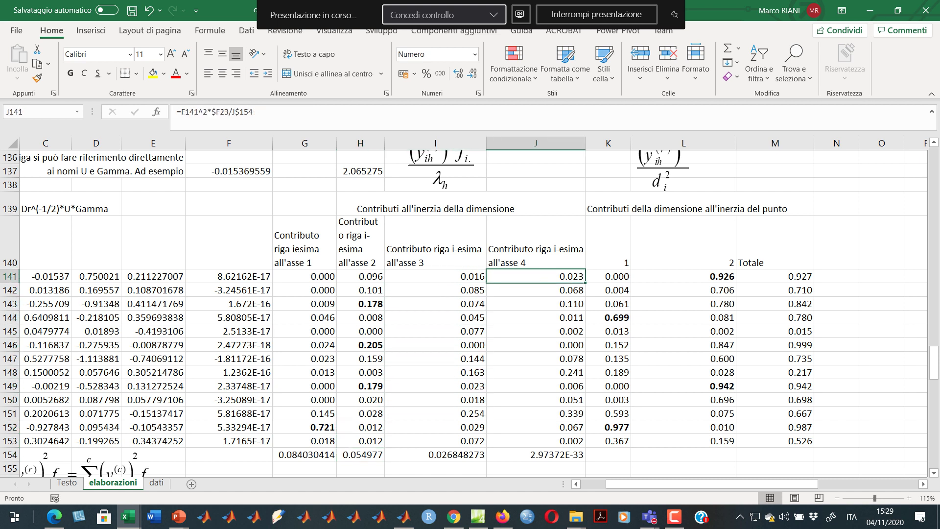
key(Down)
key(Down)
key(Down)
key(Down)
key(Up)
key(Up)
key(Up)
key(Up)
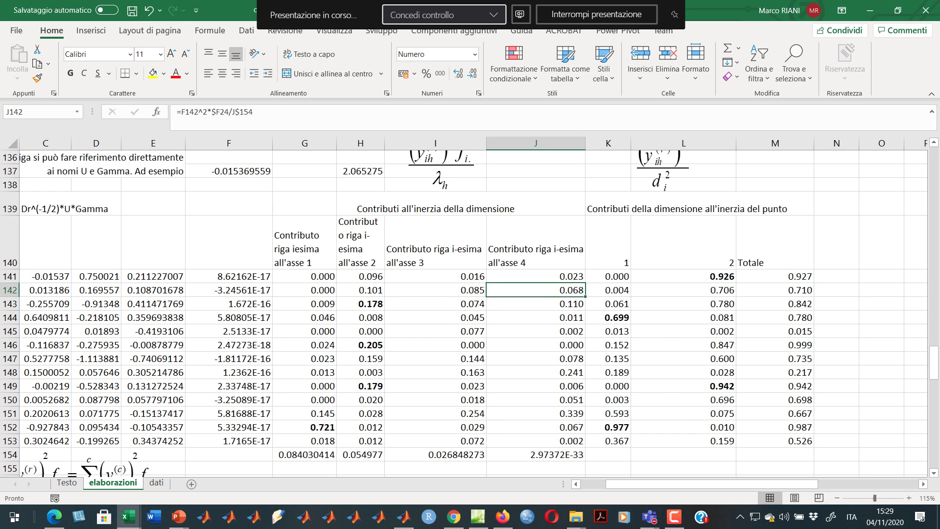
Go to the first row point's dimension 1 contribution in K141 and view the formula above the "Contributi della dimensione all'inerzia del punto" columns.
key(Right)
key(Right)
key(Right)
key(Right)
key(Right)
key(Right)
key(Left)
key(Left)
key(Left)
key(Left)
key(Left)
key(Left)
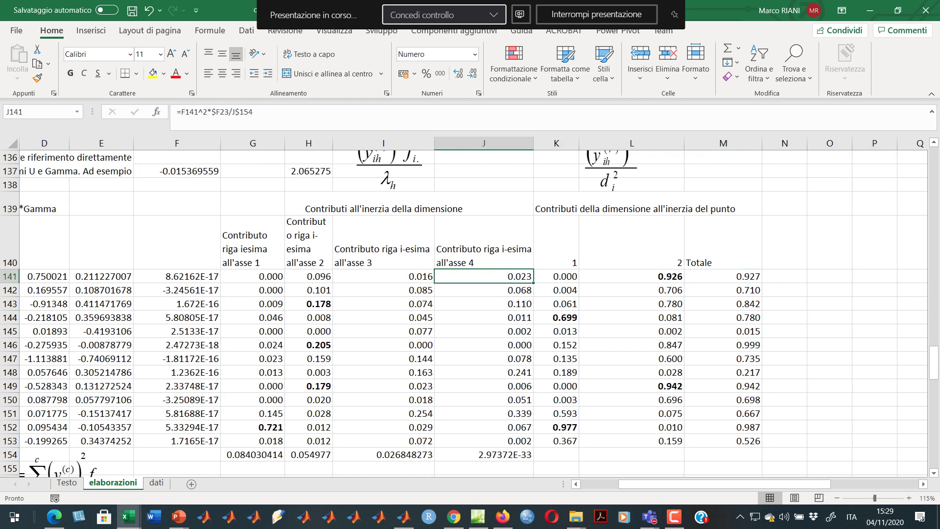
key(Right)
scroll(465, 309, up, 3)
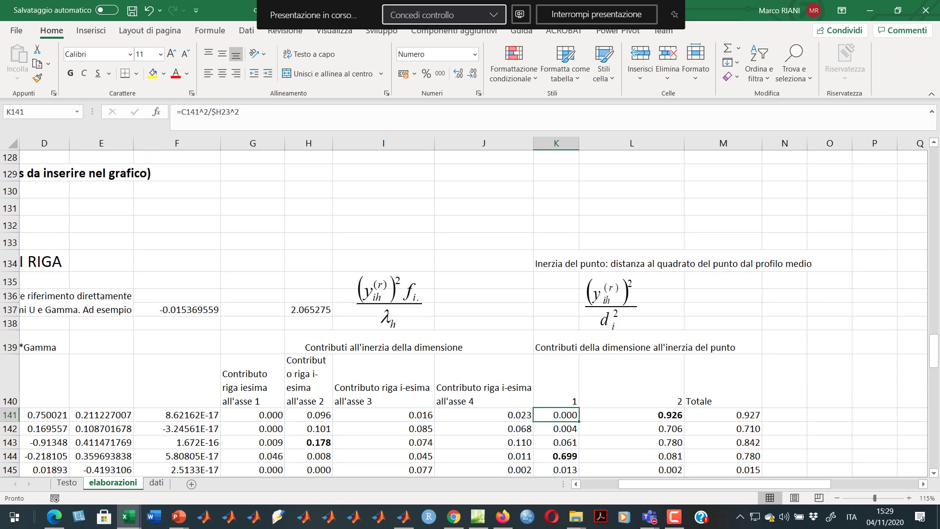
Inspect the formula in K141, tracing its distance reference to H23 in the row profile table.
key(F2)
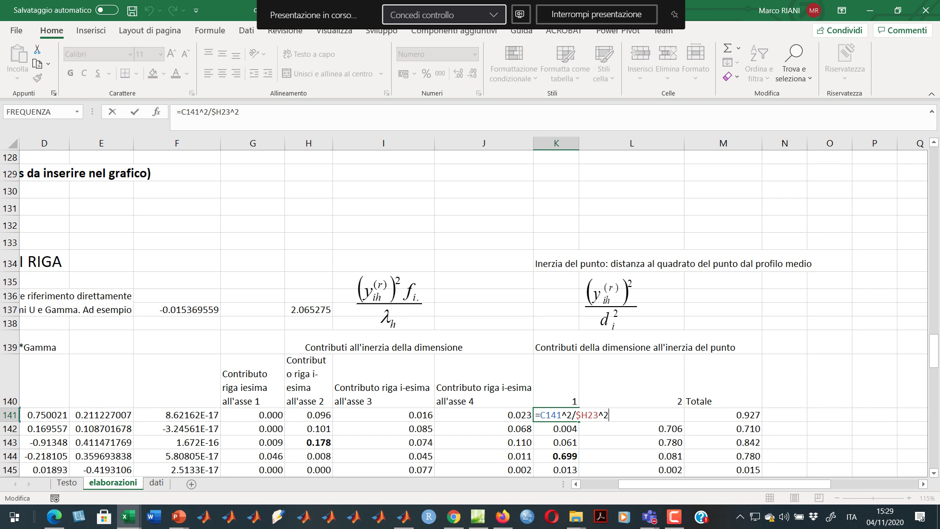
scroll(465, 314, up, 20)
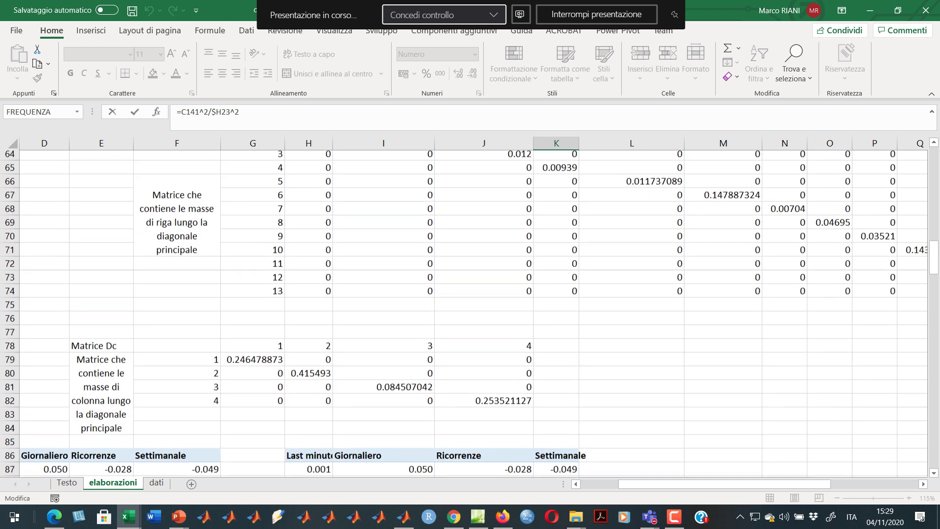
scroll(465, 313, up, 5)
scroll(466, 313, up, 10)
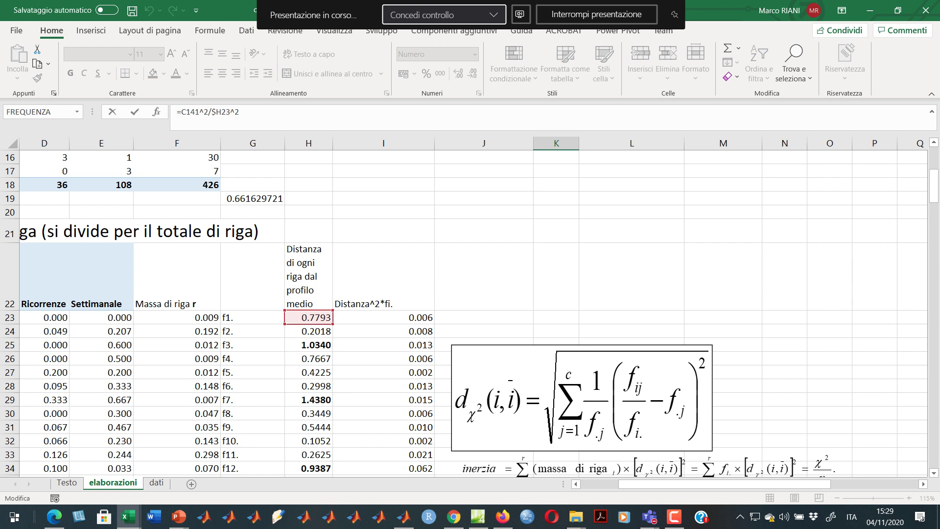
scroll(470, 314, down, 16)
scroll(470, 313, down, 20)
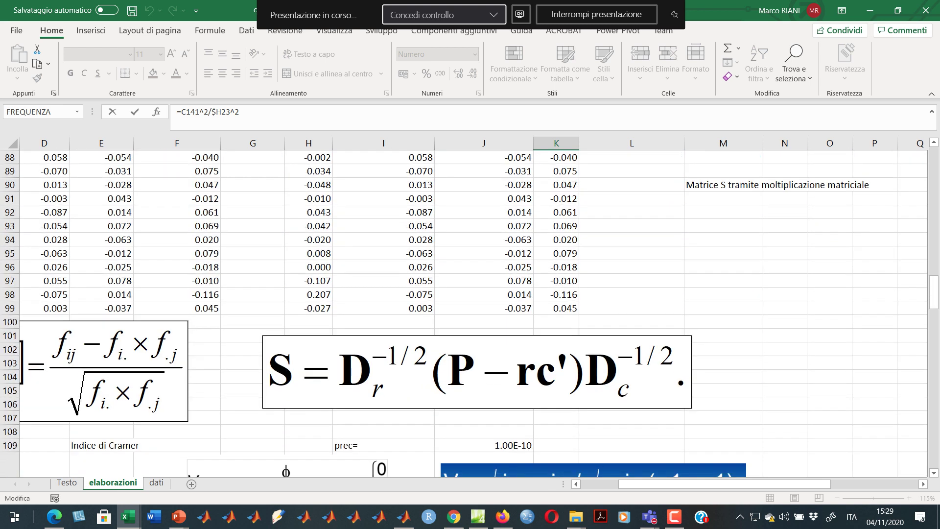
scroll(470, 313, down, 1)
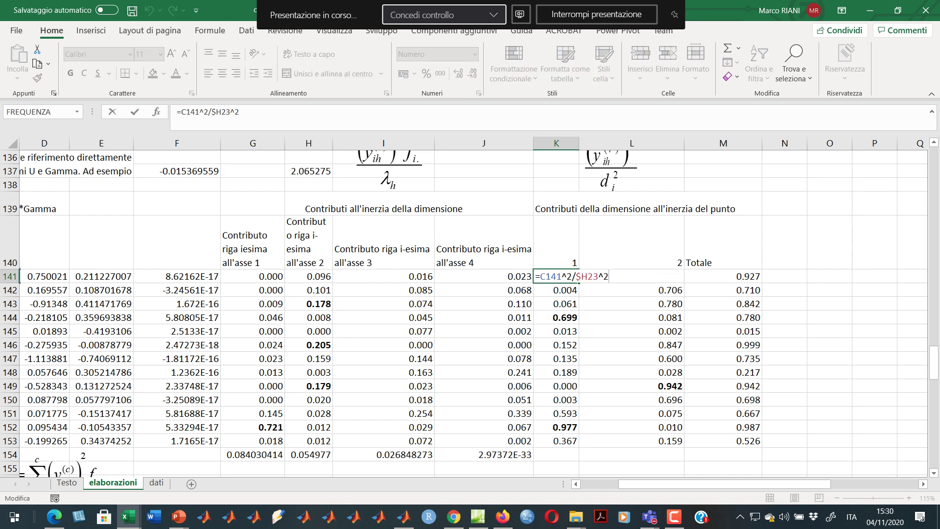
key(ctrl+Return)
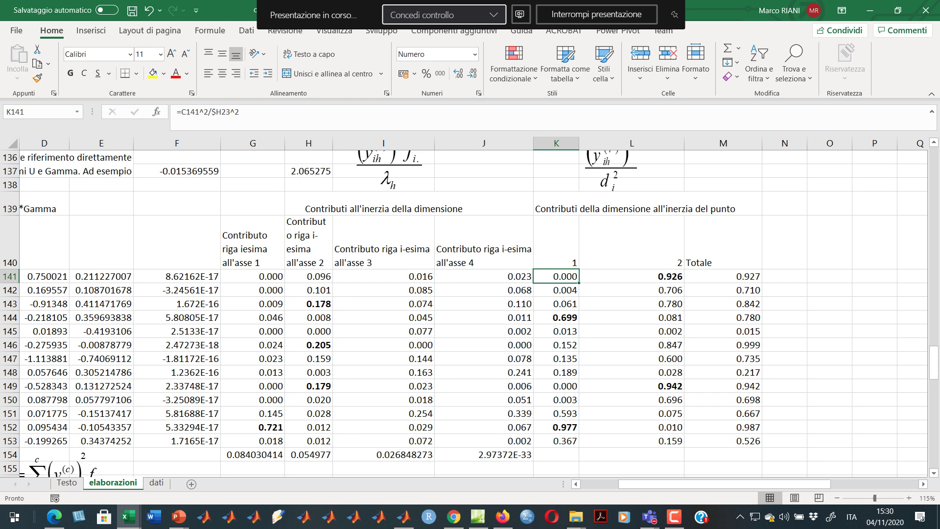
Check the dimension 2 contribution in L141 and go back along row 141 to its row label Artigiano.
click(631, 290)
key(Up)
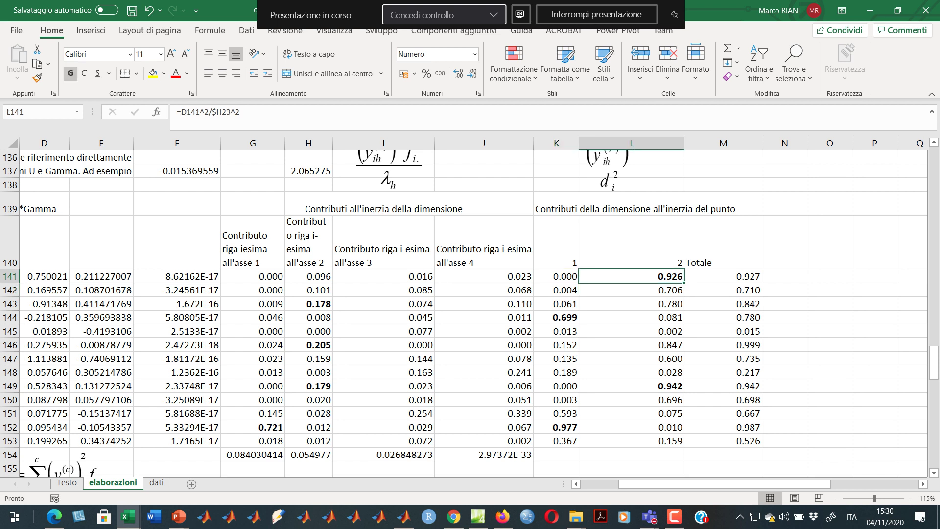
key(Left)
key(Left)
key(Left)
key(Left)
key(Left)
key(Left)
key(Left)
key(Left)
key(Left)
key(Left)
key(Left)
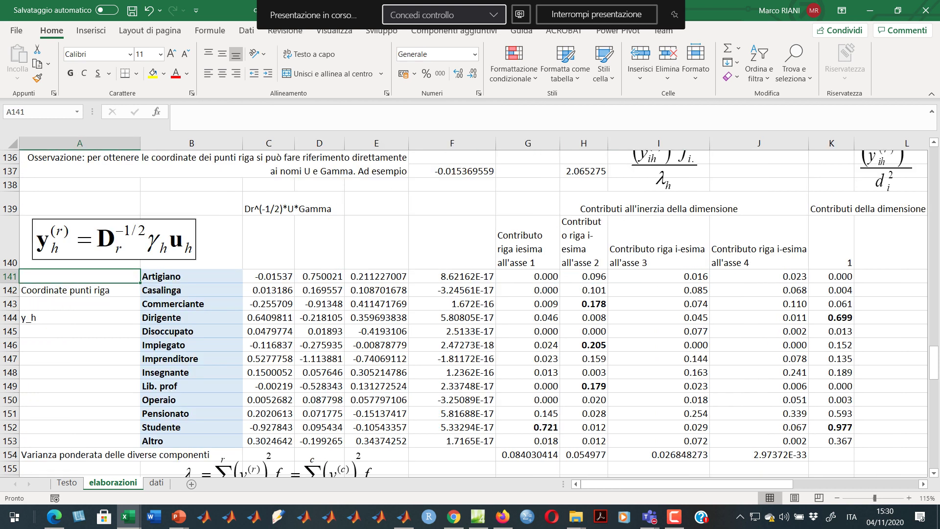
Return along the Artigiano row to L141 and inspect the cell references in its formula.
key(Right)
key(Right)
key(Right)
key(Right)
key(Right)
key(Right)
key(Right)
key(Right)
key(Right)
key(Right)
key(Right)
key(Right)
key(Right)
key(Right)
key(Right)
key(Right)
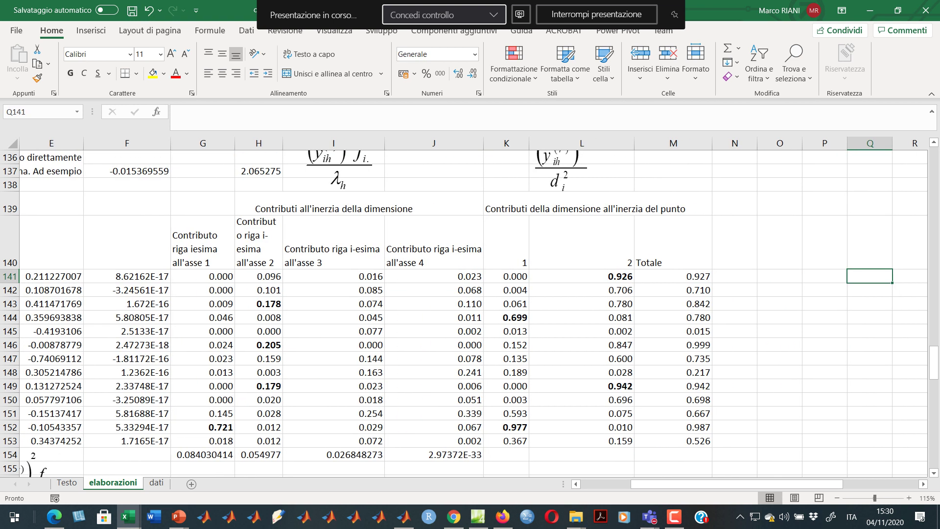
key(Left)
key(Left)
key(Left)
key(Left)
key(Left)
key(F2)
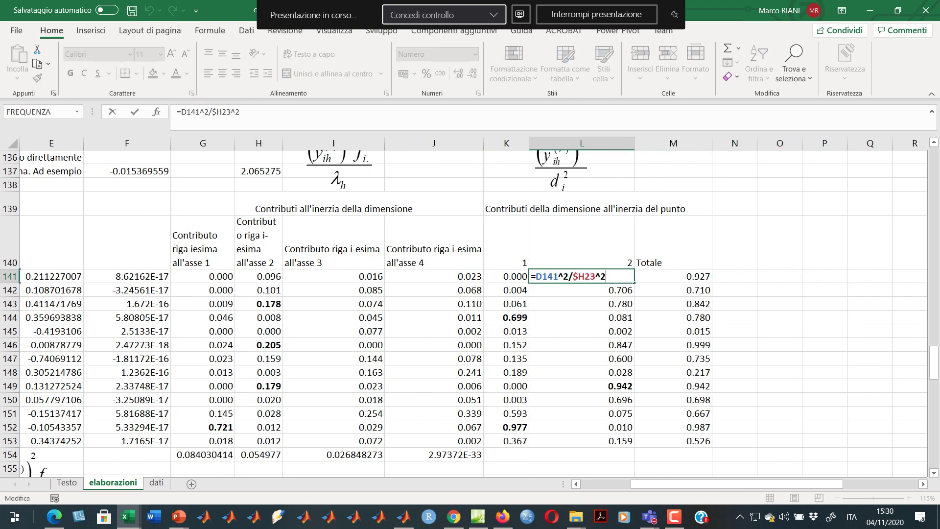
key(Escape)
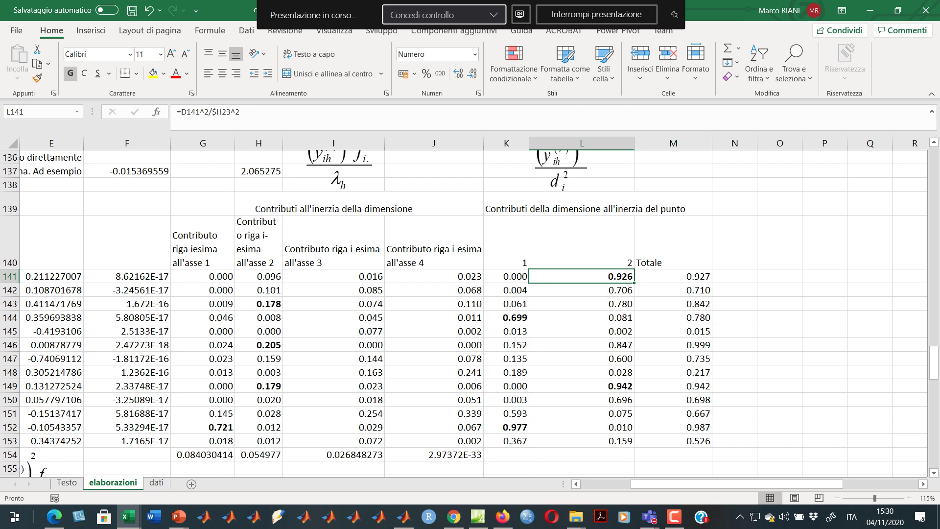
Move down the dimension 2 contributions to row 149 and check the dimension 1 contribution in K149.
key(Down)
key(Down)
key(Down)
key(Down)
key(Down)
key(Down)
key(Down)
key(Down)
key(Down)
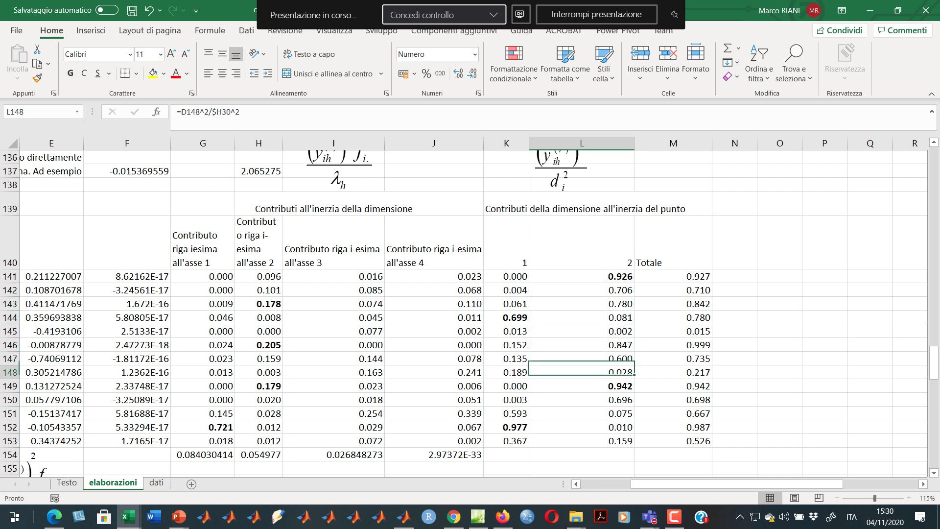
key(Down)
key(Up)
key(Up)
key(Left)
key(Left)
key(Left)
key(Left)
key(Left)
key(Left)
key(Left)
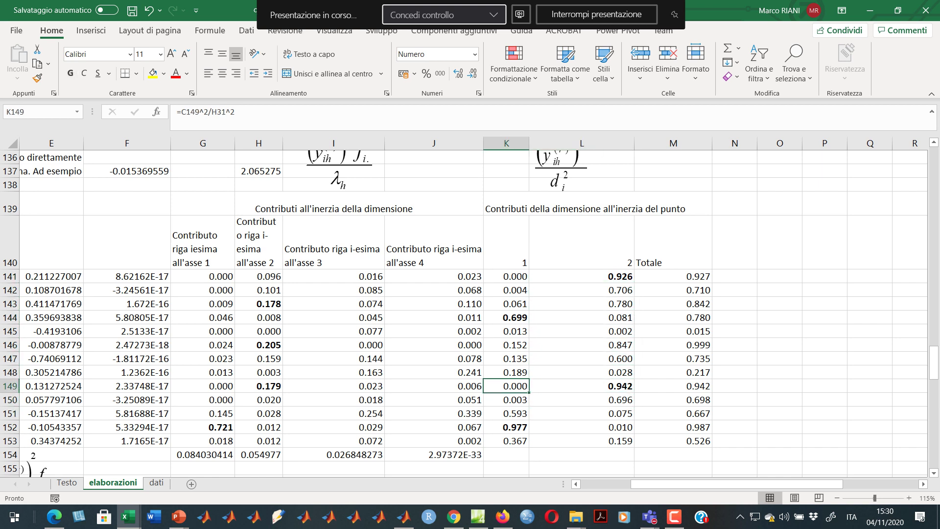
Identify the row label Lib. prof in row 149 and follow its coordinates and contributions across the table.
key(Home)
key(Right)
key(Right)
key(Right)
key(Right)
key(Right)
key(Right)
key(Right)
key(Right)
key(Right)
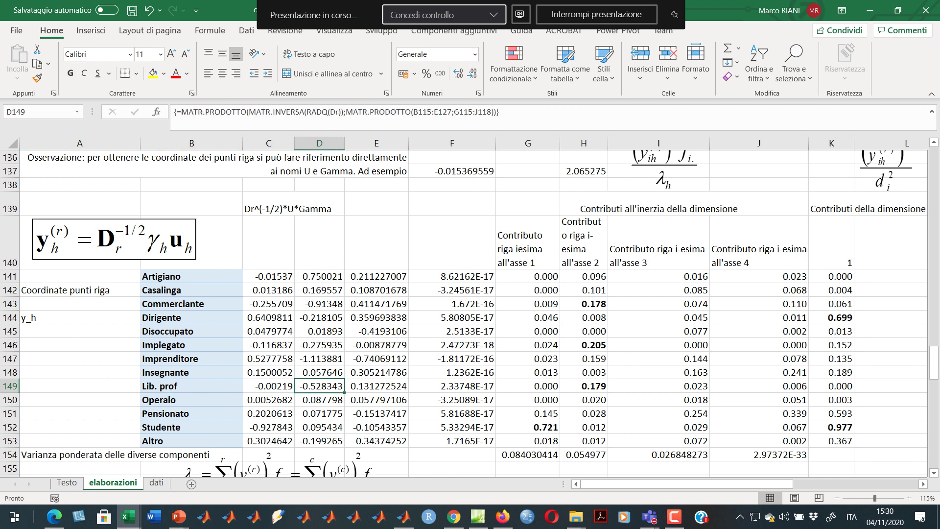
key(Right)
key(Right)
key(Right)
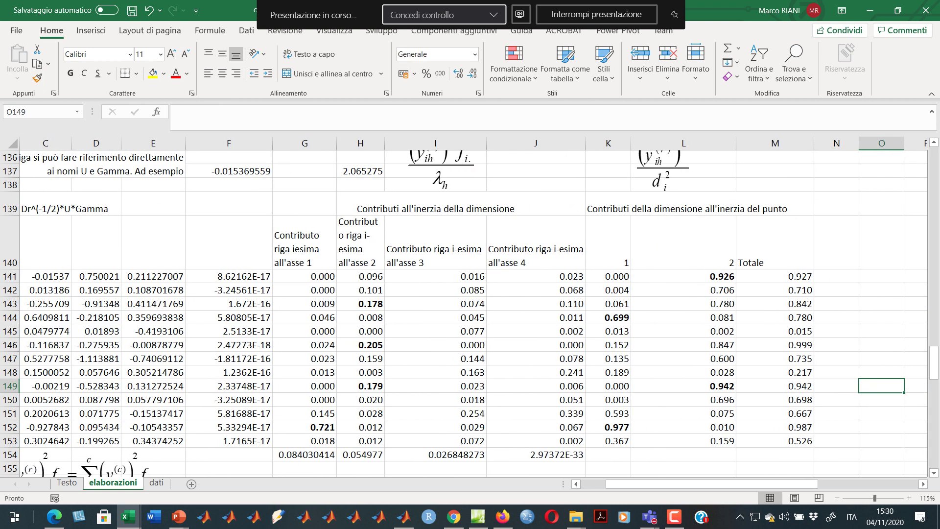
Inspect the dimension 2 contribution formula for Lib. prof in L149 and compare it with the dimension 1 contribution in K149.
key(Left)
key(F2)
key(Escape)
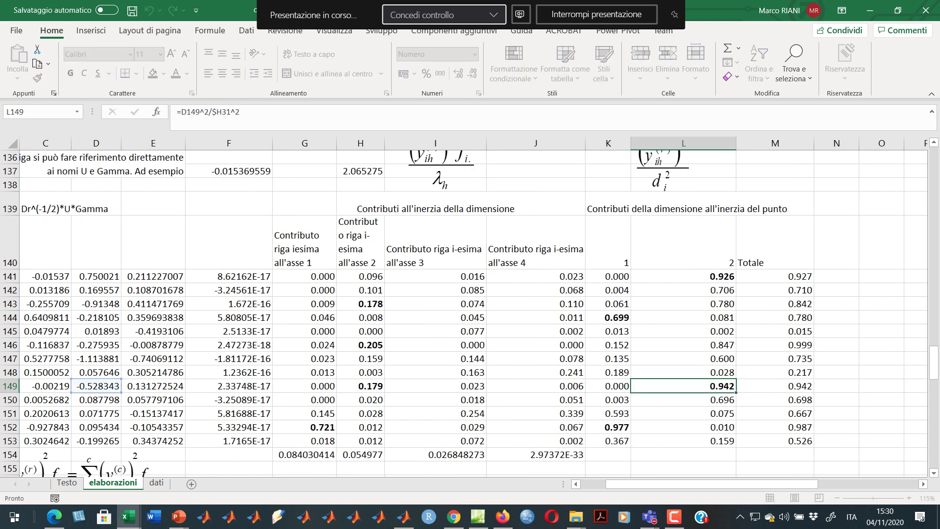
key(Left)
key(Left)
key(Left)
key(Left)
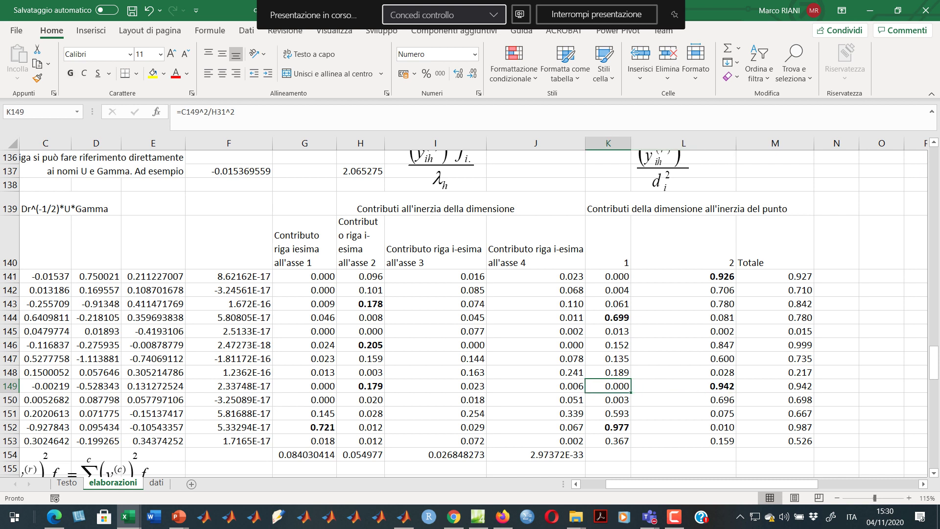
Examine the Artigiano and Lib. prof points in the "SCORES DI RIGA" chart and return to the row-point table.
key(Home)
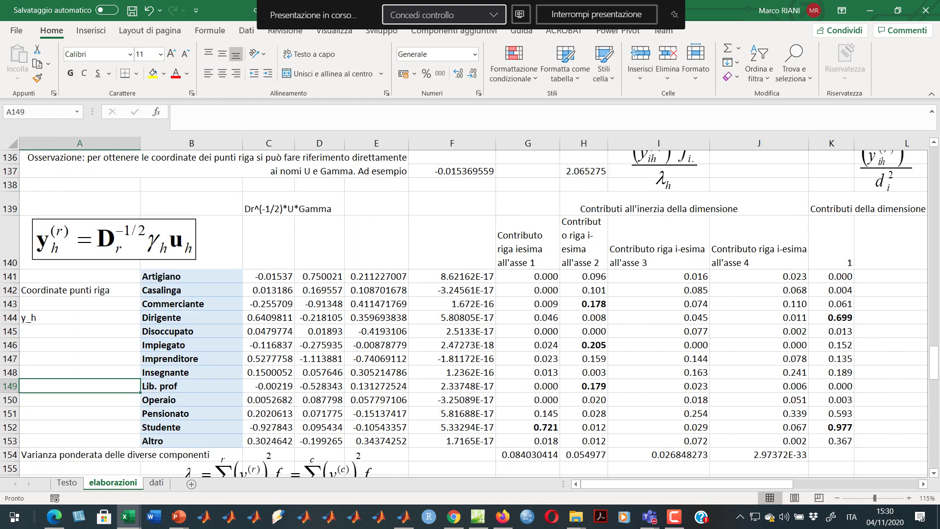
scroll(614, 269, down, 11)
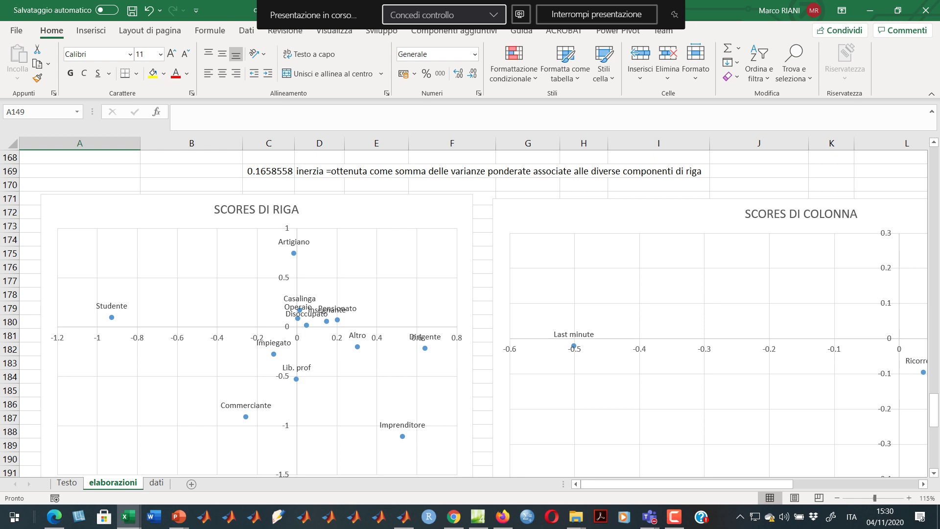
mouse_move(294, 254)
mouse_move(296, 379)
scroll(470, 314, up, 13)
scroll(471, 314, down, 3)
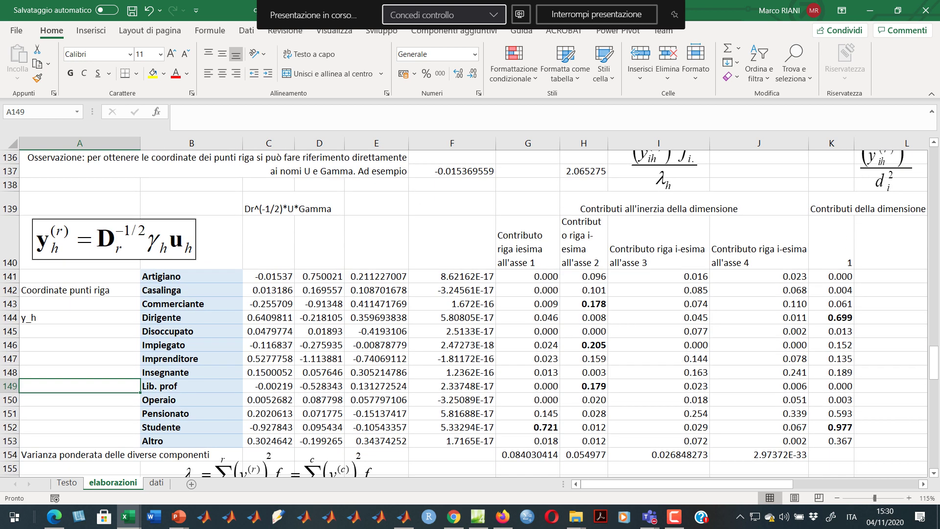
Move above the contribution table to L125 to view both inertia contribution formulas under "RIASSUNTO DEI PUNTI RIGA".
click(759, 317)
key(Up)
key(Up)
key(Up)
key(Up)
key(Up)
key(Up)
key(Up)
key(Up)
key(Up)
key(Up)
key(Up)
key(Up)
key(Up)
key(Up)
key(Up)
key(Up)
key(Up)
key(Up)
key(Up)
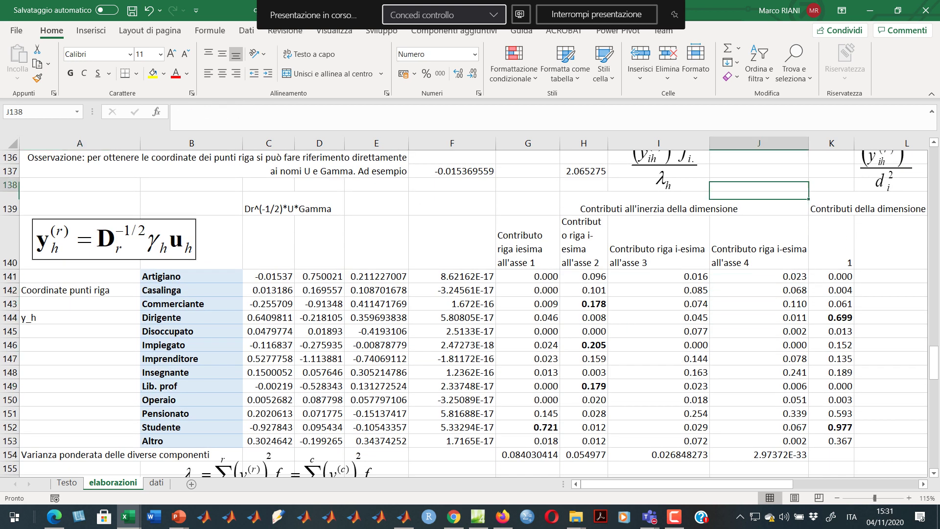
key(Right)
key(Right)
key(Right)
key(Right)
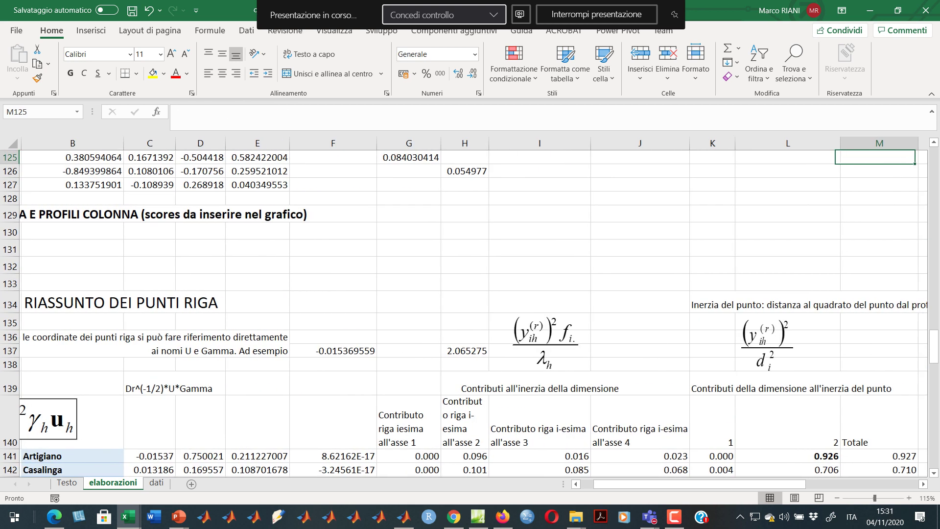
key(Left)
key(Left)
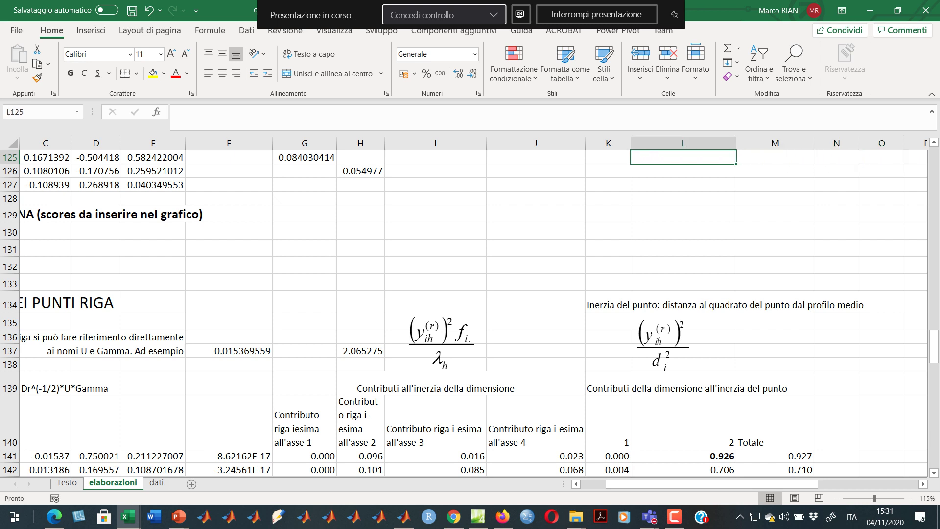
Check the dimension 2 contribution in L141 and move down the dimension 1 contributions to K145.
scroll(465, 313, down, 5)
scroll(465, 314, up, 3)
click(683, 347)
click(683, 333)
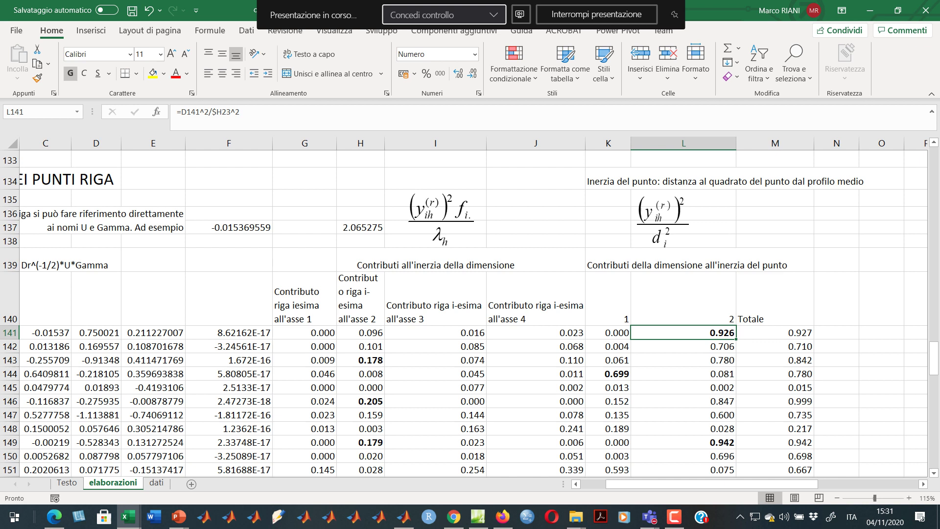
key(Left)
key(Down)
key(Down)
key(Down)
key(Down)
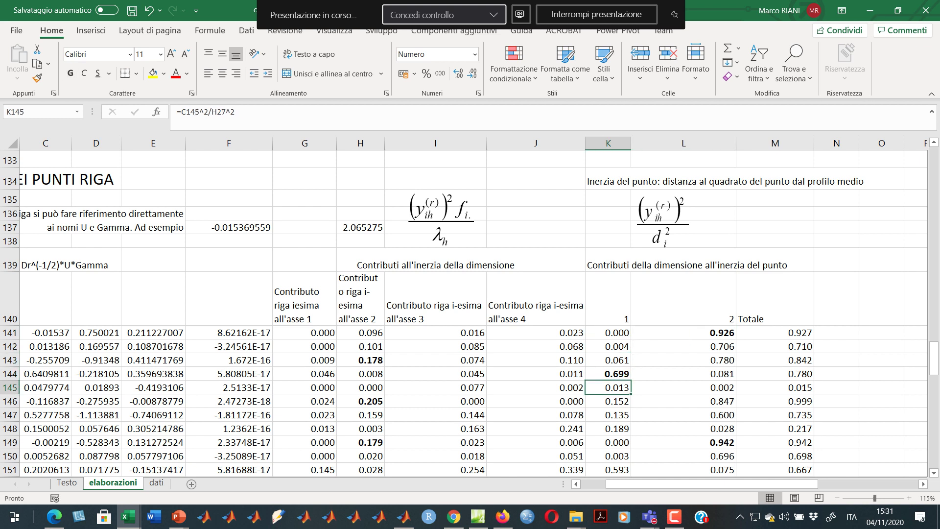
Go back to the Artigiano row label and follow row 141 across to the dimension 2 contribution in L141.
key(Left)
key(Home)
key(Up)
key(Up)
key(Up)
key(Right)
key(Up)
key(Right)
key(Right)
key(Right)
key(Right)
key(Right)
key(Right)
key(Right)
key(Right)
key(Right)
key(Right)
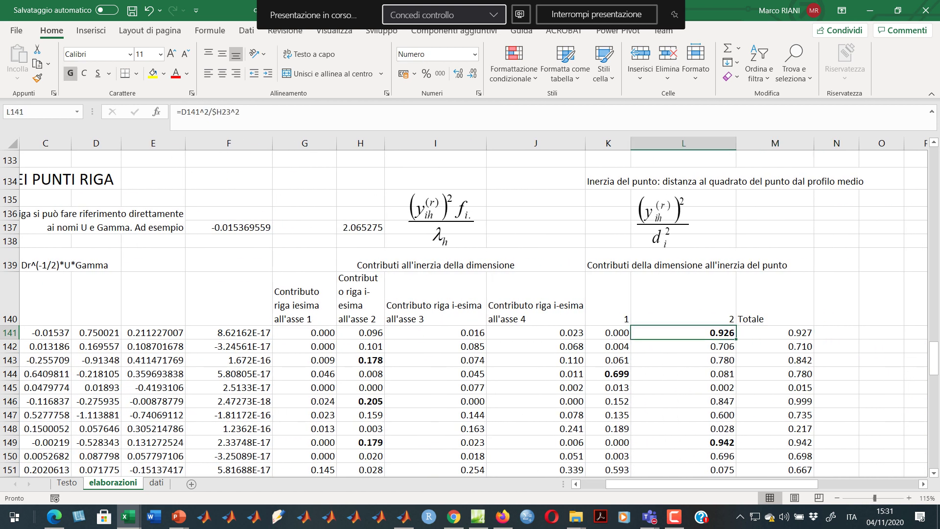
Move down the dimension 2 contributions to row 144 and over to the dimension 1 contribution in K144.
key(Down)
key(Down)
key(Down)
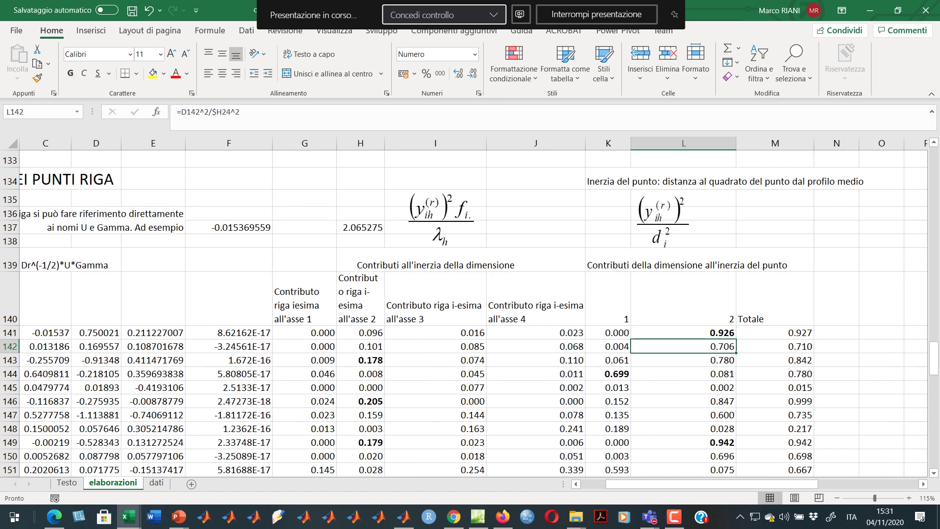
key(Left)
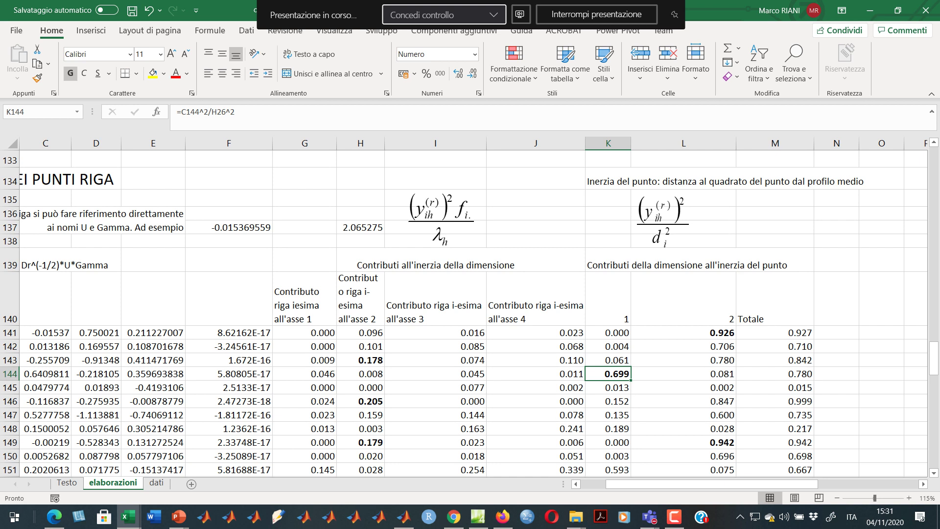
Follow row 144 from the dimension 1 contribution back past the Dirigente label to A144.
key(Left)
key(Left)
key(Left)
key(Left)
key(Left)
key(Left)
key(Left)
key(Left)
key(Left)
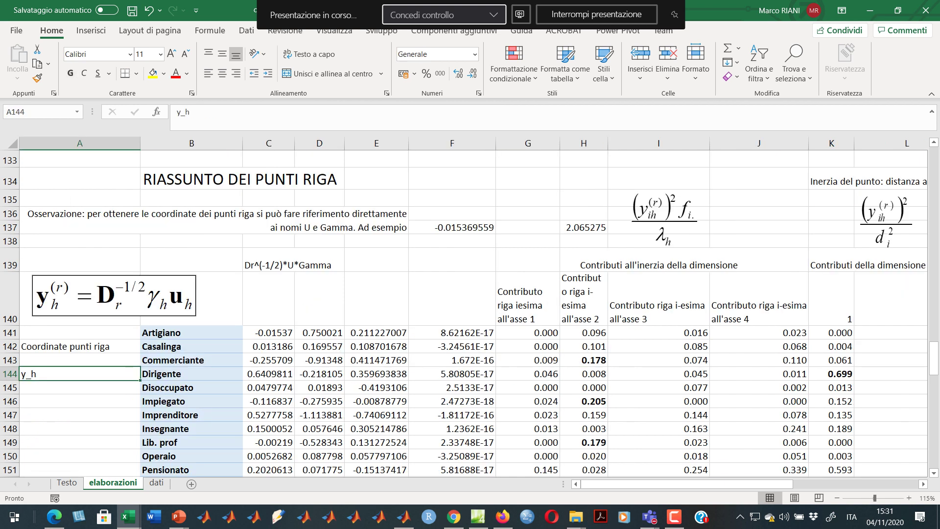
Follow the Dirigente row across to the dimension 2 contribution and return to the dimension 1 contribution in K144.
key(Right)
key(Right)
key(Right)
key(Right)
key(Right)
key(Right)
key(Right)
key(Right)
key(Right)
key(Right)
key(Right)
key(Right)
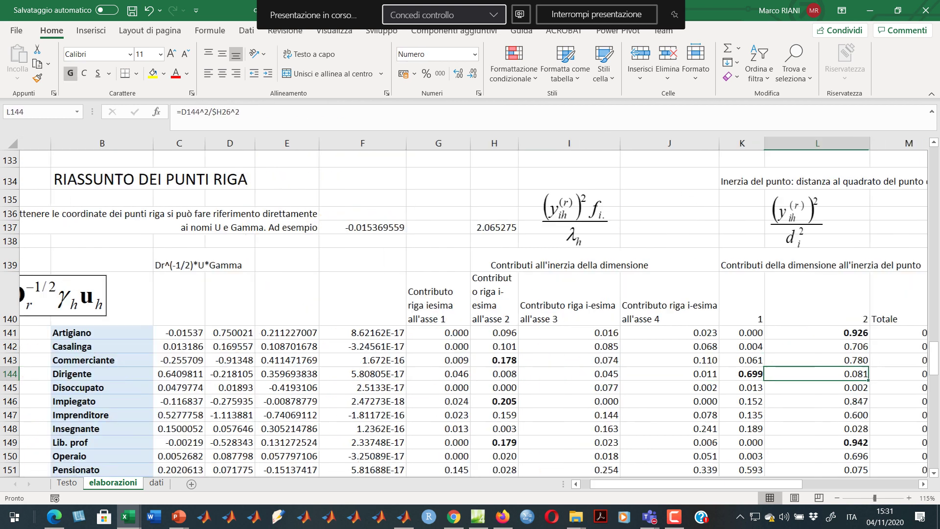
key(Left)
key(Left)
key(Left)
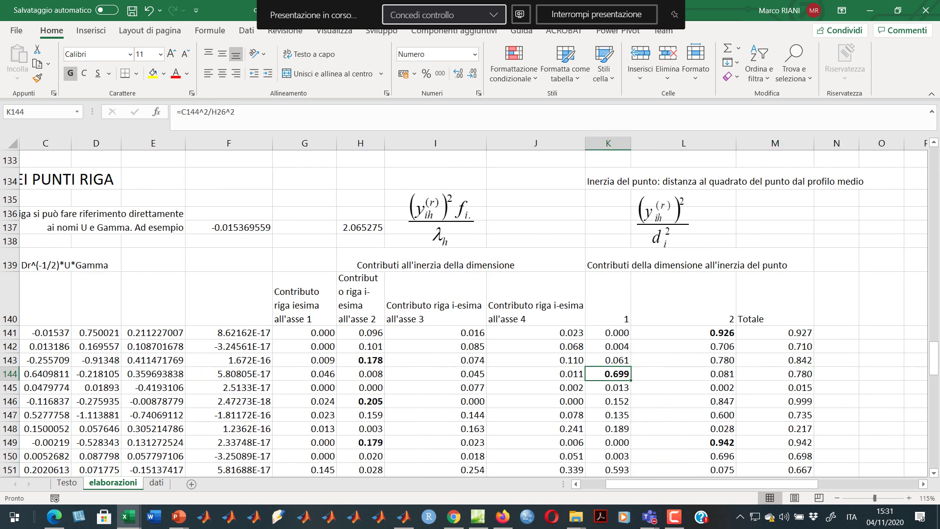
Check the dimension 1 contribution in K152 and trace its row back to the Studente label in B152.
scroll(470, 313, down, 3)
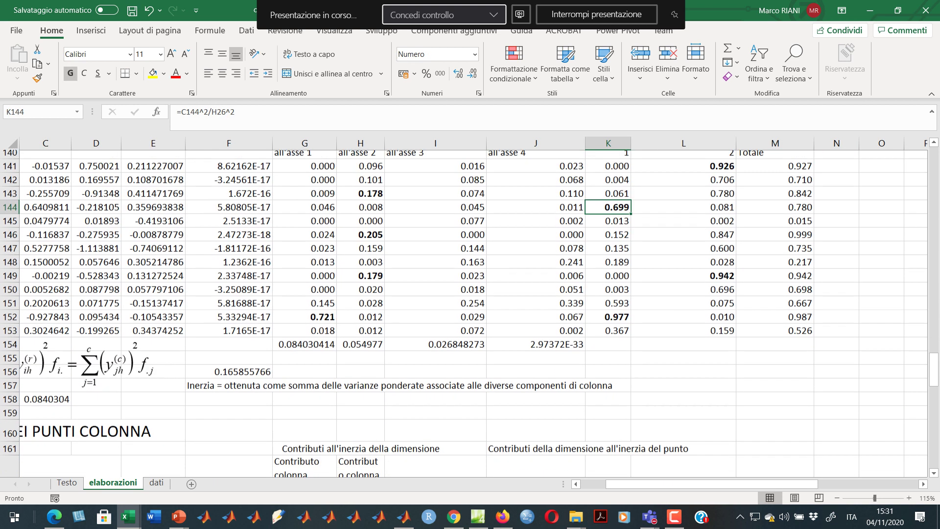
key(ctrl+Down)
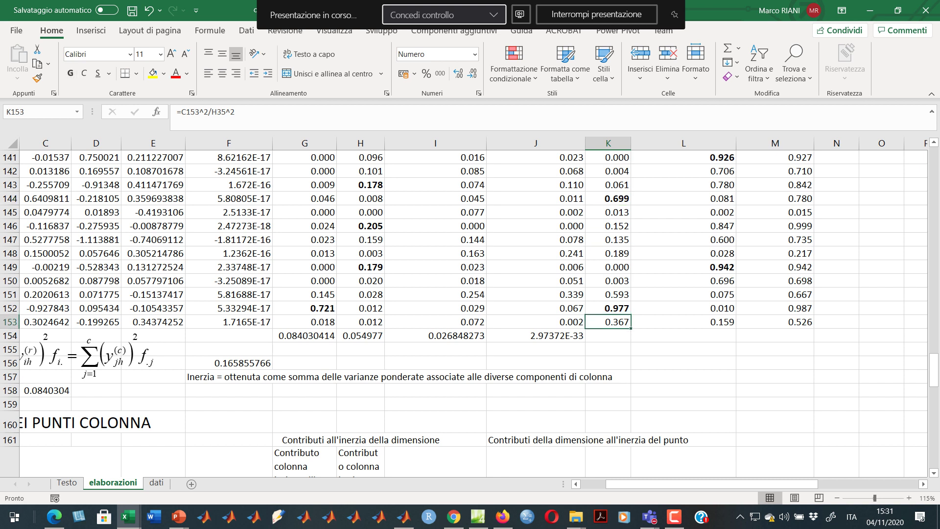
key(Up)
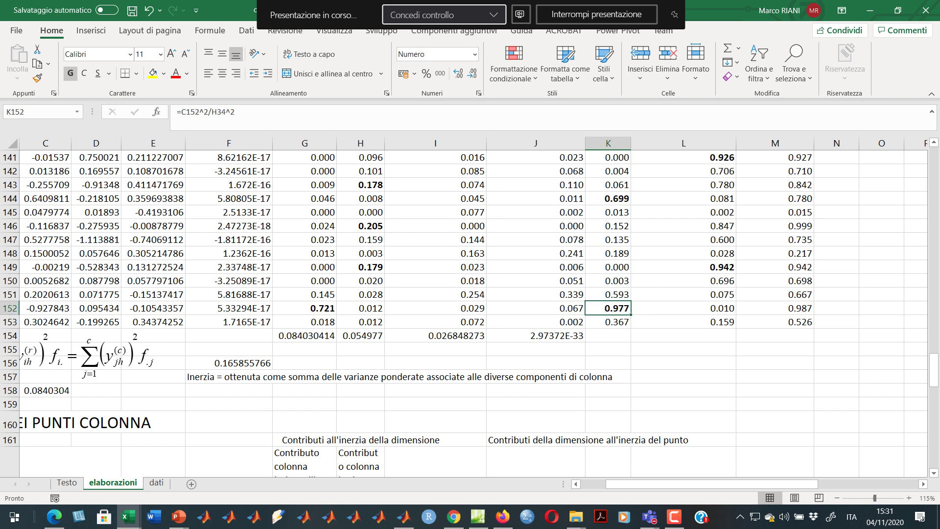
key(Left)
key(Left)
key(Left)
key(Left)
key(Left)
key(Left)
key(Left)
key(Left)
key(Left)
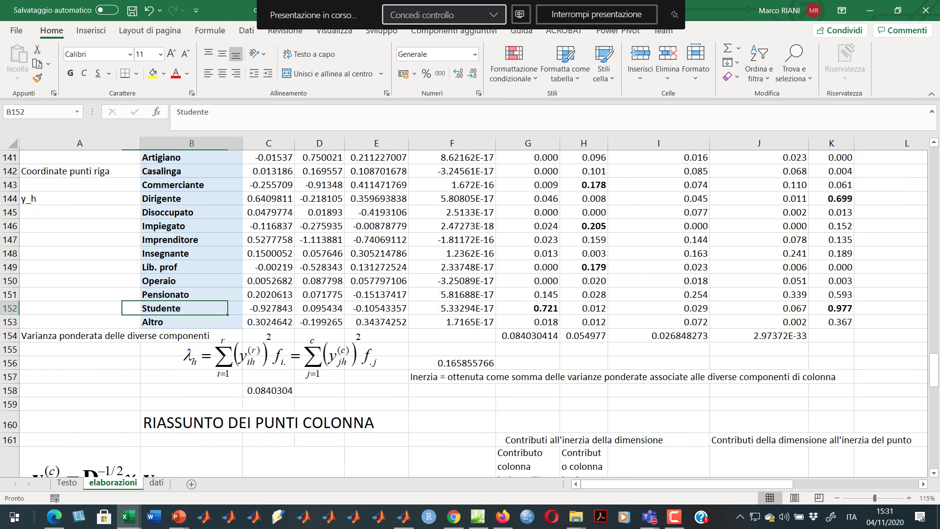
Examine the Studente point in the "SCORES DI RIGA" chart and return to the "RIASSUNTO DEI PUNTI RIGA" table.
scroll(465, 313, down, 11)
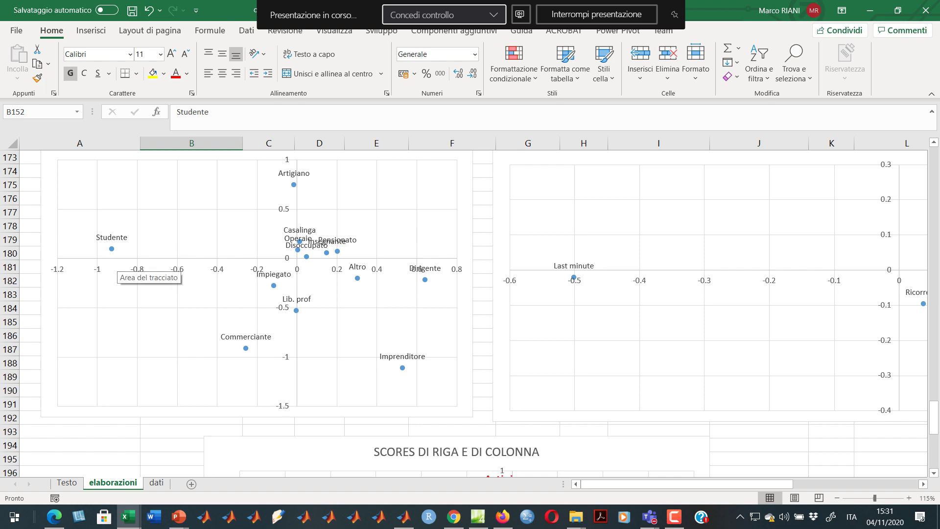
scroll(137, 267, up, 16)
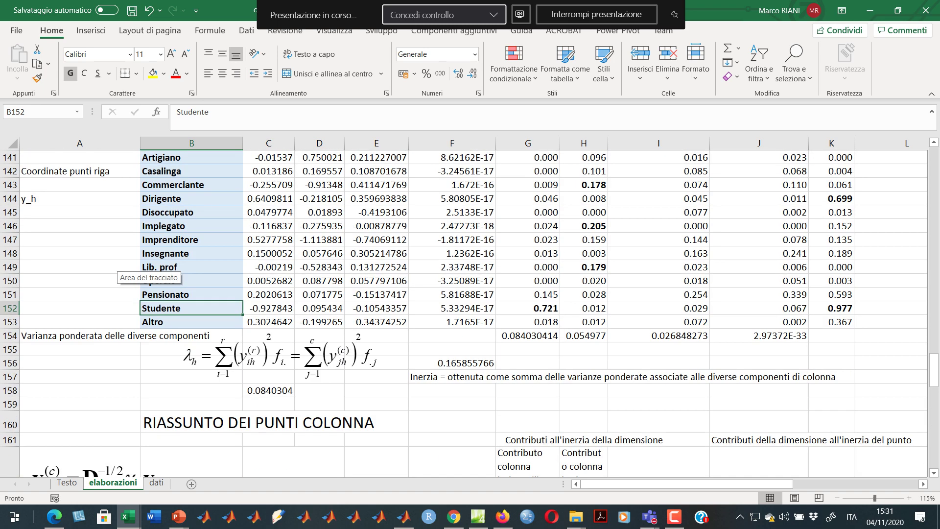
scroll(137, 267, down, 3)
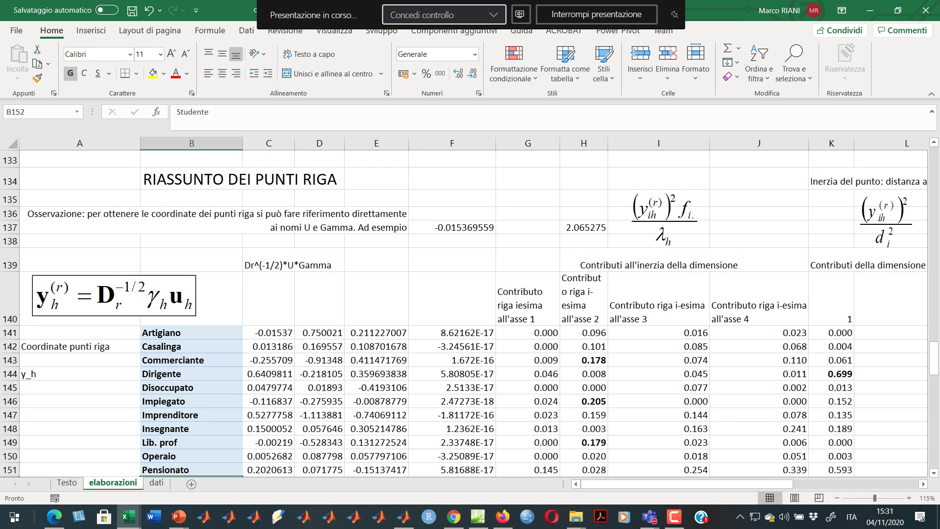
Inspect the Artigiano contribution to axis 1 in G141 and follow the row to the dimension 1 contribution in K141.
click(527, 346)
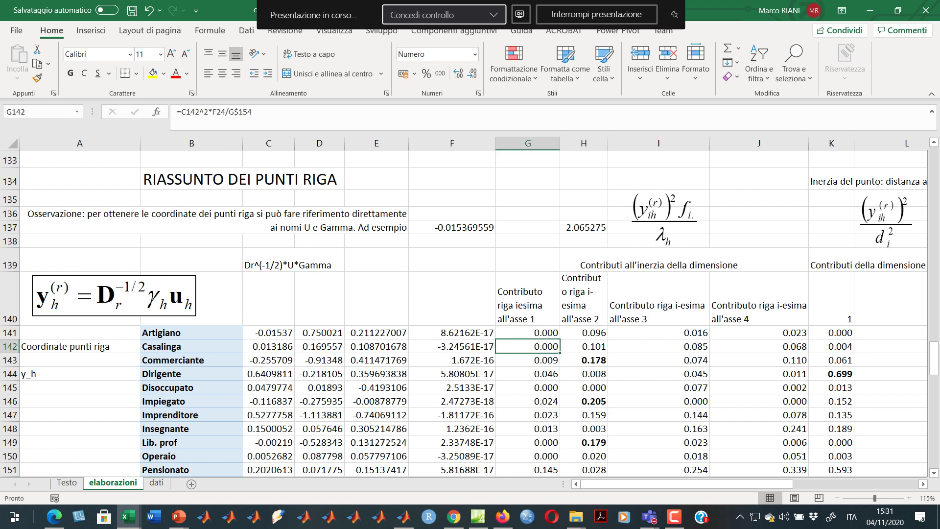
click(528, 332)
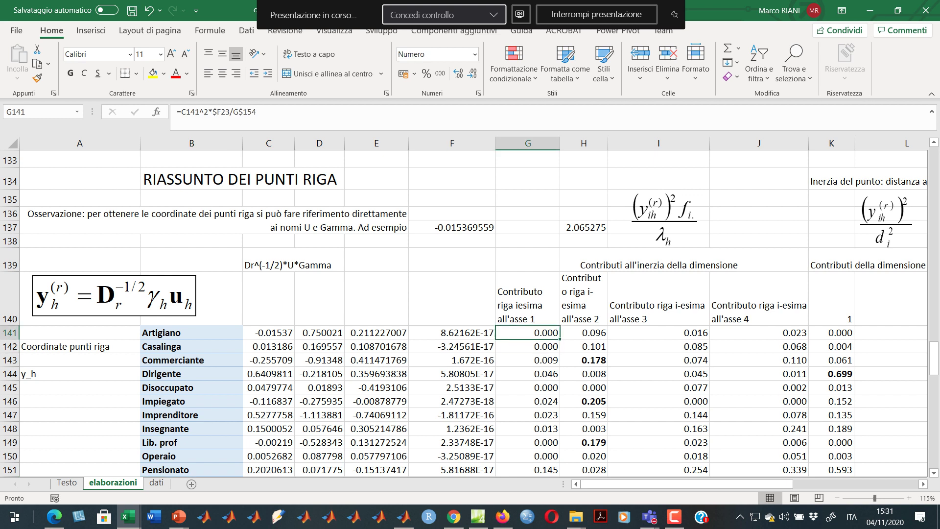
key(Right)
key(Right)
key(Right)
key(Right)
key(Right)
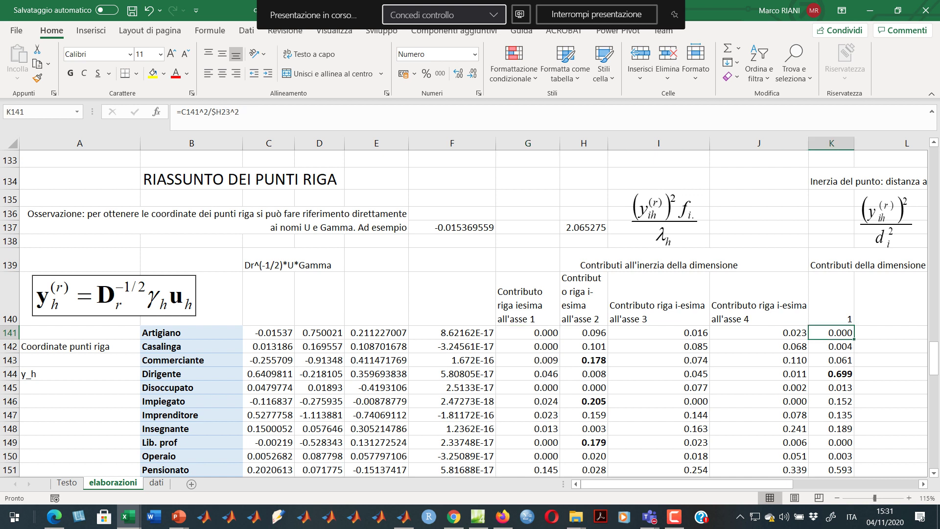
key(Left)
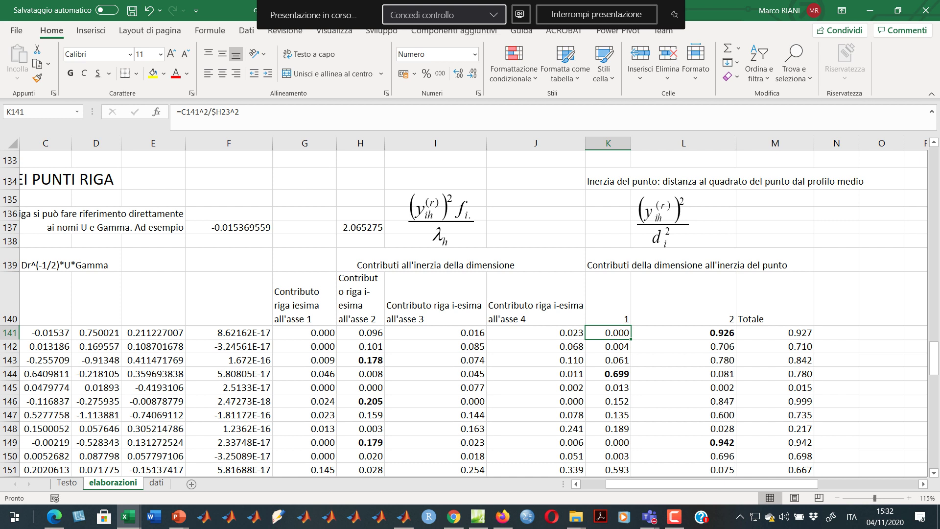
Compare the Artigiano contributions of dimensions 1 and 2 and move to their total in M141.
key(Down)
key(Up)
key(Right)
key(Left)
key(Right)
key(Right)
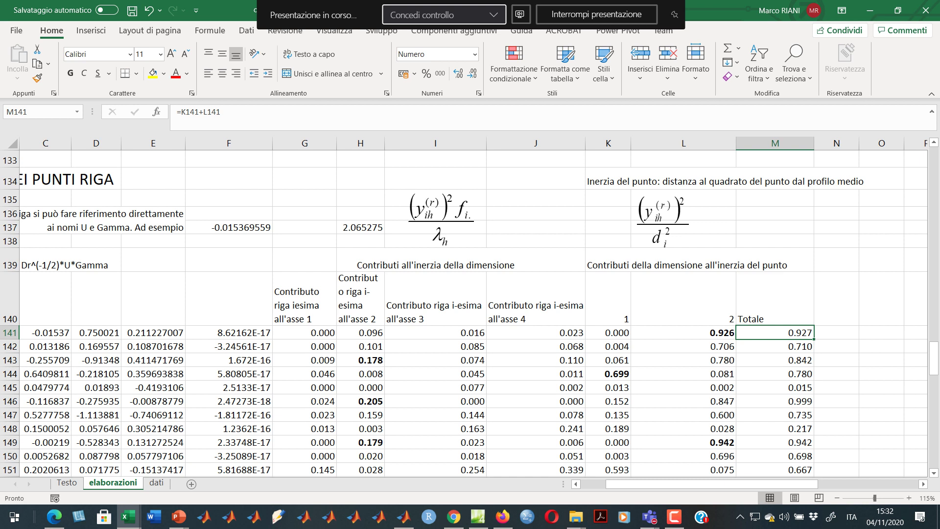
Inspect the Lib. prof total contribution in M149 against the "Totale" column heading.
scroll(465, 313, down, 3)
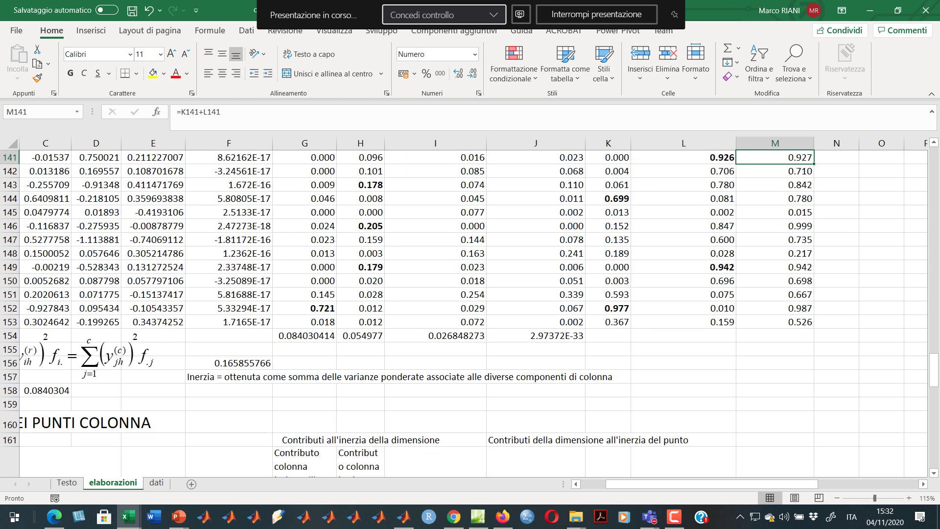
click(774, 266)
scroll(465, 313, up, 5)
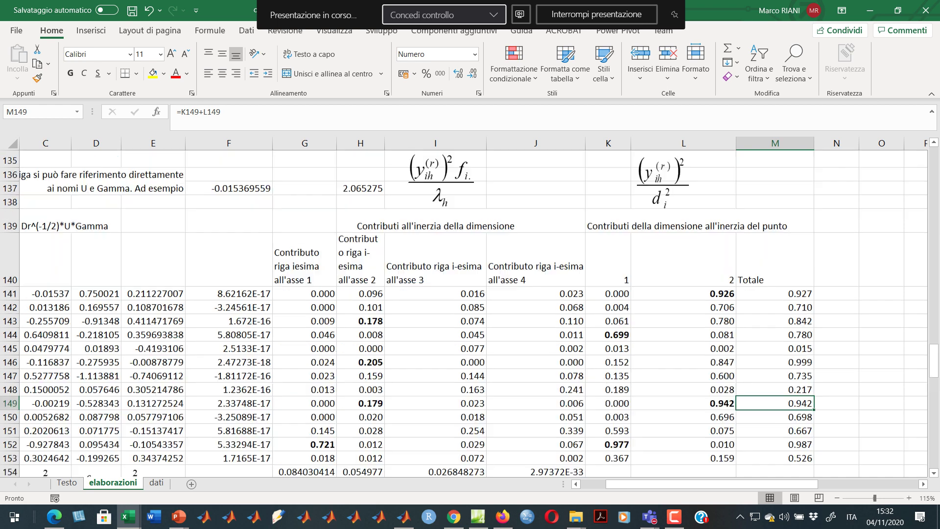
scroll(465, 313, down, 5)
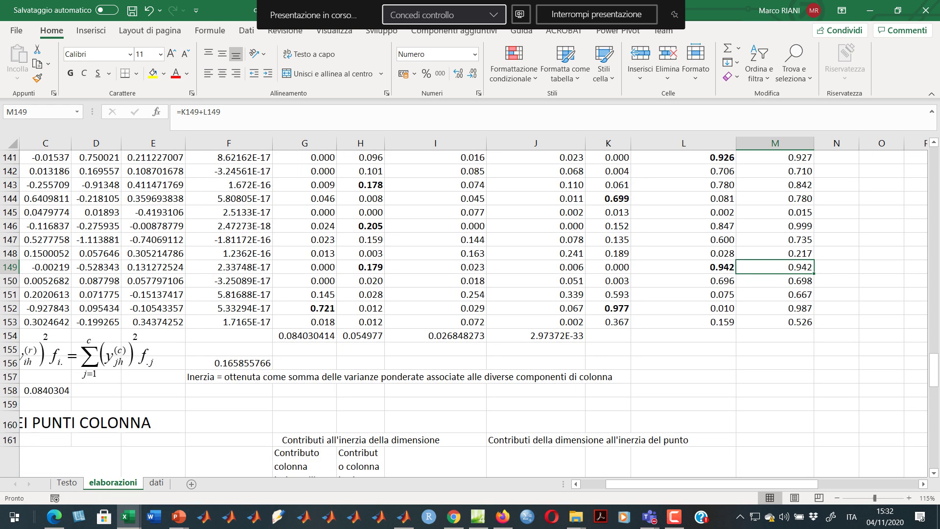
Follow row 149 back to A149 and view the row, column and joint score charts below the tables.
key(Left)
key(Left)
key(Left)
key(Left)
key(Left)
key(Left)
key(Left)
key(Left)
key(Left)
key(Left)
key(Left)
key(Left)
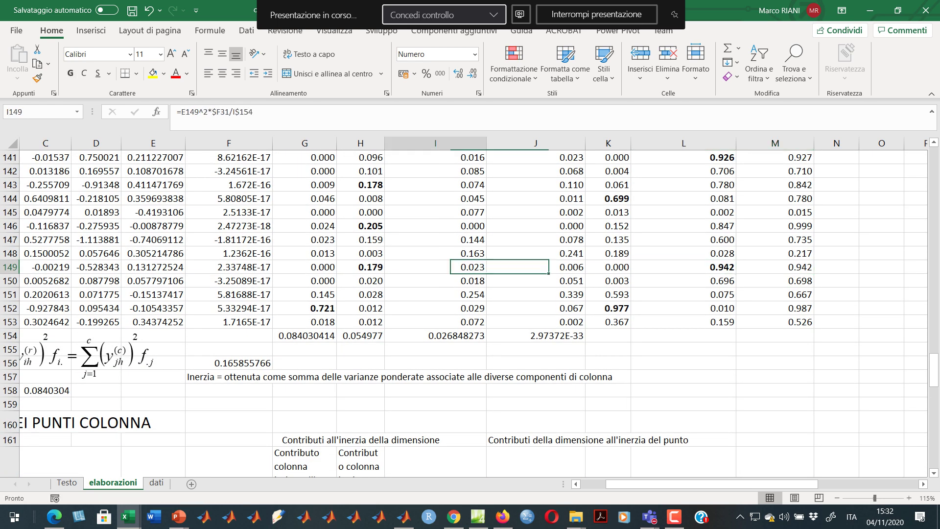
scroll(465, 313, down, 13)
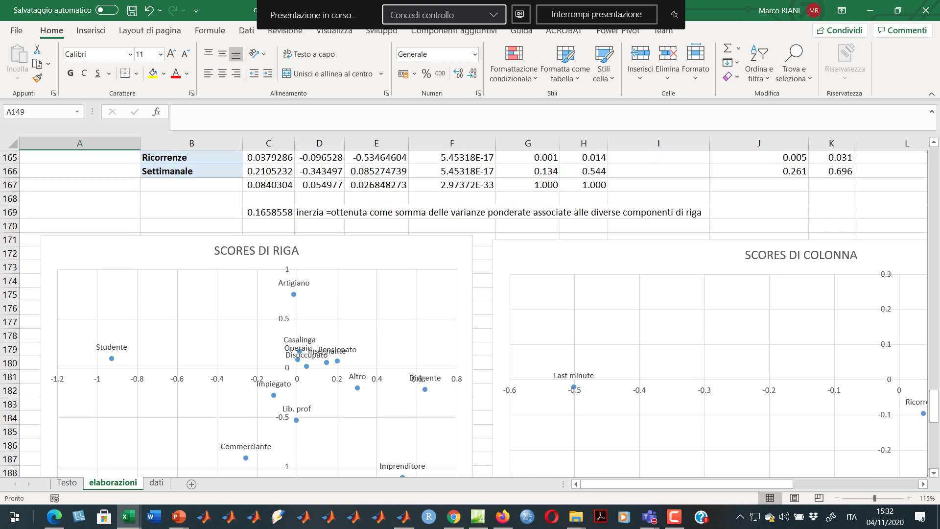
scroll(465, 313, down, 8)
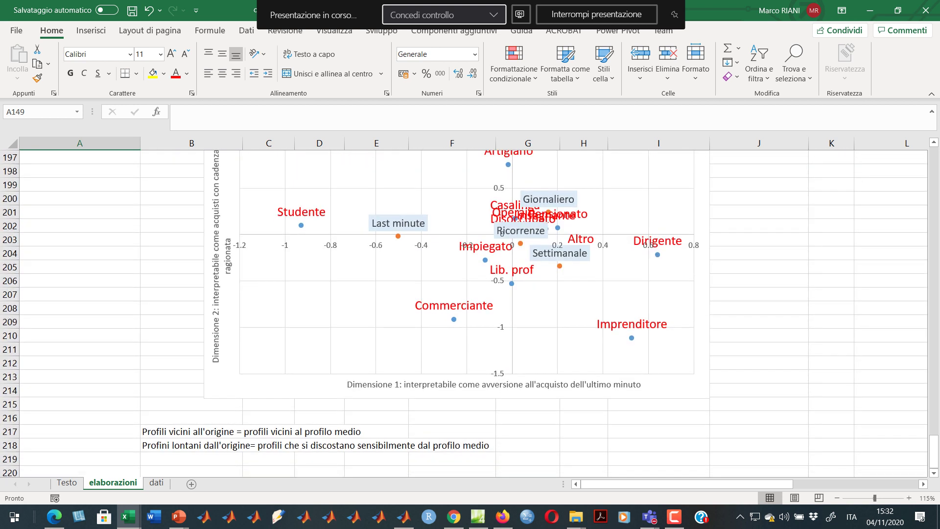
Switch to MATLAB and review corrisp_out.m from the SVD section through the inertia and score calculations to the plotting code.
key(alt+Tab)
key(alt+Tab)
key(alt+Tab)
click(499, 243)
scroll(499, 243, down, 5)
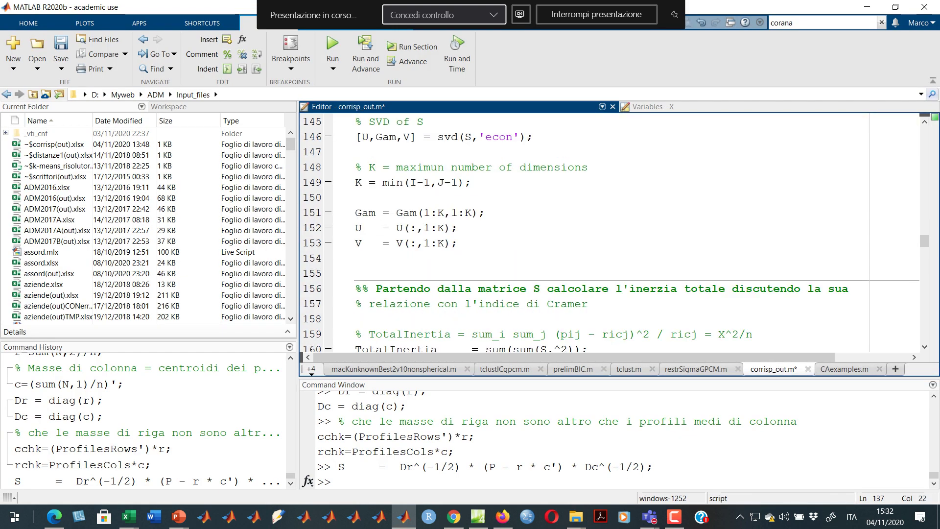
scroll(612, 232, down, 3)
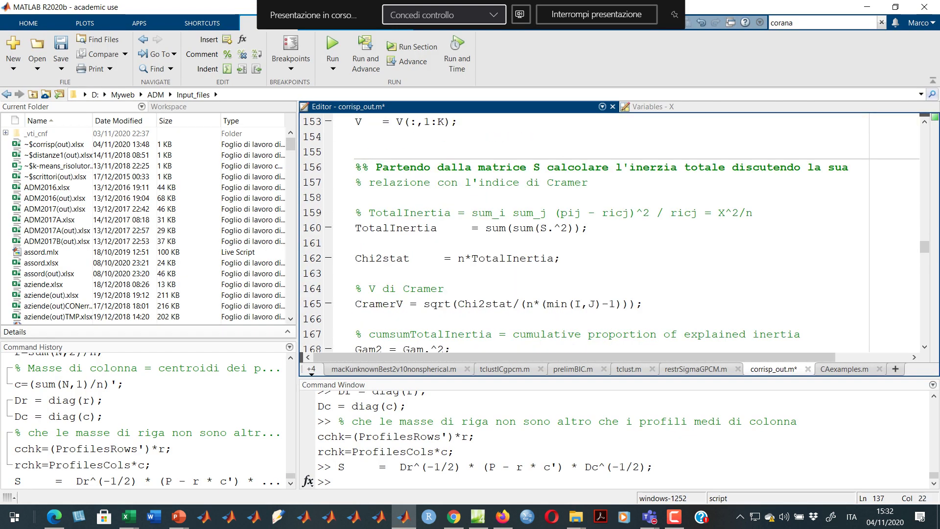
scroll(612, 232, down, 3)
scroll(612, 232, down, 9)
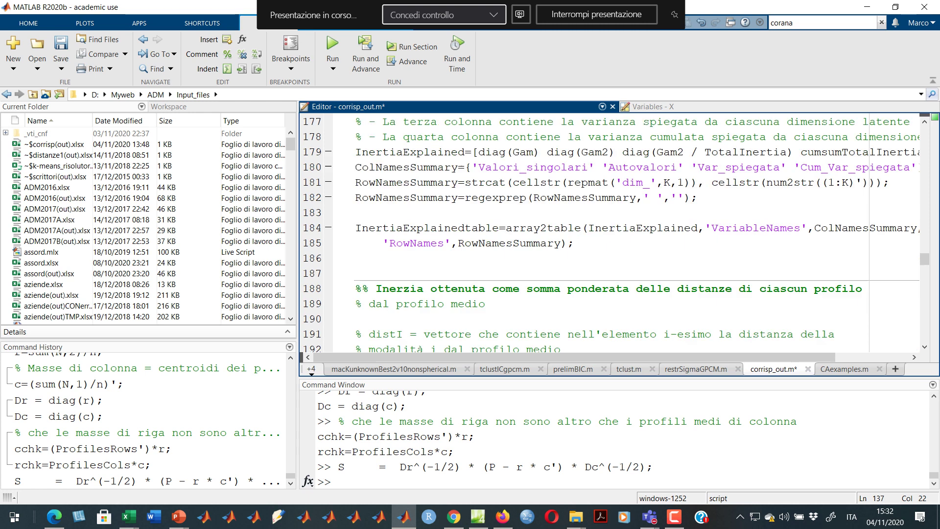
scroll(612, 233, down, 9)
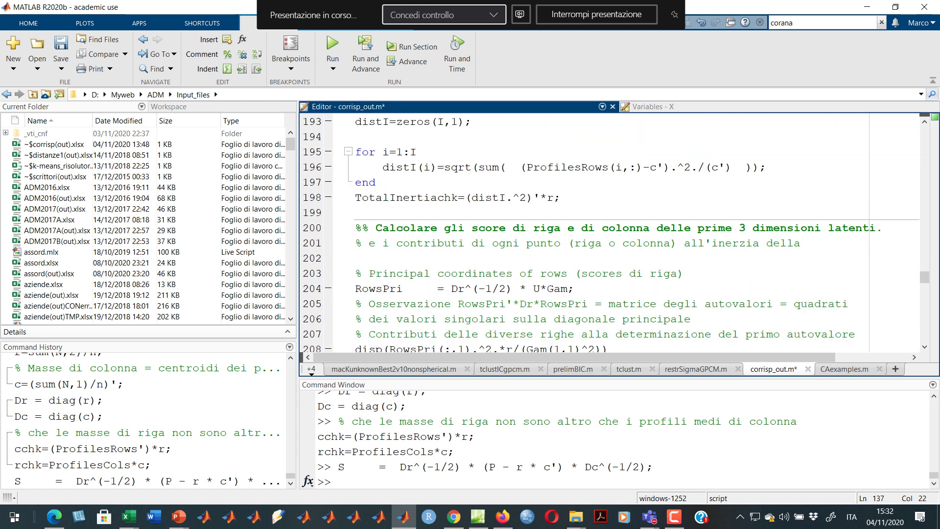
scroll(612, 233, down, 3)
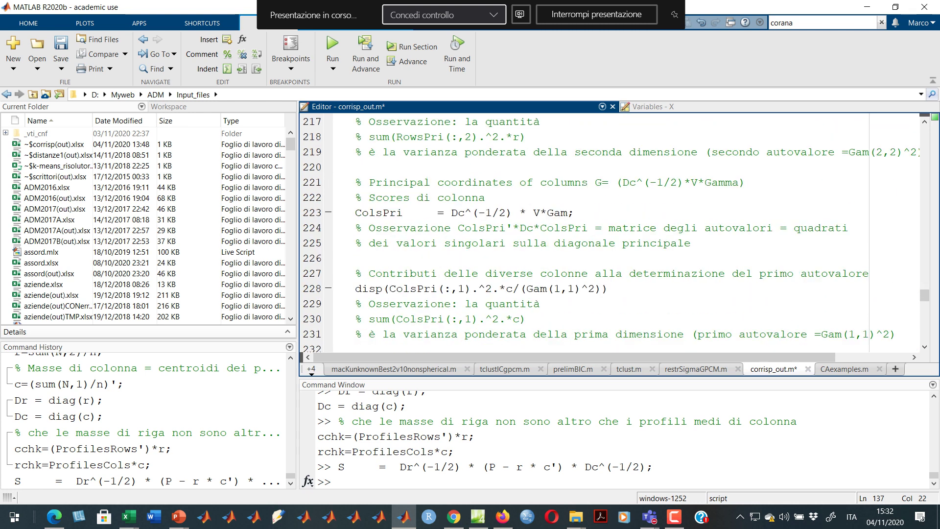
scroll(612, 233, down, 12)
scroll(612, 233, down, 8)
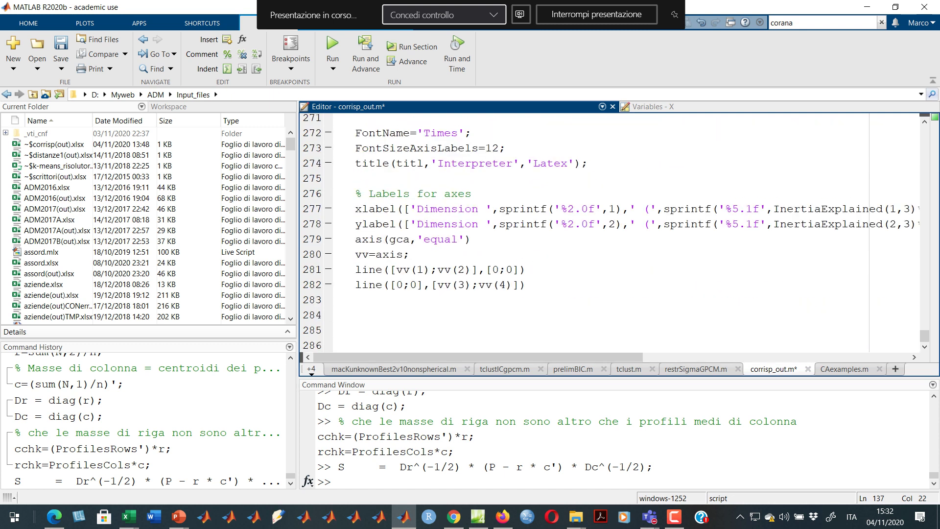
scroll(612, 232, up, 5)
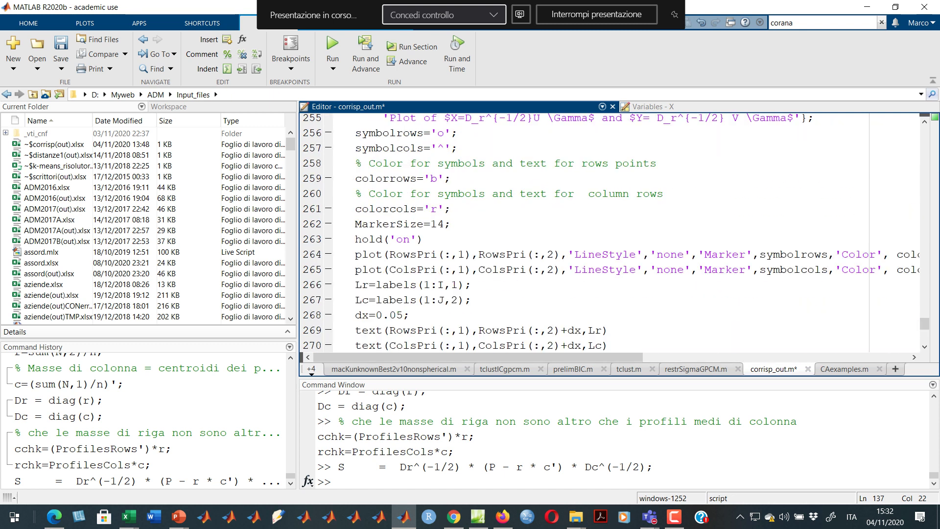
Open the CAexamples.m script and run its readtable line to load the "dati" sheet of corrisp.xlsx into X.
key(ctrl+Page_Down)
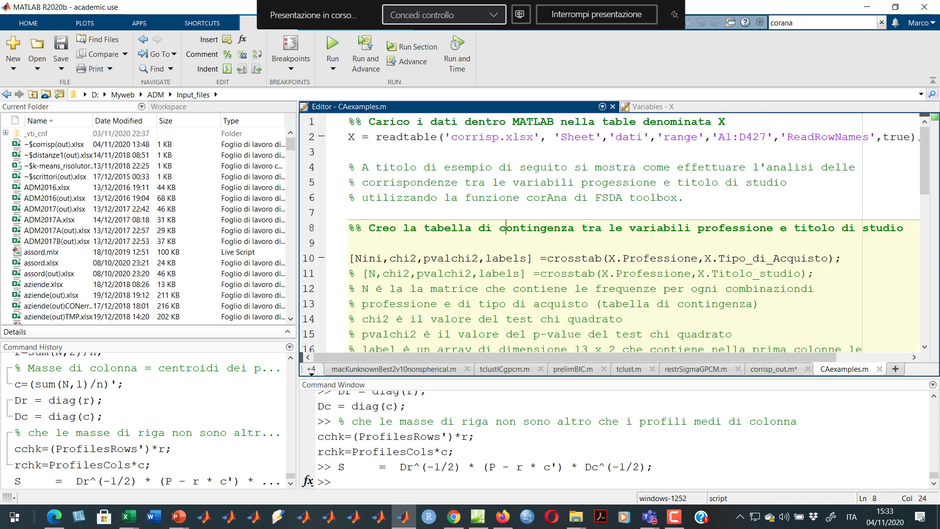
triple_click(352, 137)
right_click(353, 137)
click(385, 145)
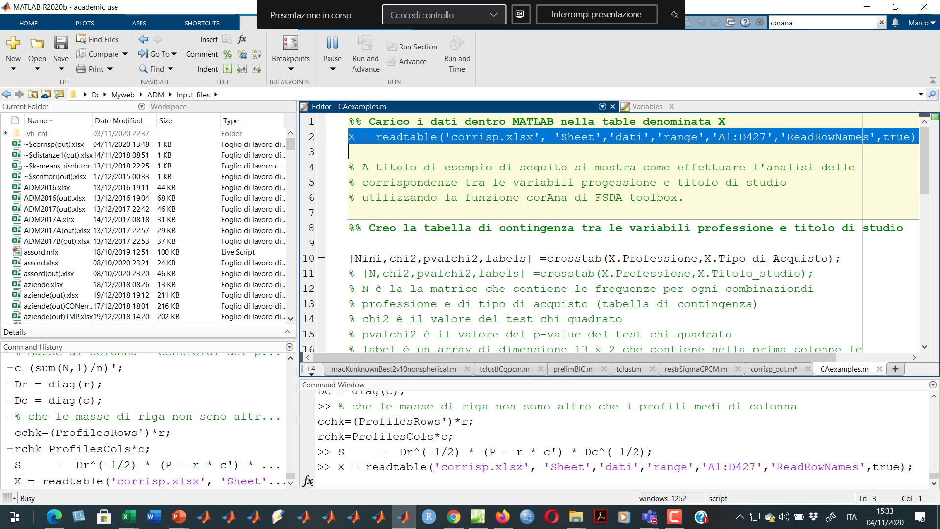
click(403, 167)
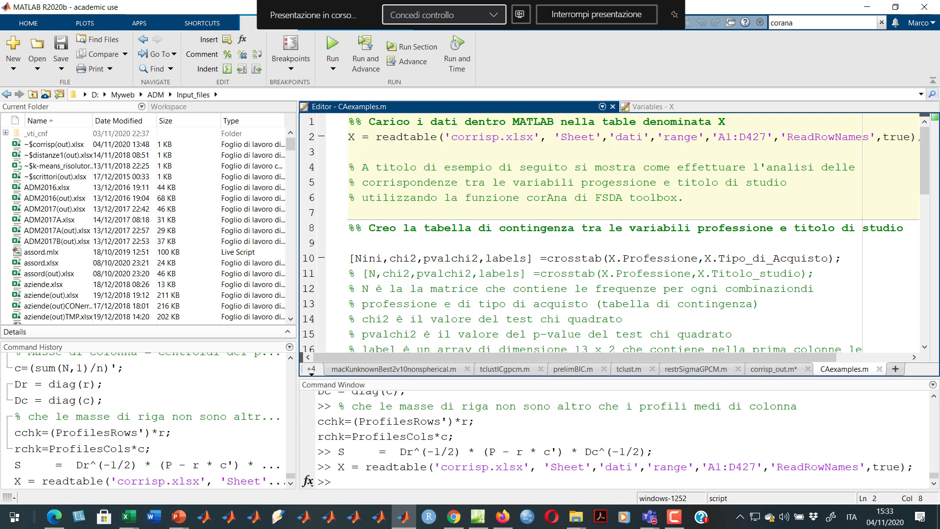
Run the crosstab line that builds the contingency table from X.Professione and X.Tipo_di_Acquisto.
triple_click(351, 258)
right_click(366, 258)
click(392, 266)
click(410, 258)
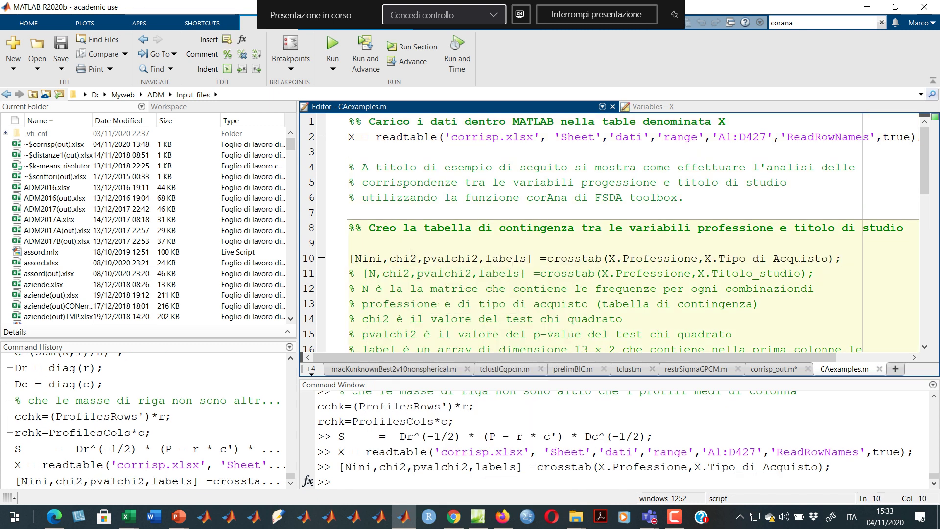
Run lines 21 to 23, which store the size of N in r and c.
scroll(413, 258, down, 5)
click(308, 182)
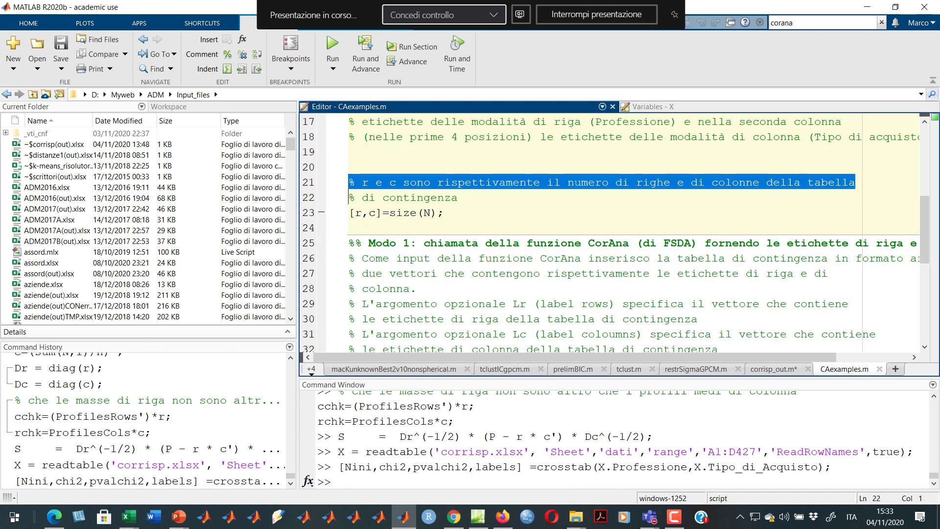
drag(308, 182, 308, 213)
right_click(370, 202)
click(392, 209)
Run line 33, which calls CorAna on N with the row and column labels and stores the result in outModo1.
scroll(392, 209, down, 3)
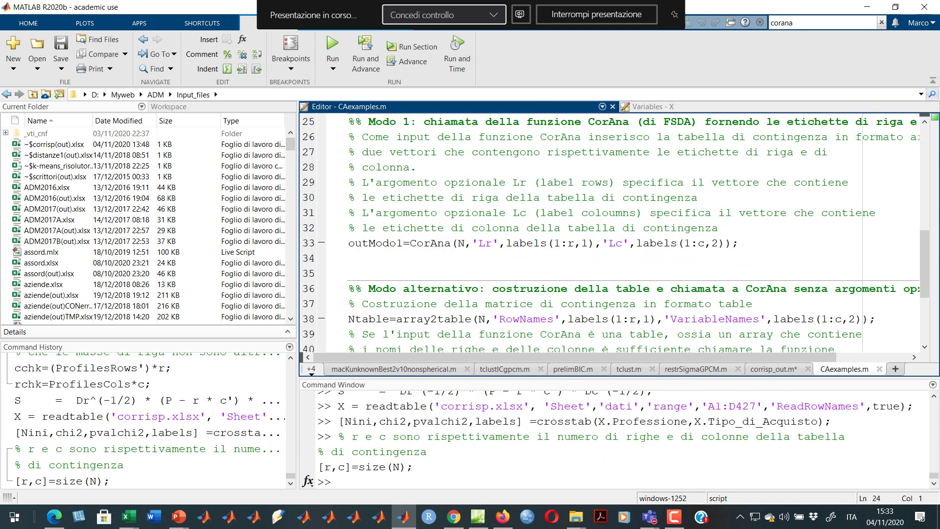
click(423, 242)
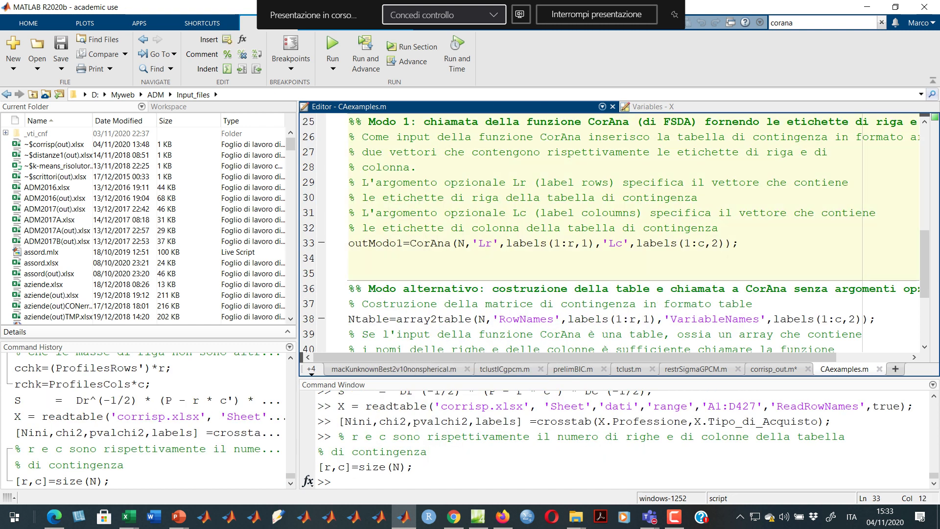
triple_click(393, 243)
right_click(393, 243)
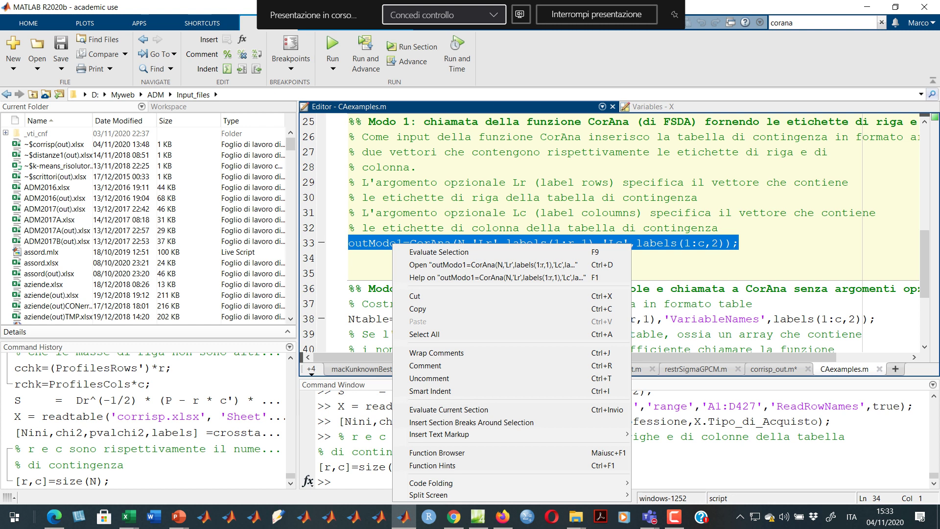
click(439, 252)
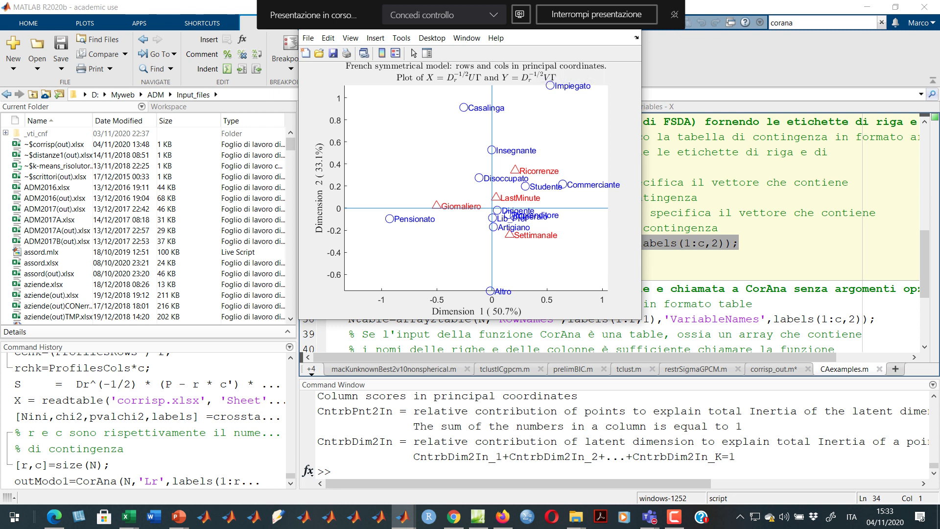
Dock the correspondence analysis plot, and undock the whole Figures group into a separate window shifted partly off the main window.
click(636, 37)
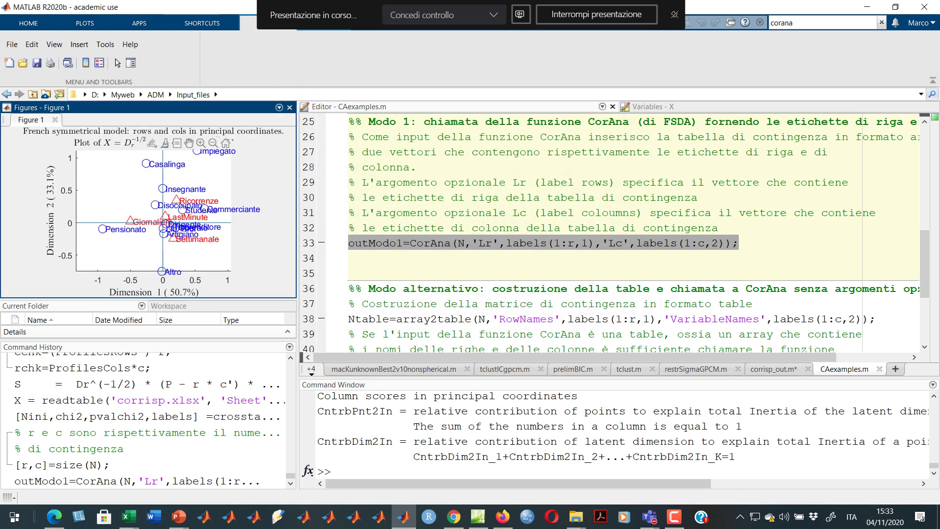
click(279, 107)
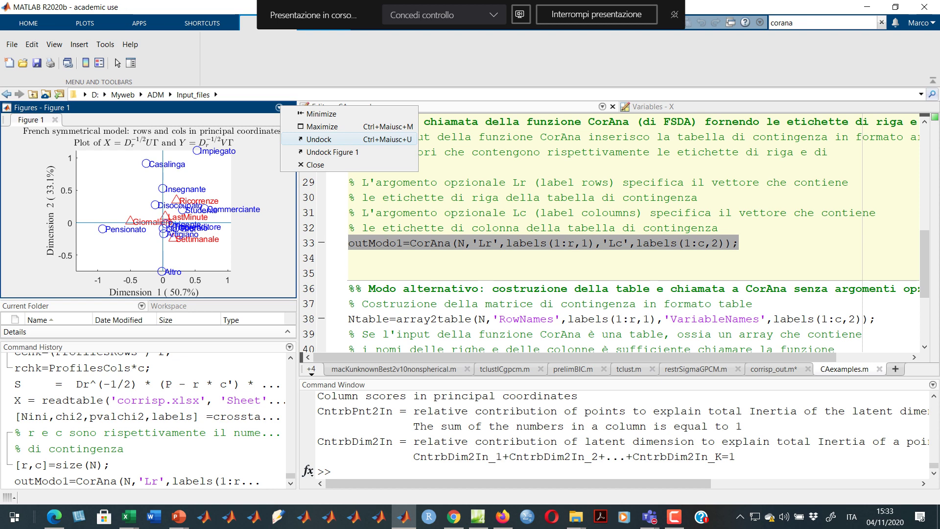
click(319, 139)
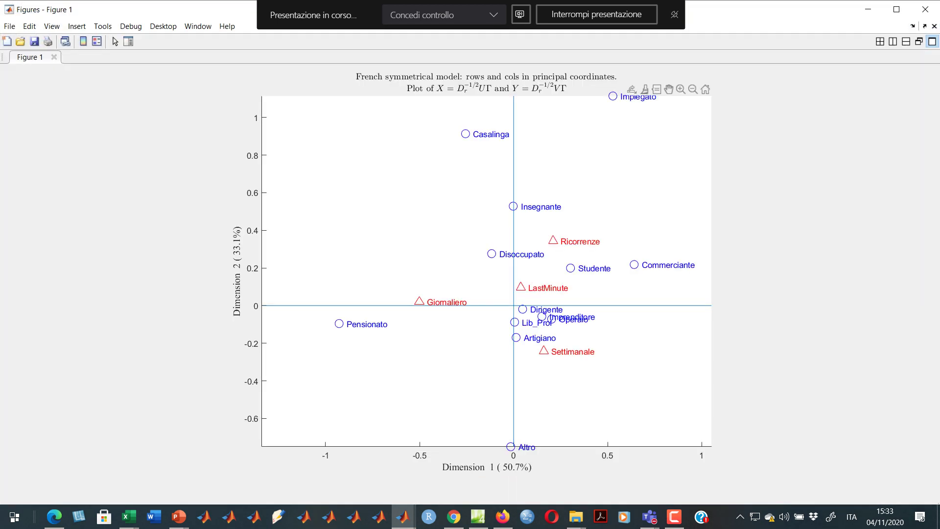
drag(822, 9, 756, 34)
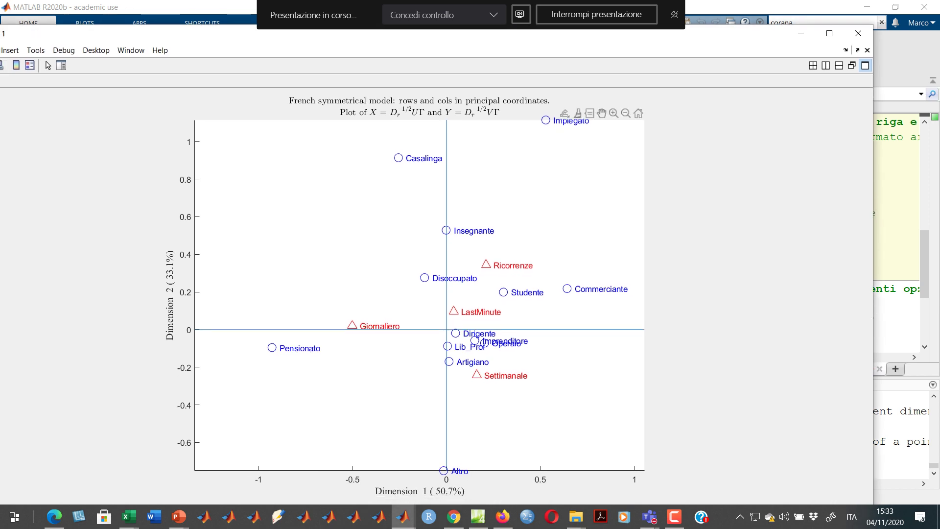